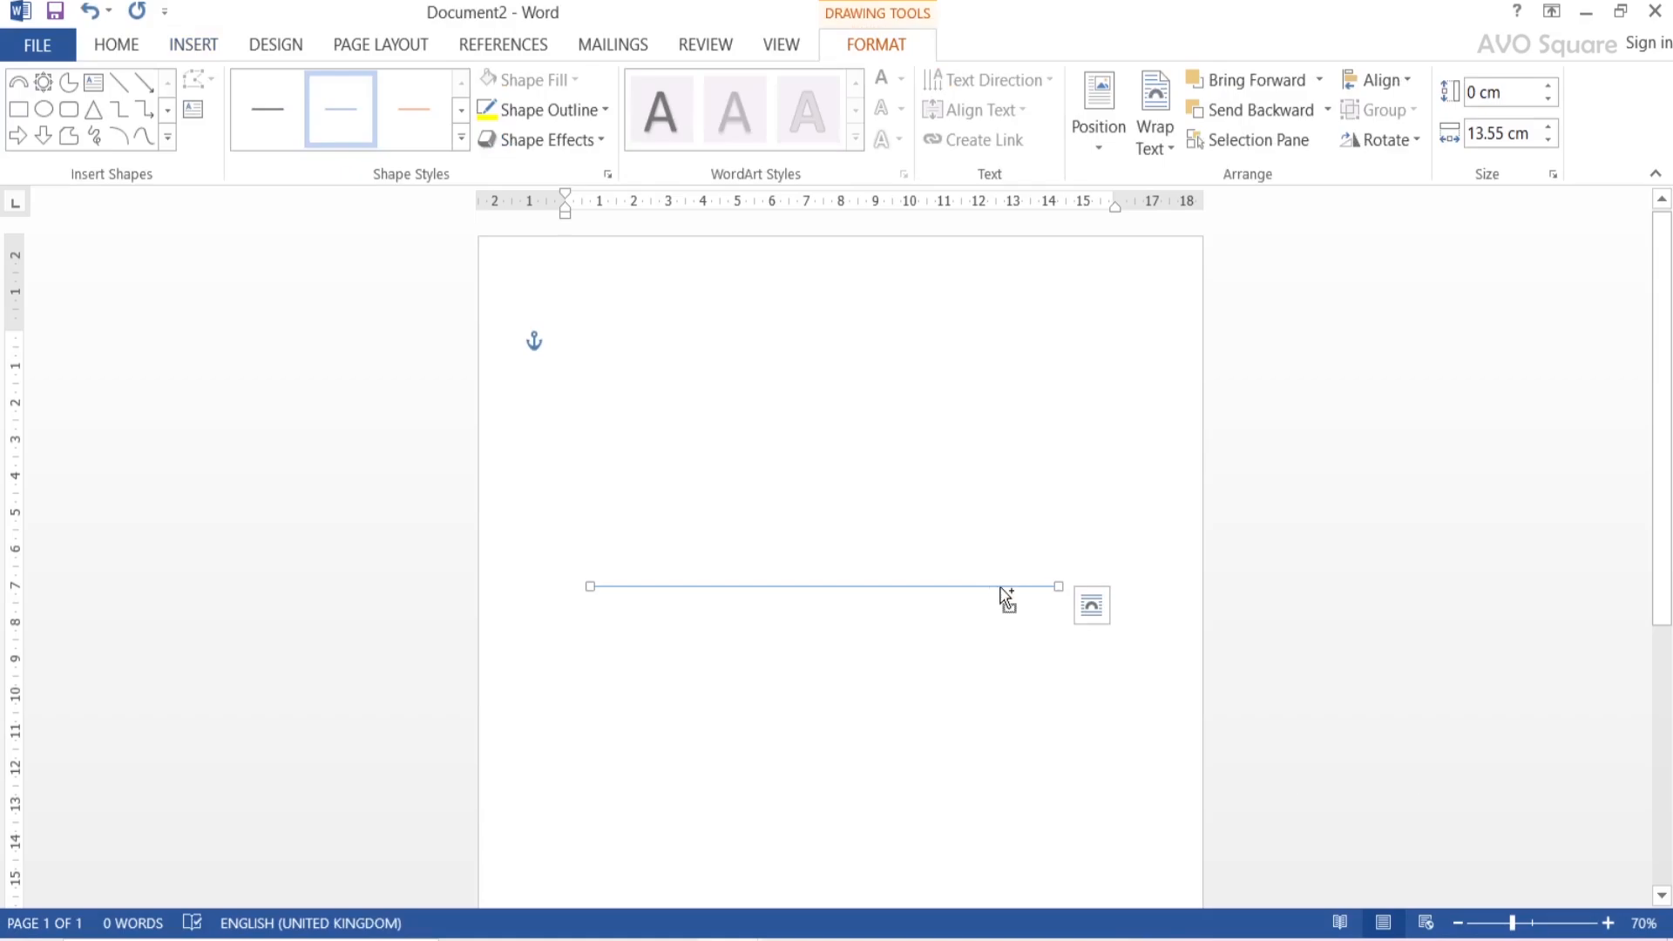
Duplicate the horizontal line twice above the original and rotate the topmost copy by 120°
left_click_drag(998, 588, 987, 530)
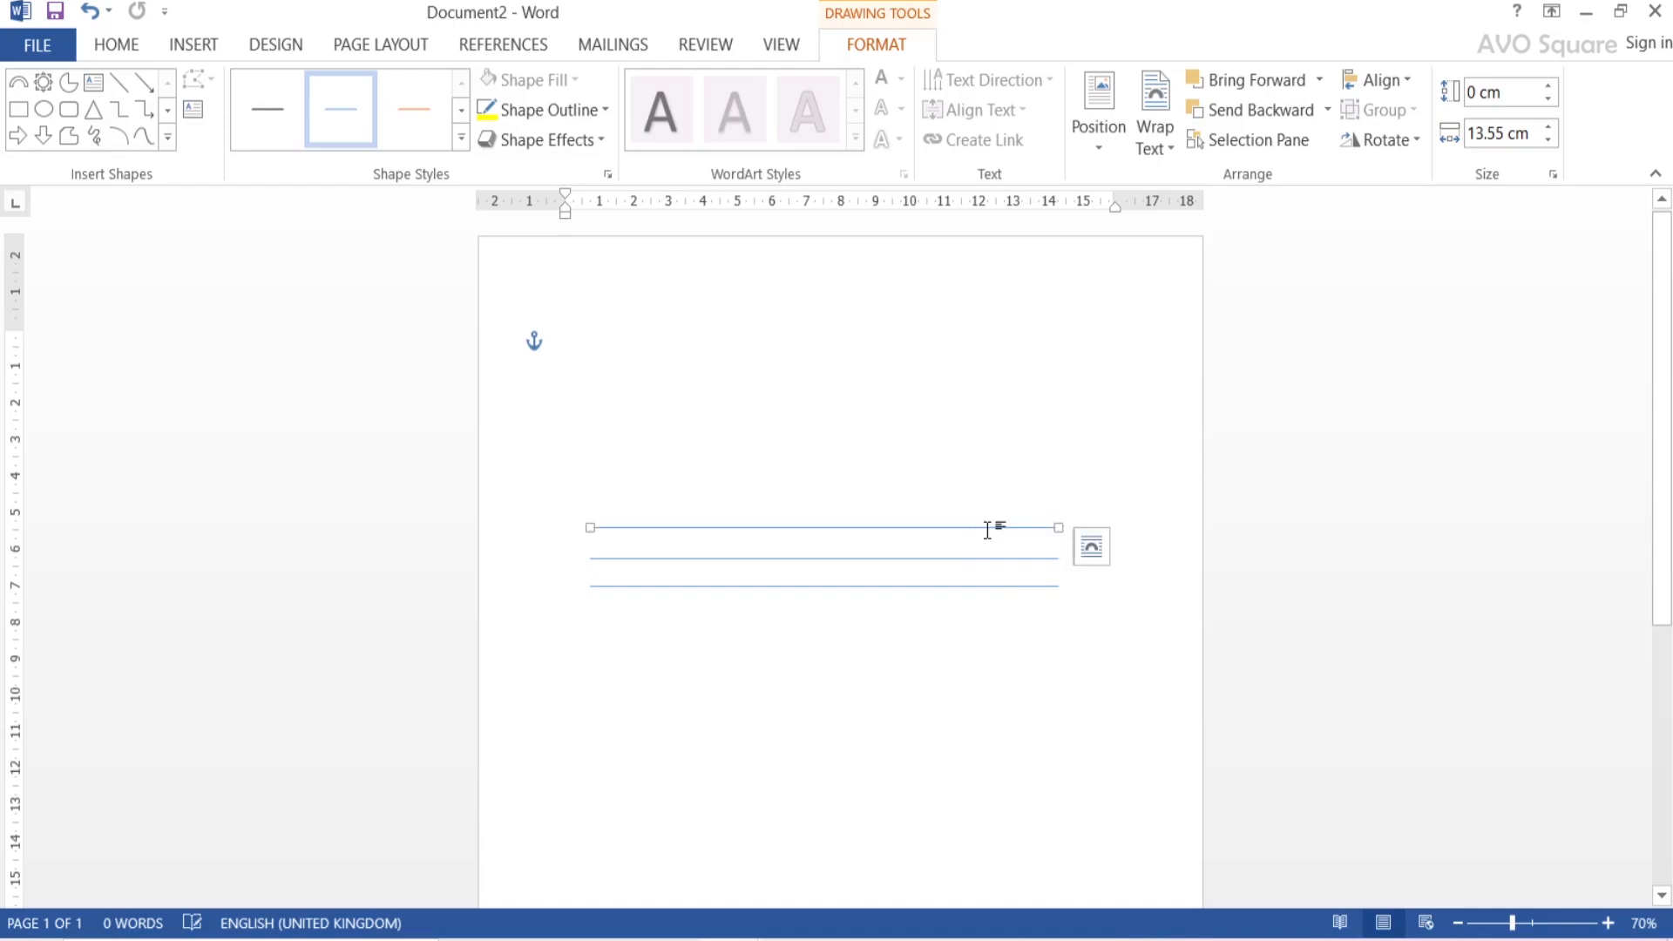
left_click(1413, 142)
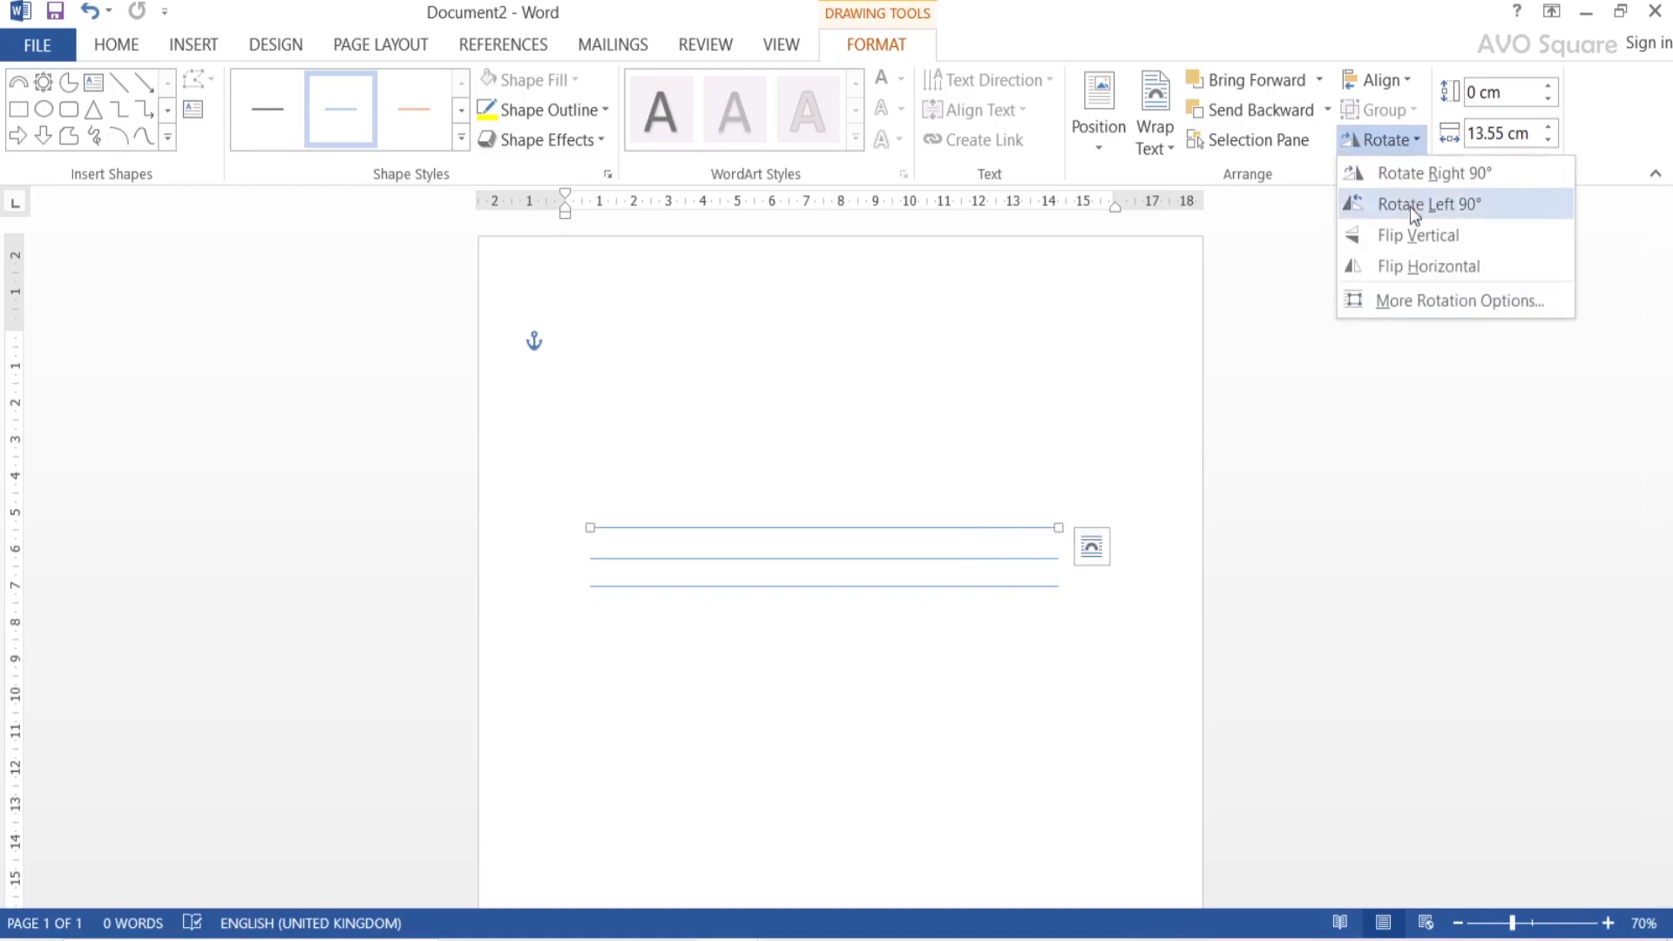
left_click(1429, 300)
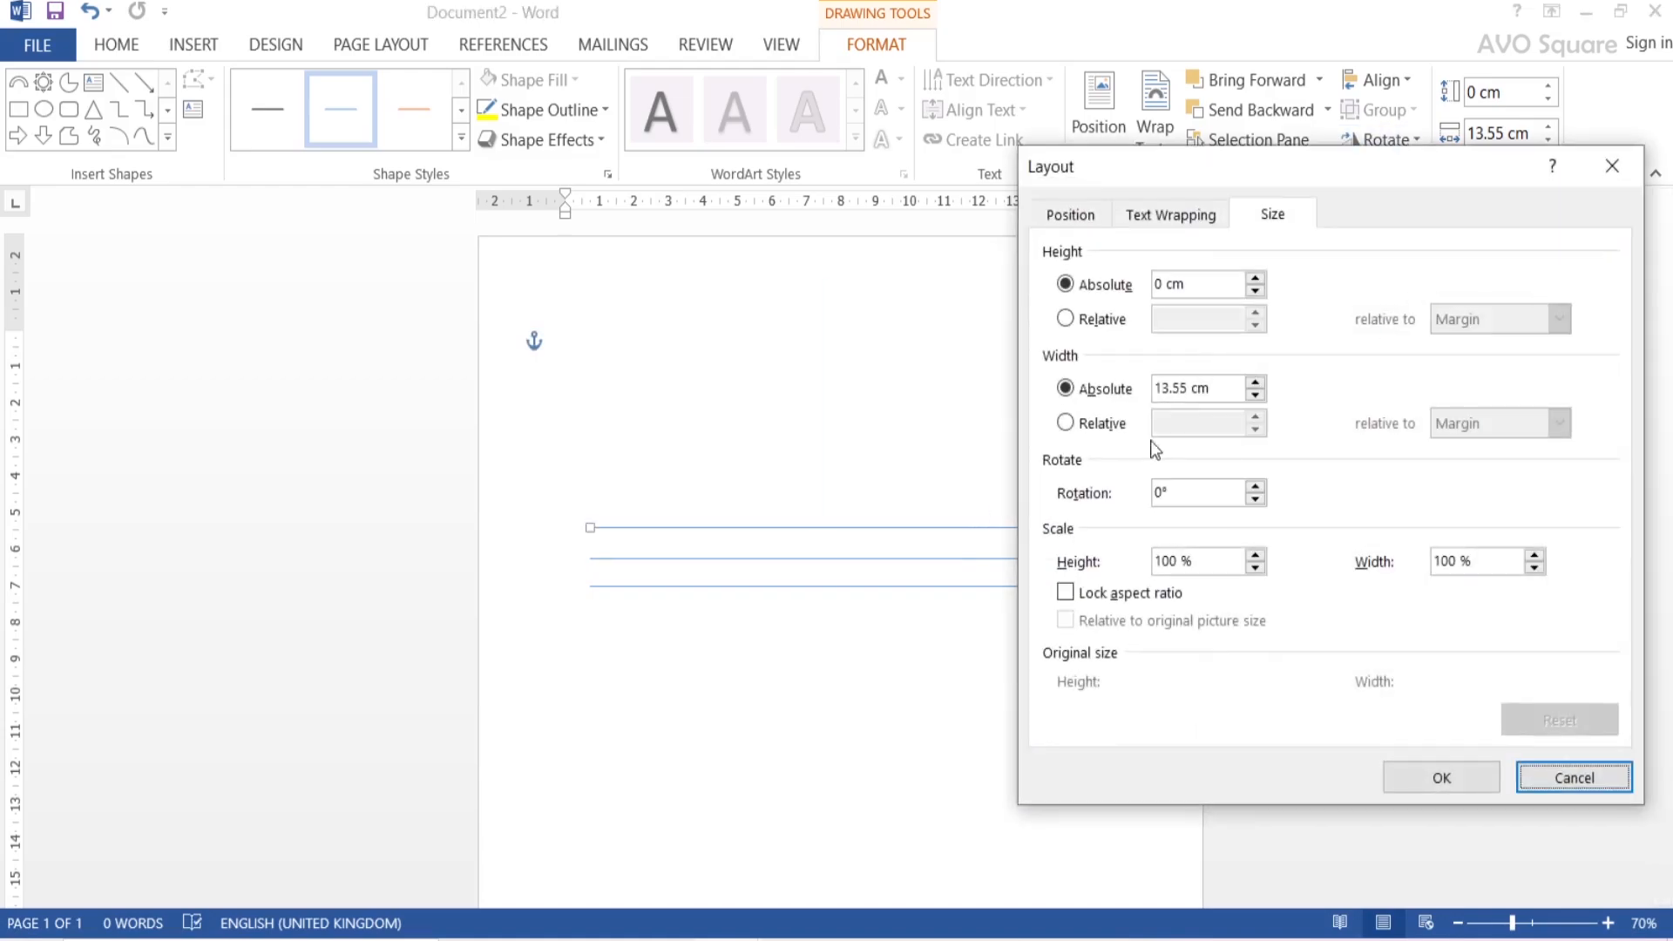
left_click(1163, 493)
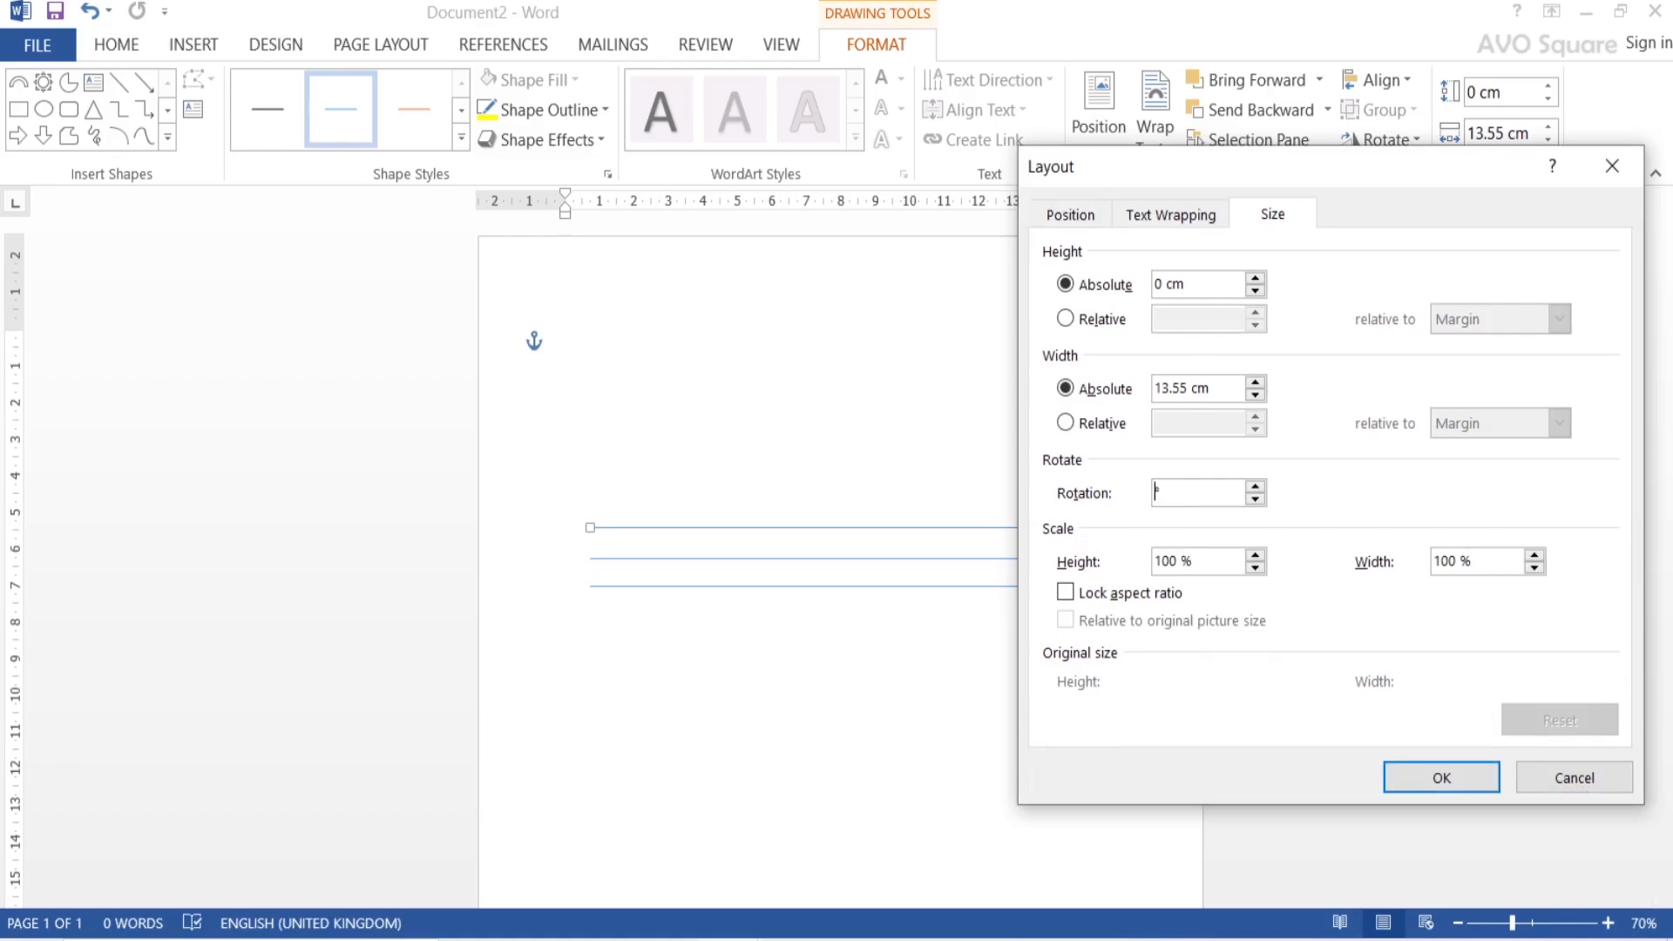
type("12")
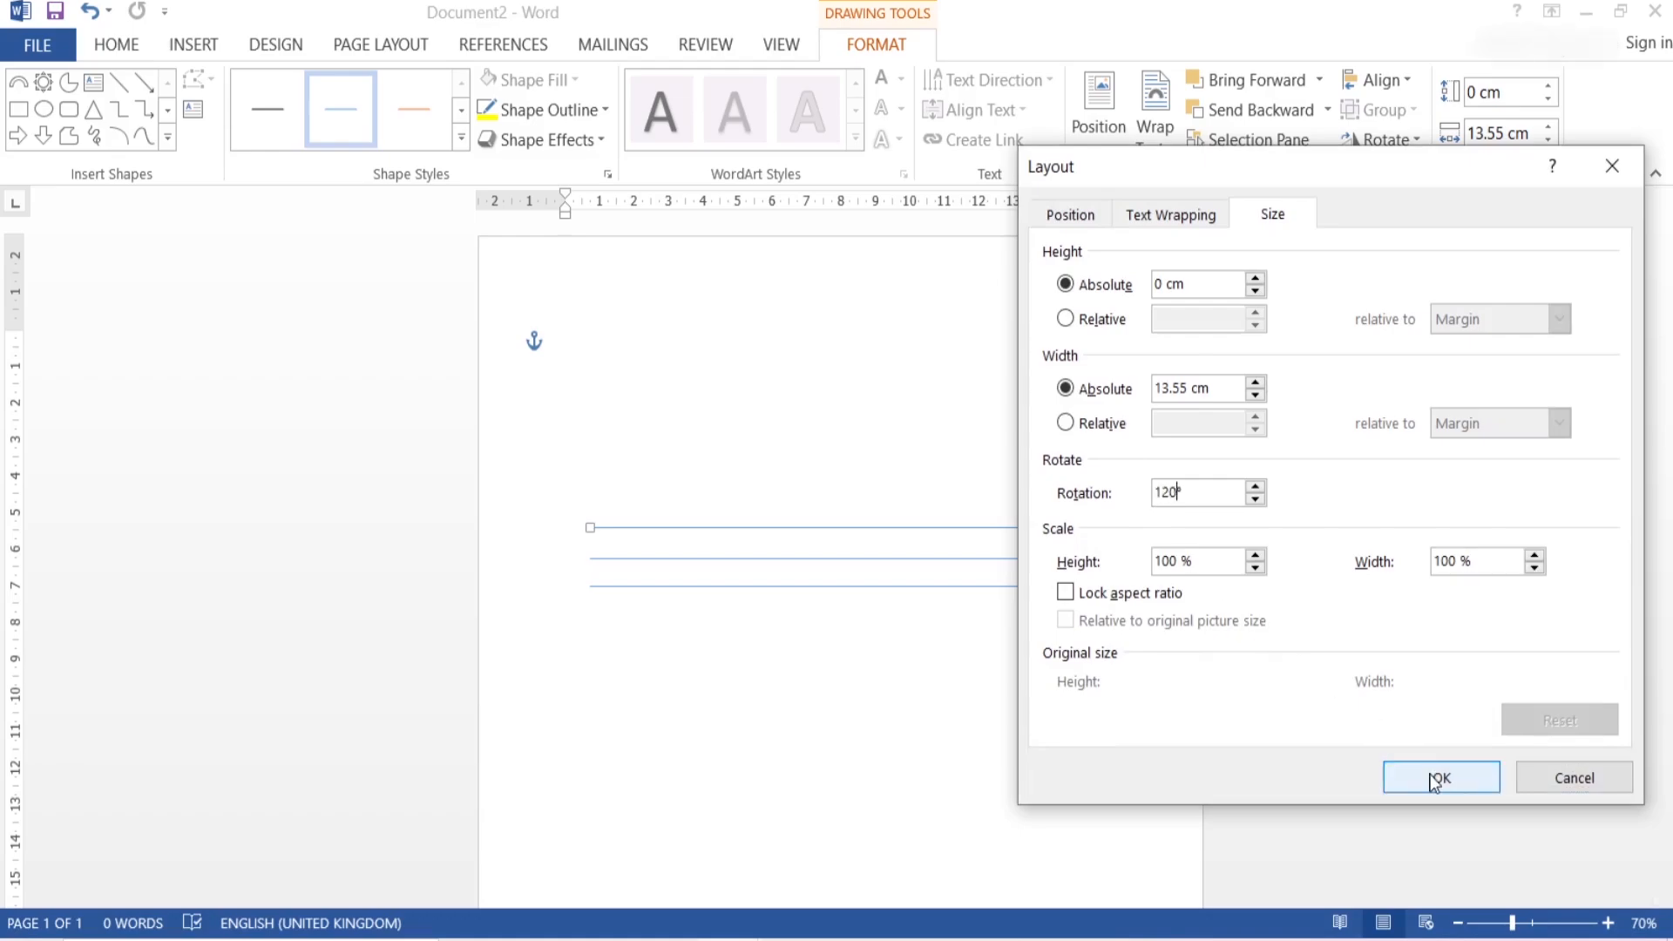
type("0")
left_click(1435, 780)
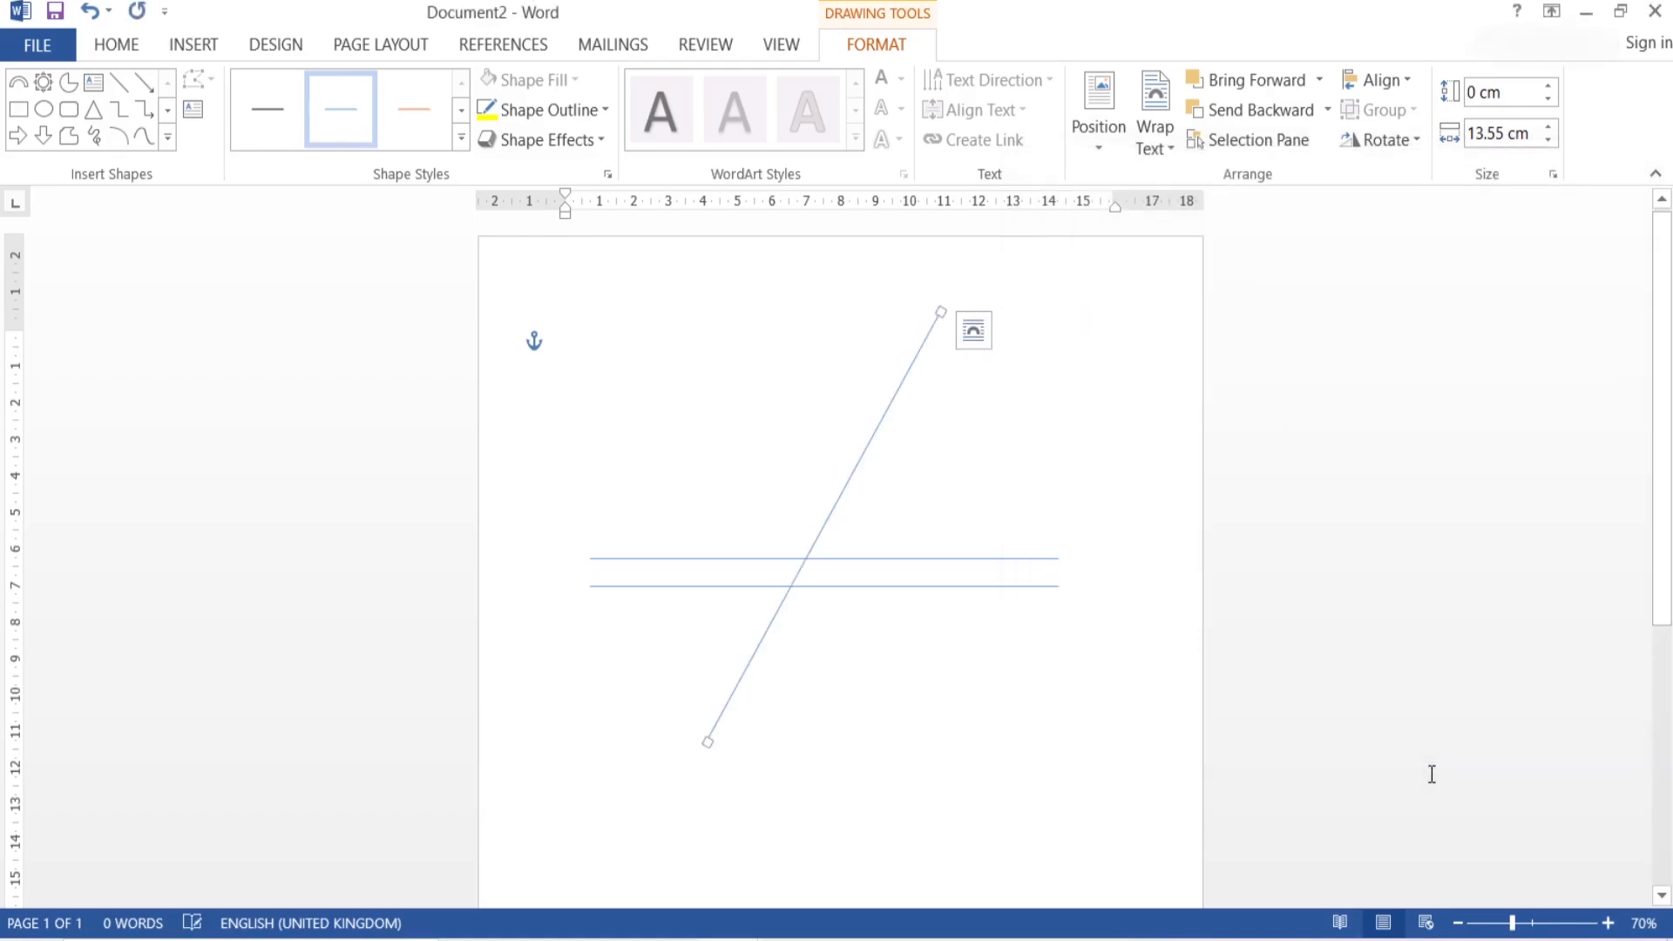
Move the remaining horizontal copy up slightly and rotate it by 60°
left_click(1042, 582)
left_click(1036, 559)
left_click_drag(1036, 559, 1031, 543)
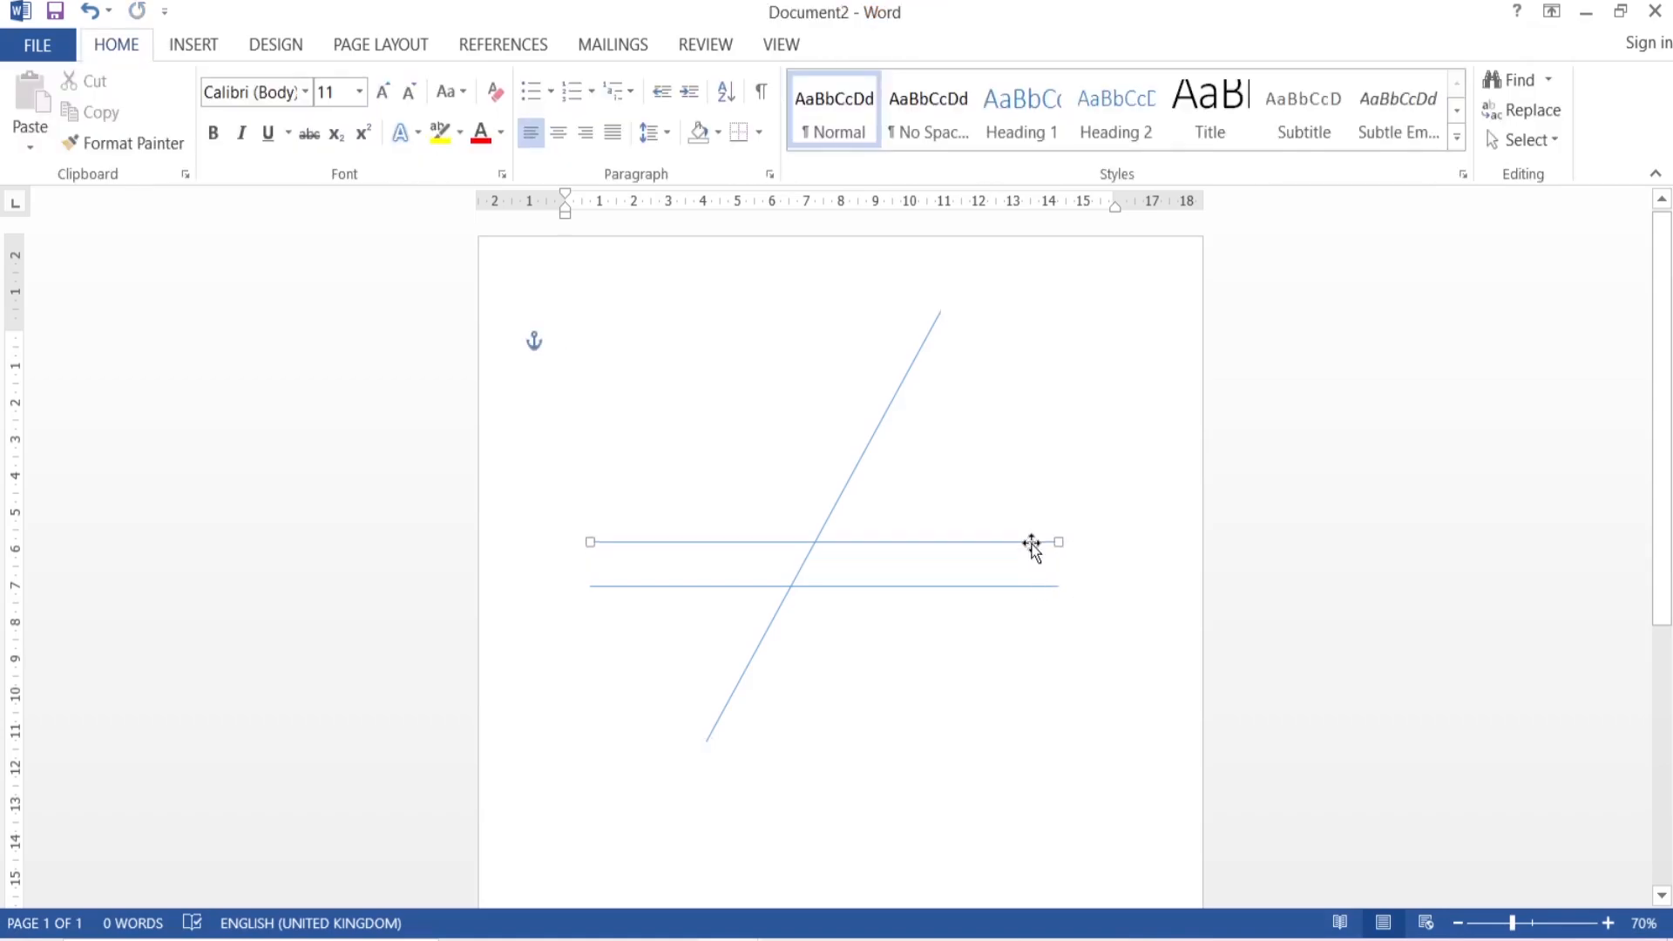
left_click(1392, 140)
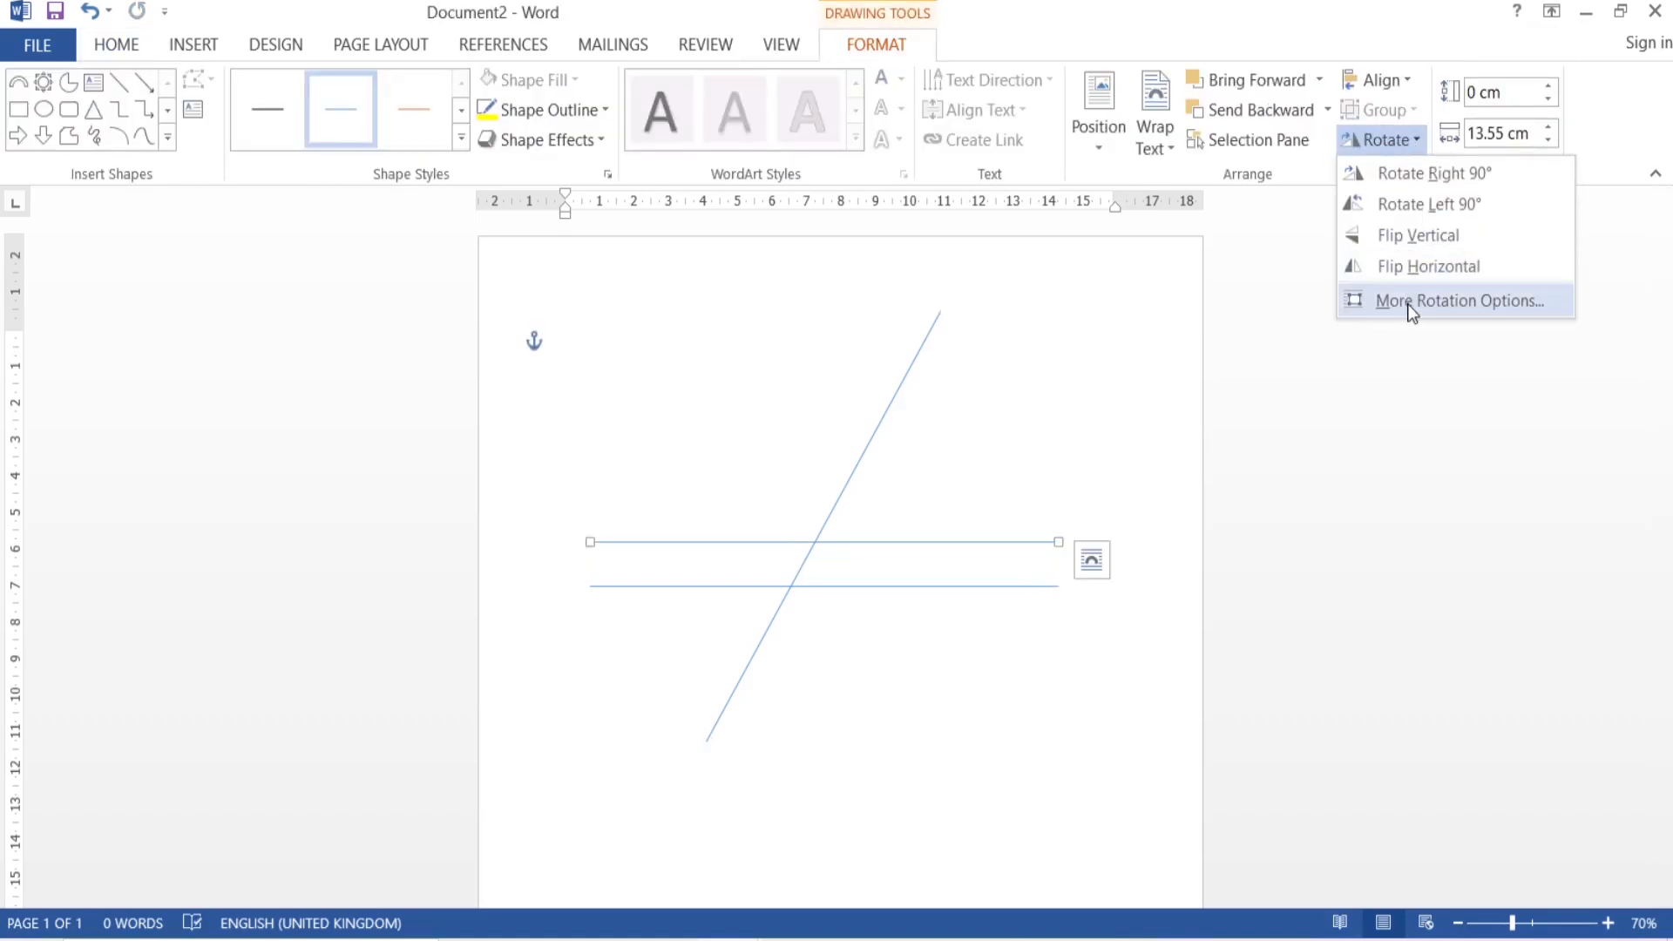
left_click(1412, 305)
left_click(1161, 492)
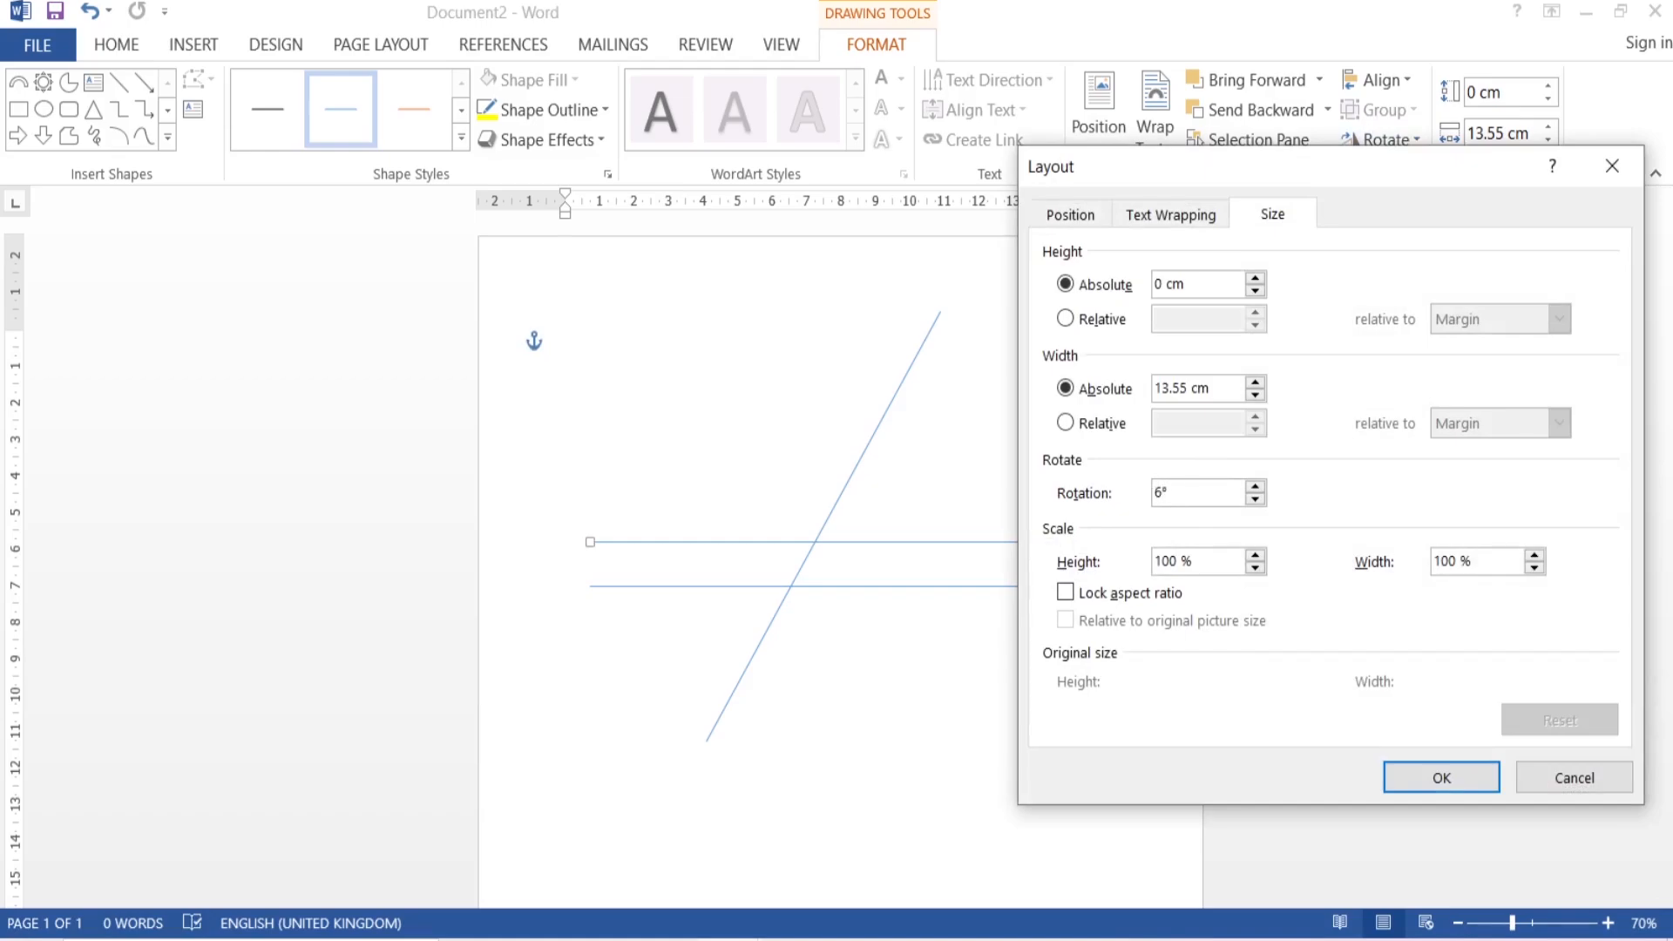
type("60")
key("Return")
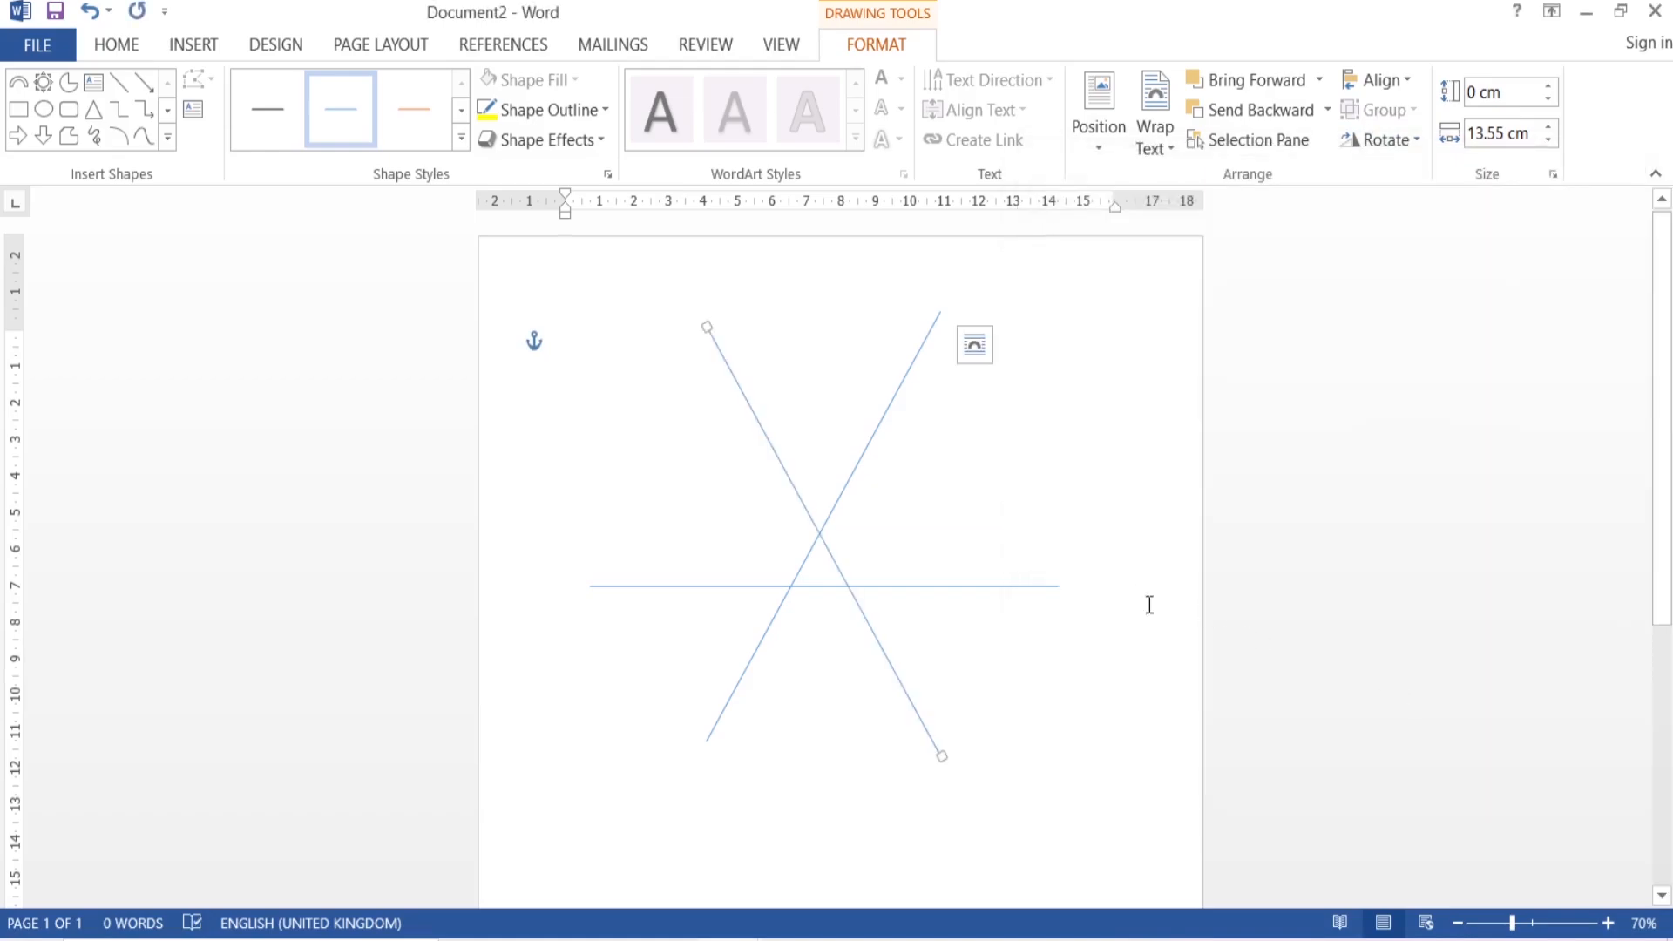
left_click(1019, 589, "shift")
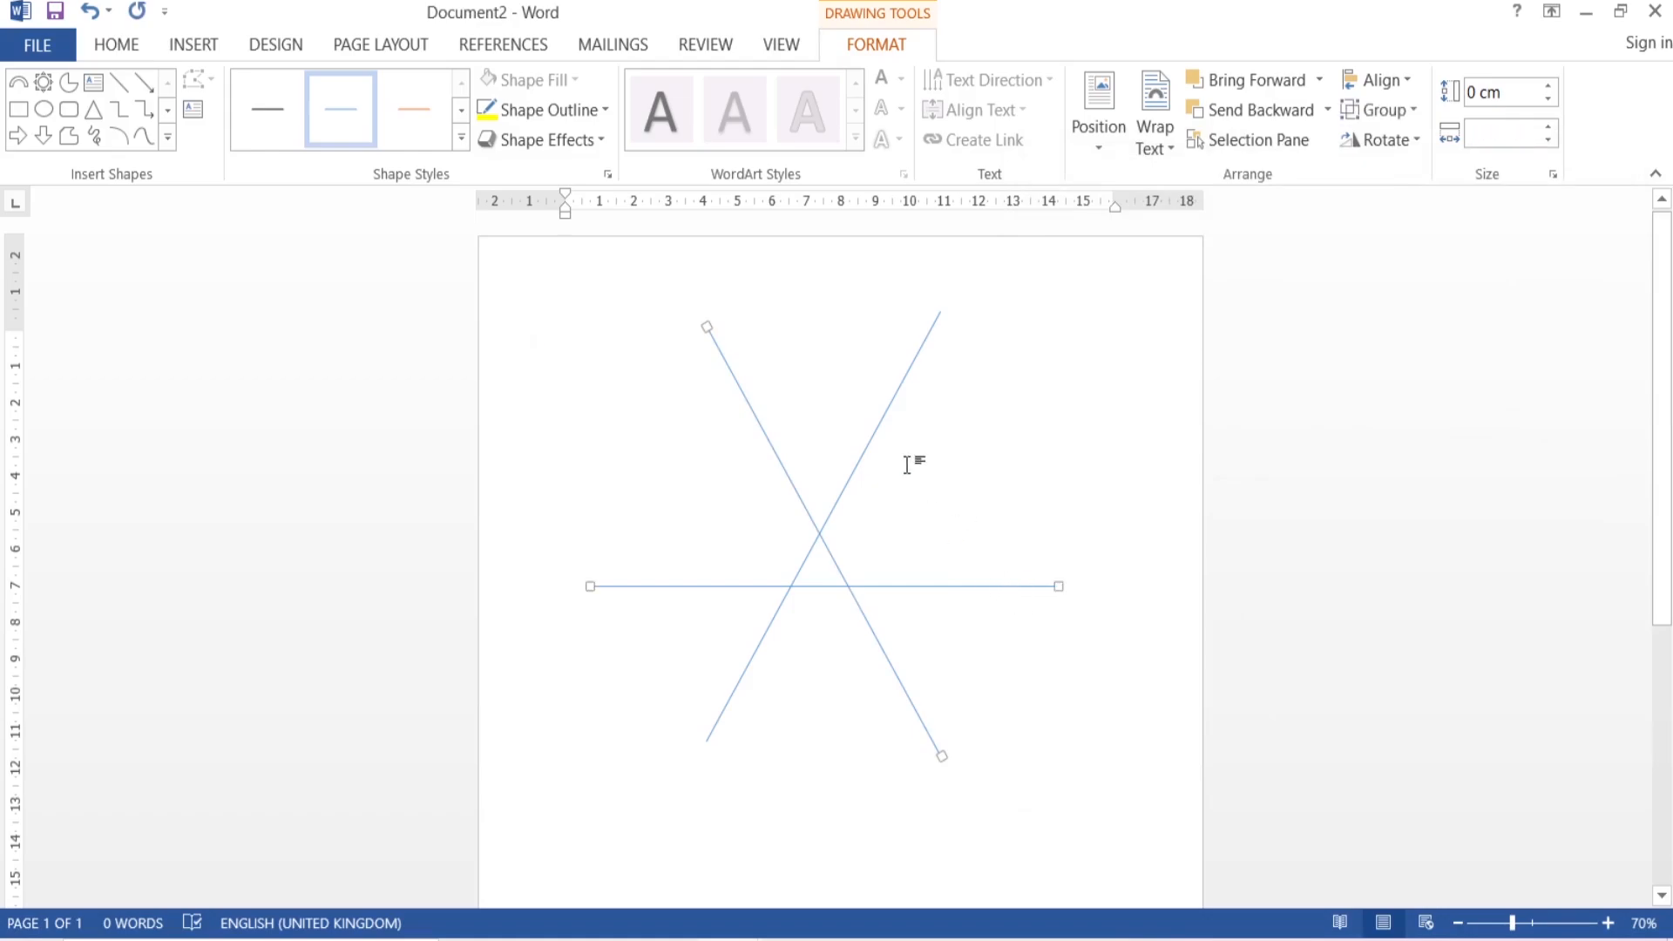
left_click(1383, 81)
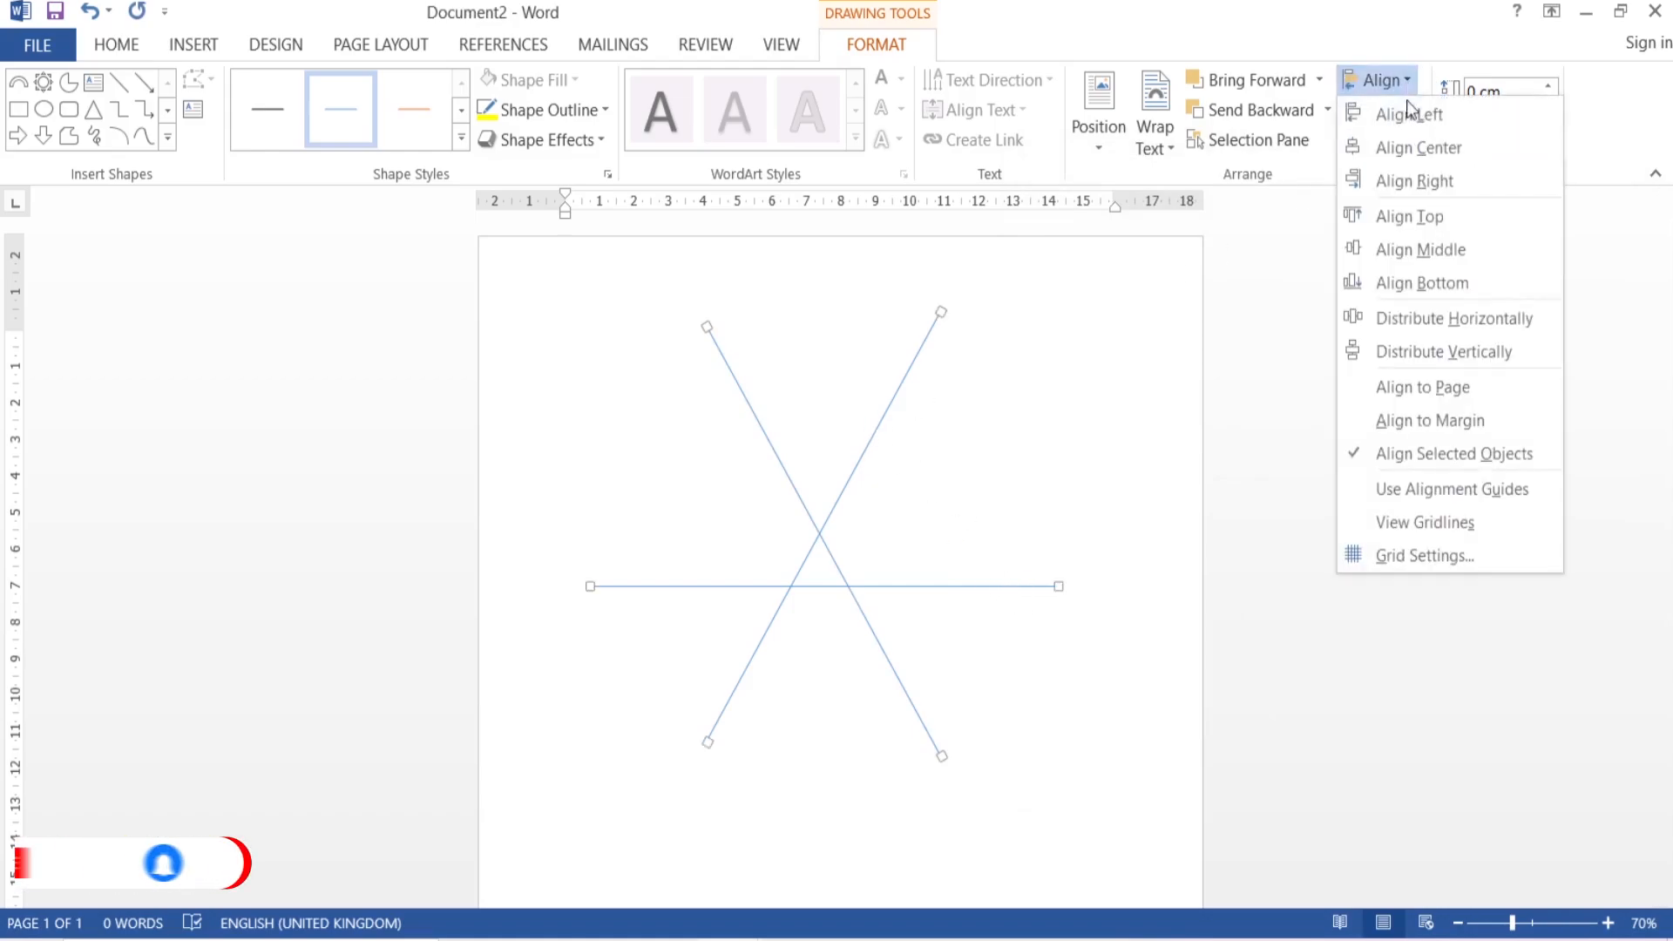
left_click(1025, 476)
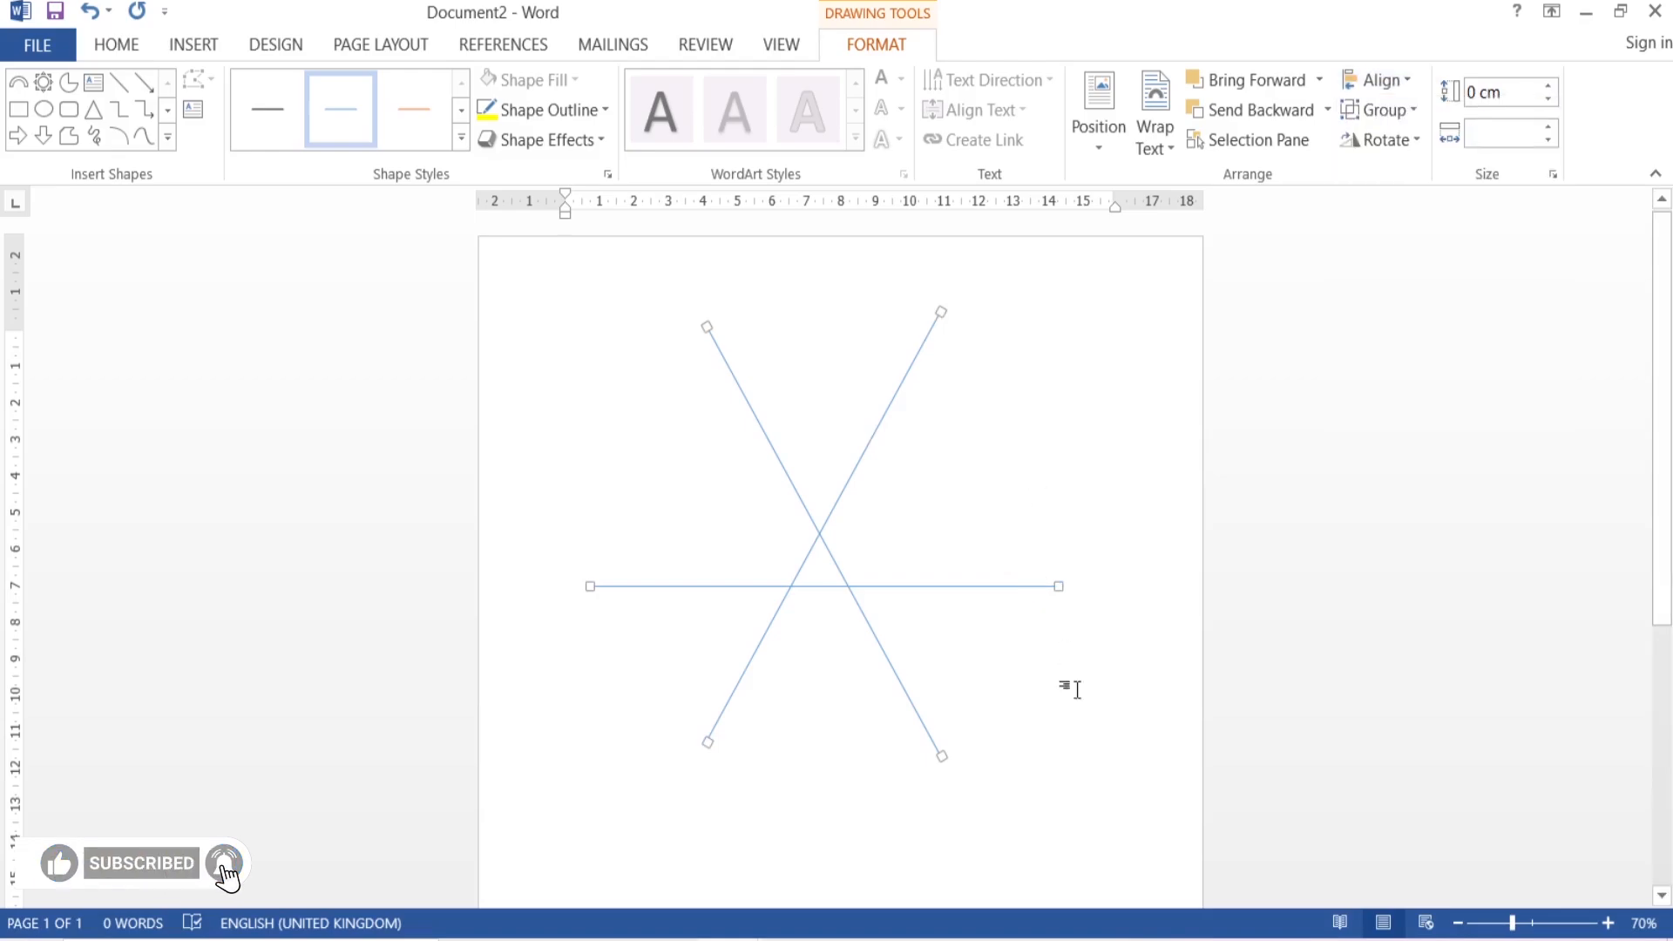
left_click(1027, 593)
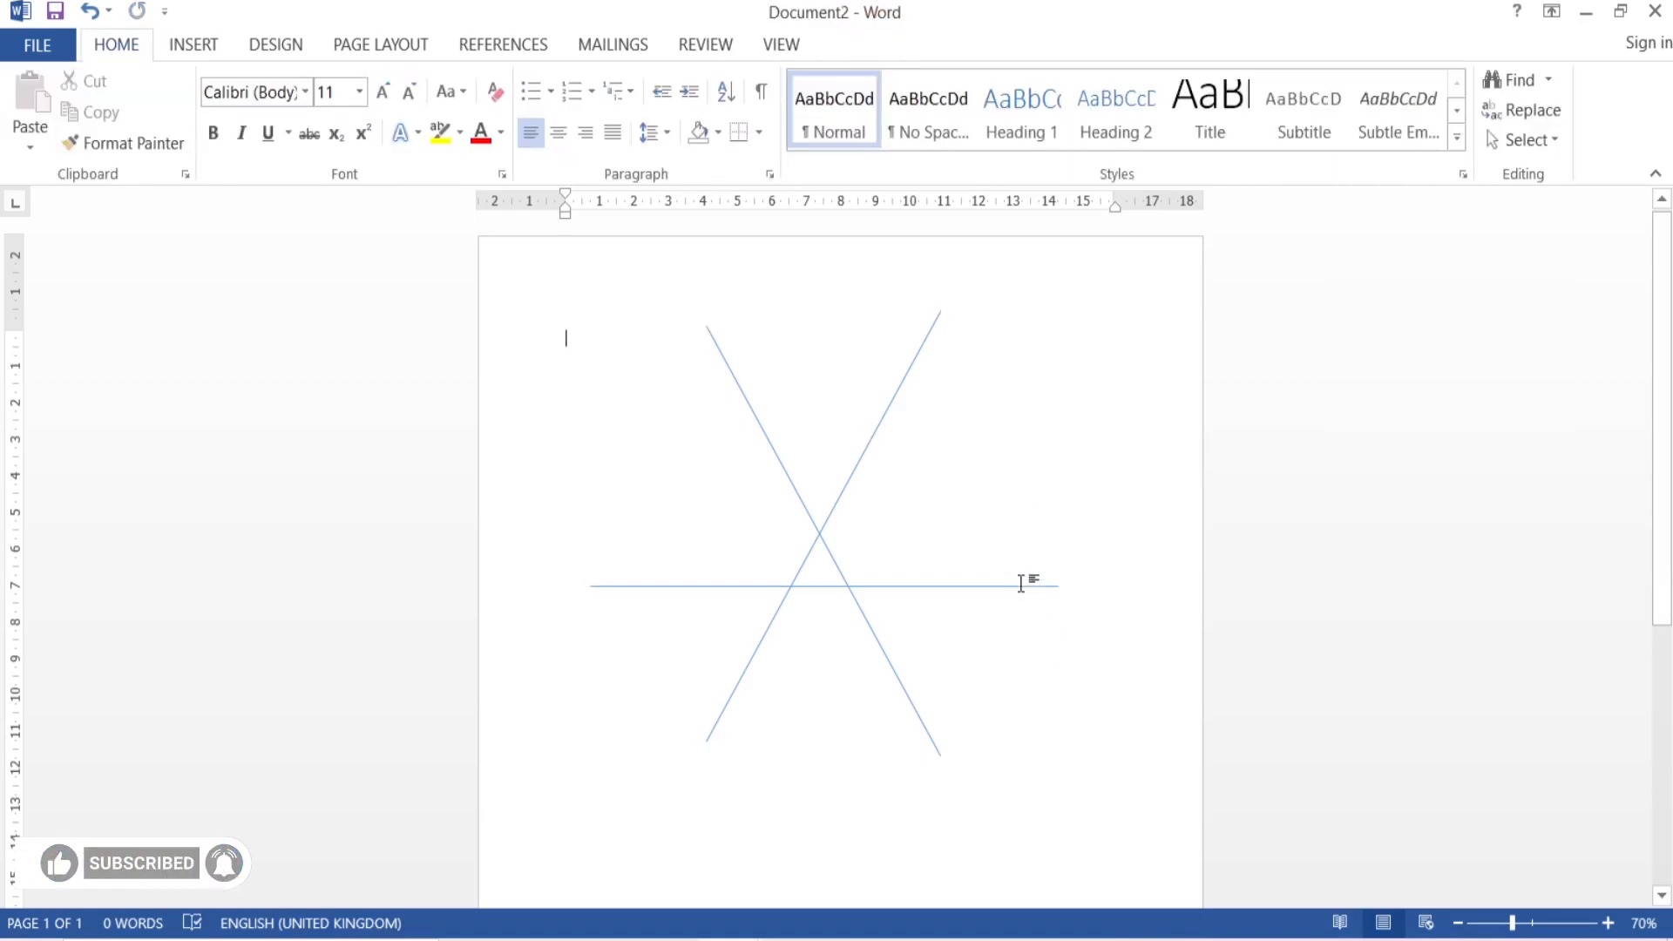
Copy the horizontal line up to where the slanted lines cross and rotate the copy right 90°
left_click(1023, 588)
left_click_drag(1023, 588, 1018, 538)
left_click(1417, 145)
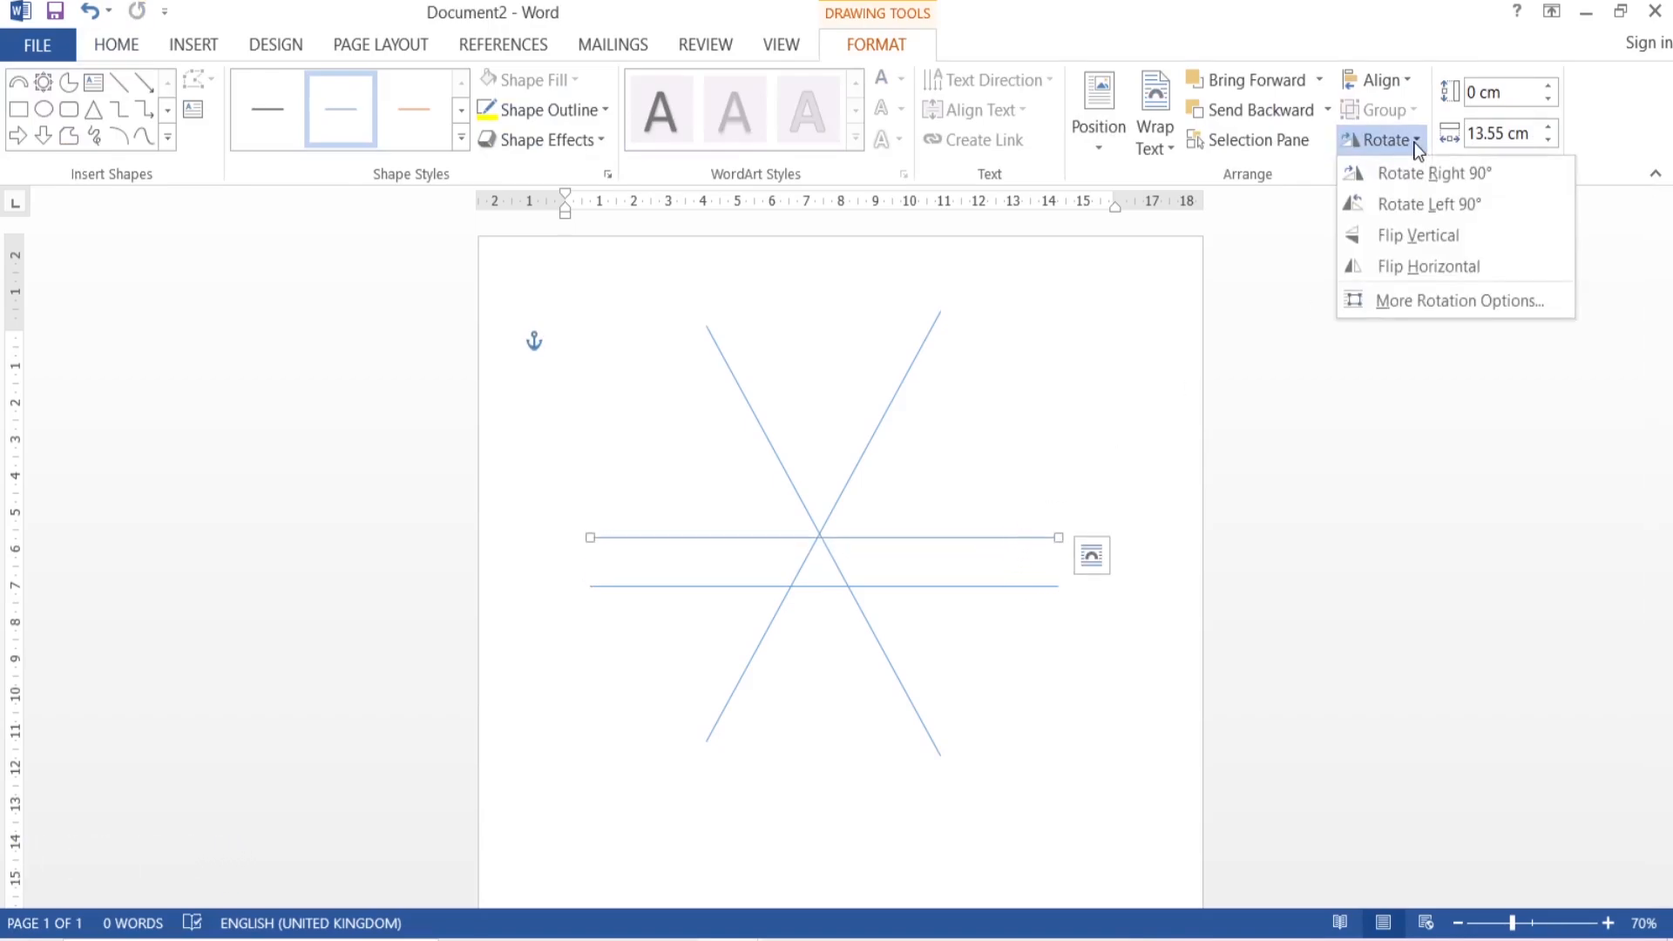
left_click(1417, 175)
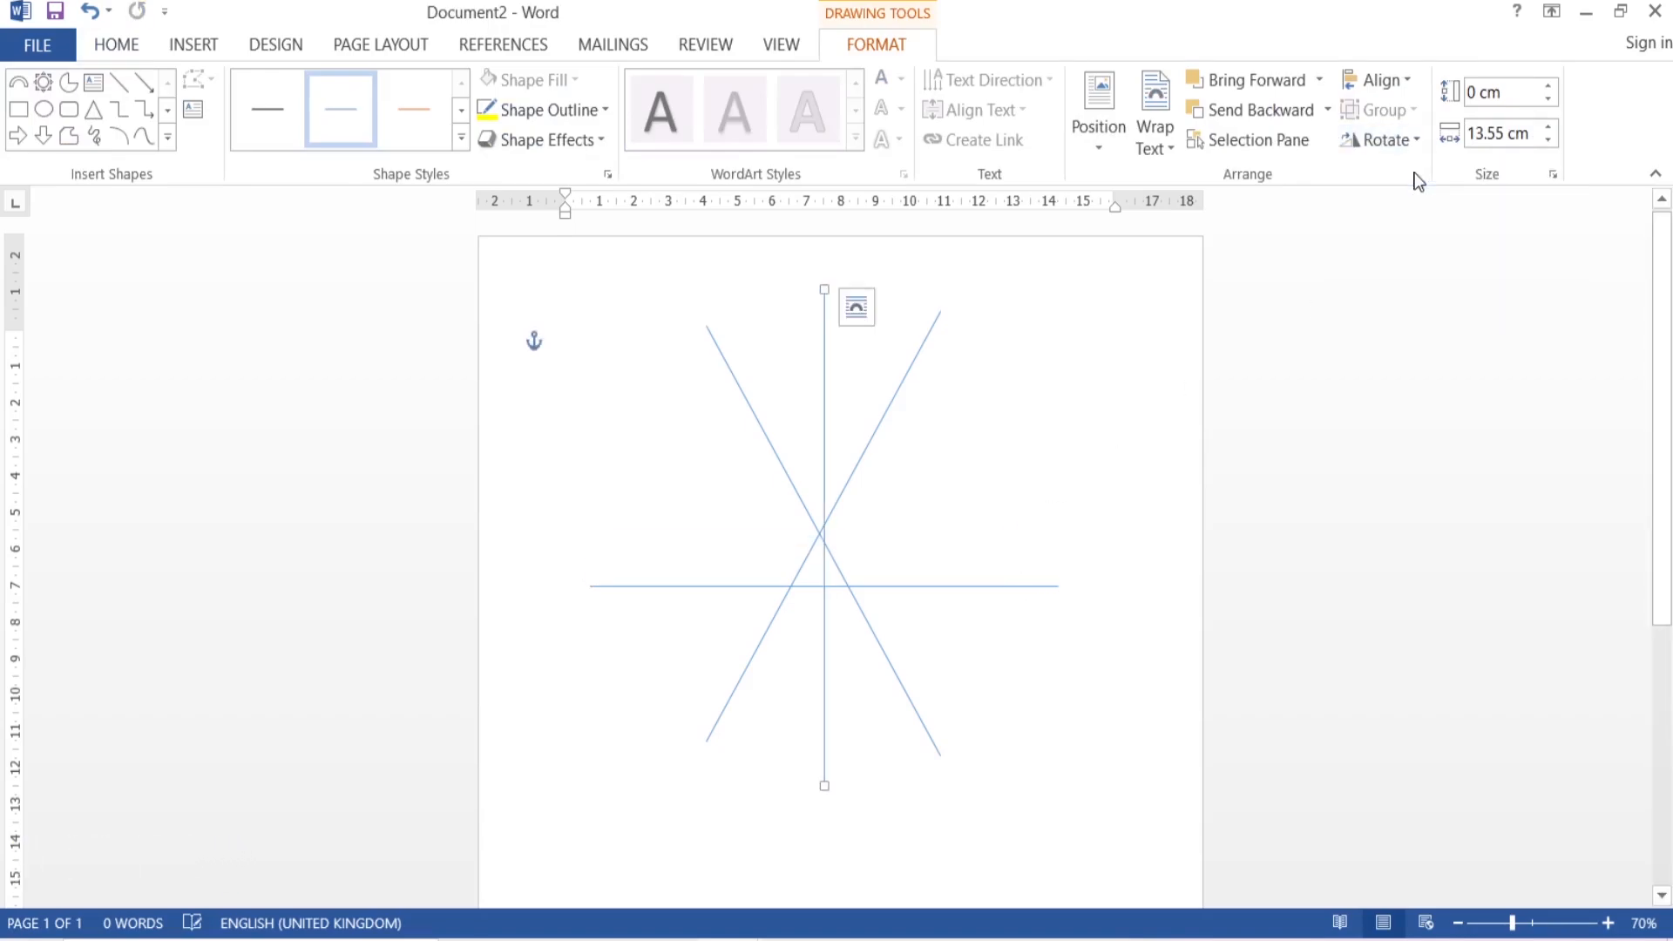
Align all four lines with each other by centre and middle so they cross at one common point
left_click(1008, 587)
left_click(922, 357, "shift")
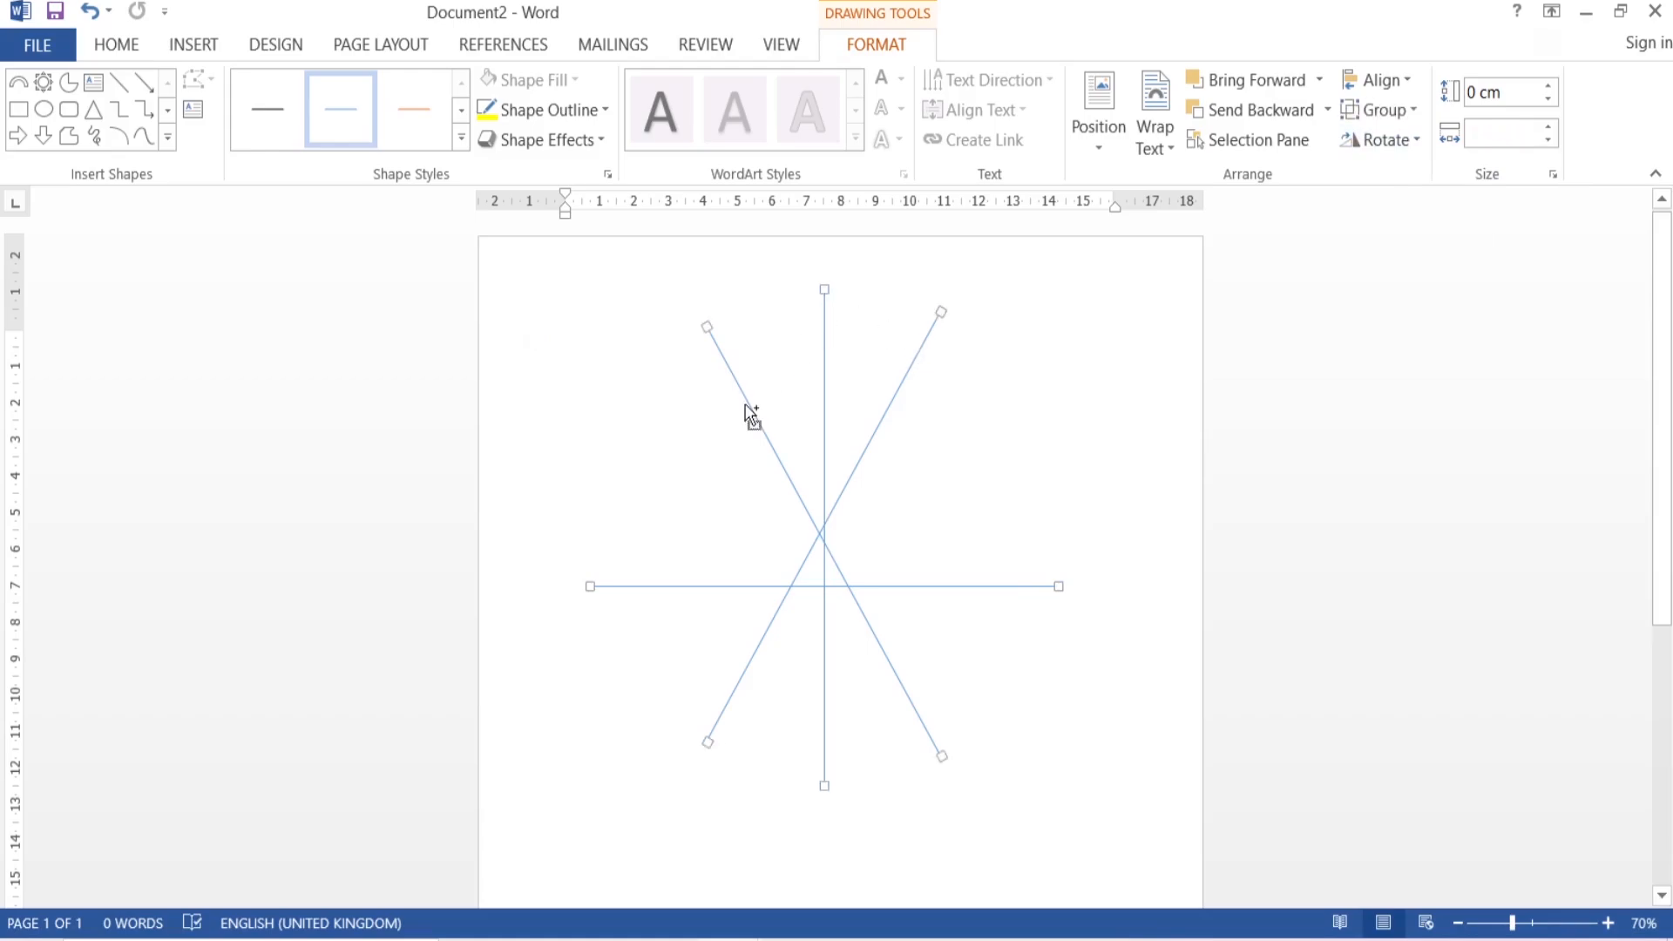
left_click(1381, 79)
left_click(1413, 145)
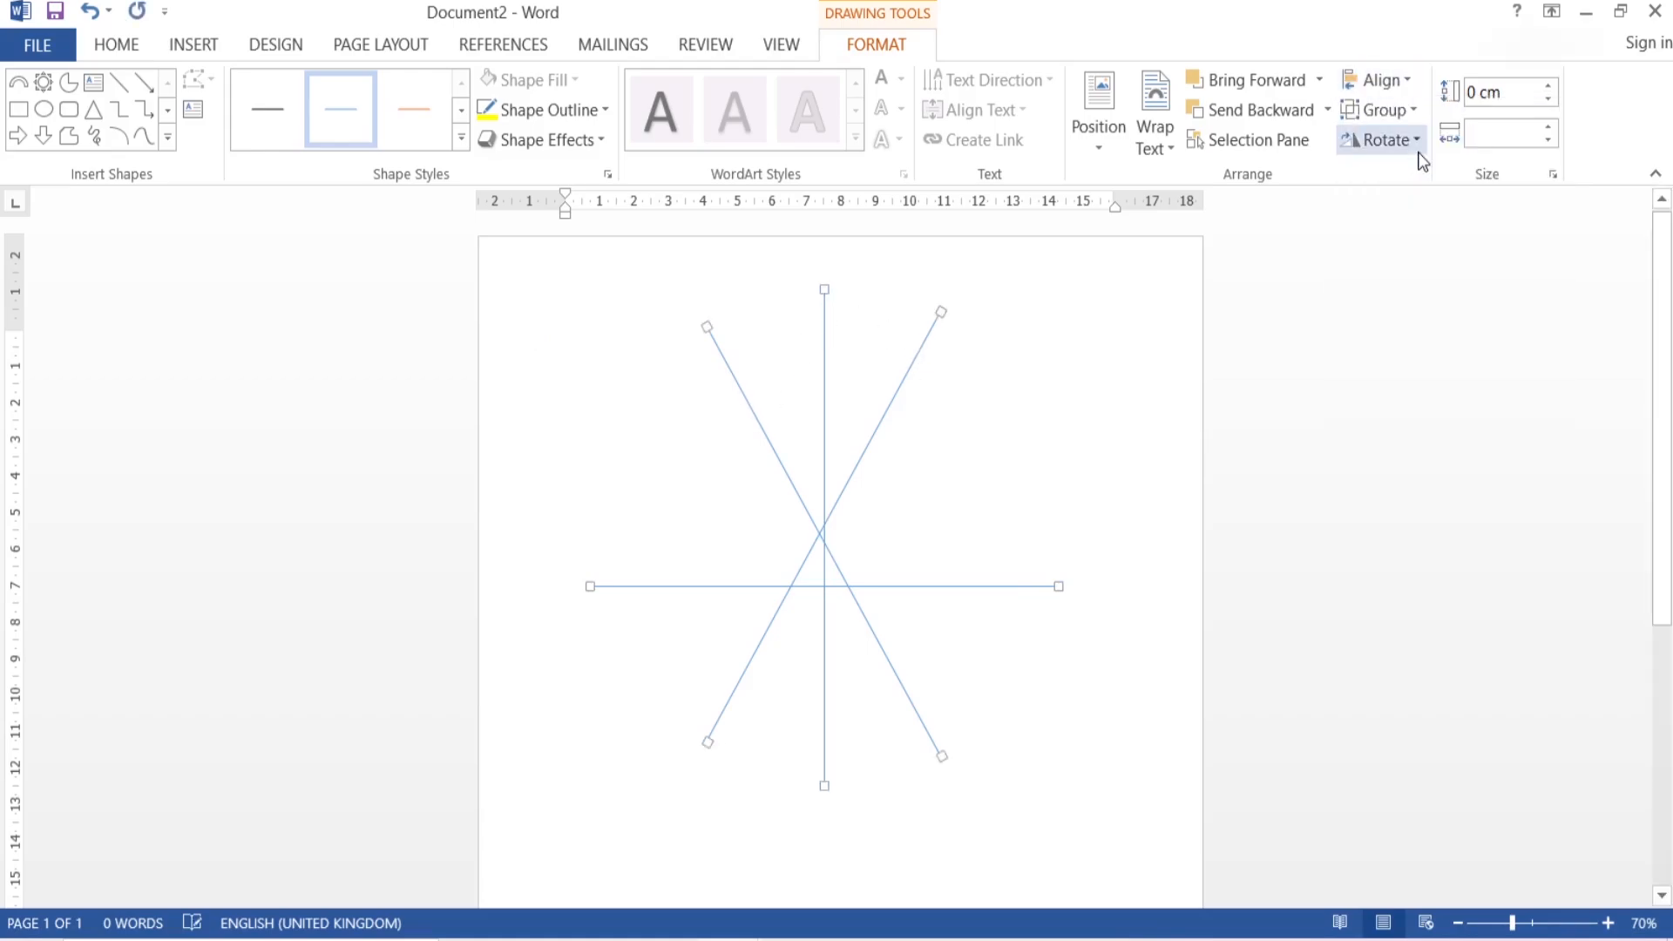
left_click(1381, 80)
left_click(1416, 248)
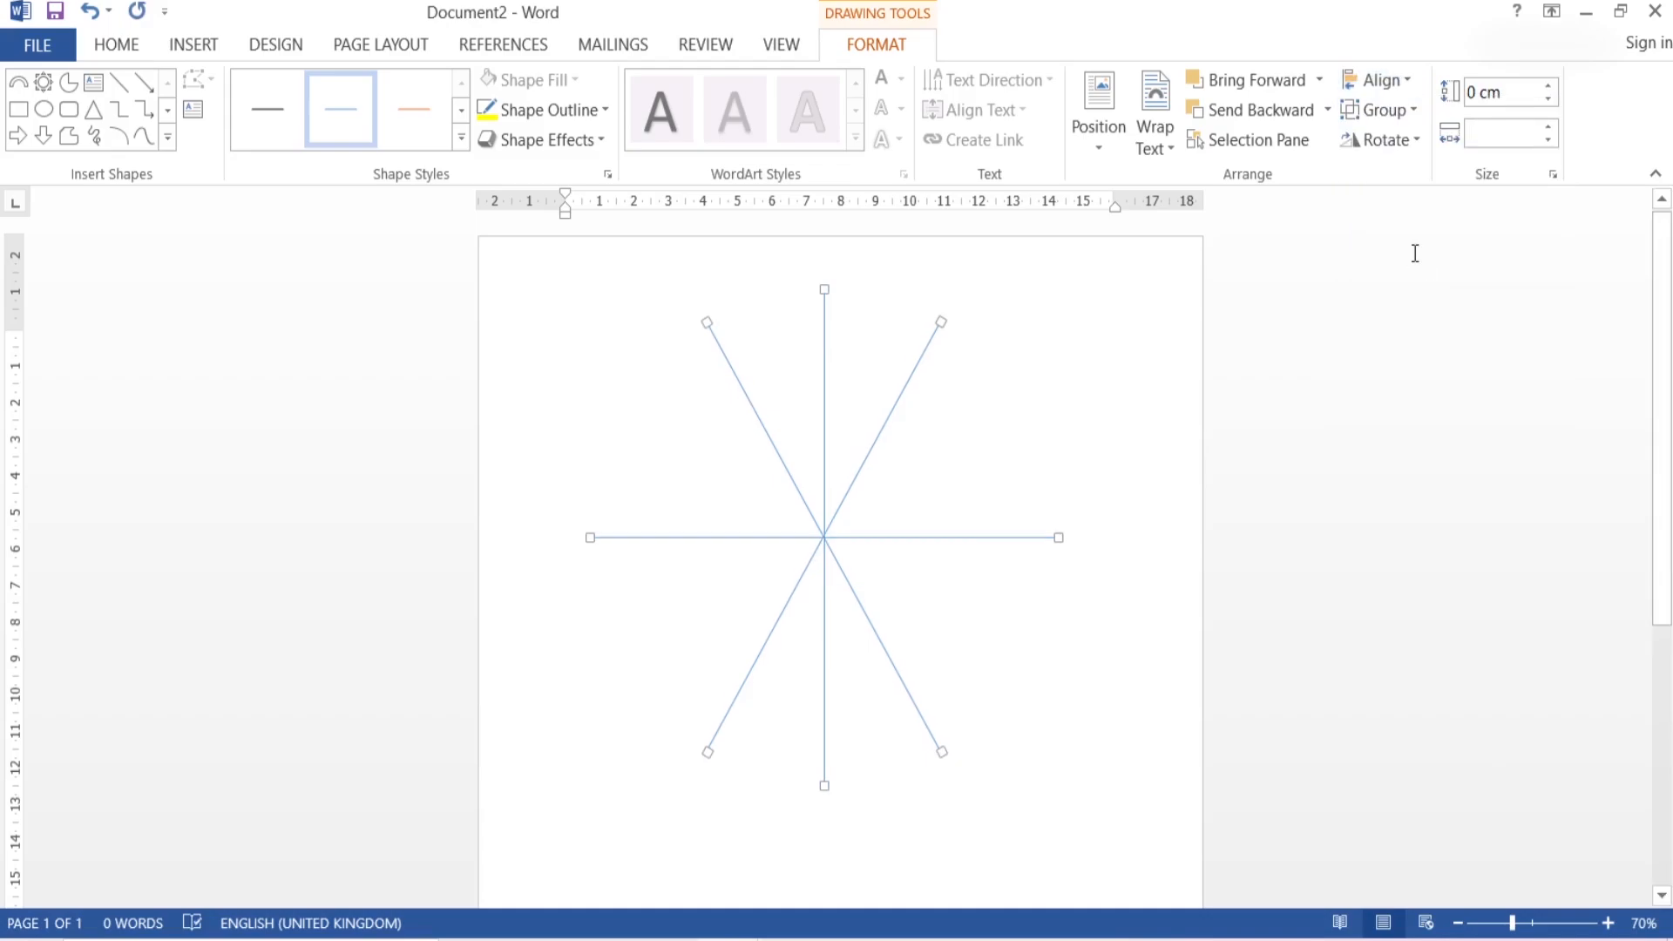
left_click(1399, 81)
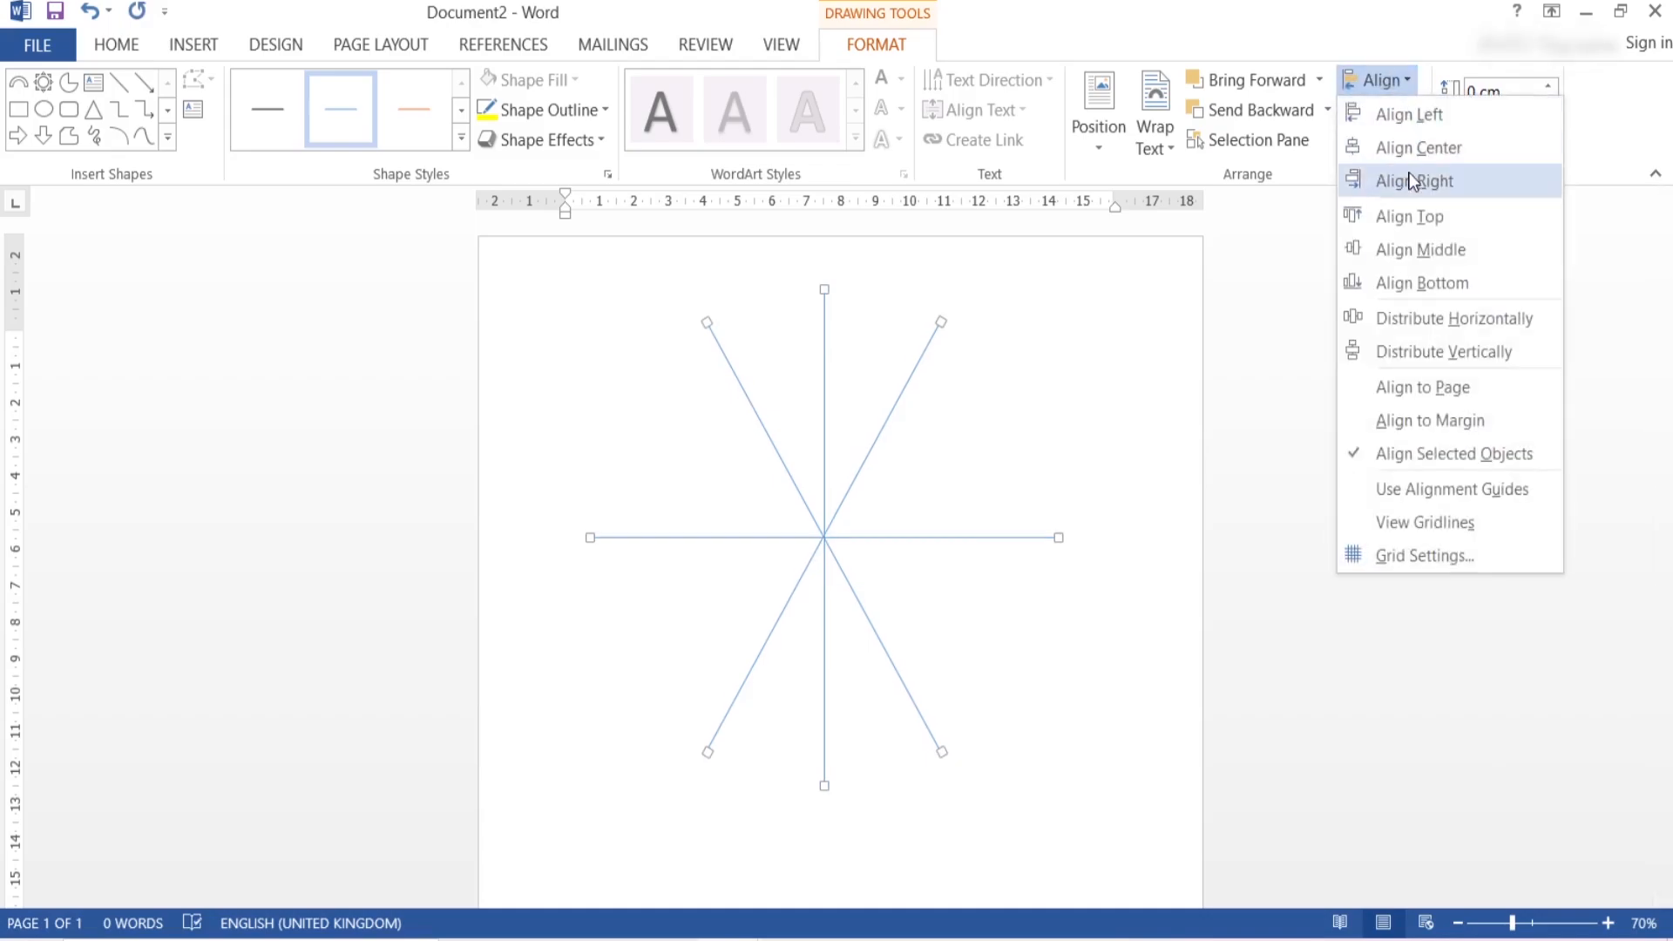
left_click(1417, 145)
left_click(1385, 80)
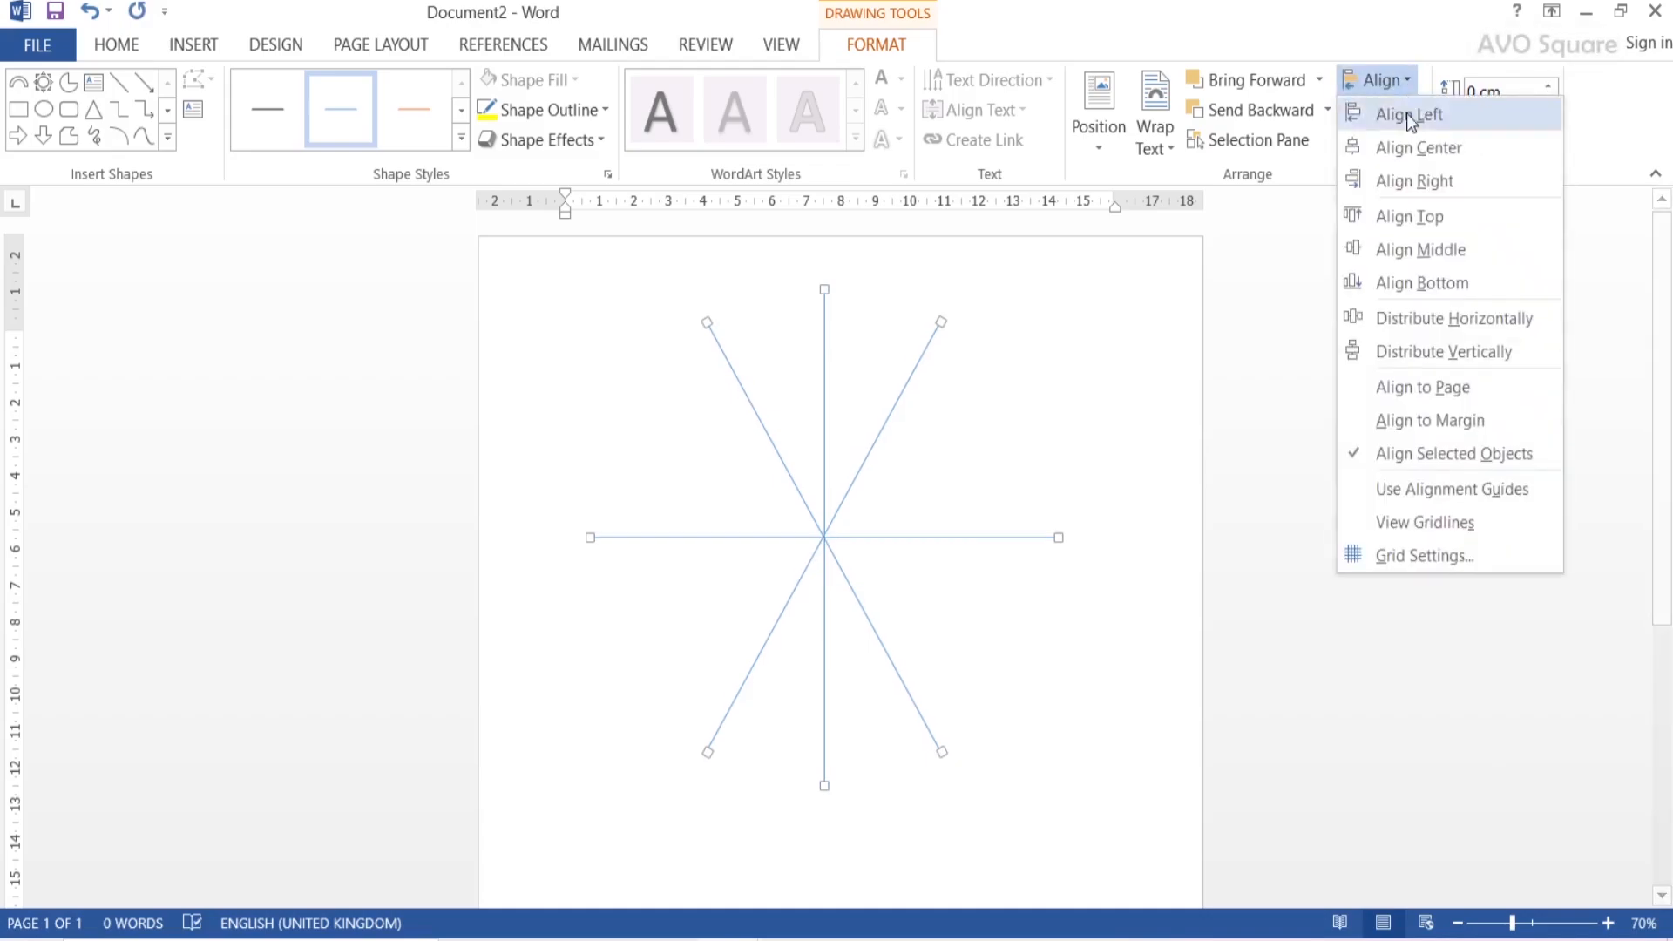
left_click(1424, 250)
left_click(1046, 620)
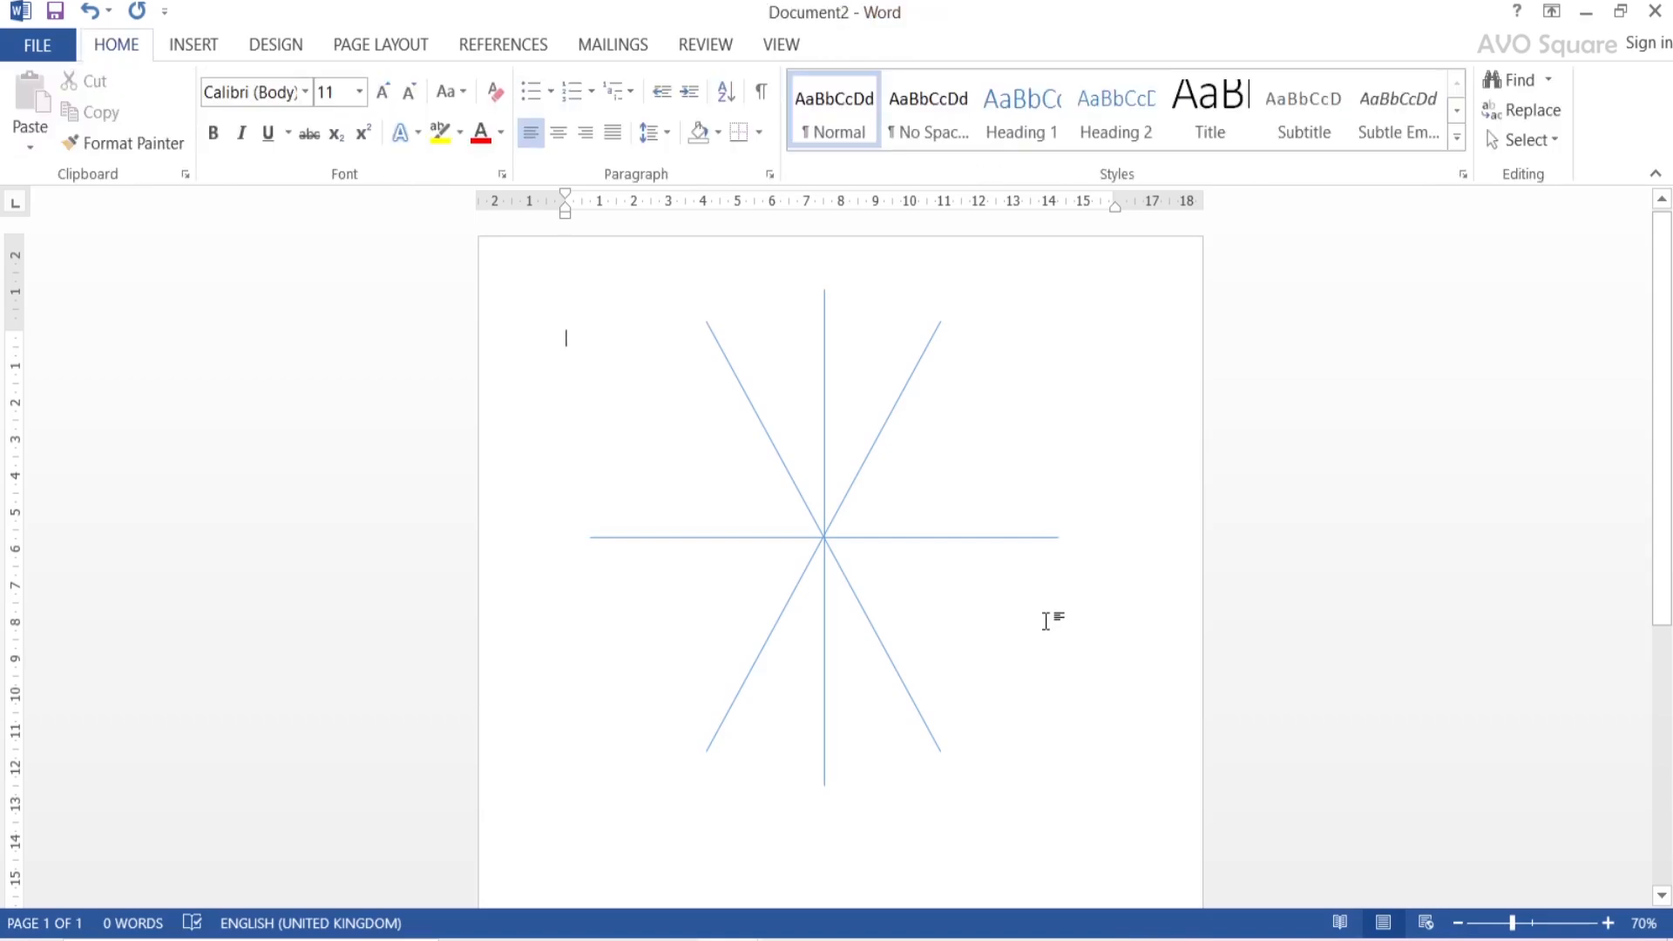
Examine up close how the four lines meet at their common crossing point
left_click(1607, 927)
left_click(1607, 927)
left_click(1607, 922)
left_click(1608, 923)
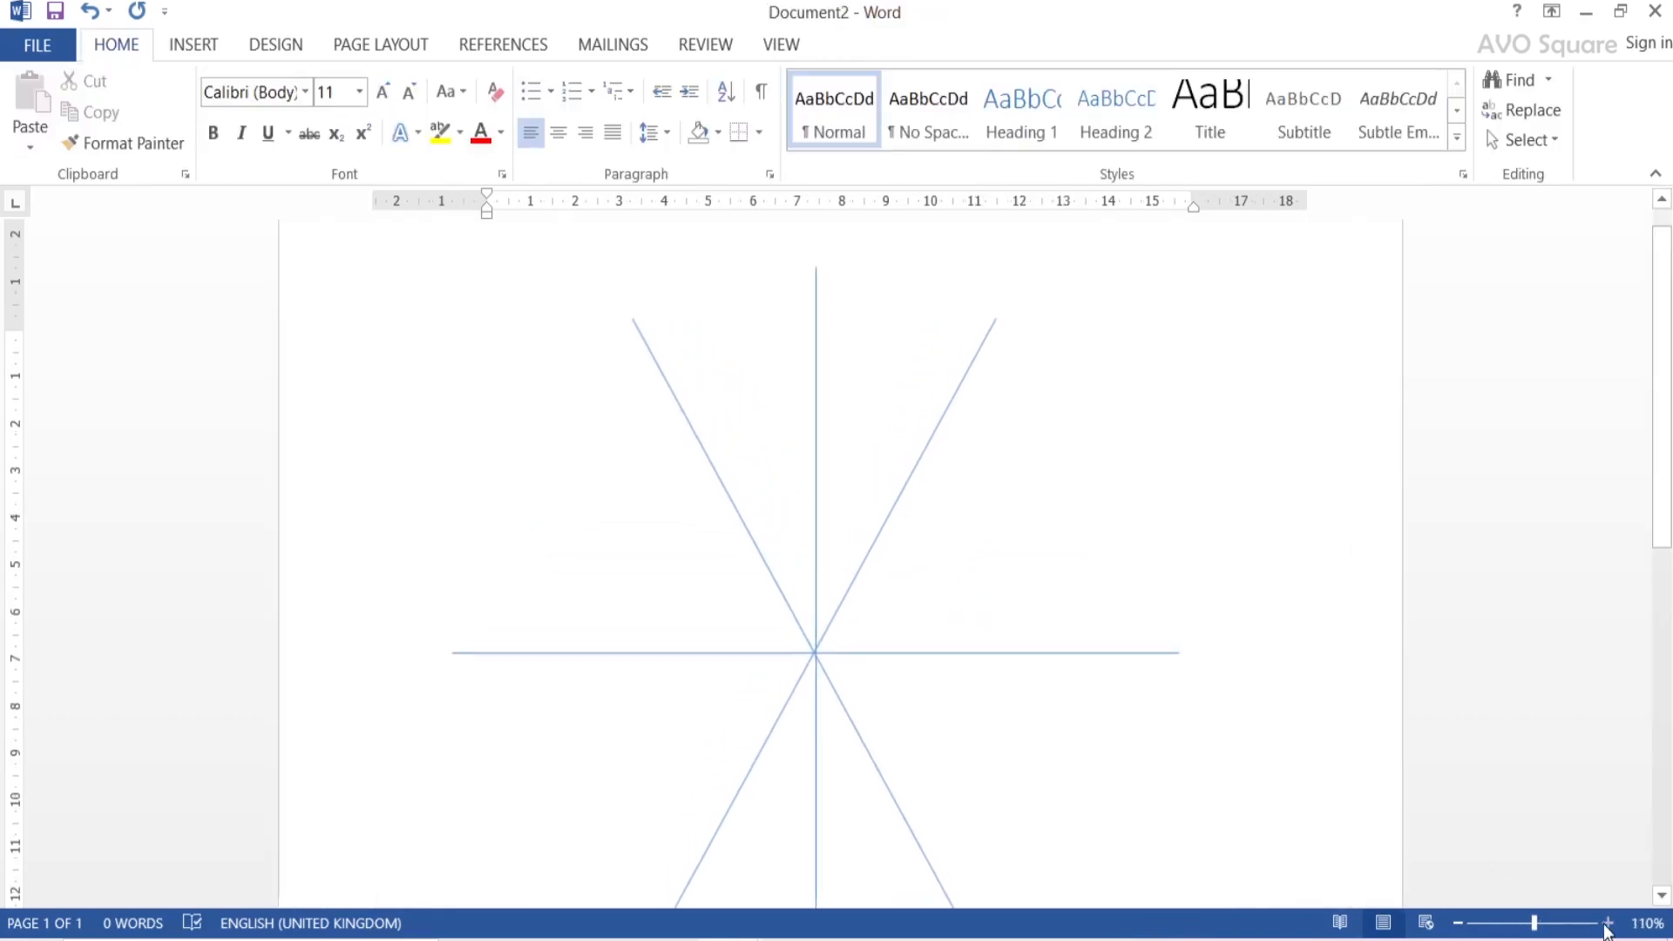
left_click(1607, 922)
left_click(1608, 923)
left_click(1607, 923)
left_click(1607, 923)
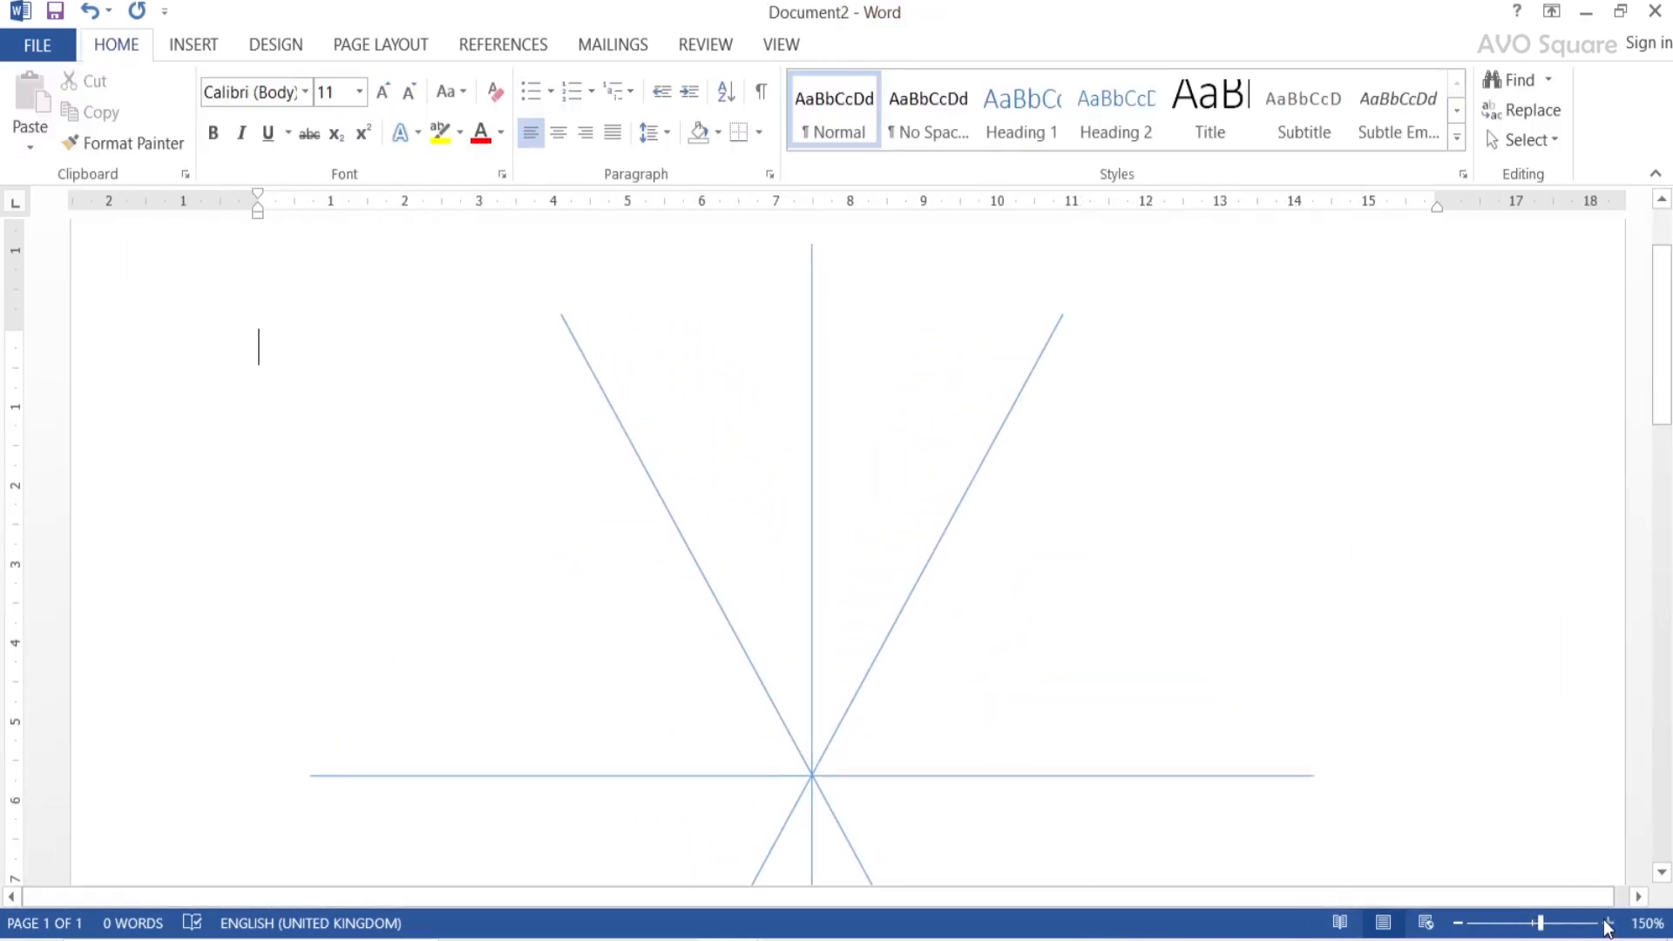
left_click(1458, 922)
left_click(1457, 922)
left_click(1457, 923)
left_click(1458, 922)
left_click(1458, 923)
left_click(1457, 923)
left_click(1458, 923)
left_click(1457, 923)
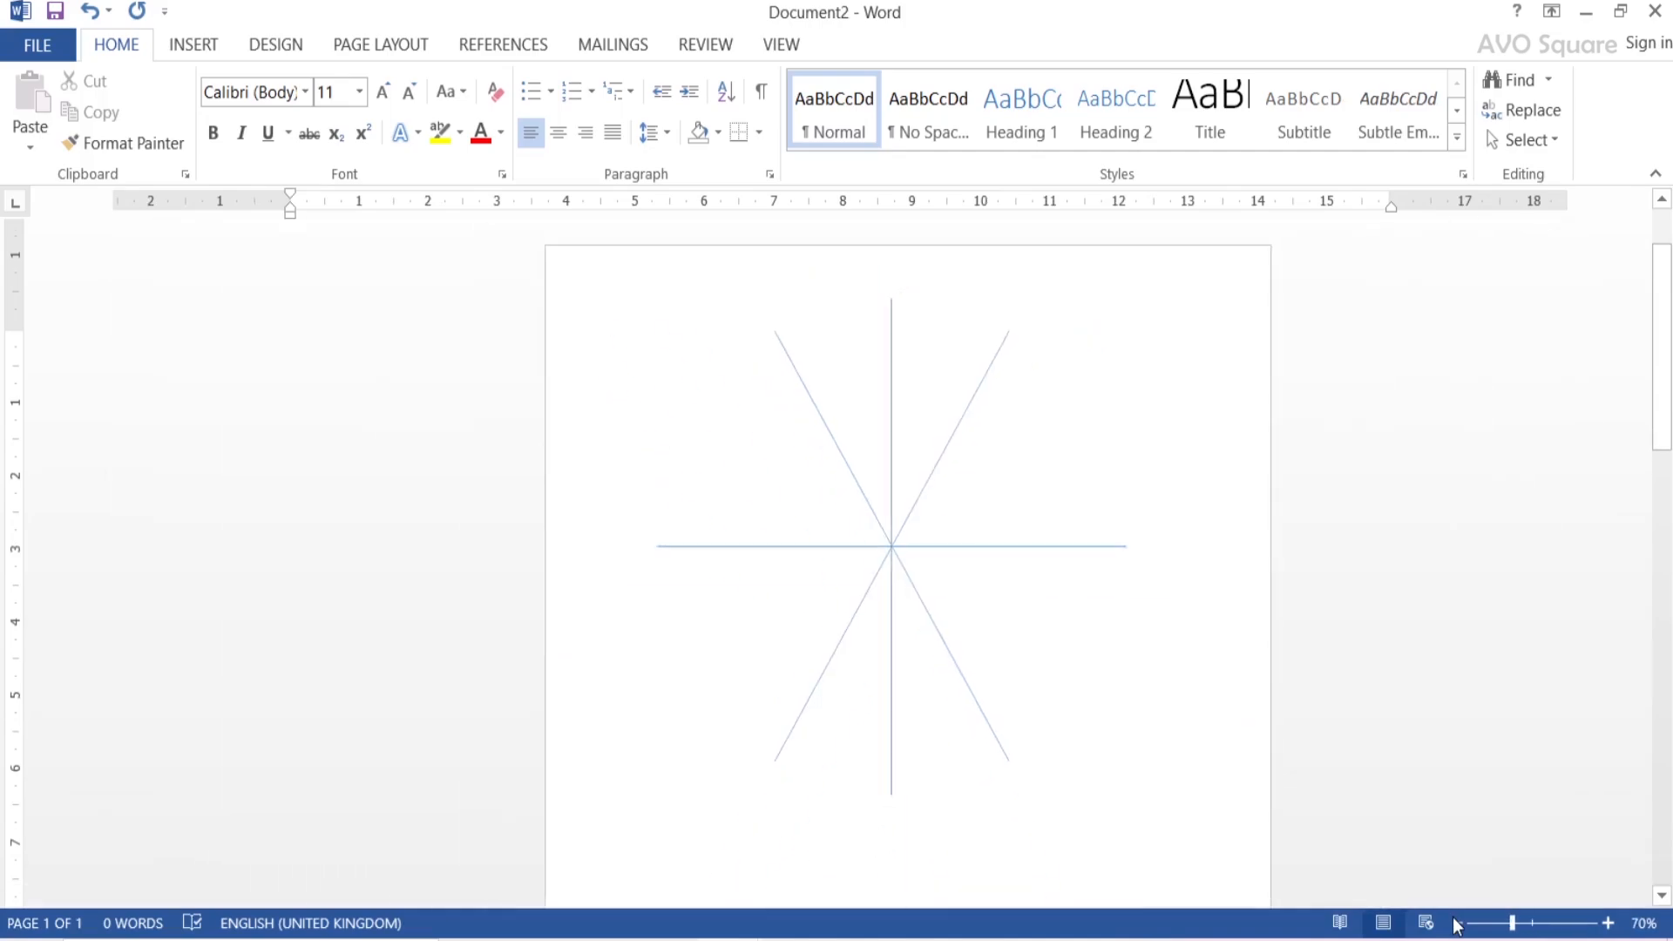
left_click(1569, 923)
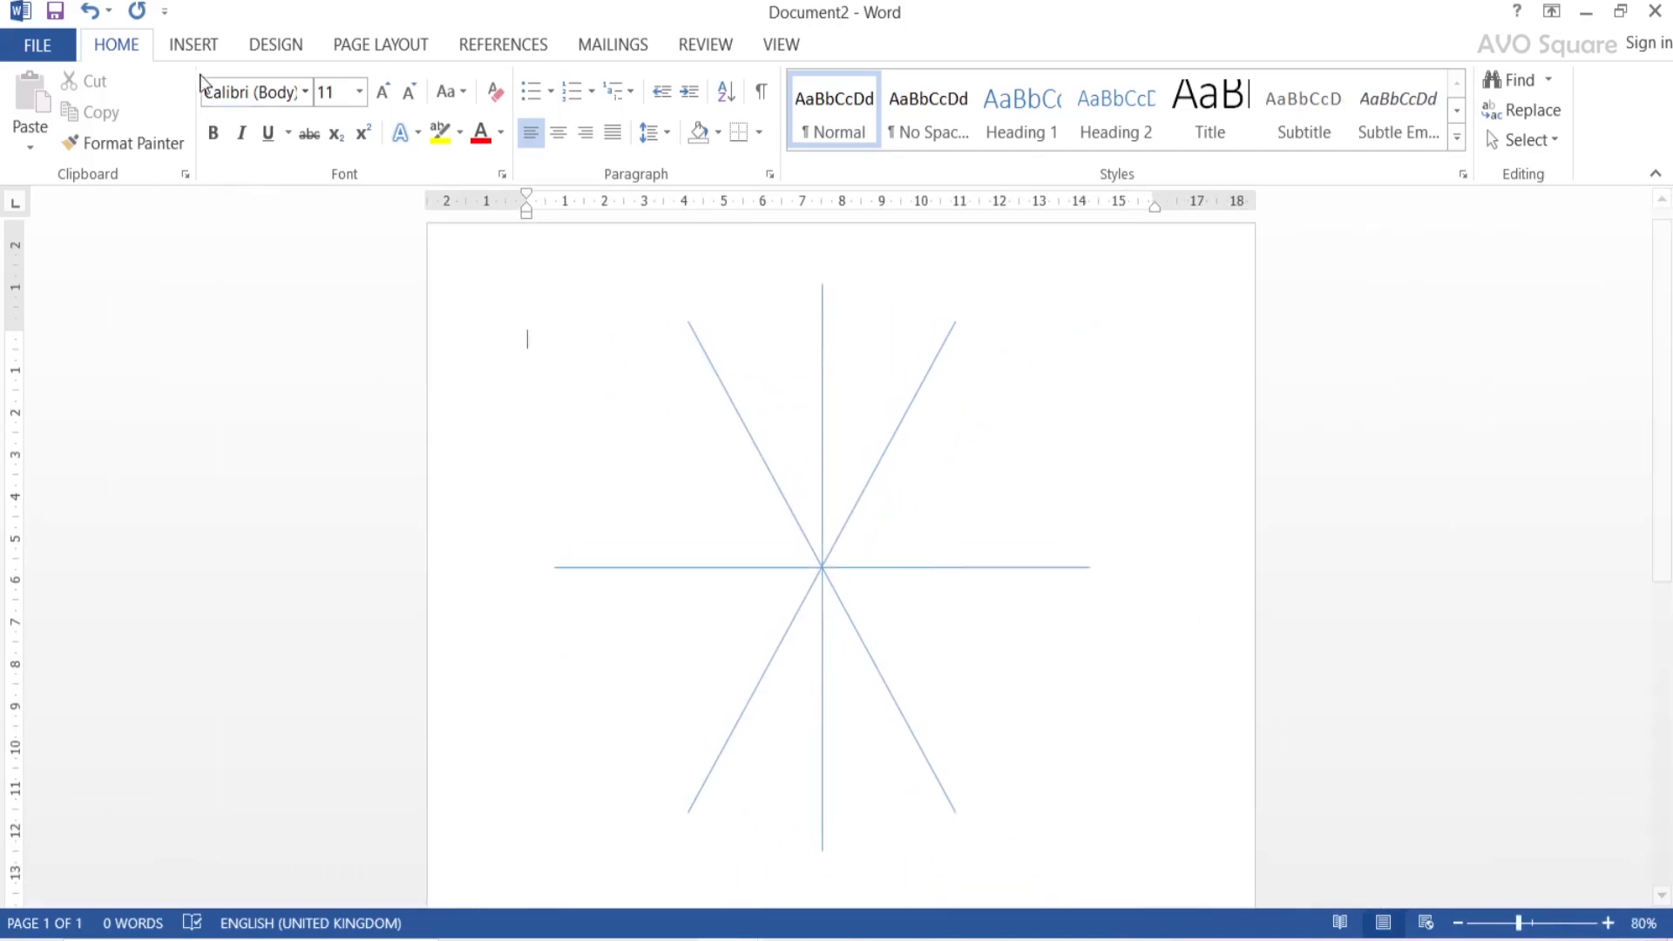
Draw an oval about 3.15 cm high and 2.41 cm wide in the empty area beside the upper lines
left_click(183, 49)
left_click(329, 143)
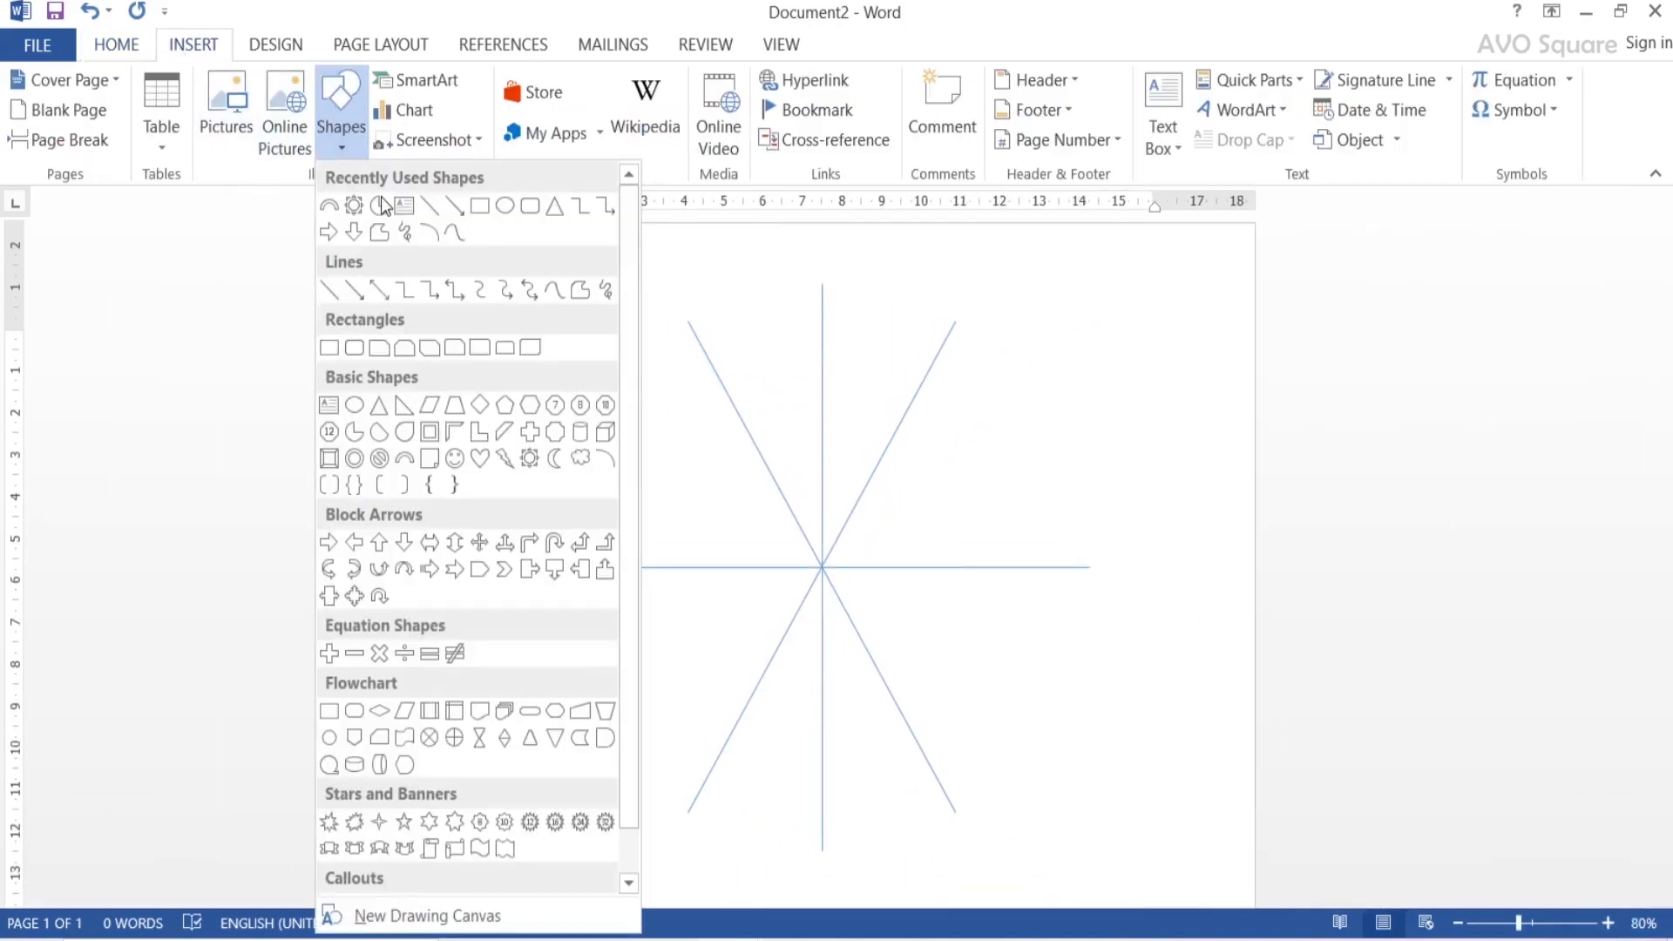
left_click(497, 213)
mouse_move(540, 333)
left_mouse_down()
mouse_move(593, 452)
mouse_move(636, 467)
left_mouse_up()
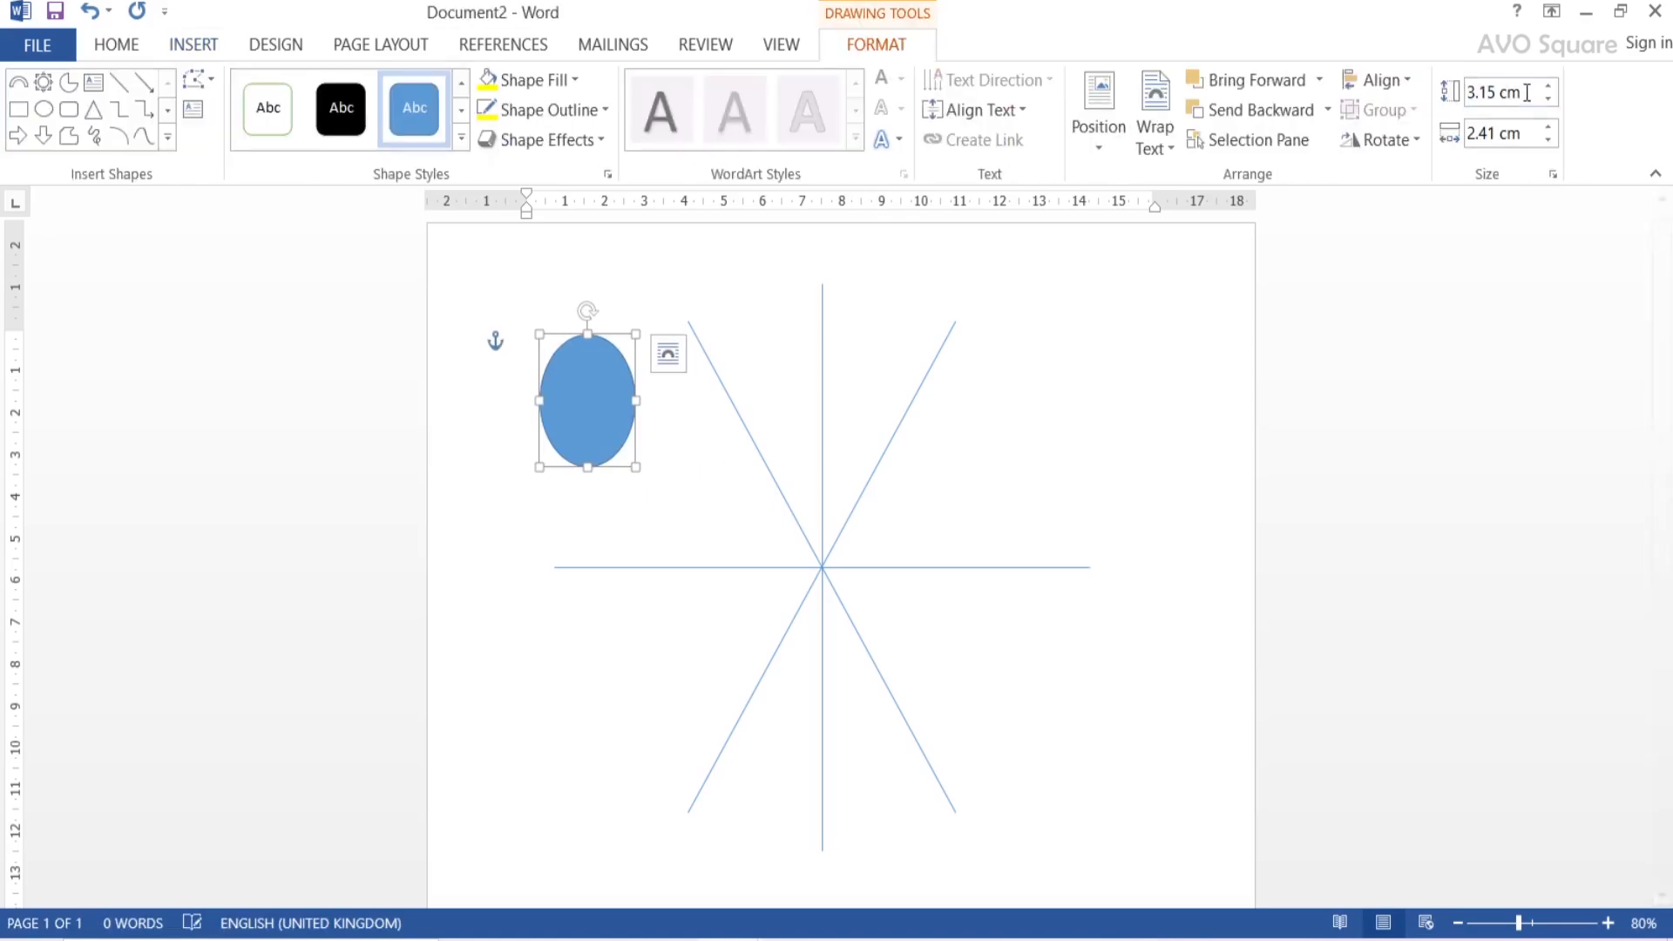
Set the oval's height and width to 2 cm each
double_click(1495, 91)
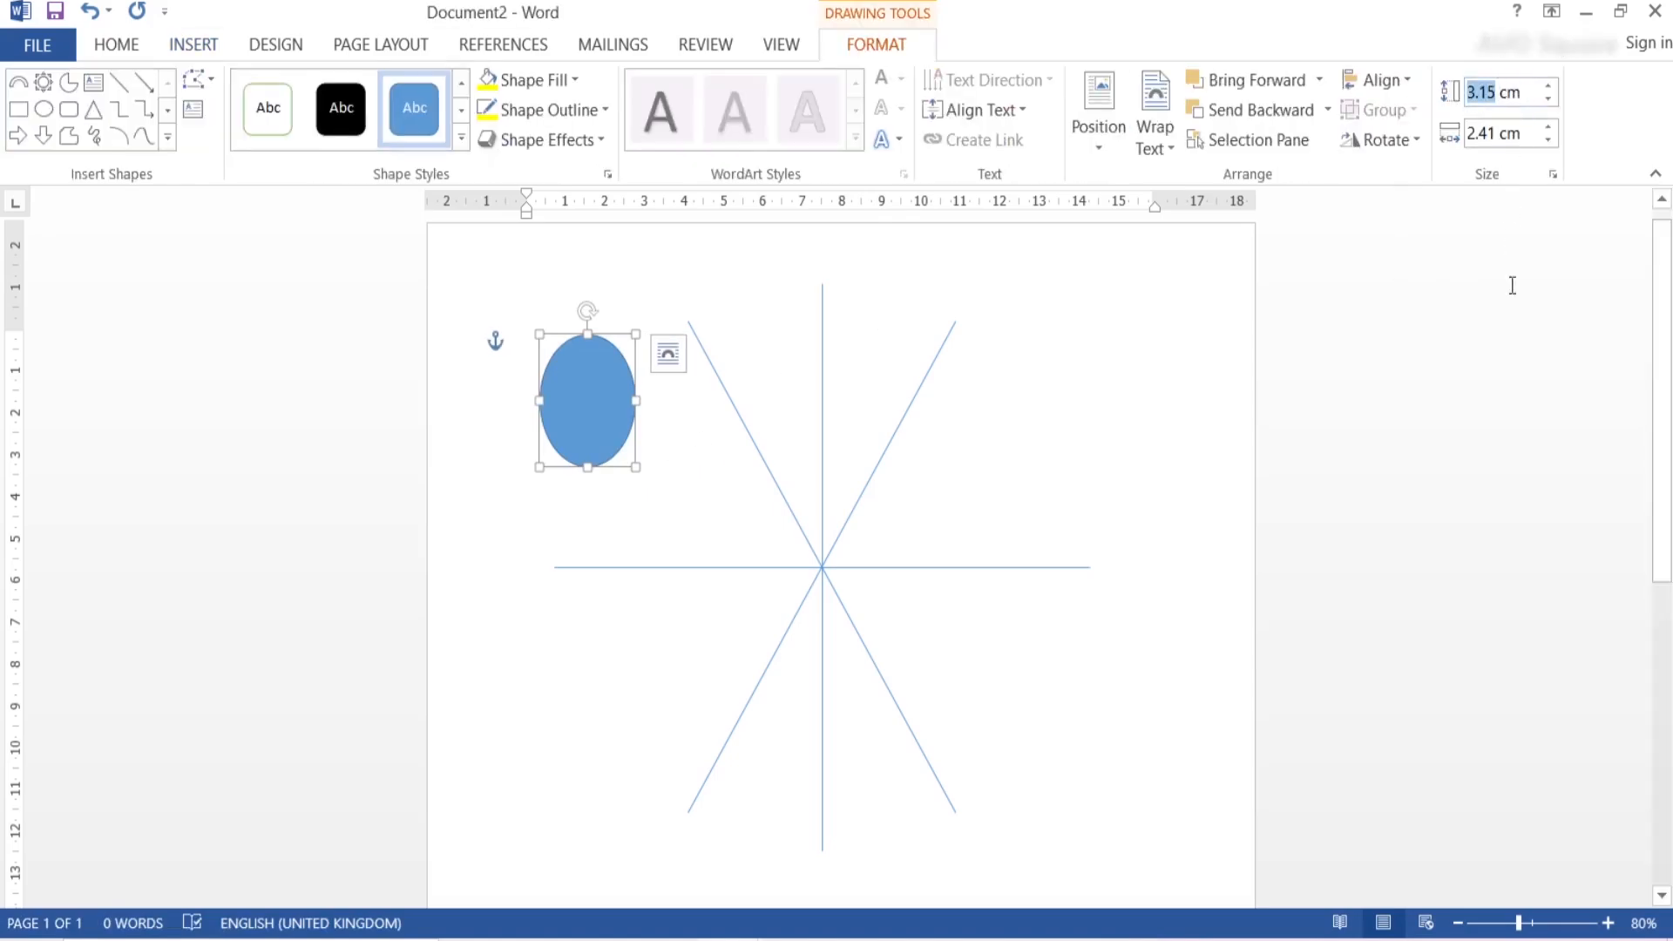
type("2")
triple_click(1475, 132)
type("2")
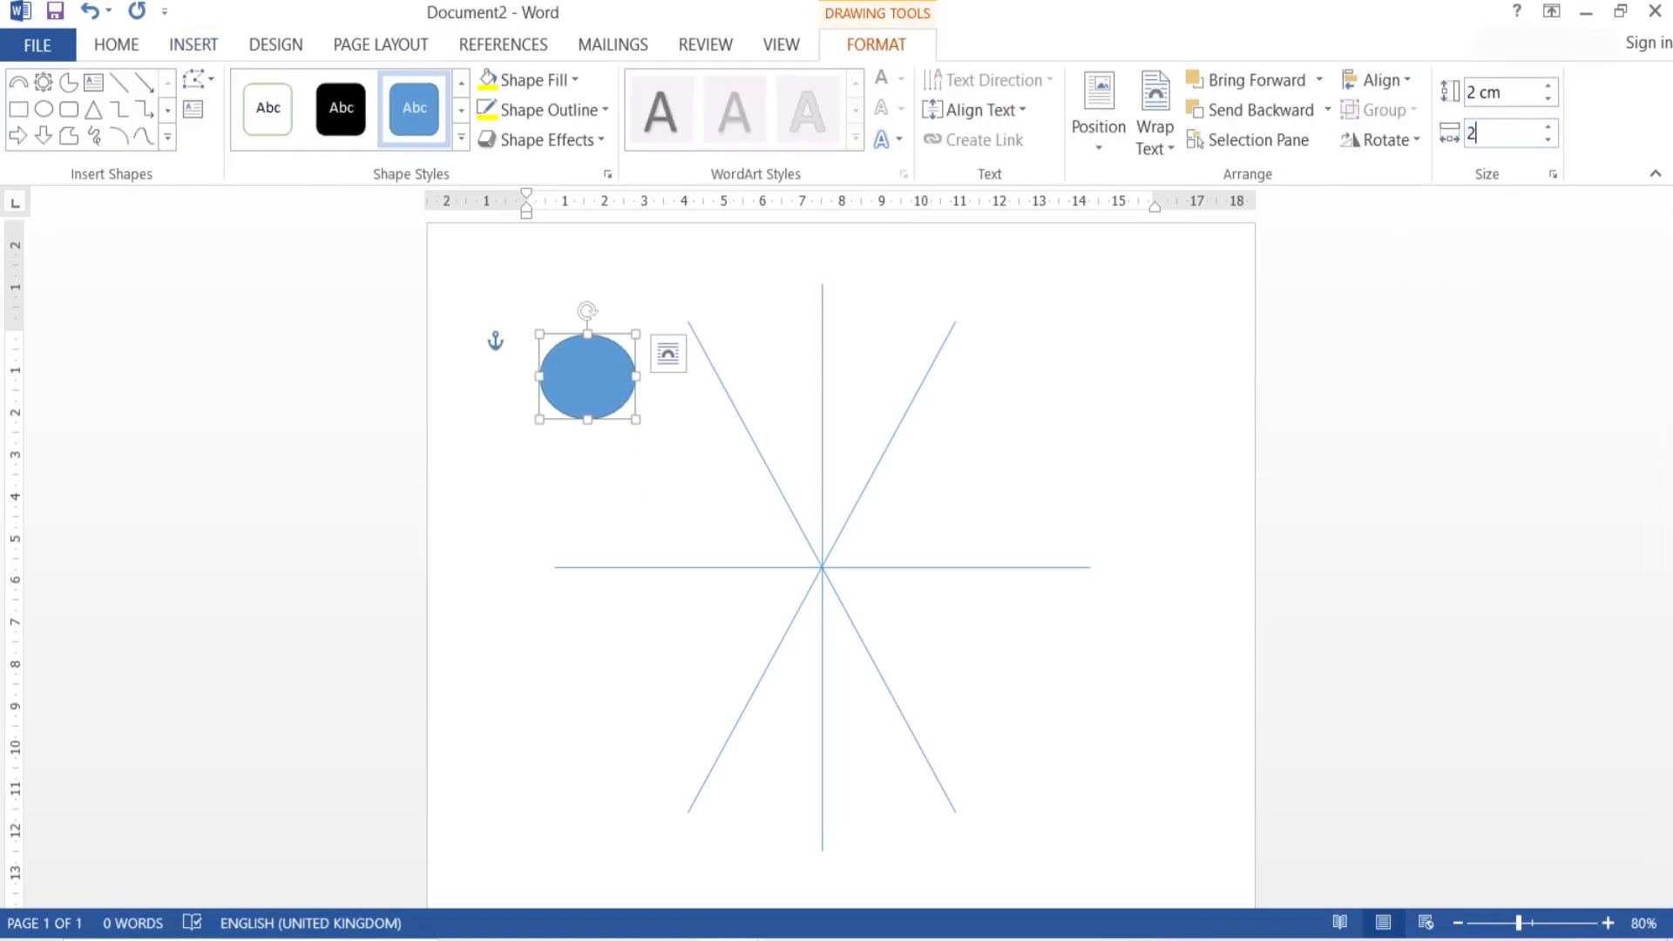
key("Return")
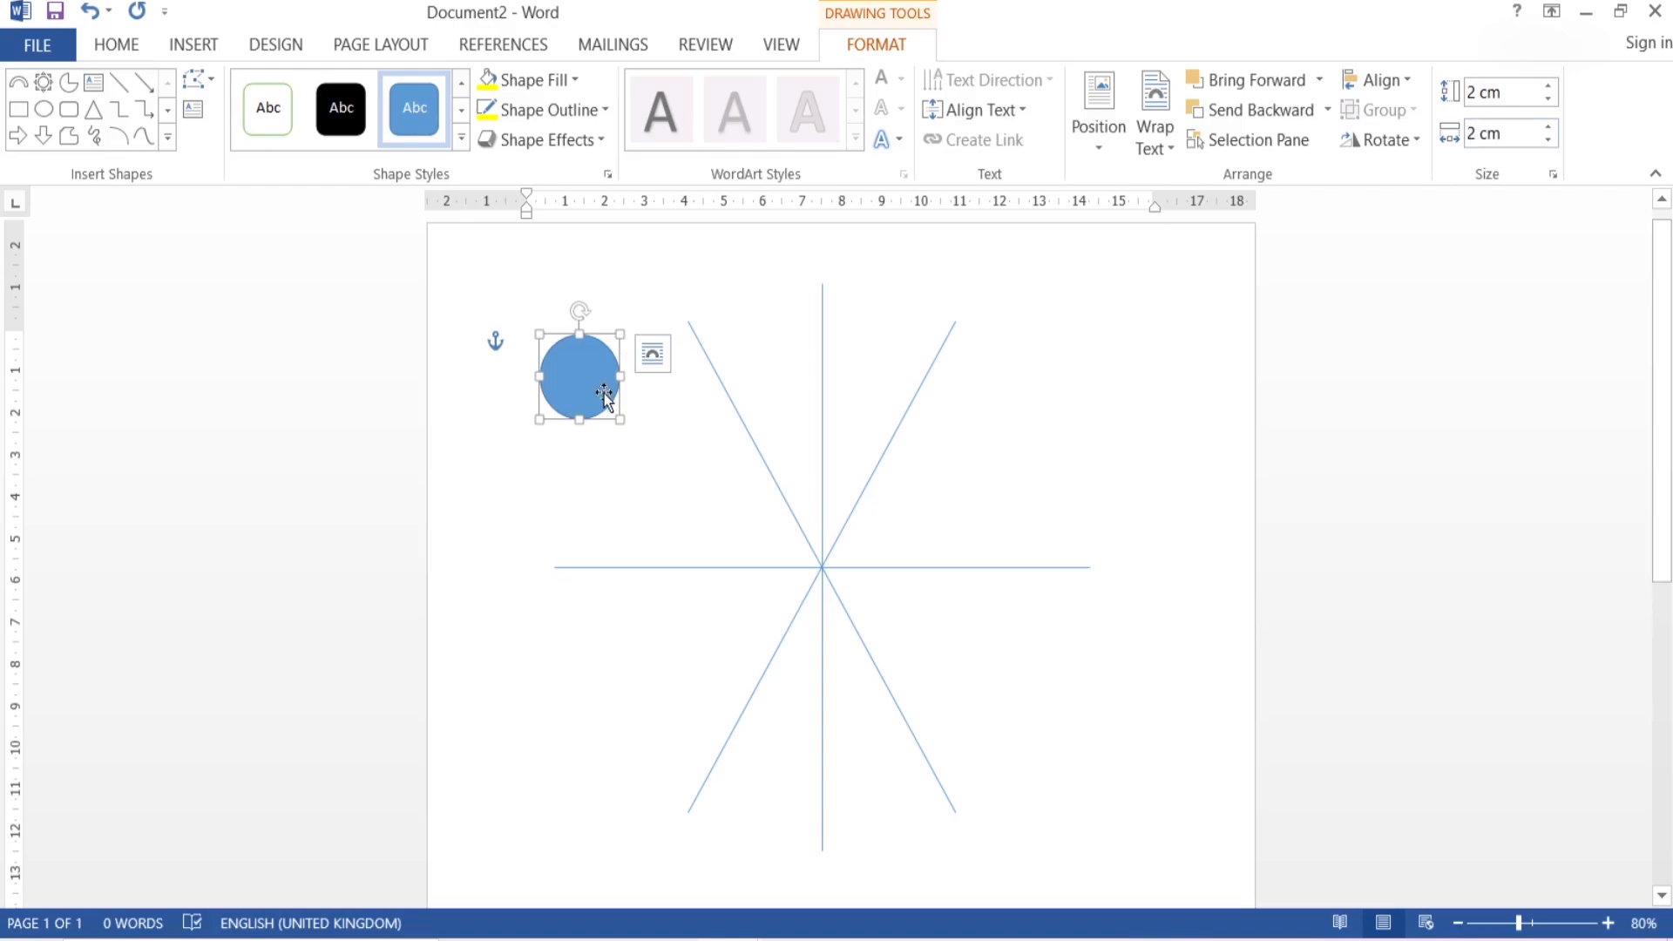
Remove the circle's fill and set its outline weight to ¼ pt
left_click(565, 80)
left_click(528, 314)
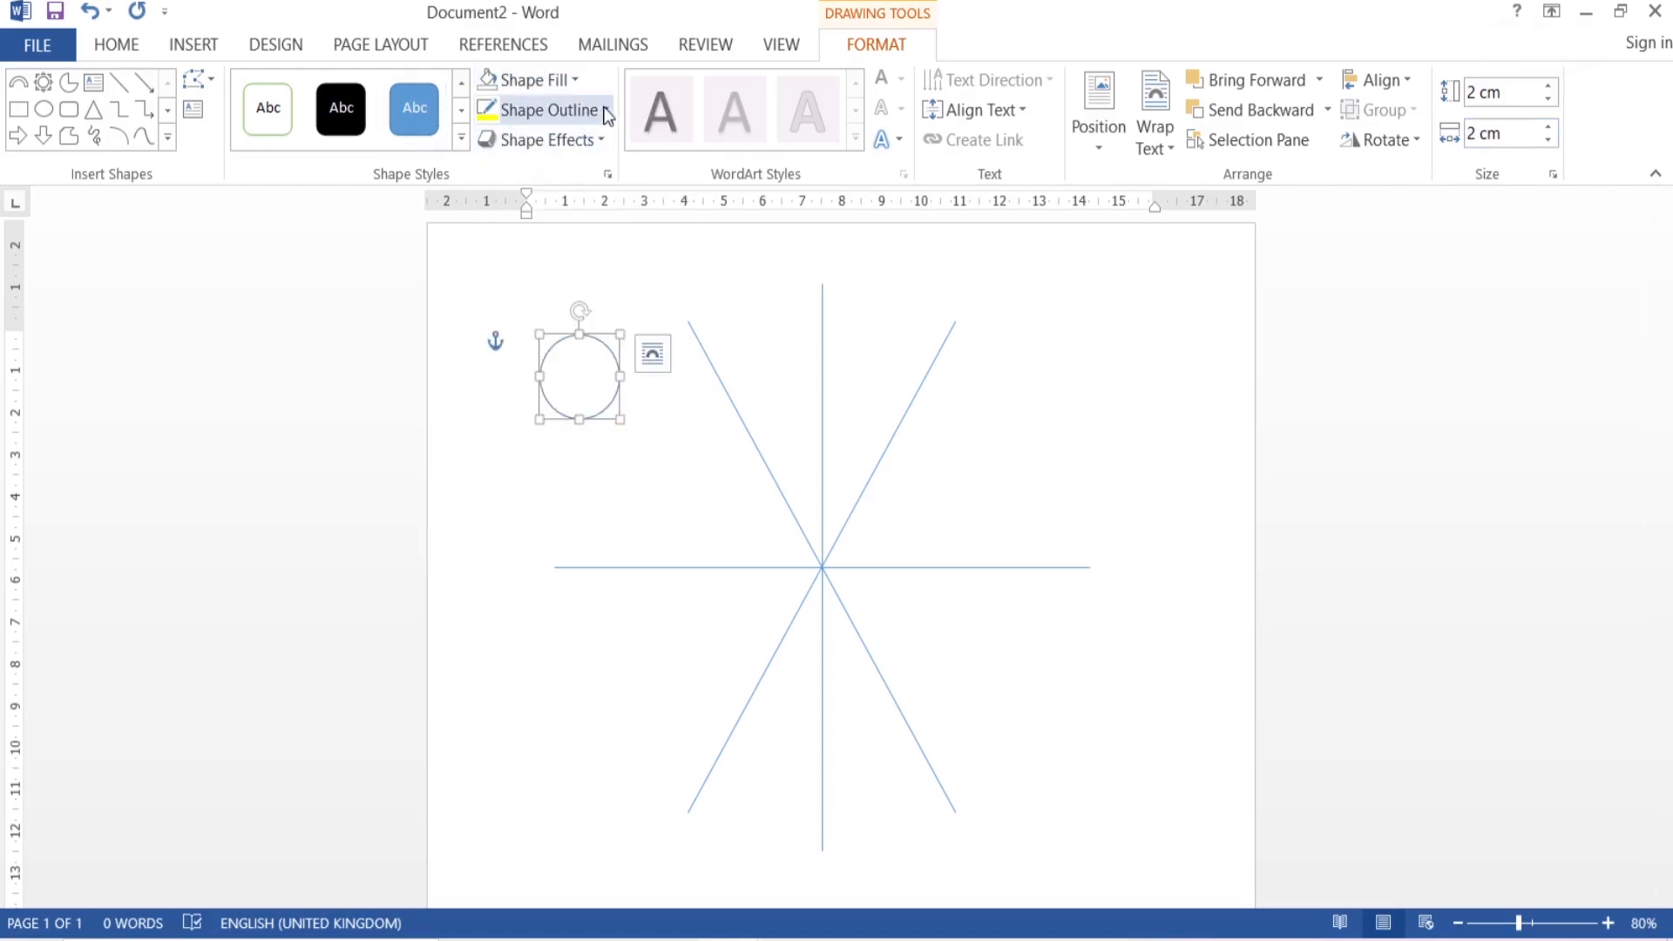
left_click(605, 110)
mouse_move(610, 412)
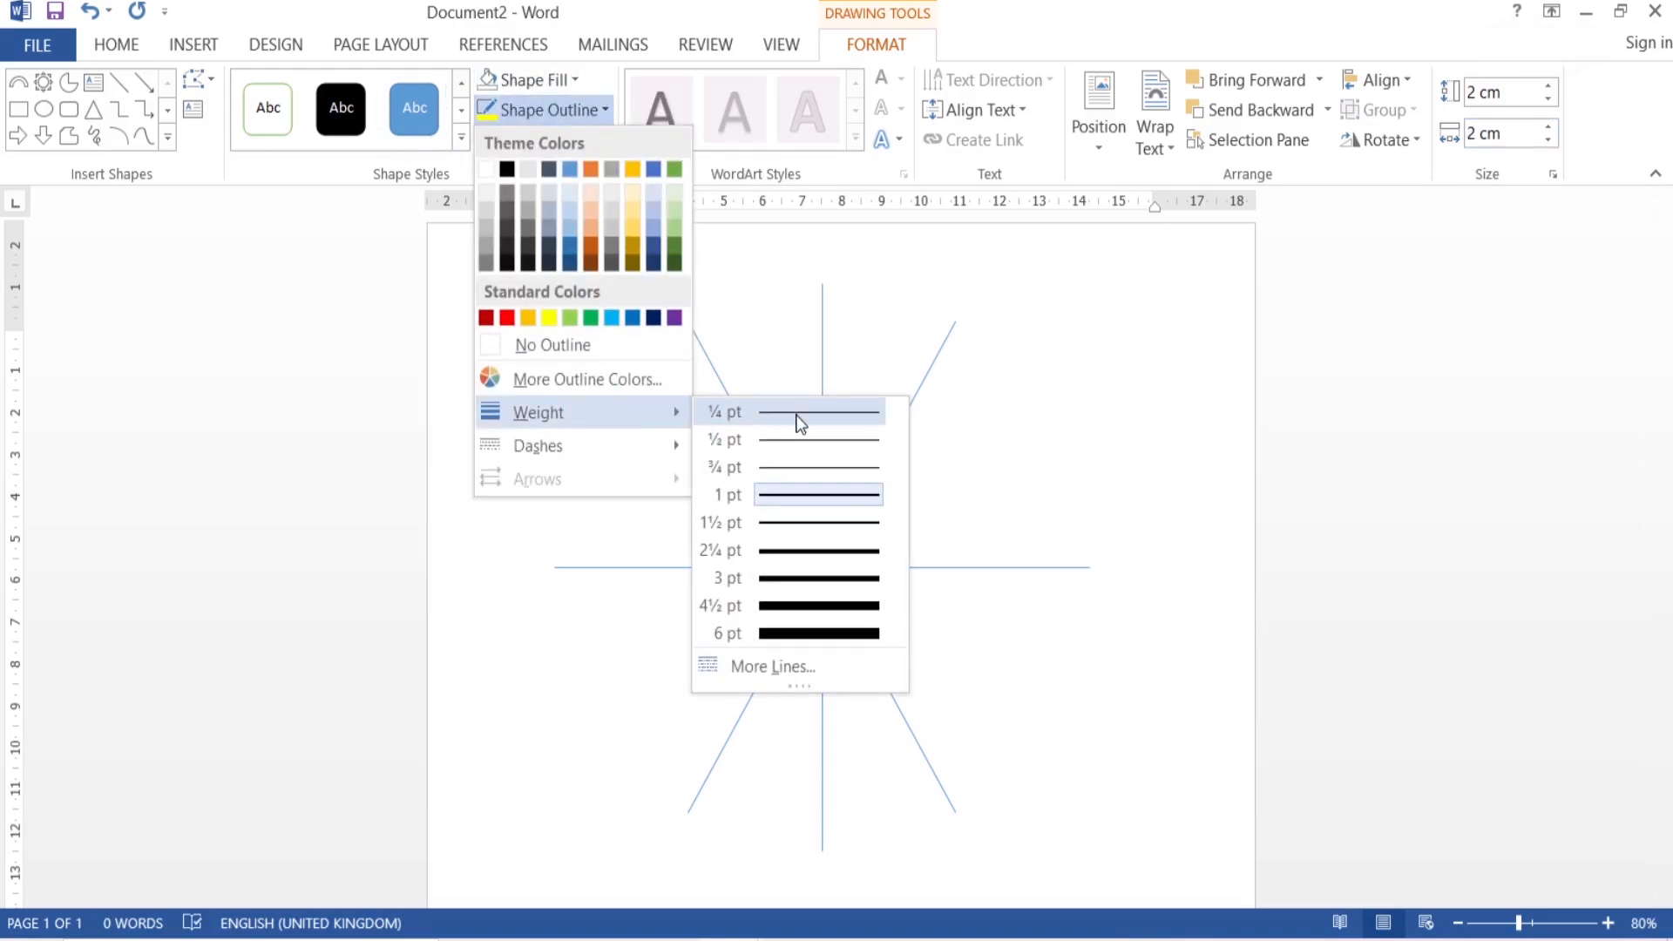
left_click(796, 416)
Move the 2 cm circle onto the crossing point of the lines and nudge it until it is centred there
left_click_drag(615, 394, 861, 595)
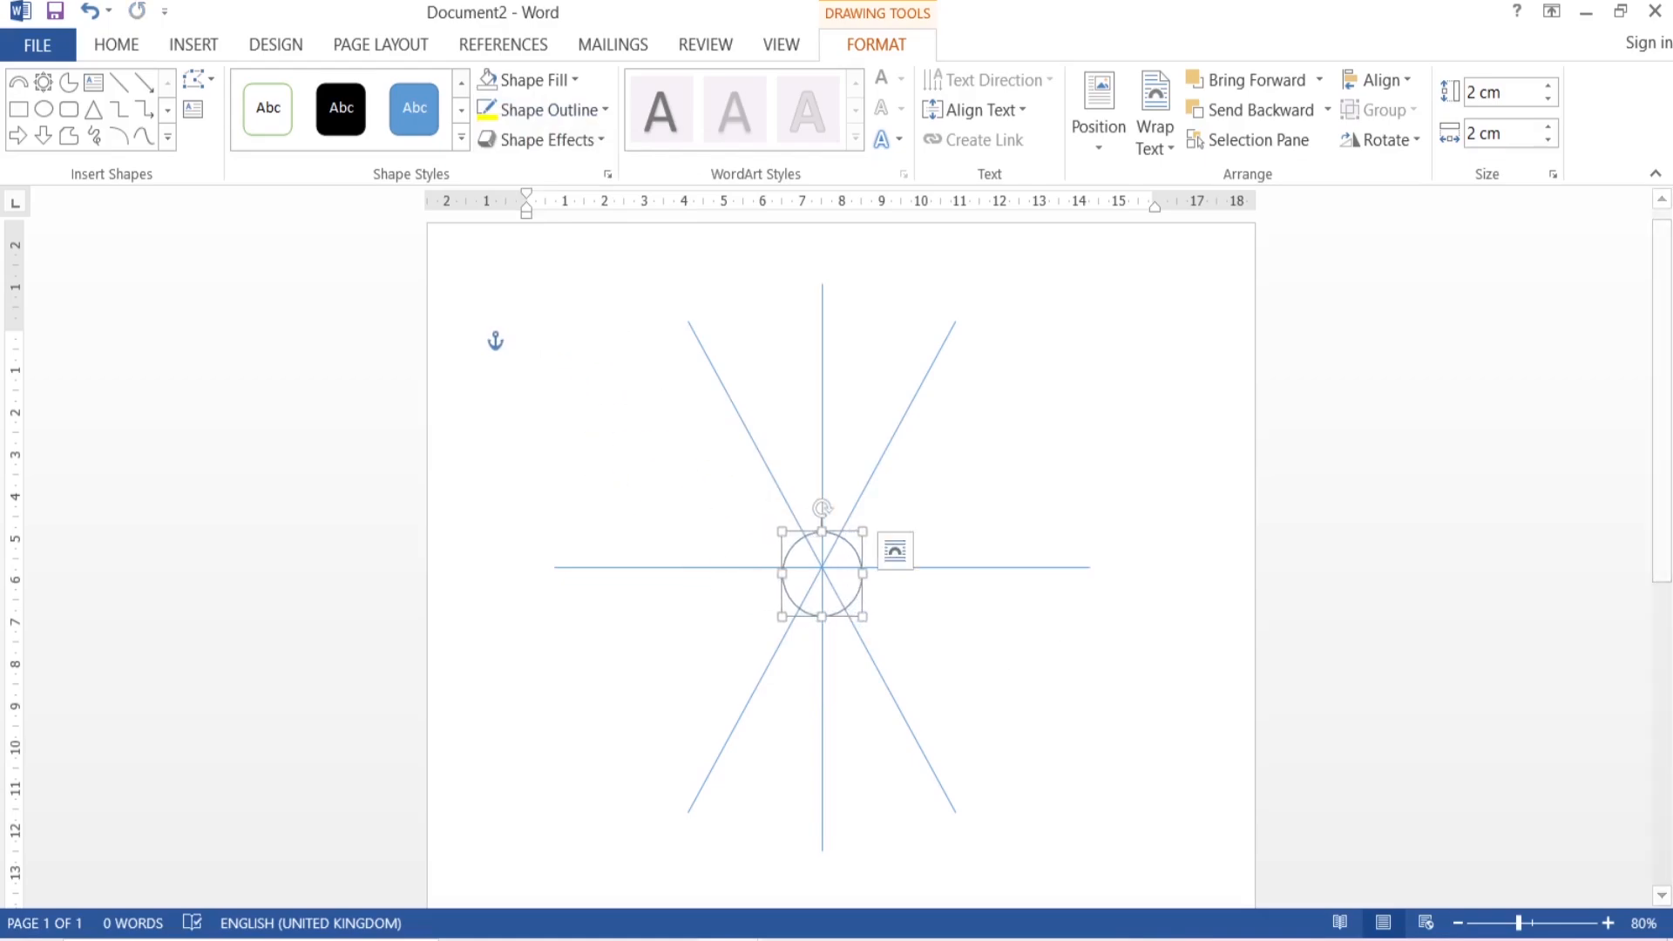
left_click(1608, 922)
left_click(1607, 922)
left_click(1607, 922)
left_click(1608, 923)
left_click(1607, 923)
left_click(1607, 923)
left_click(1607, 922)
left_click(1607, 922)
left_click(1607, 922)
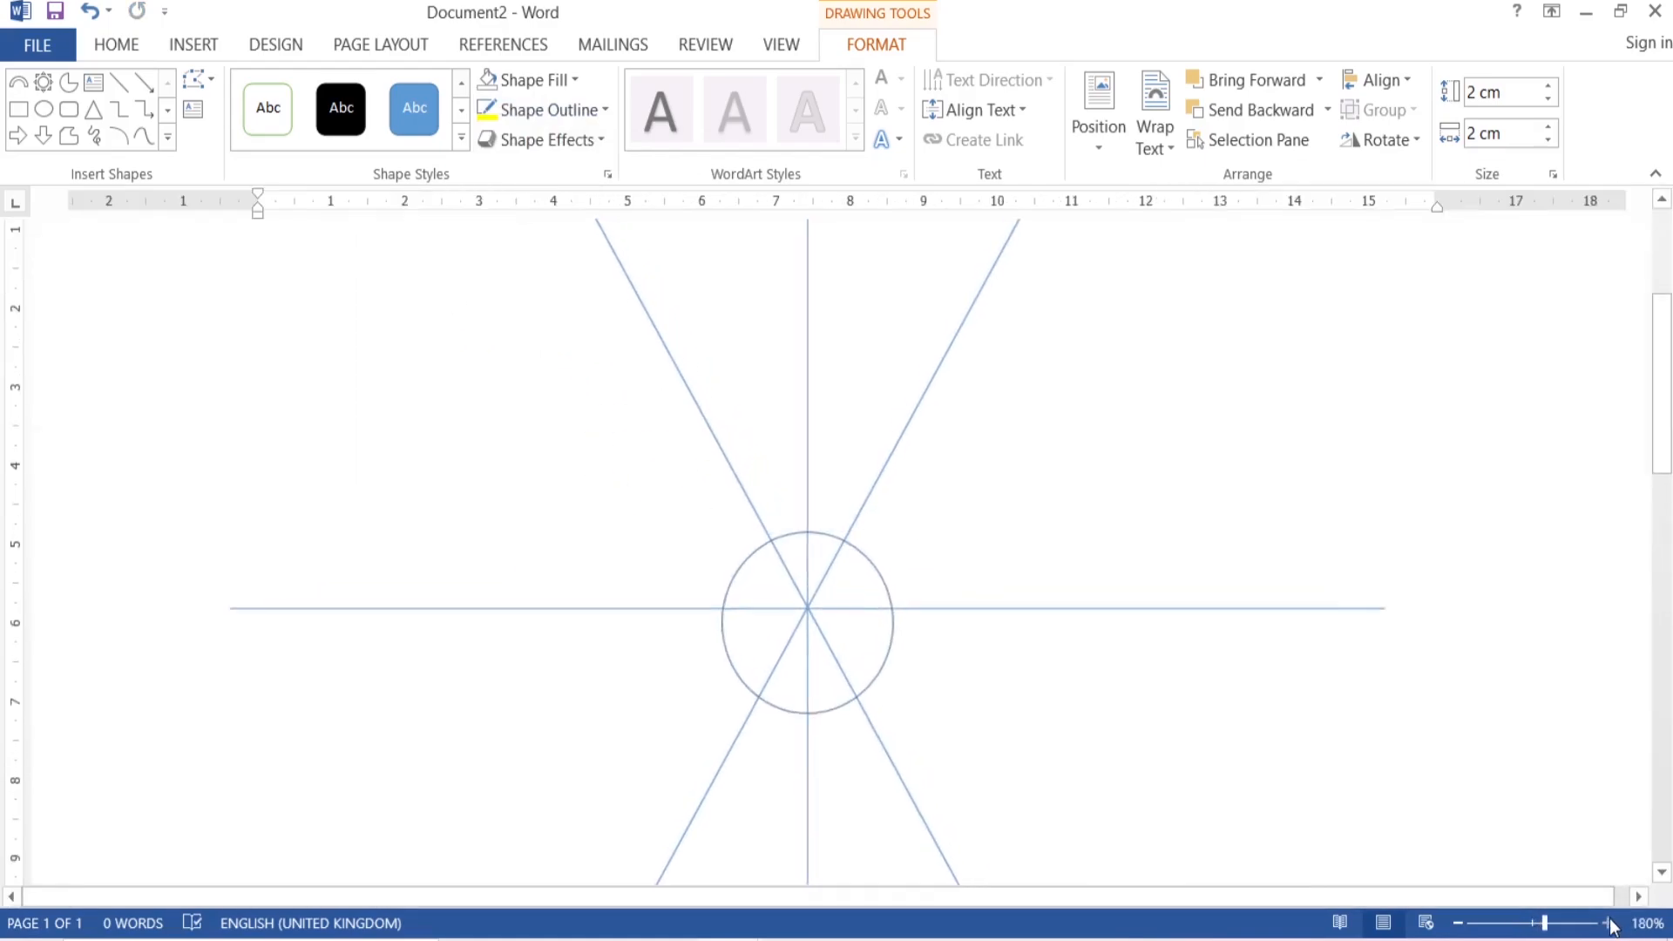
left_click(1607, 922)
left_click(1608, 923)
left_click(1607, 923)
left_click(1608, 922)
key("Up")
key("Up")
key("Up")
key("Up")
key("Up")
key("Up")
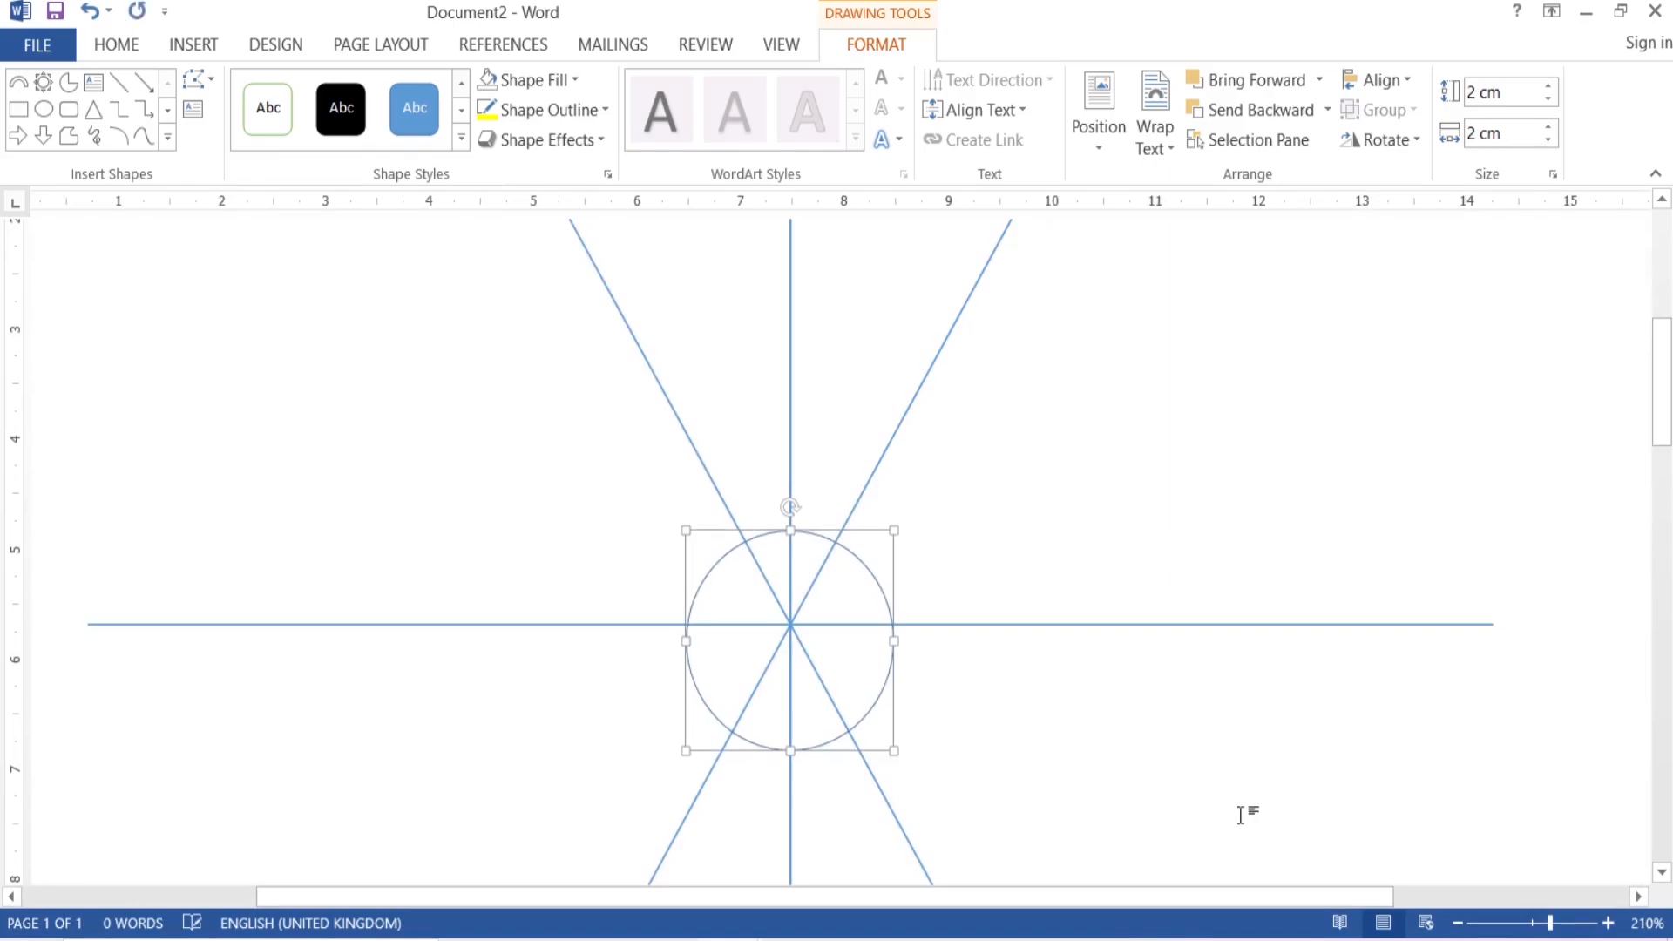
key("Up")
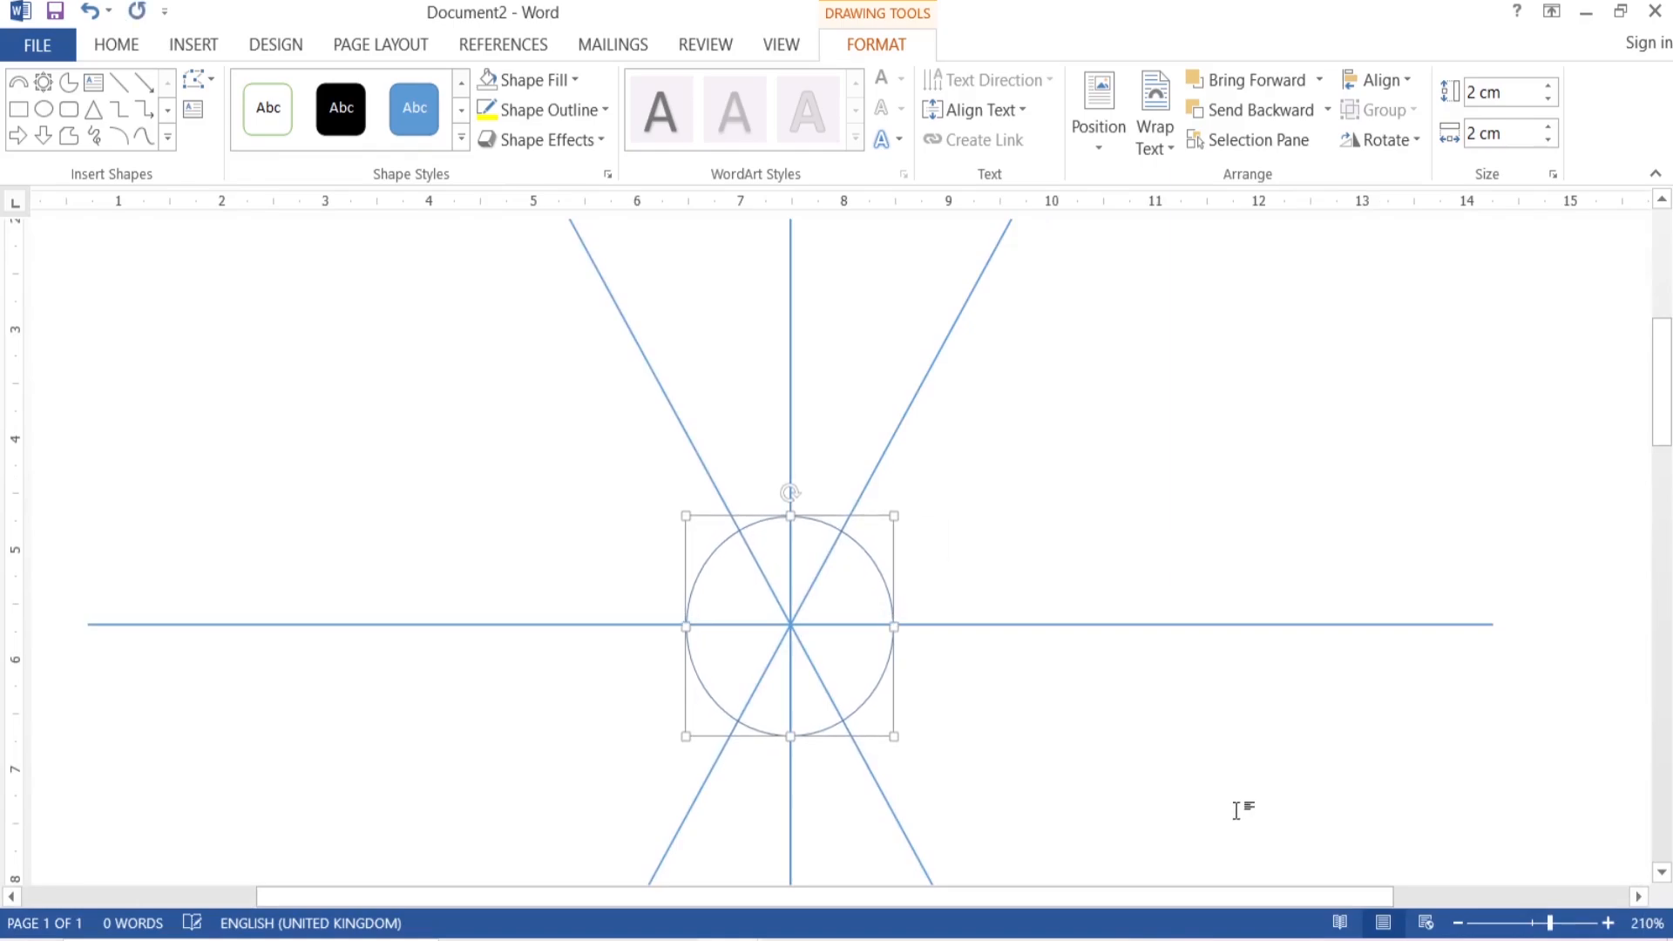
key("Up")
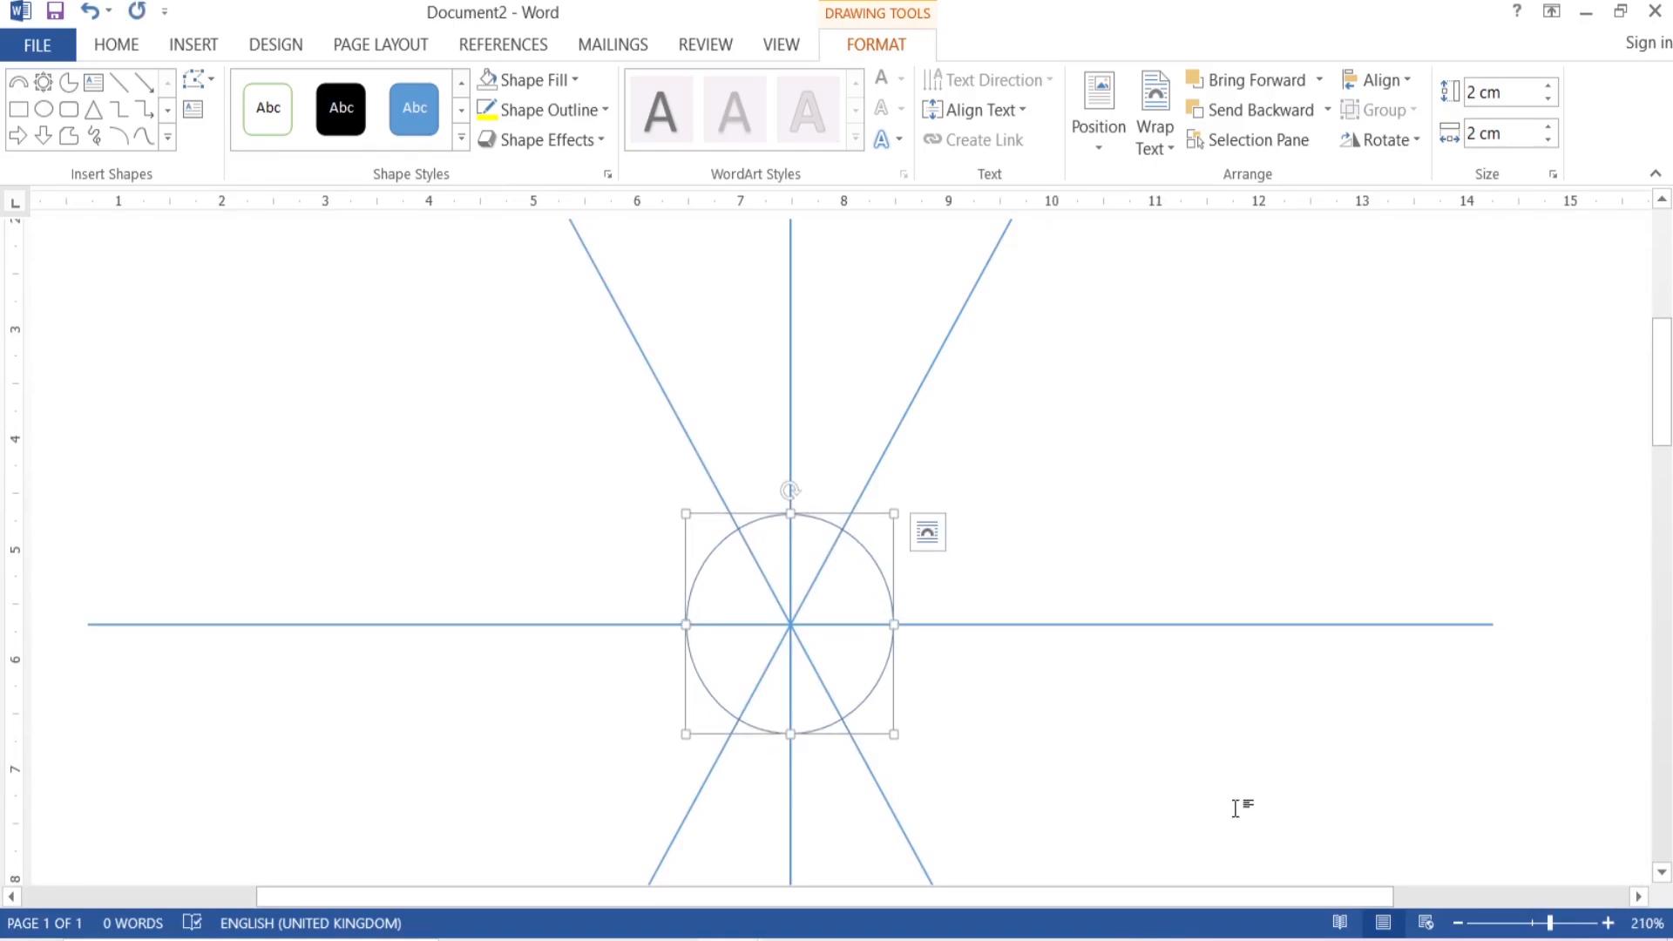
key("Up")
Draw a second oval about 2.14 cm wide in the empty area beside the upper lines
scroll(1236, 809, "up", 3)
left_click(1173, 788)
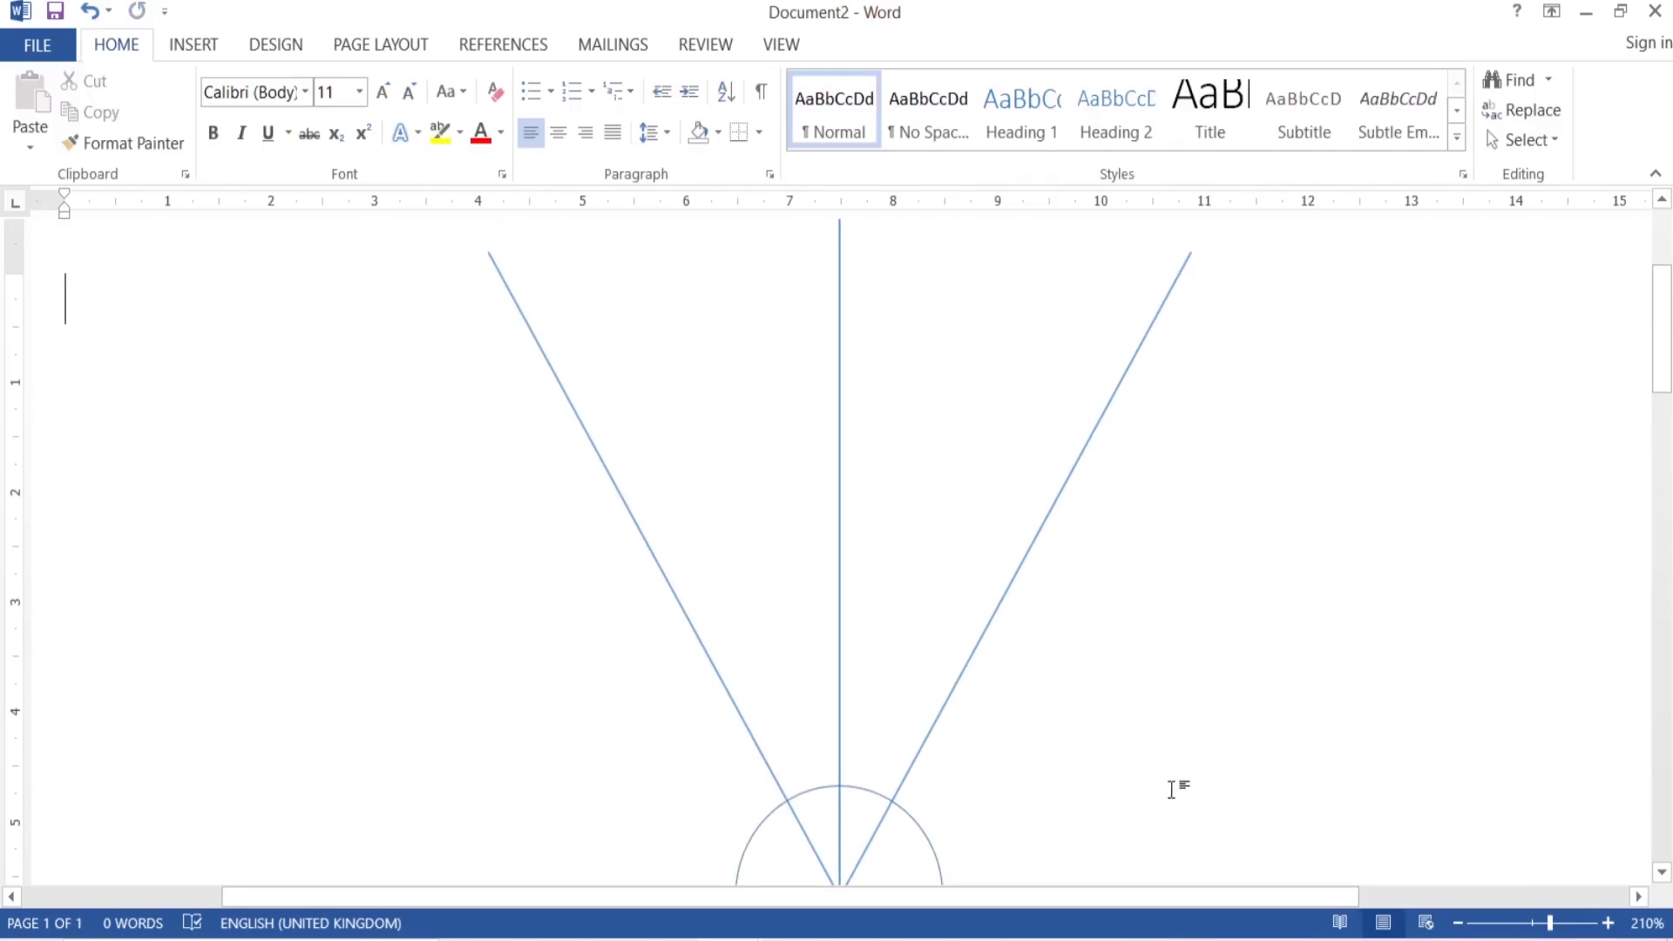
left_click(185, 48)
left_click(340, 127)
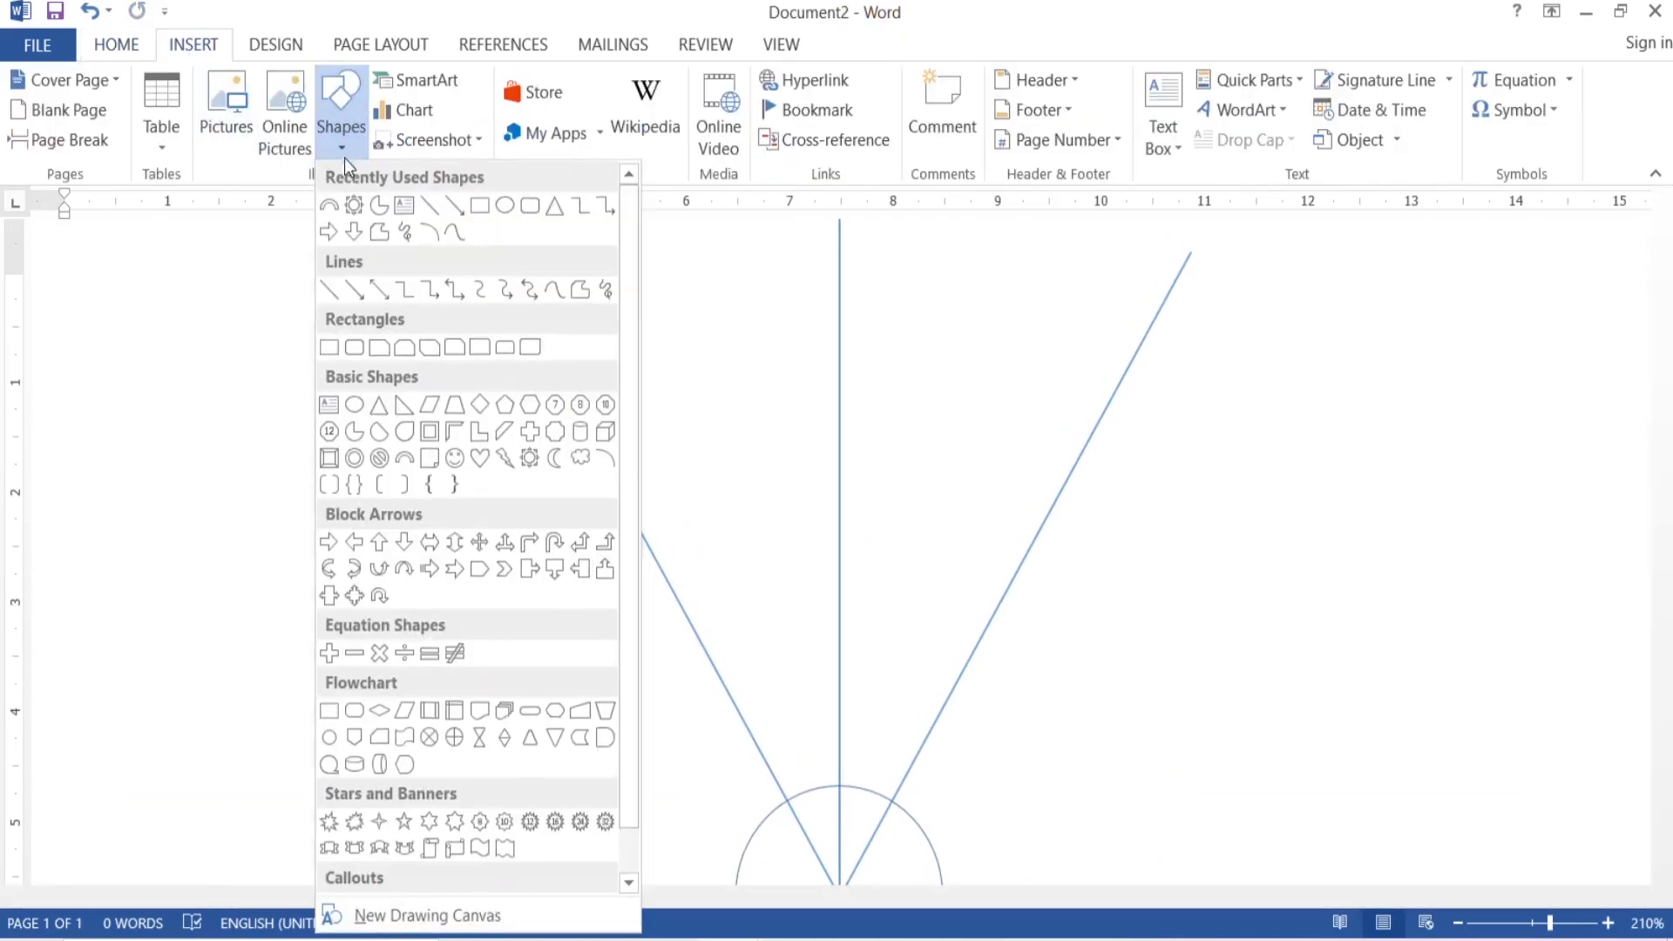
left_click(455, 231)
left_click_drag(236, 377, 460, 652)
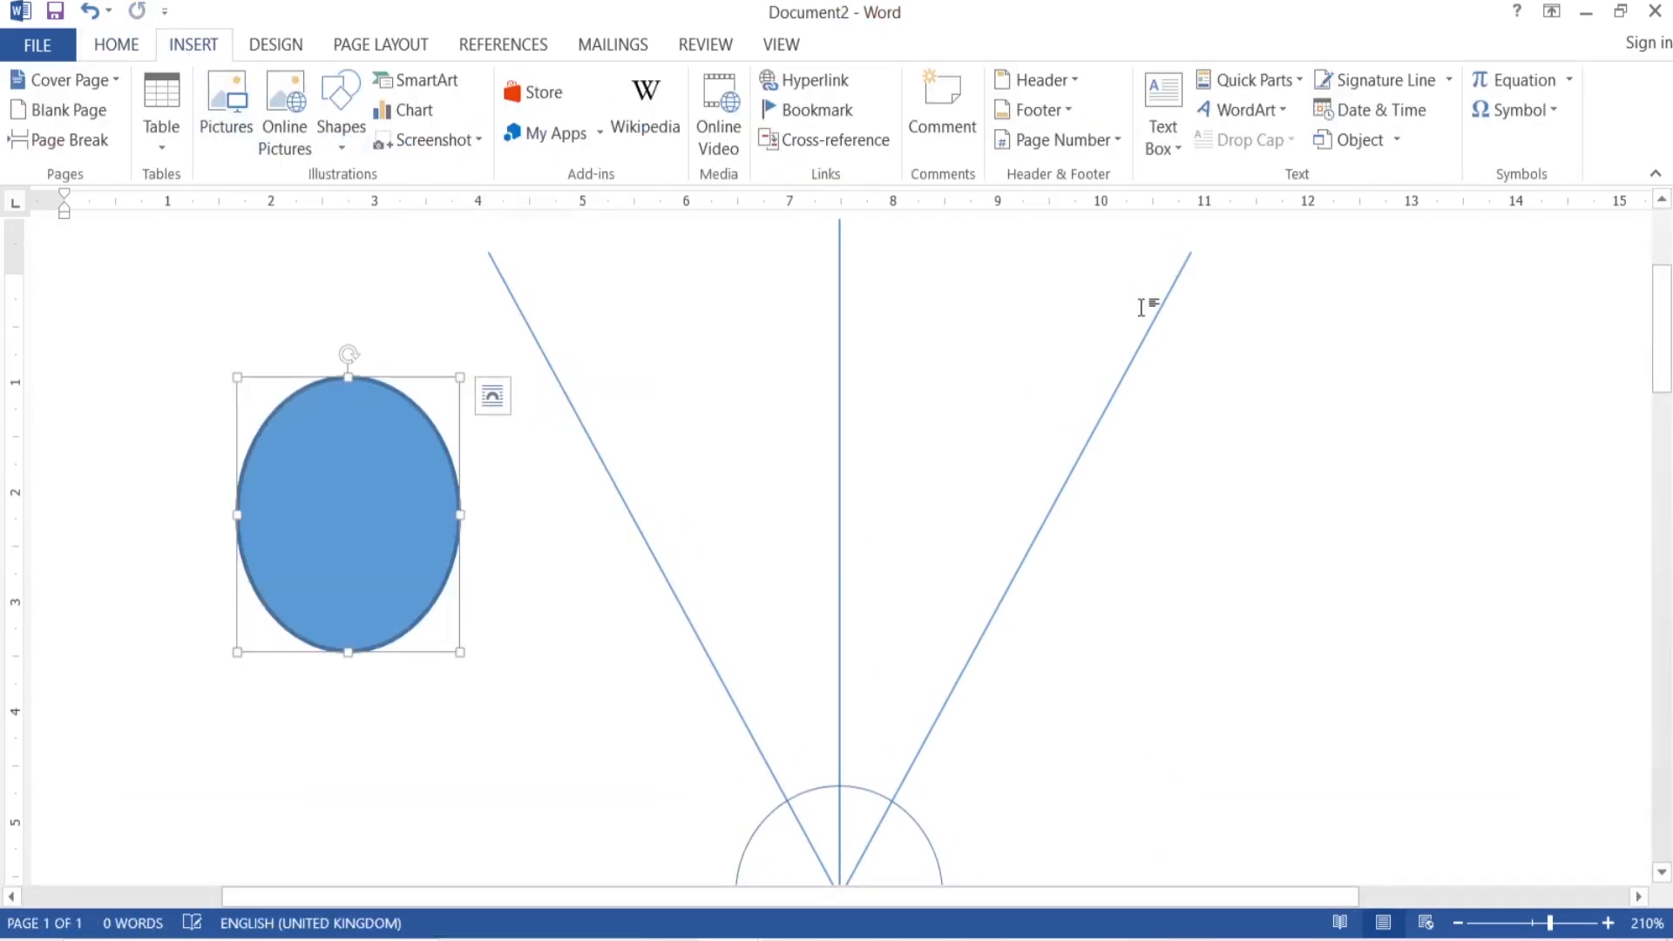
Set the new oval's height and width to 3 cm each
left_click(1488, 89)
type("3")
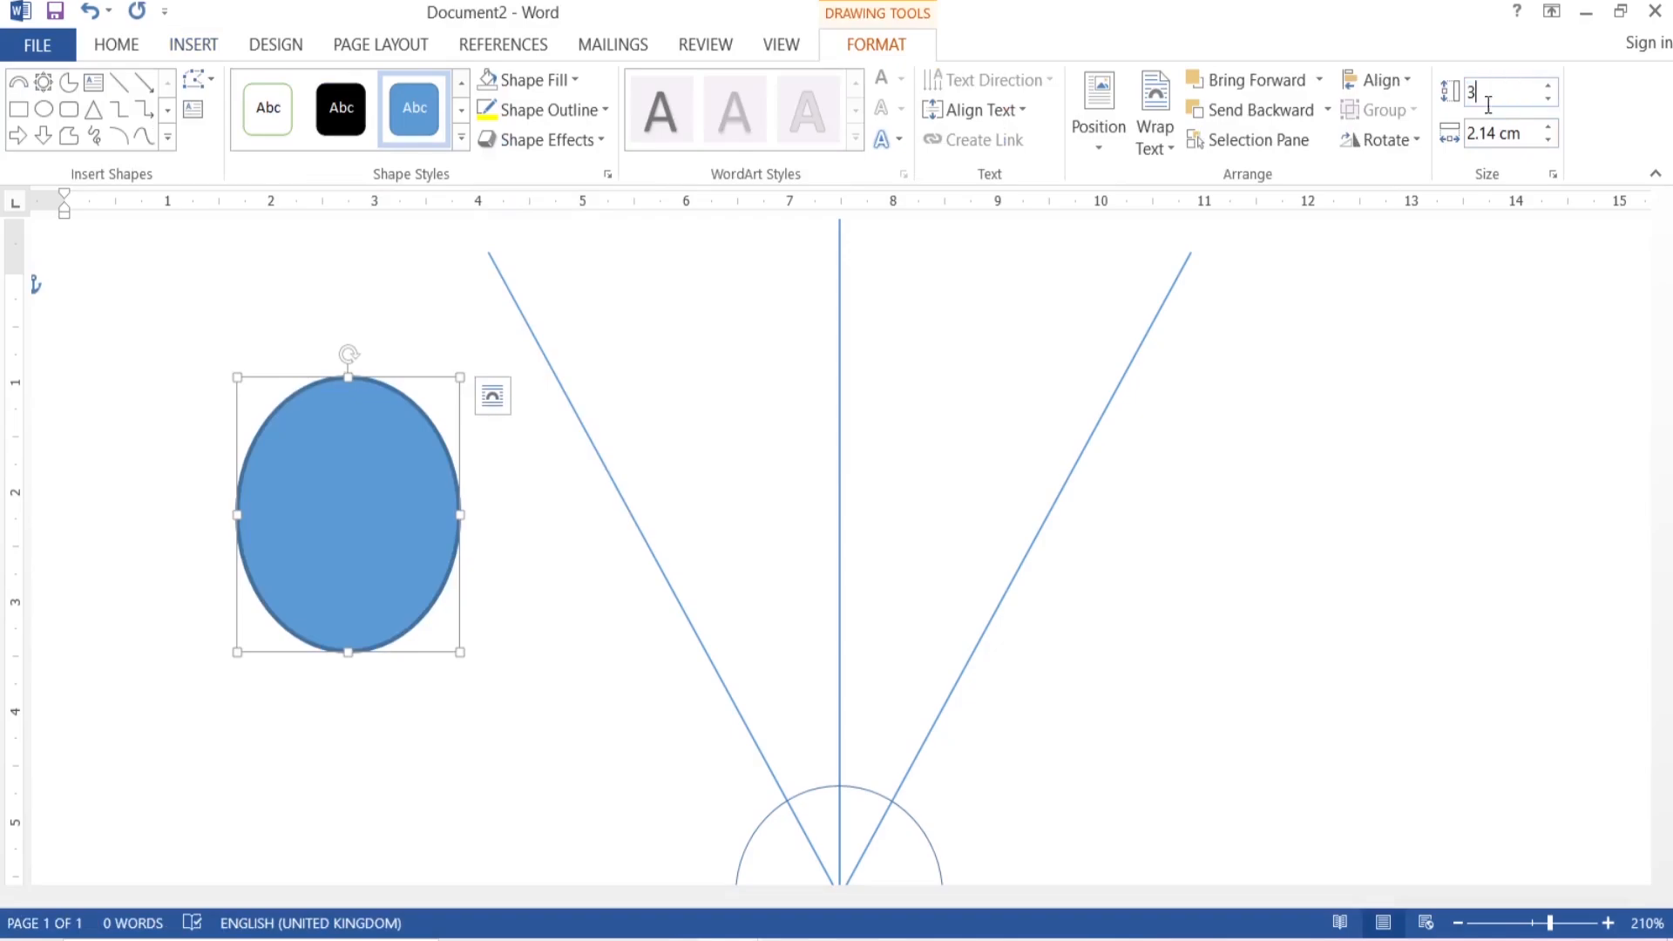
key("Tab")
type("3")
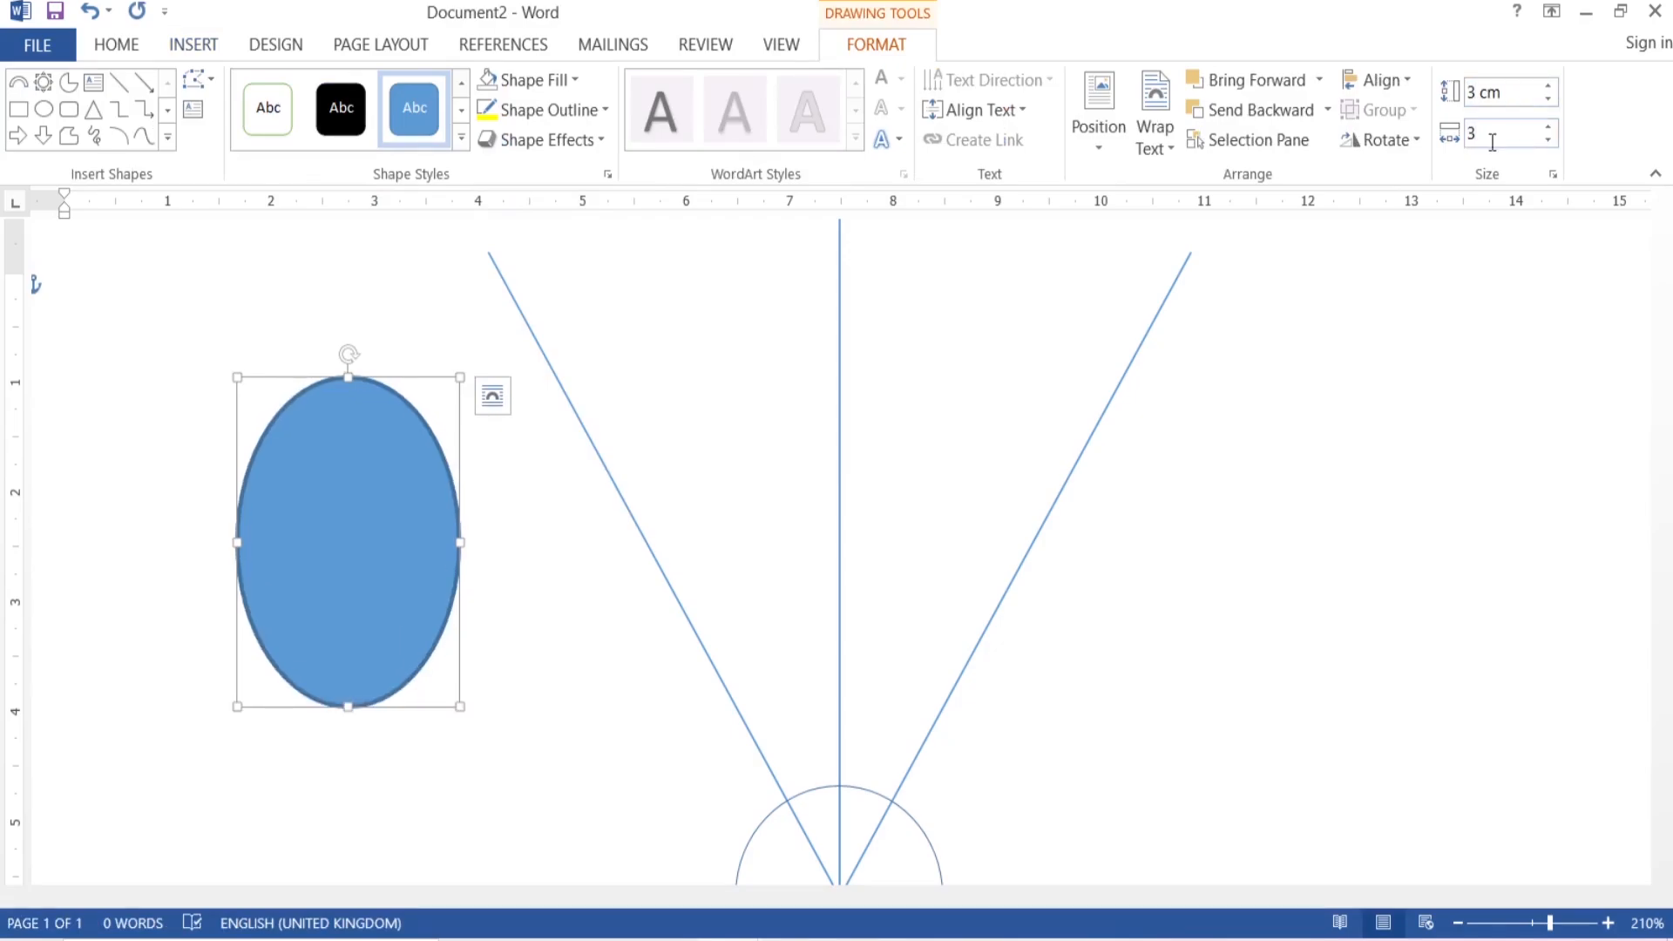
key("Return")
Remove the 3 cm circle's fill and set its outline weight to ½ pt
left_click(574, 80)
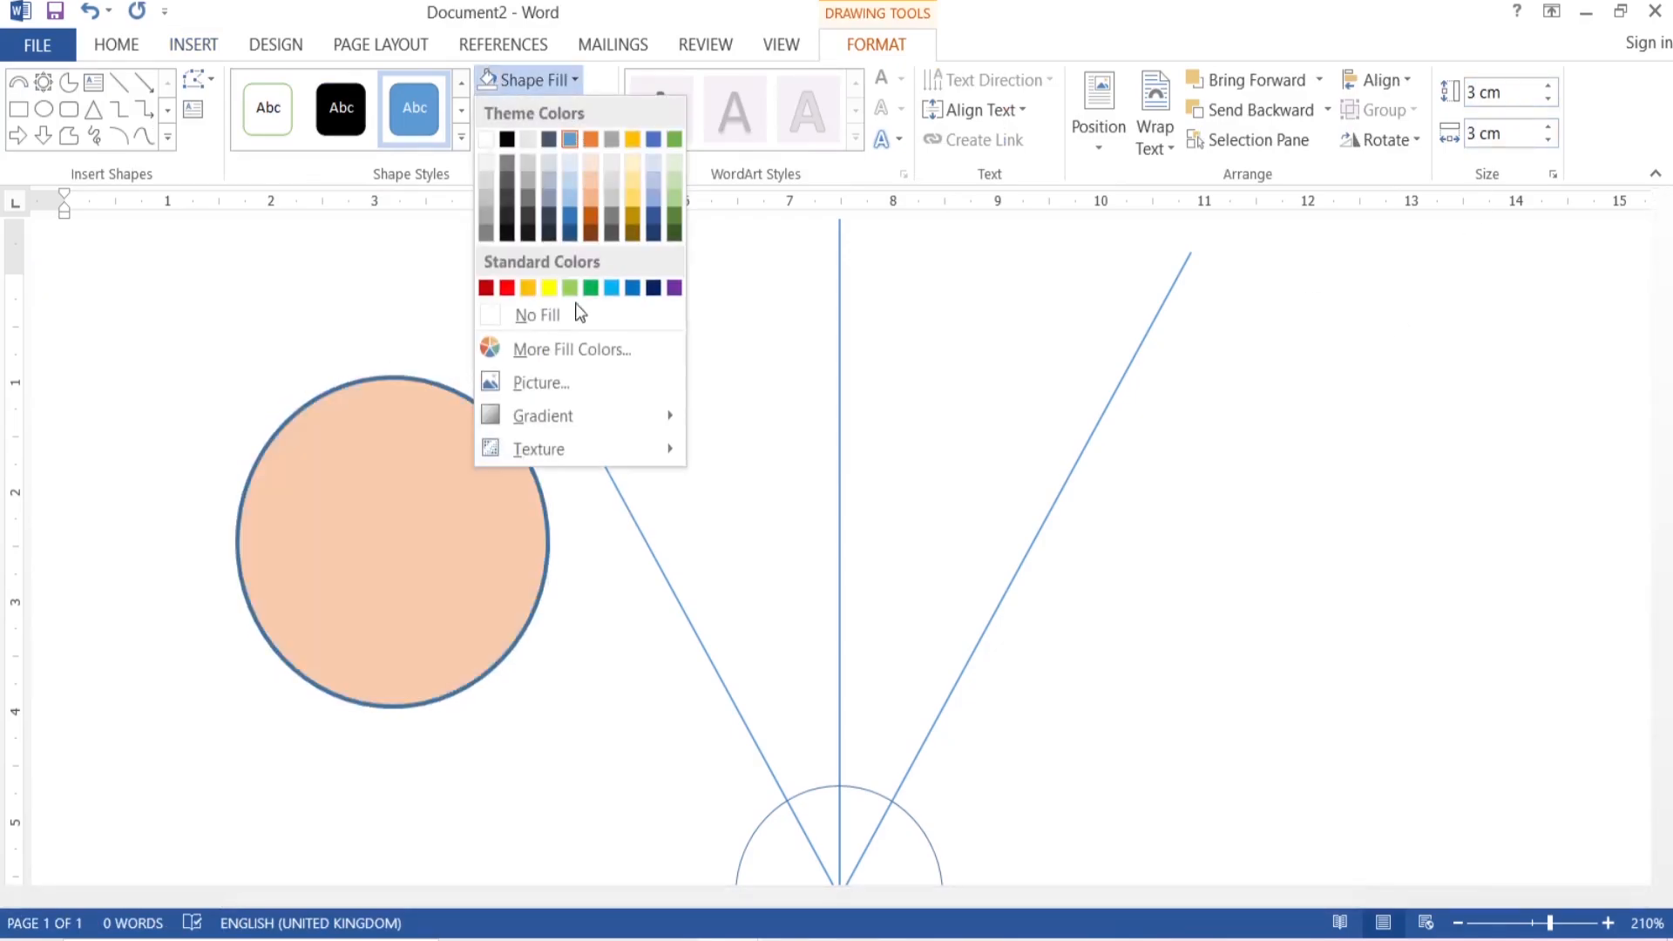
left_click(580, 314)
left_click(605, 114)
mouse_move(563, 415)
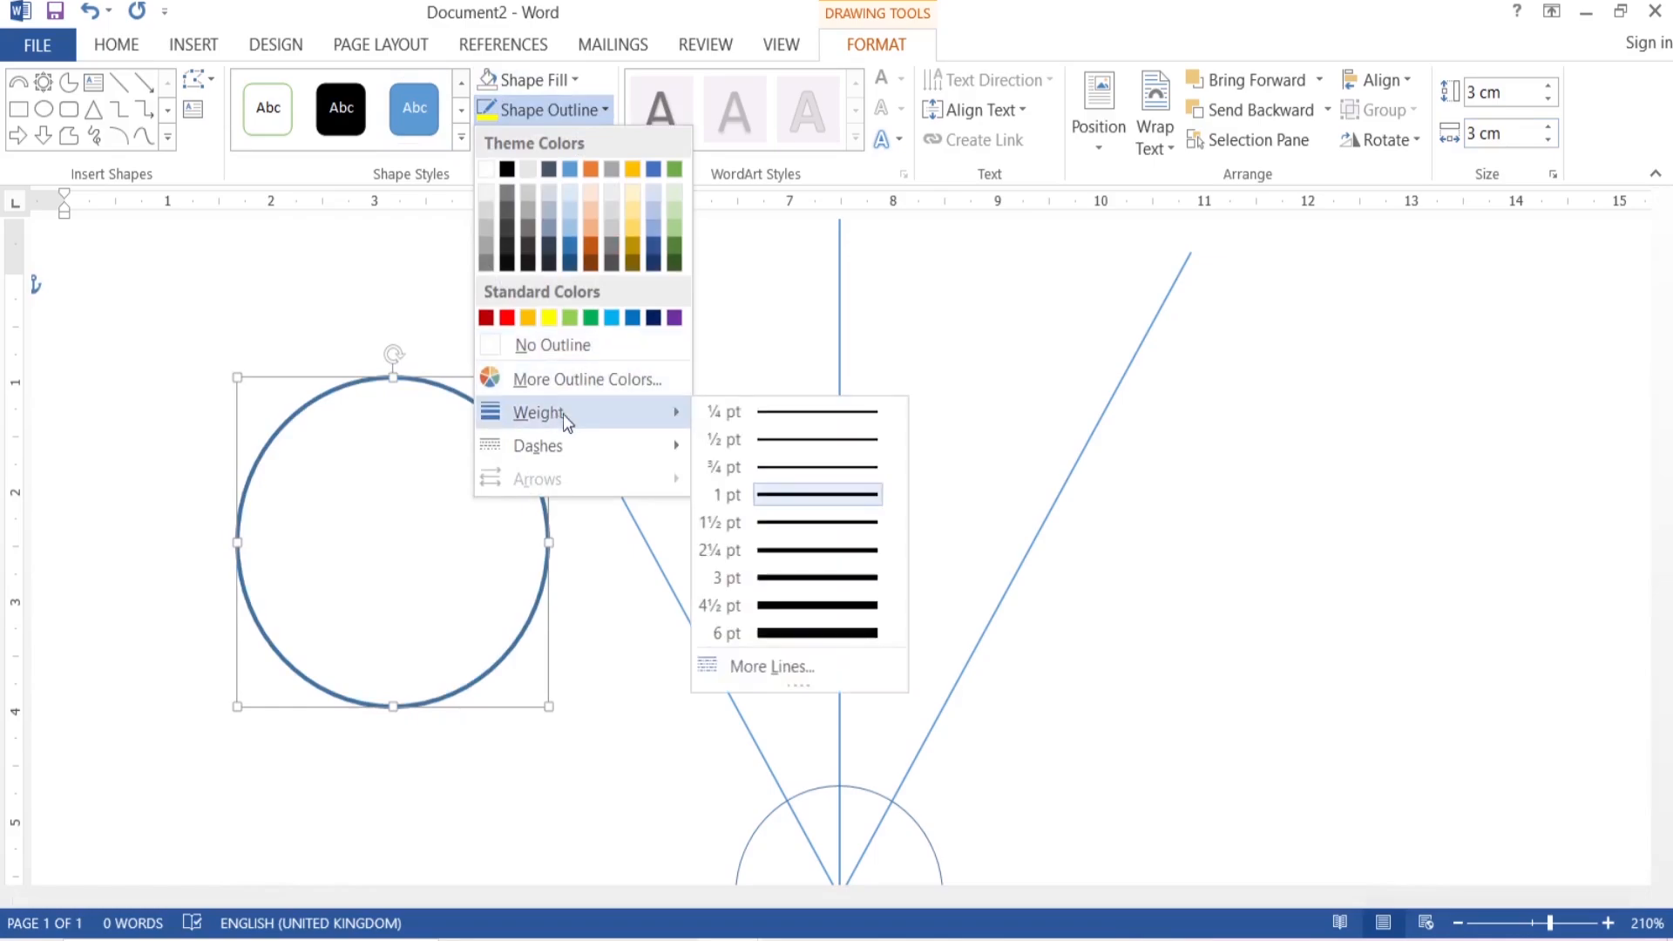
left_click(806, 440)
Move the 3 cm circle around the smaller one and fine-adjust it so both share the lines' crossing point as centre
left_click_drag(534, 474, 968, 747)
scroll(1060, 567, "down", 6)
scroll(1060, 567, "up", 2)
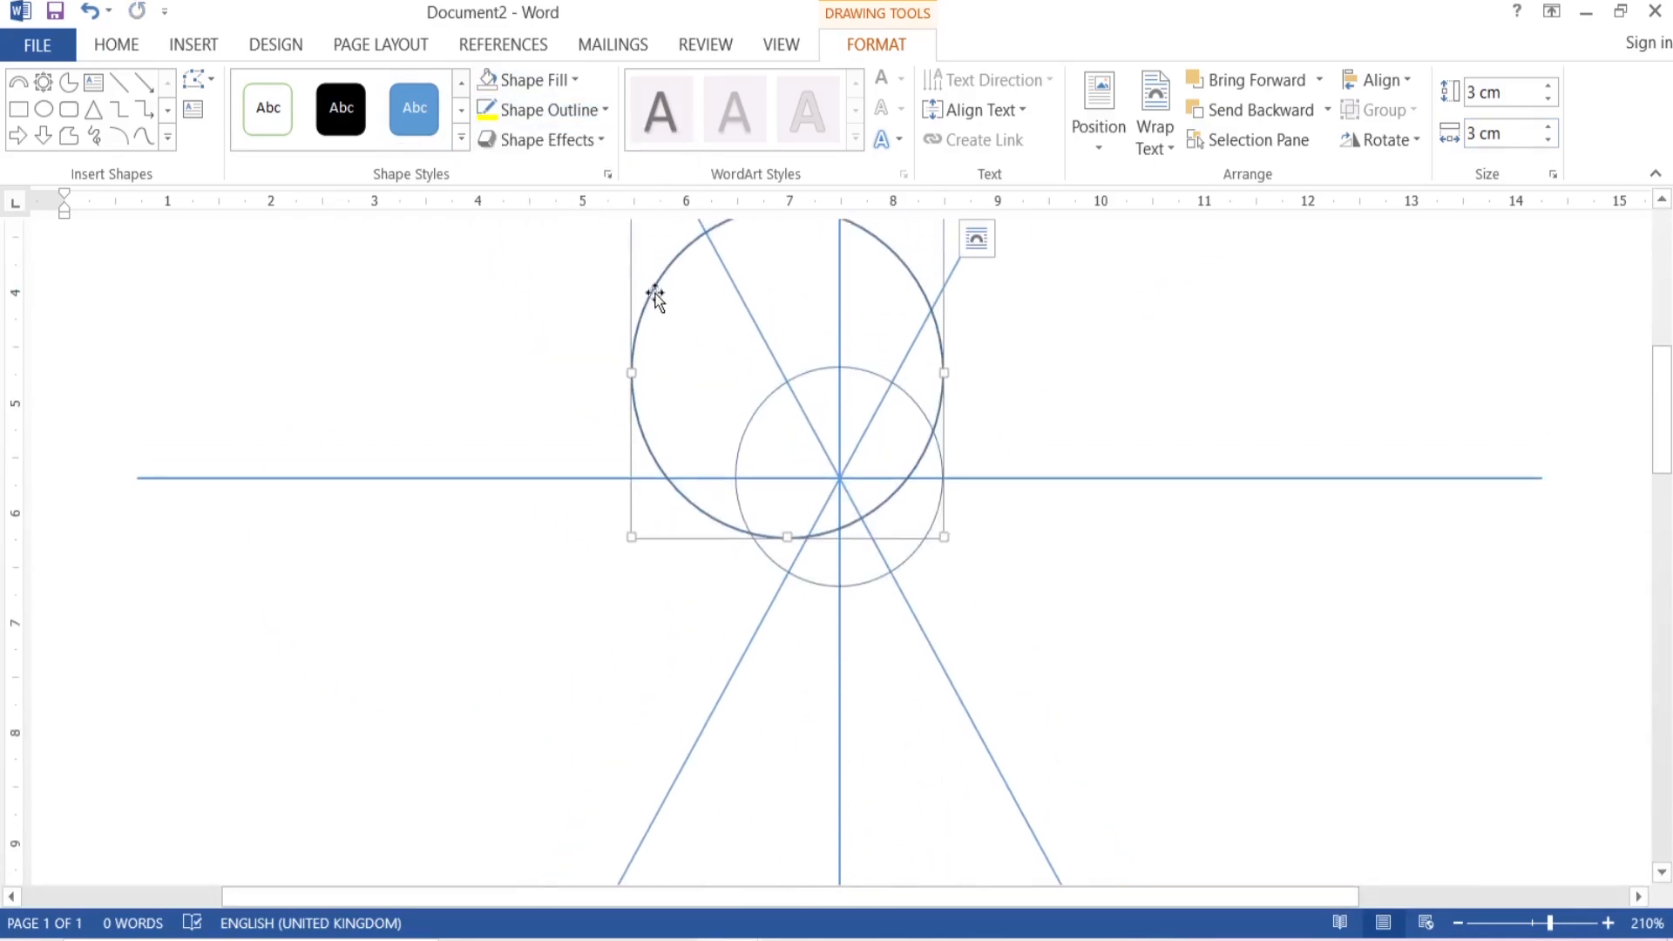
left_click_drag(655, 296, 706, 400)
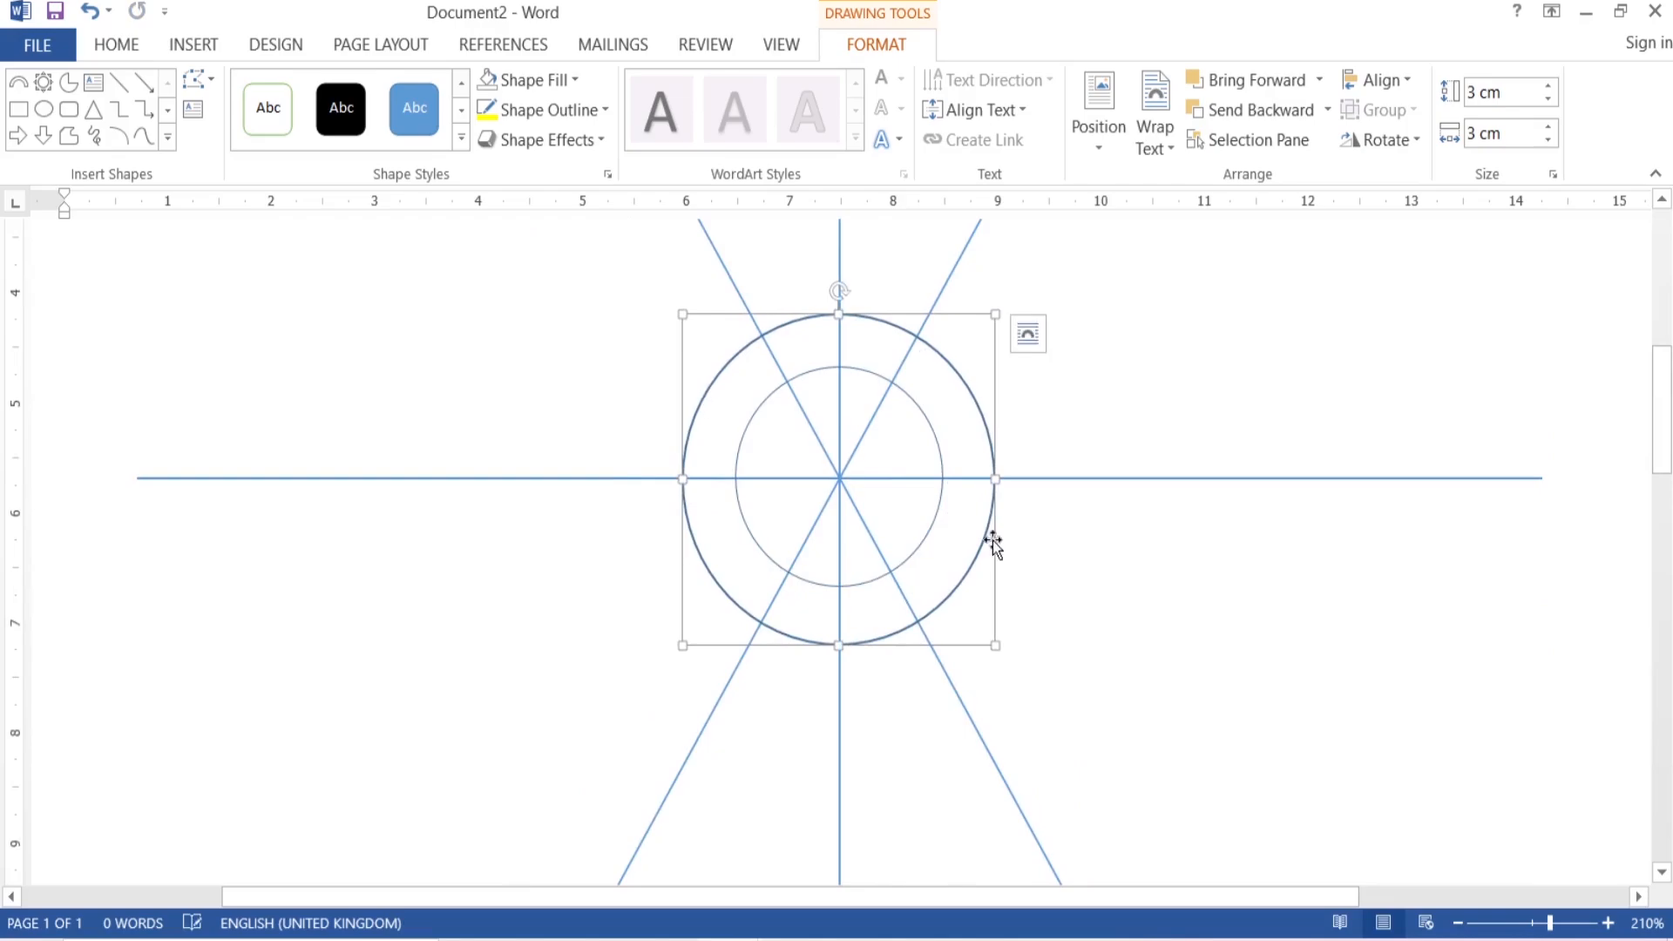
key("ctrl+Right")
key("ctrl+Up")
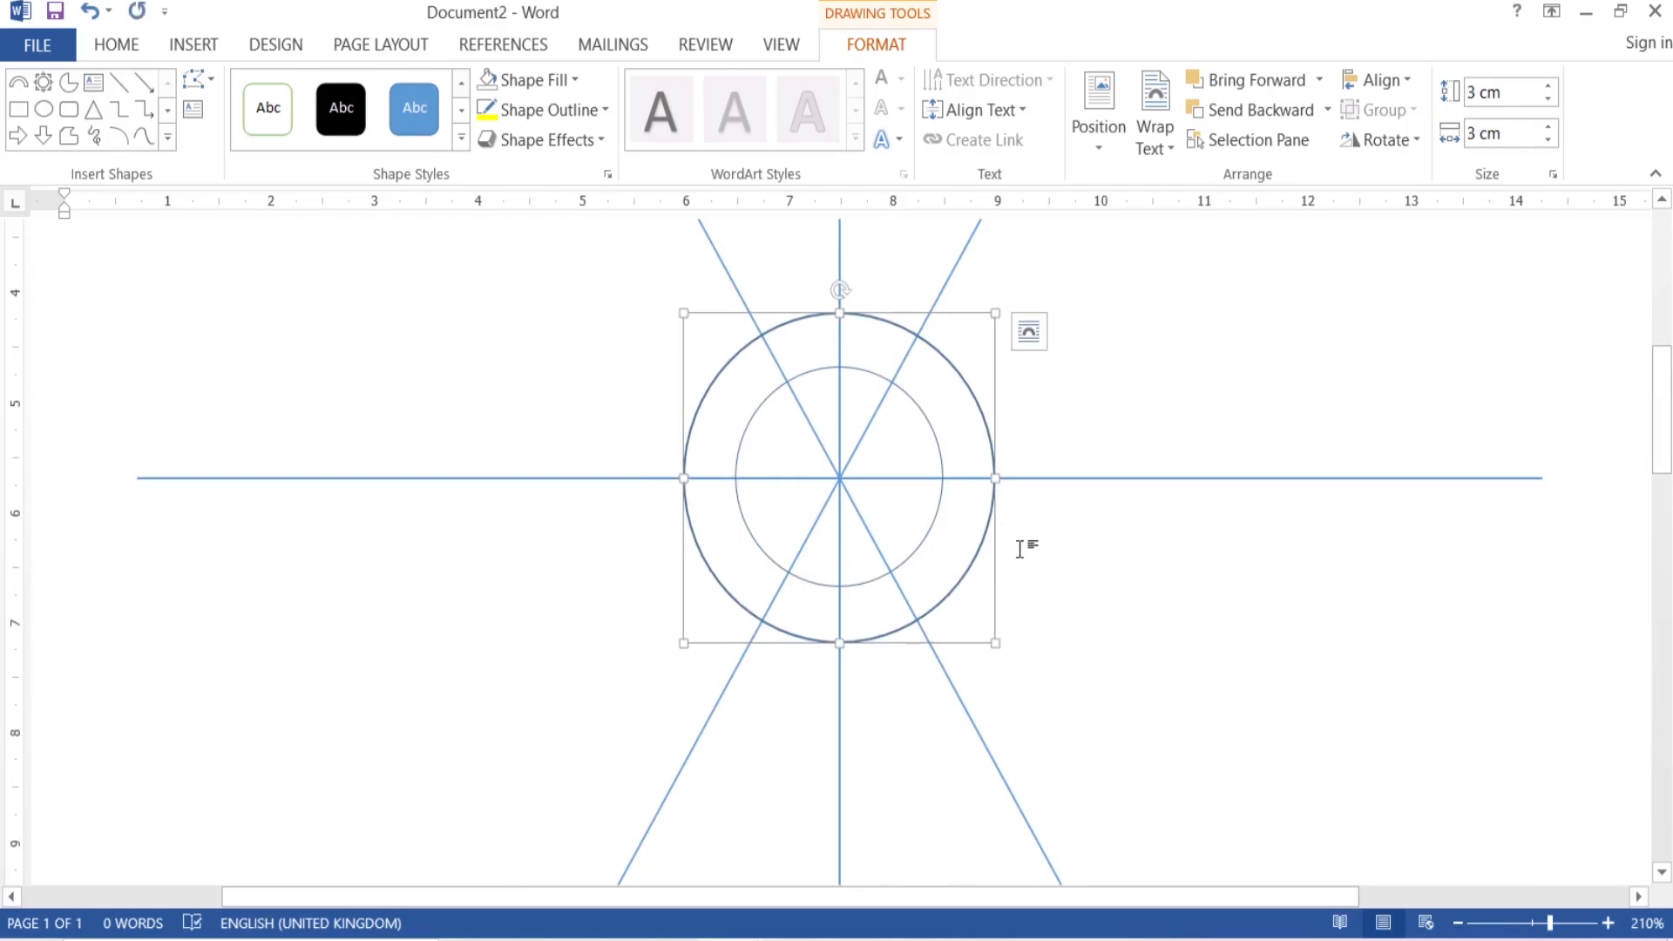
Draw a third oval about 3.48 cm high and 3.42 cm wide in the empty area beside the upper lines
left_click(1457, 925)
scroll(1265, 712, "up", 5)
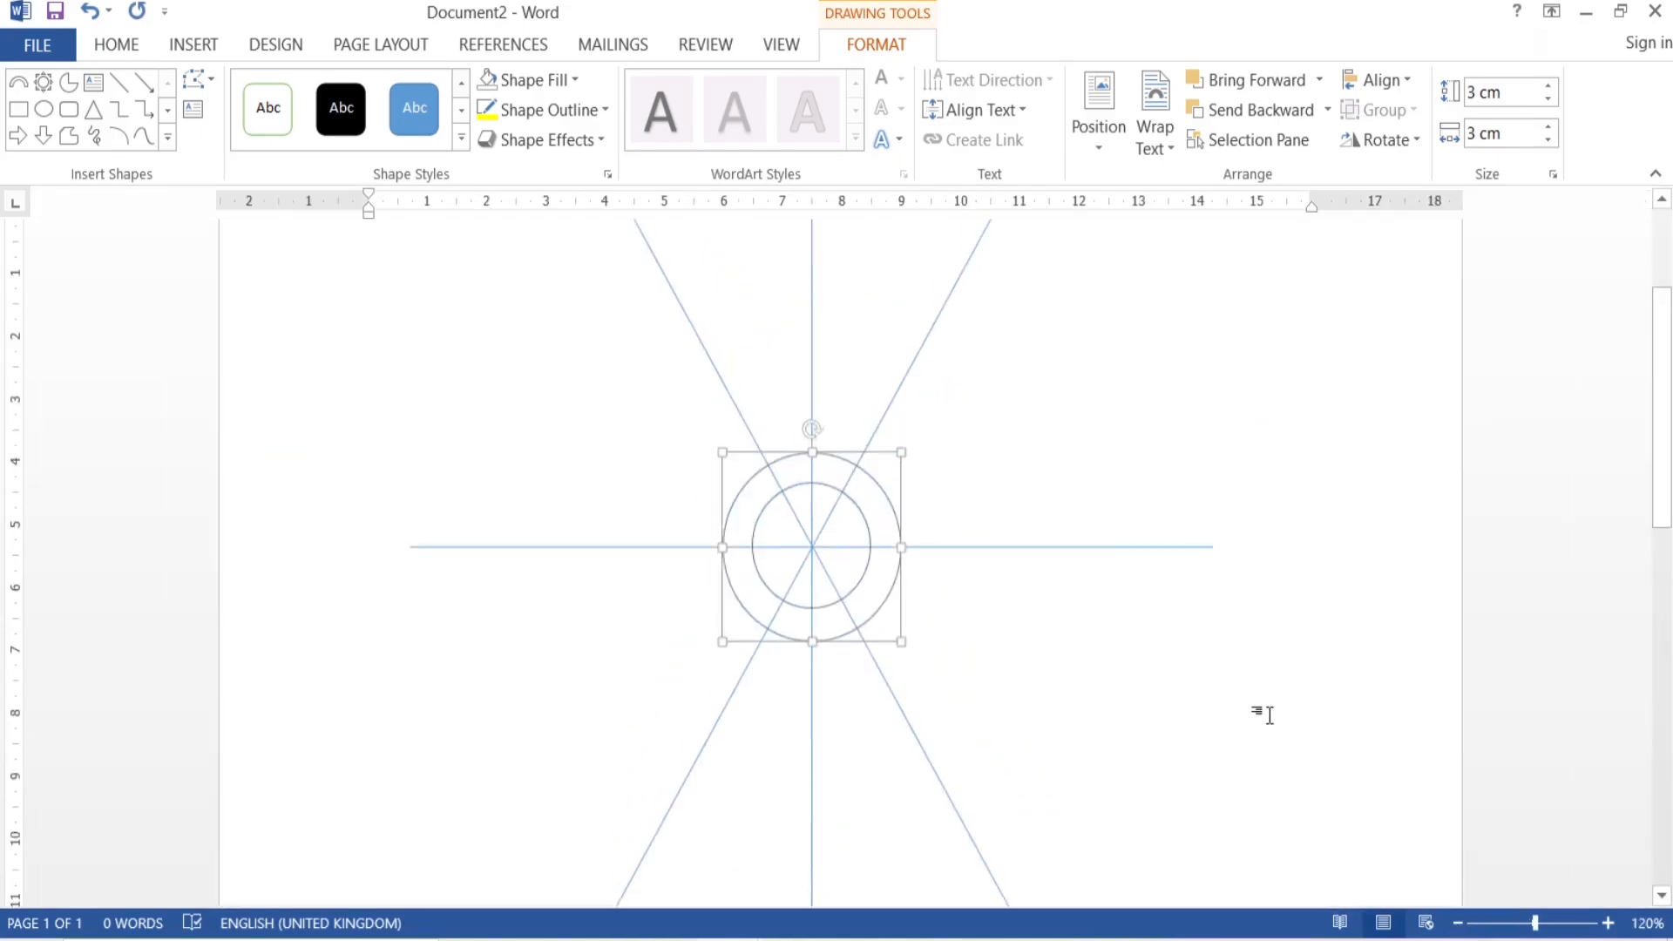
left_click(1279, 609)
left_click(192, 45)
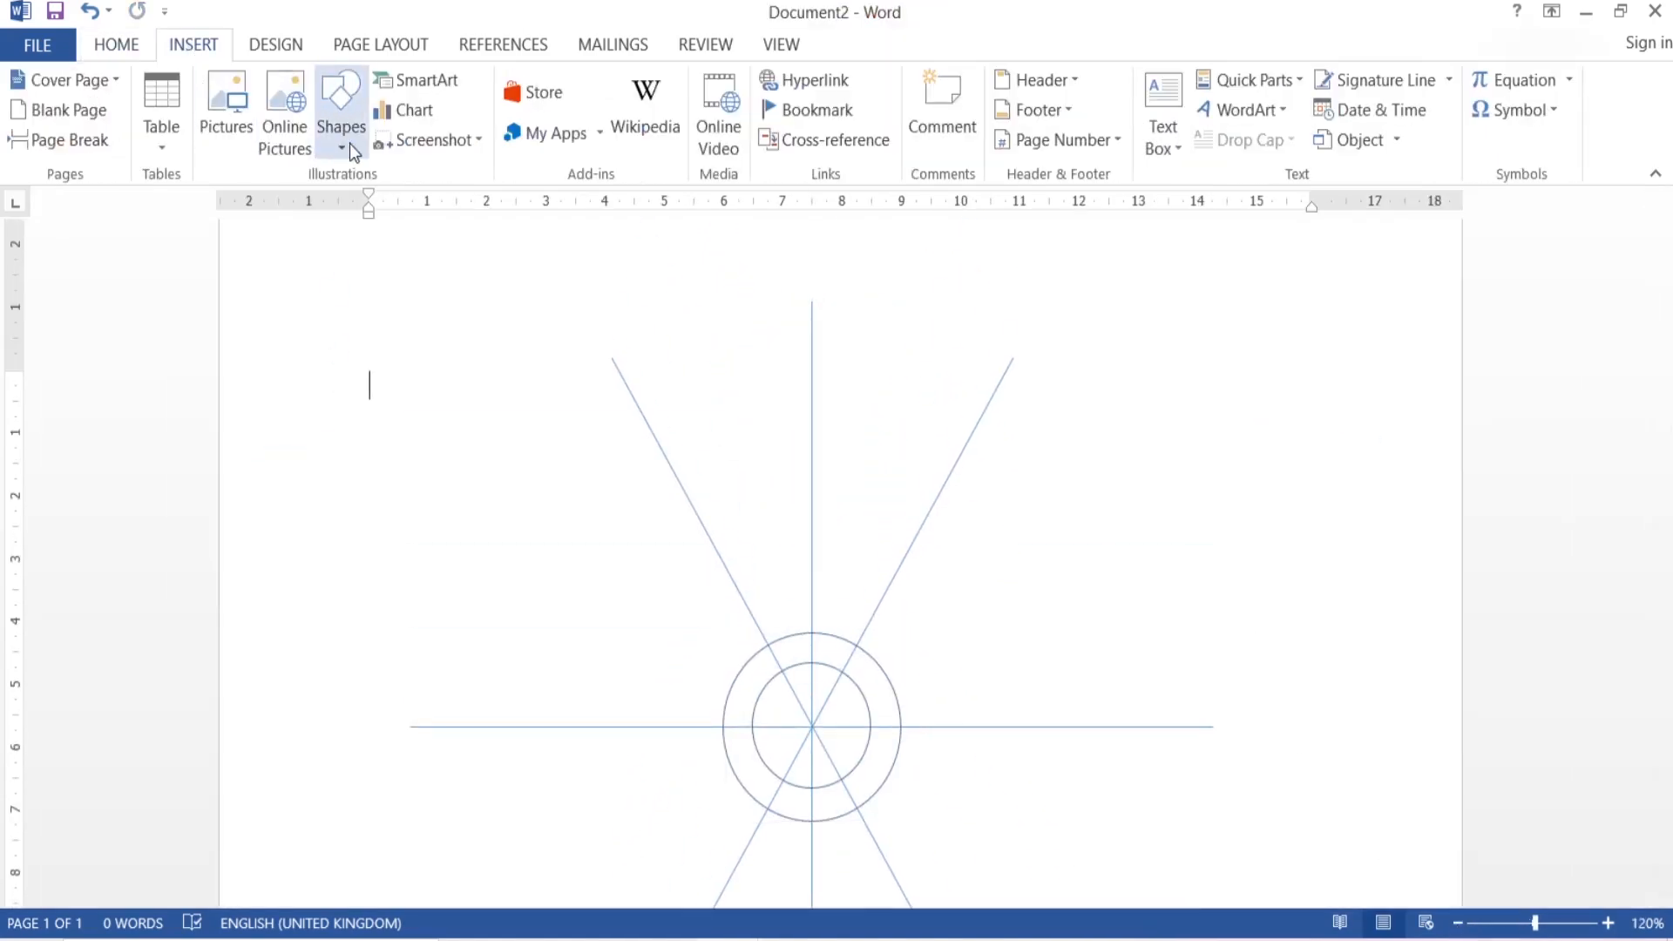
left_click(348, 143)
left_click(506, 206)
left_click_drag(311, 349, 514, 567)
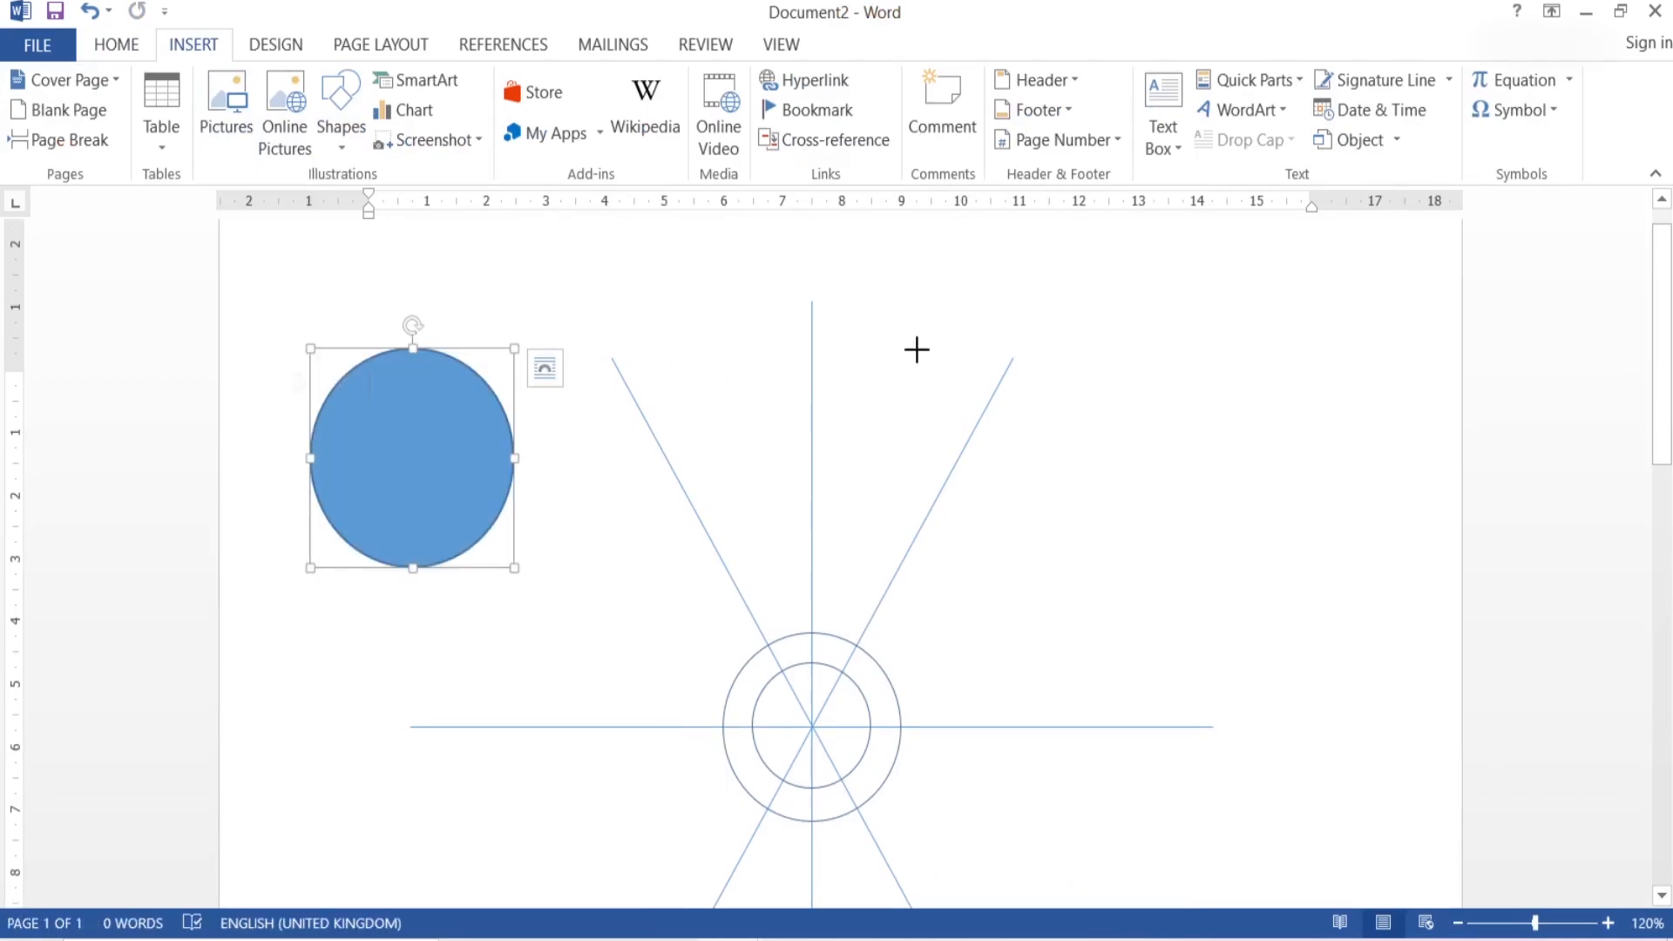
Set the third oval's height and width to 10 cm each
left_click(1497, 91)
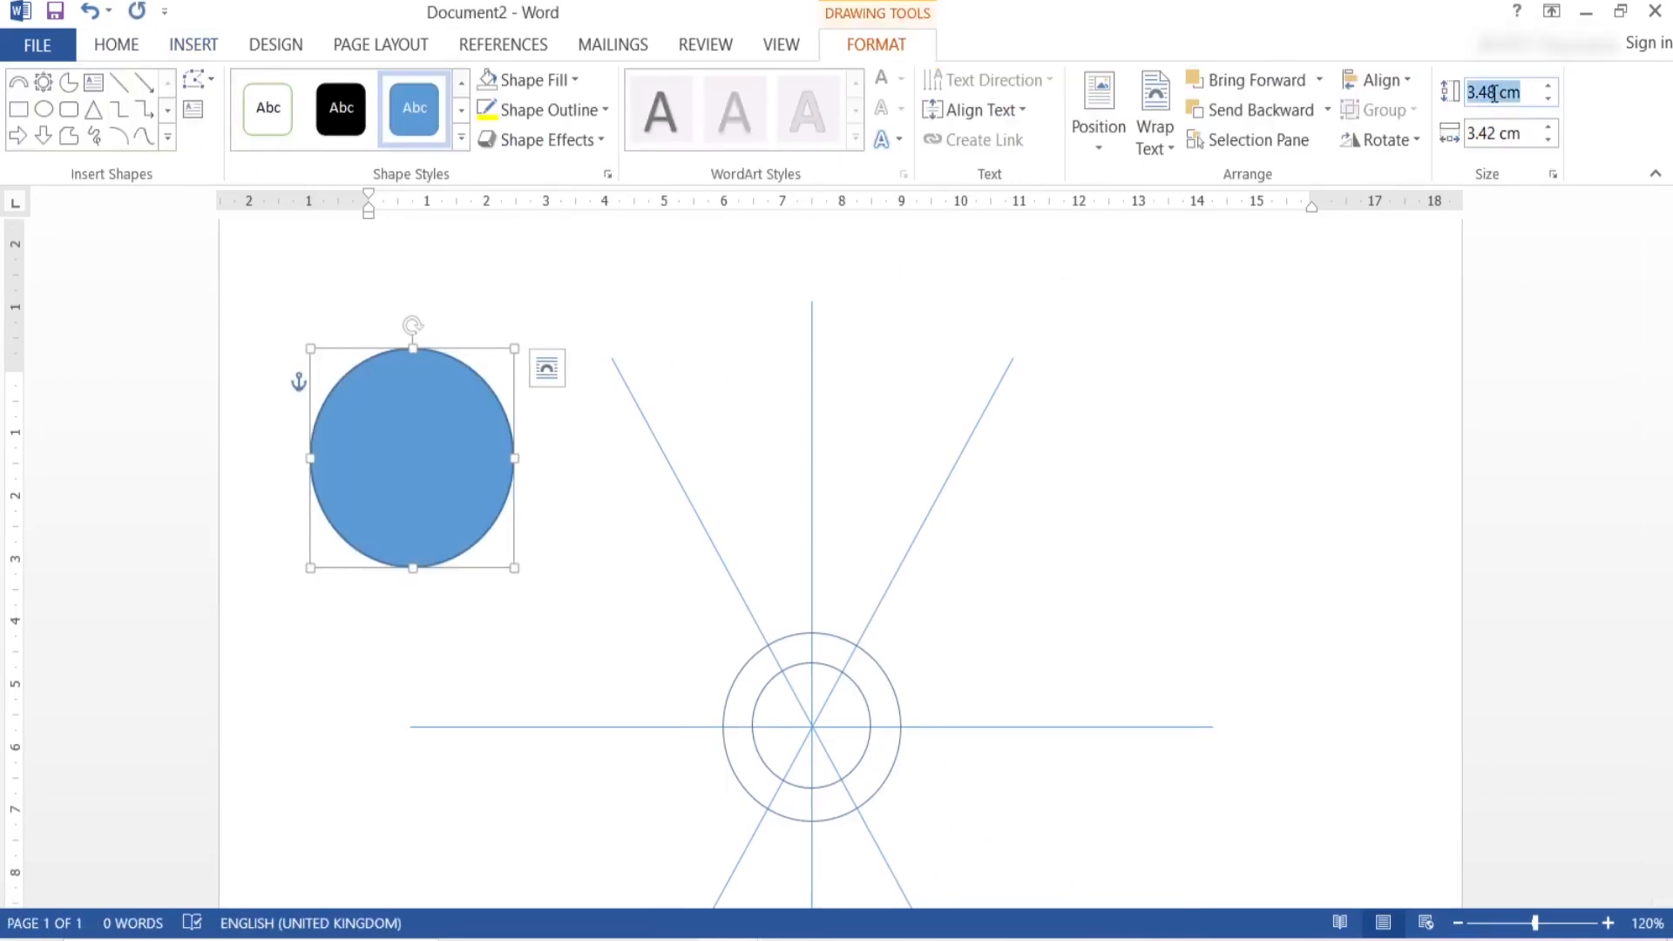
type("10")
left_click(1486, 133)
type("10")
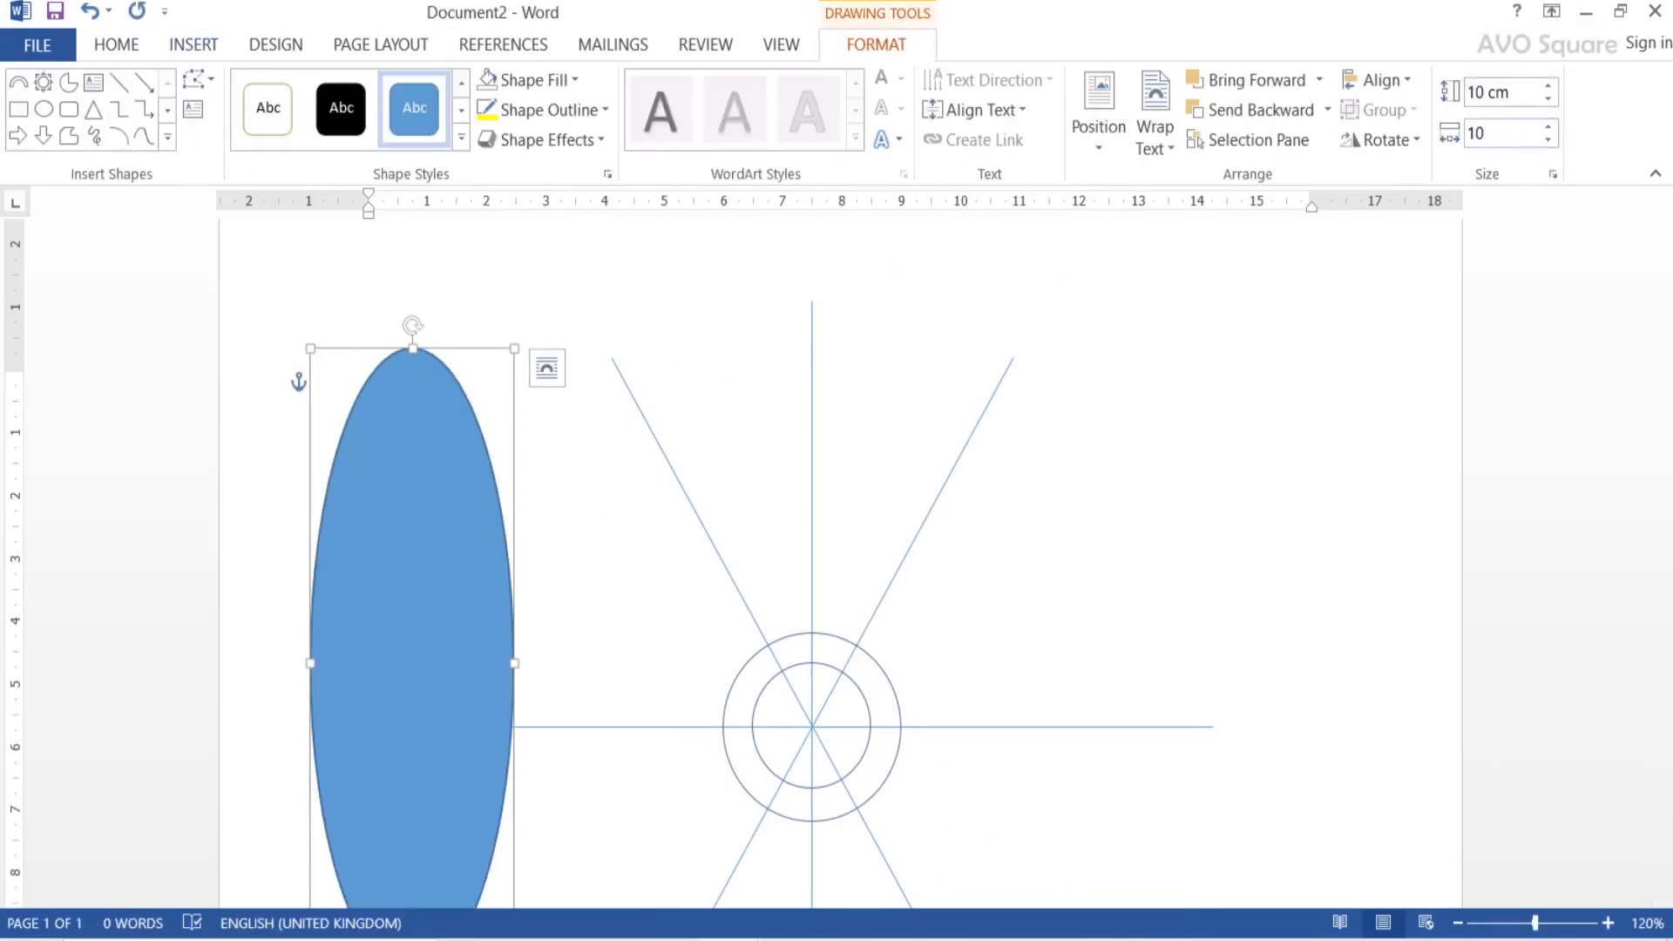
key("Return")
Remove the 10 cm circle's fill and colour its outline yellow
left_click(488, 82)
left_click(604, 110)
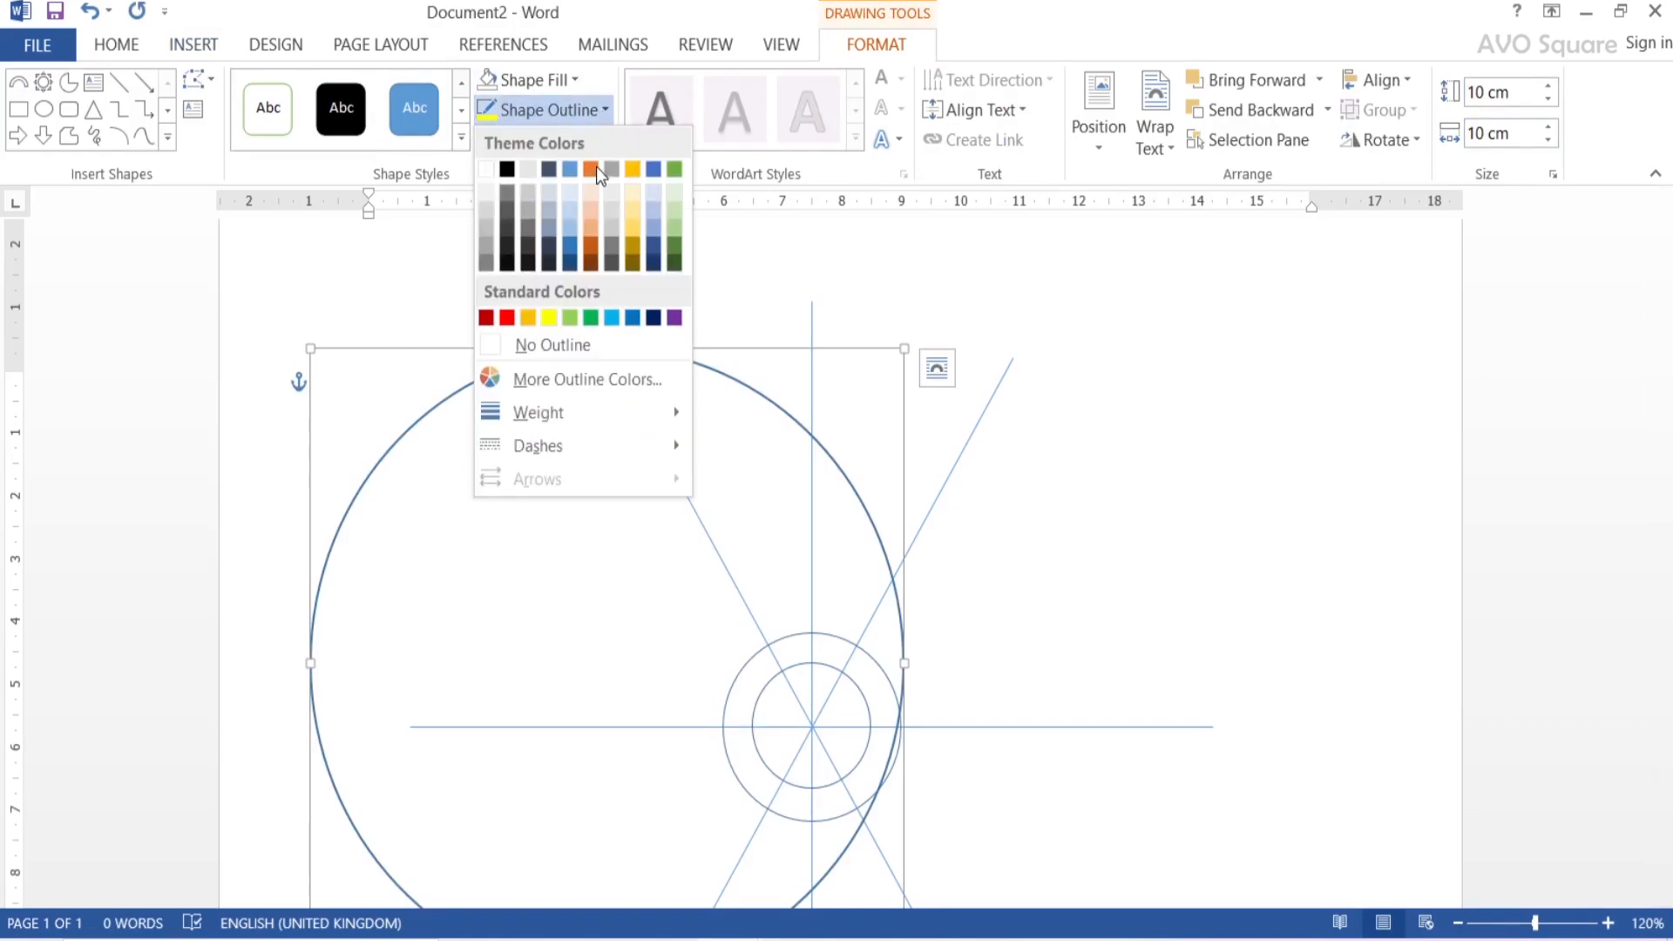
left_click(549, 317)
left_click(533, 79)
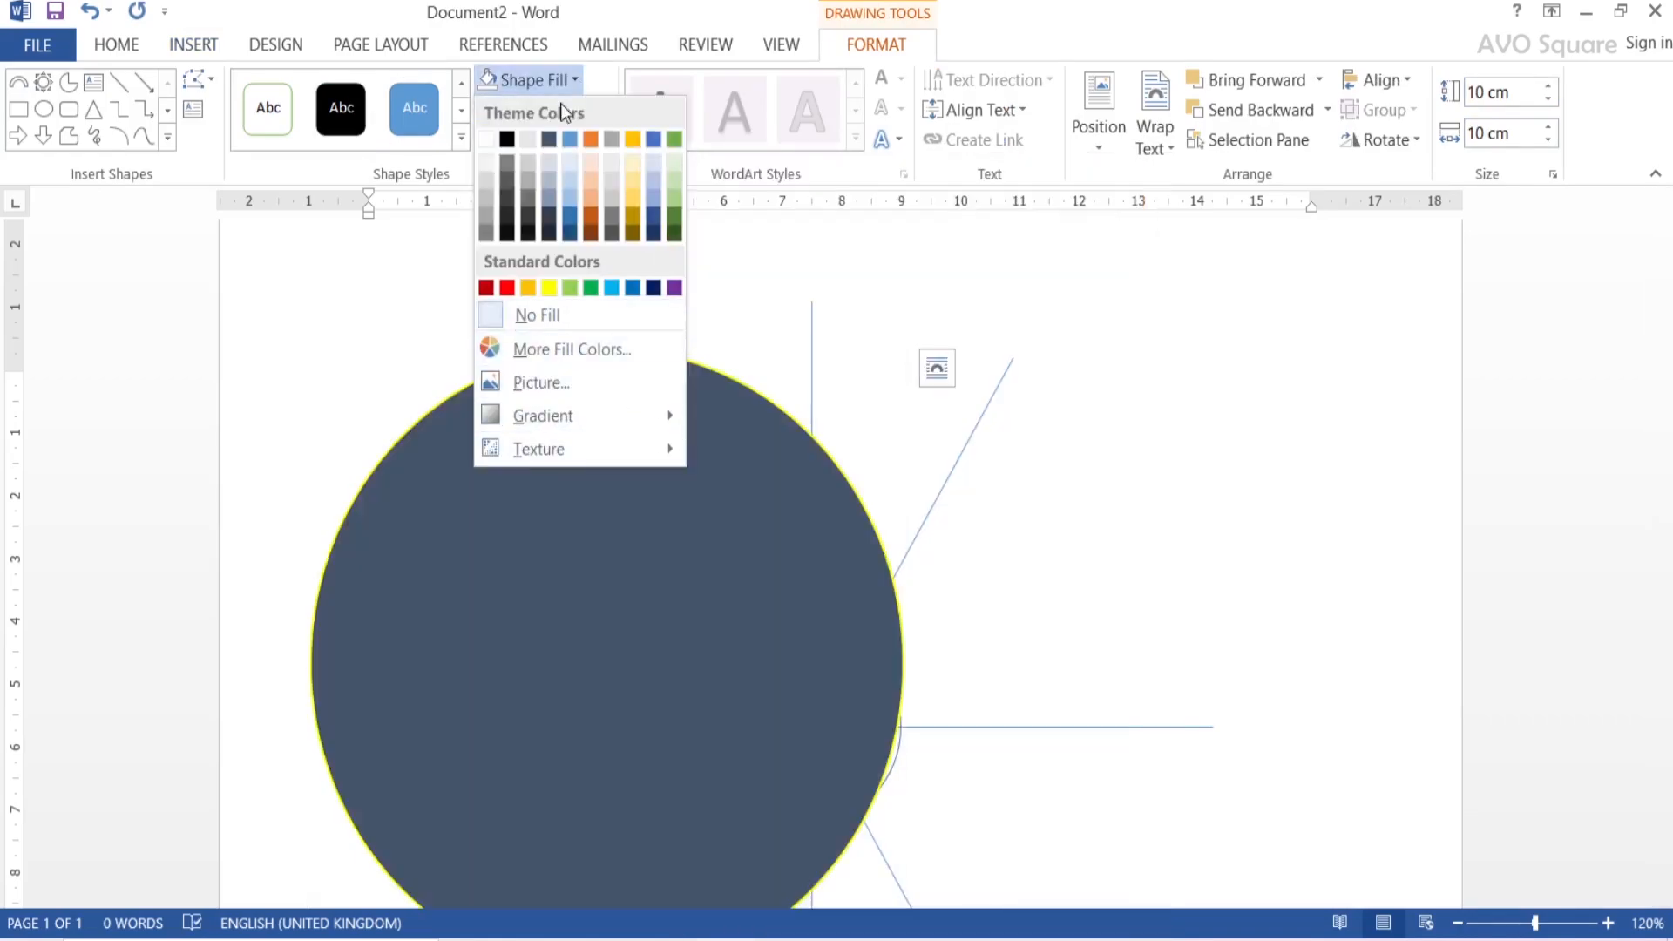
left_click(548, 84)
Set the 10 cm circle's outline weight to ¼ pt and its outline colour to black
left_click(603, 109)
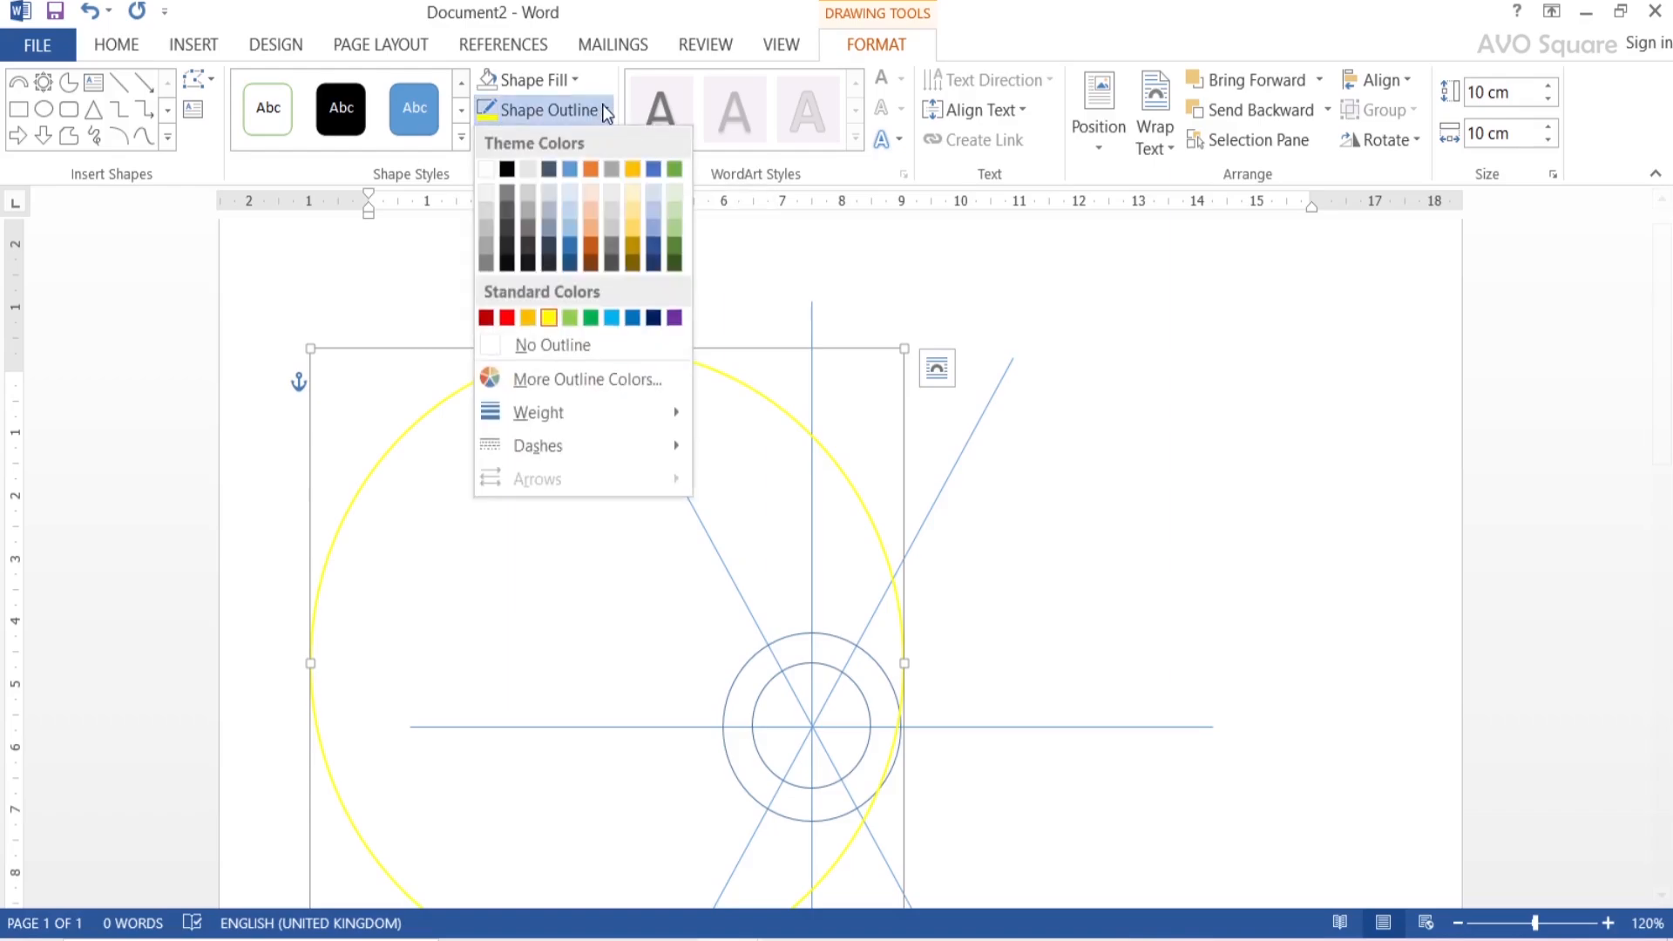
mouse_move(585, 408)
left_click(803, 416)
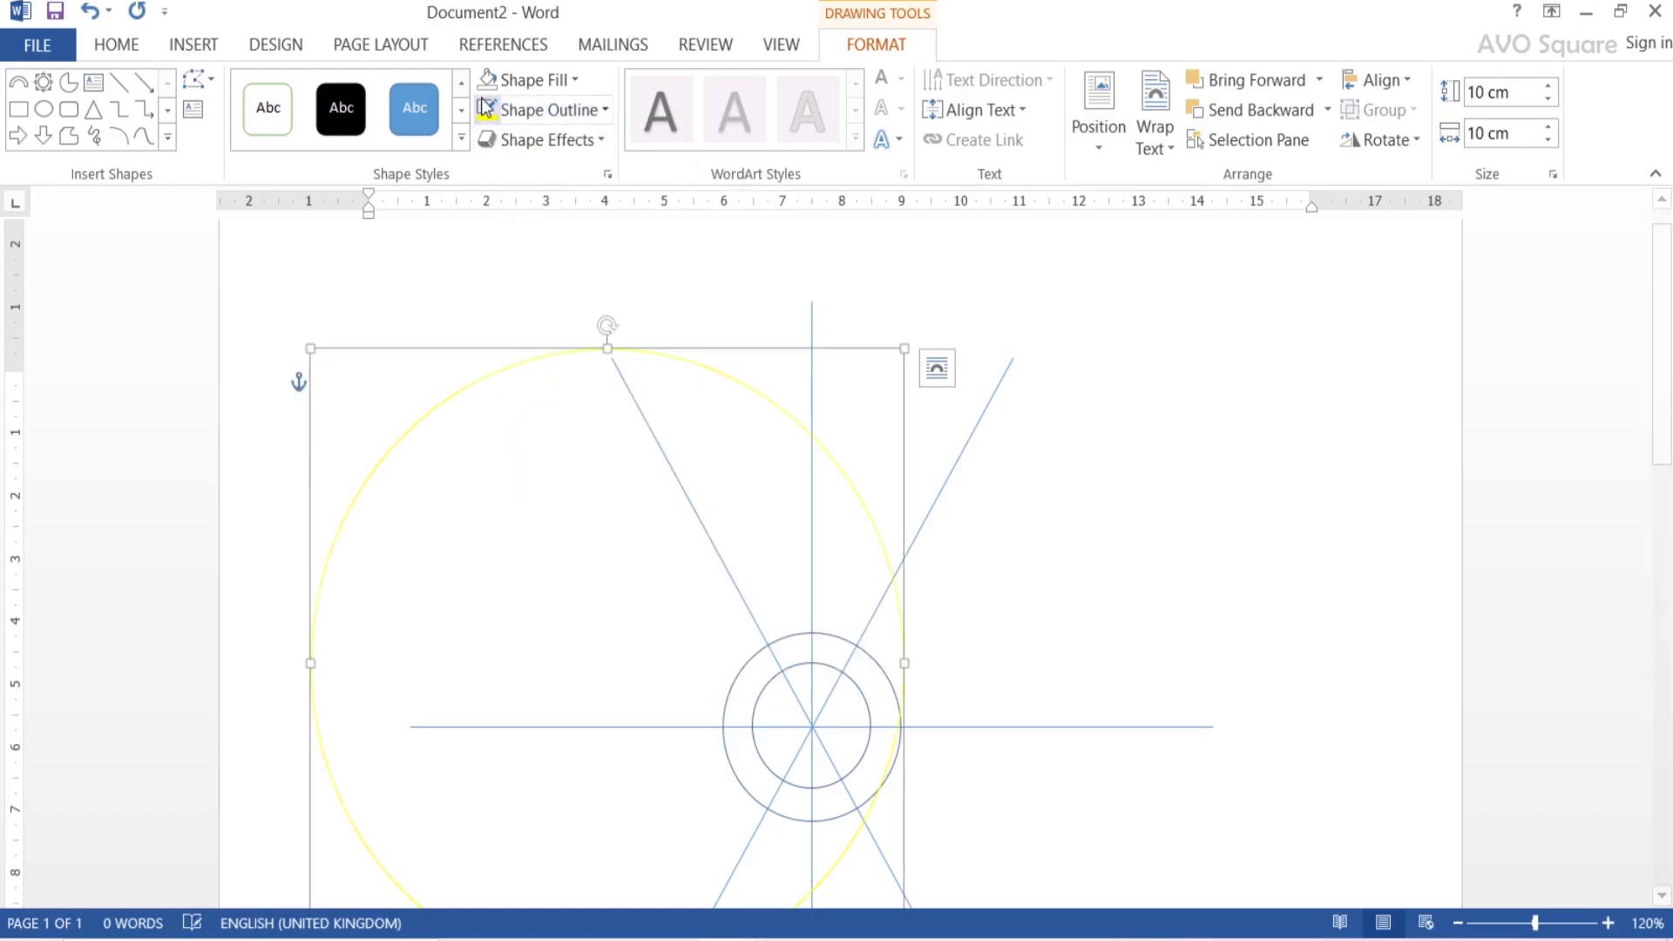
left_click(603, 109)
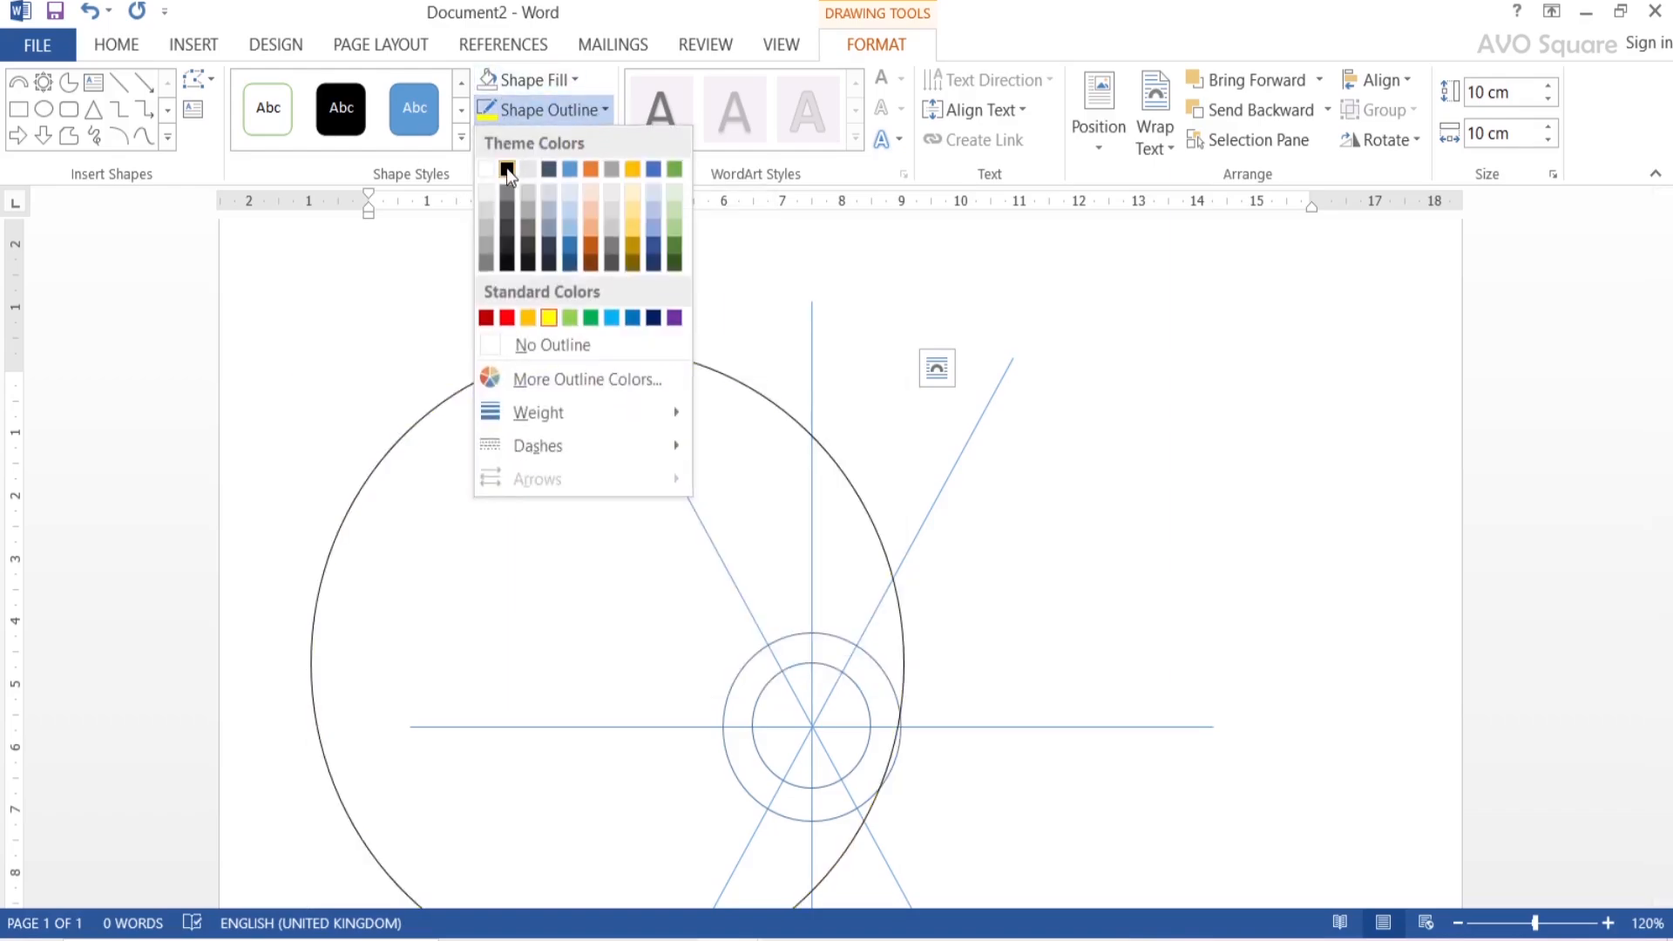
left_click(506, 169)
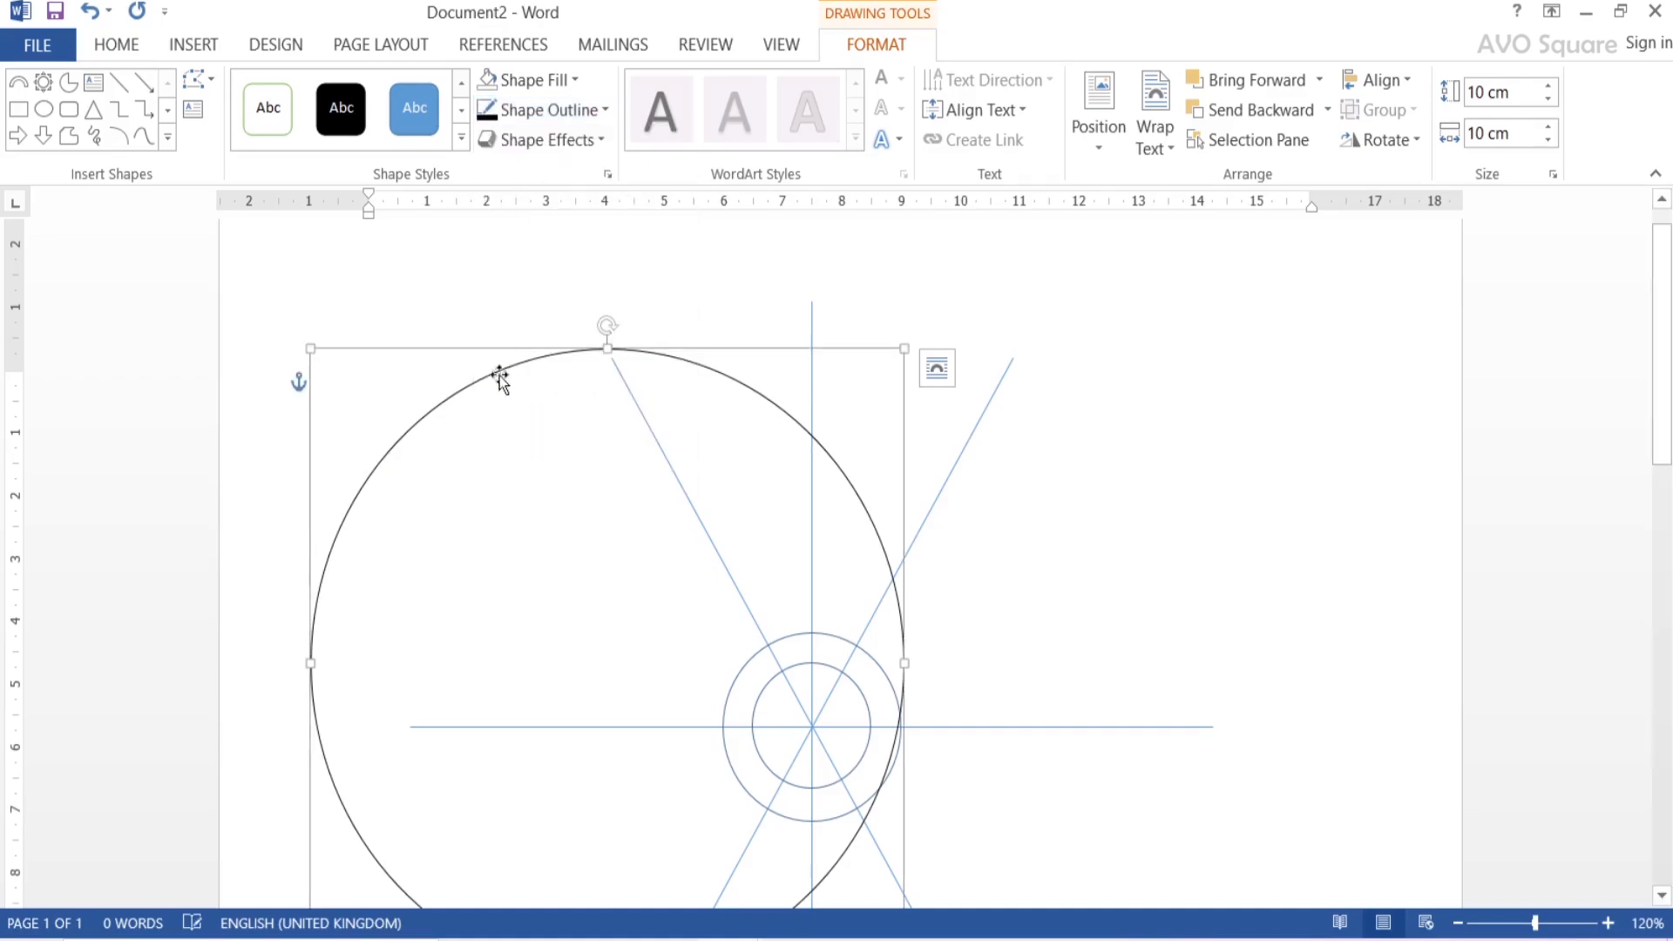
Move the 10 cm circle over the lines and nudge it until it is centred on their crossing point, then deselect it
left_click_drag(484, 384, 692, 377)
key("Left")
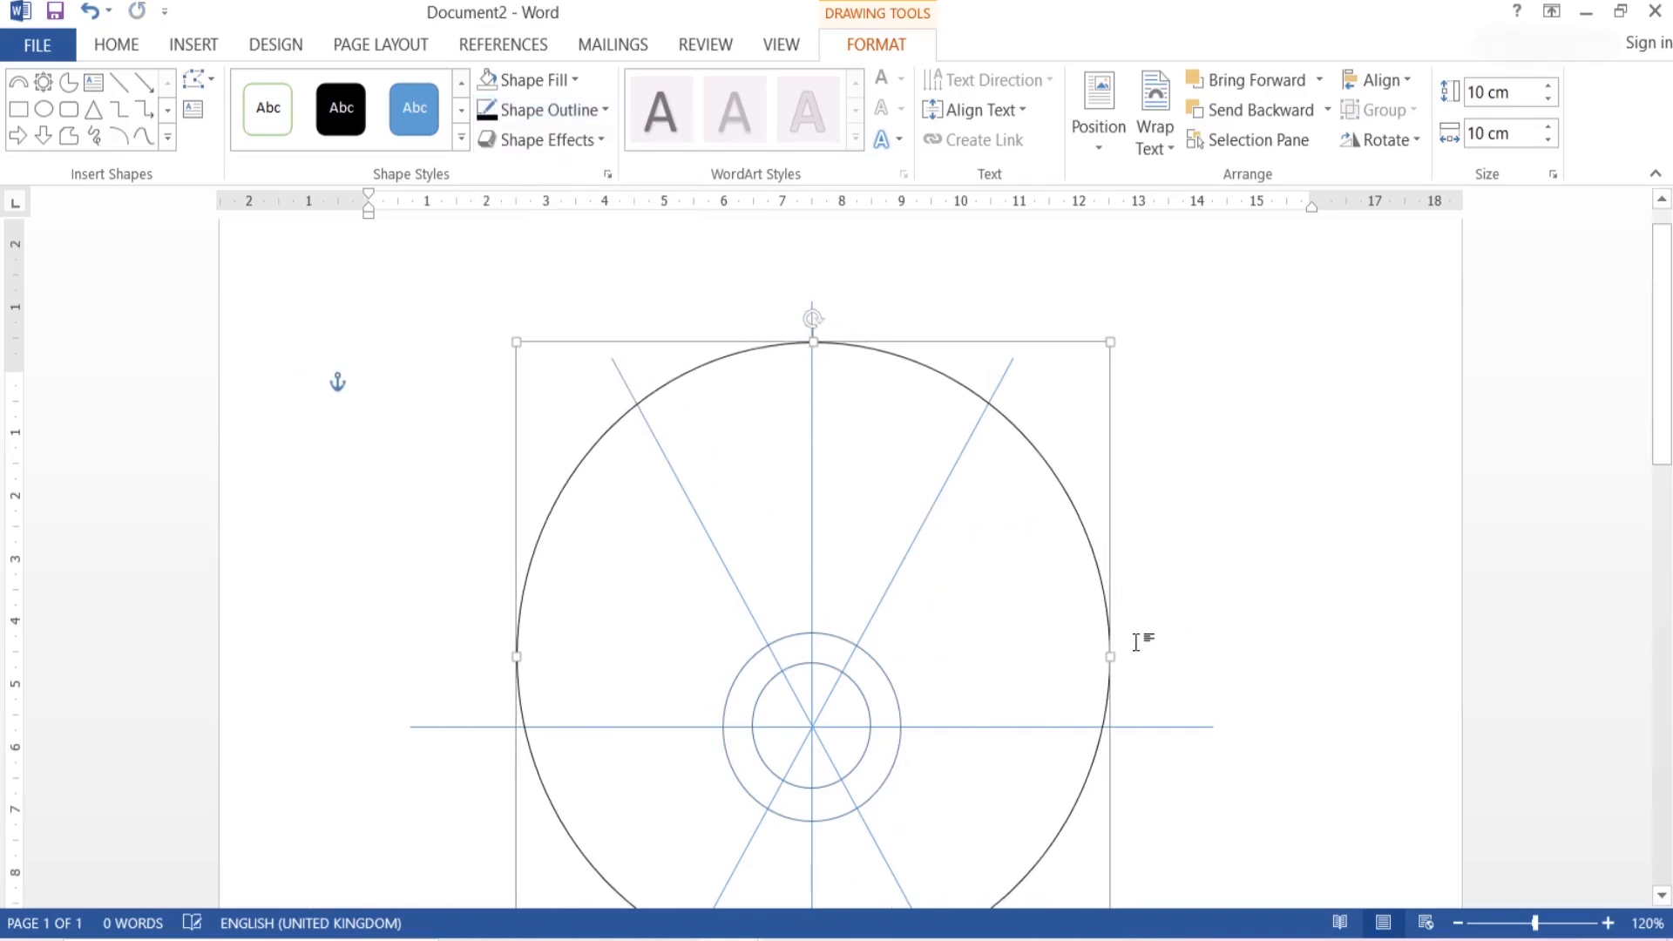
key("Down")
key("Down")
key("Down")
key("Down")
key("Down")
key("Down")
key("Down")
key("Down")
key("Down")
key("Down")
key("Down")
key("Down")
key("Down")
key("Down")
key("Down")
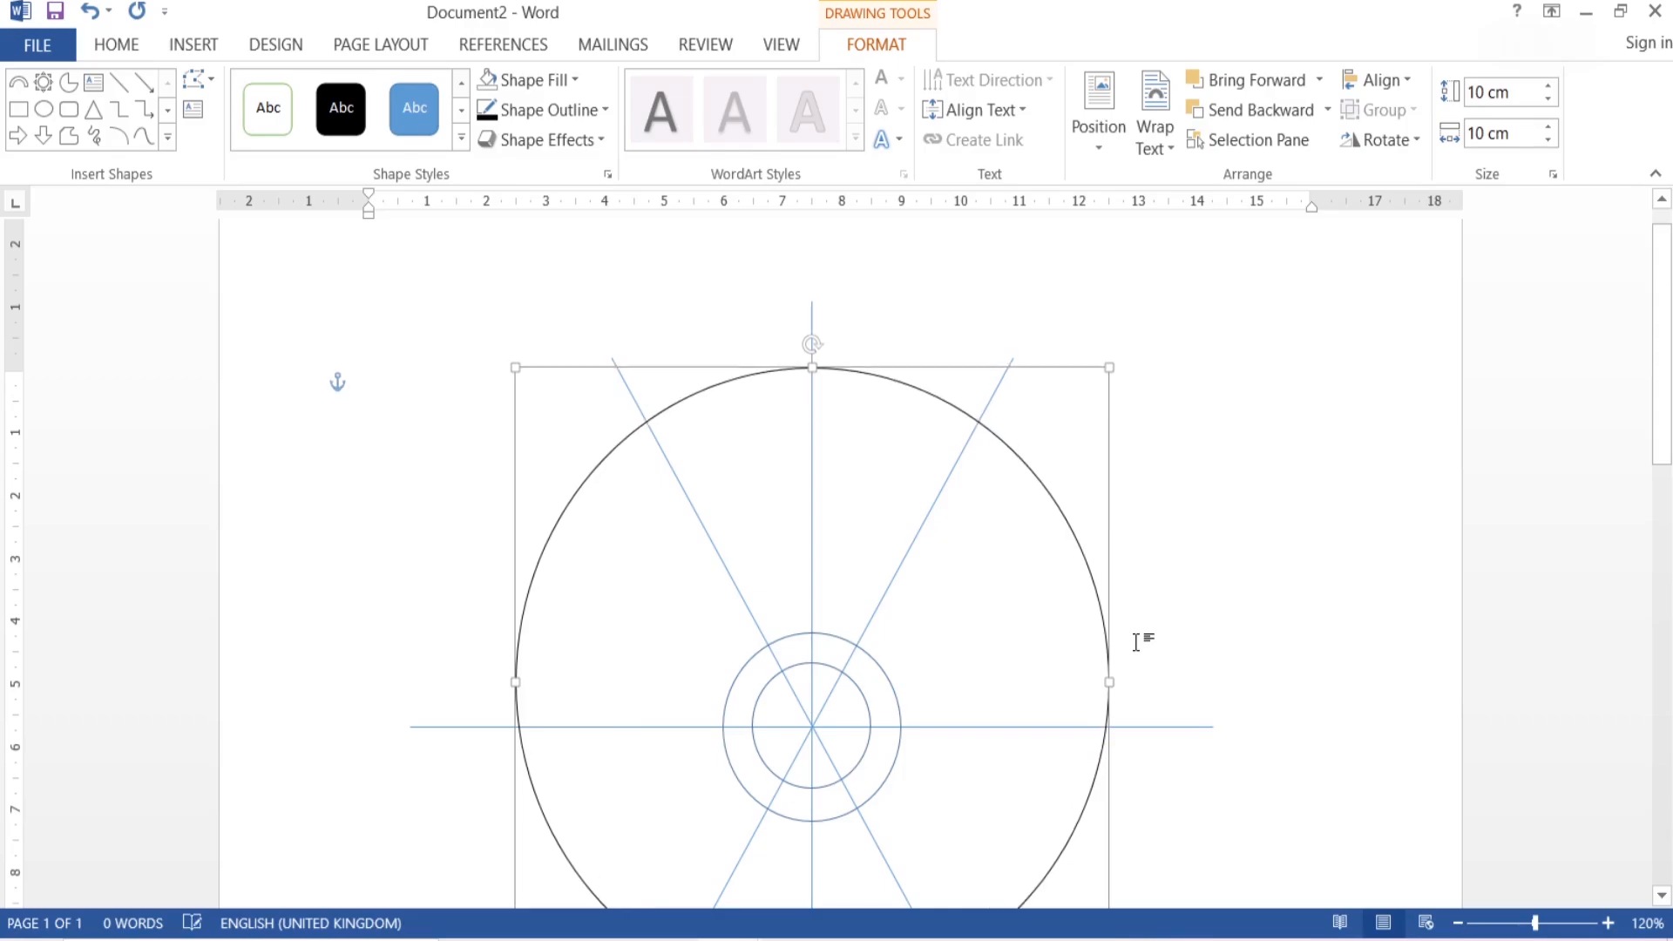
key("Down")
key("Down")
key("Down")
key("Down")
key("Down")
key("Down")
key("Down")
key("Down")
key("Down")
key("Down")
key("Down")
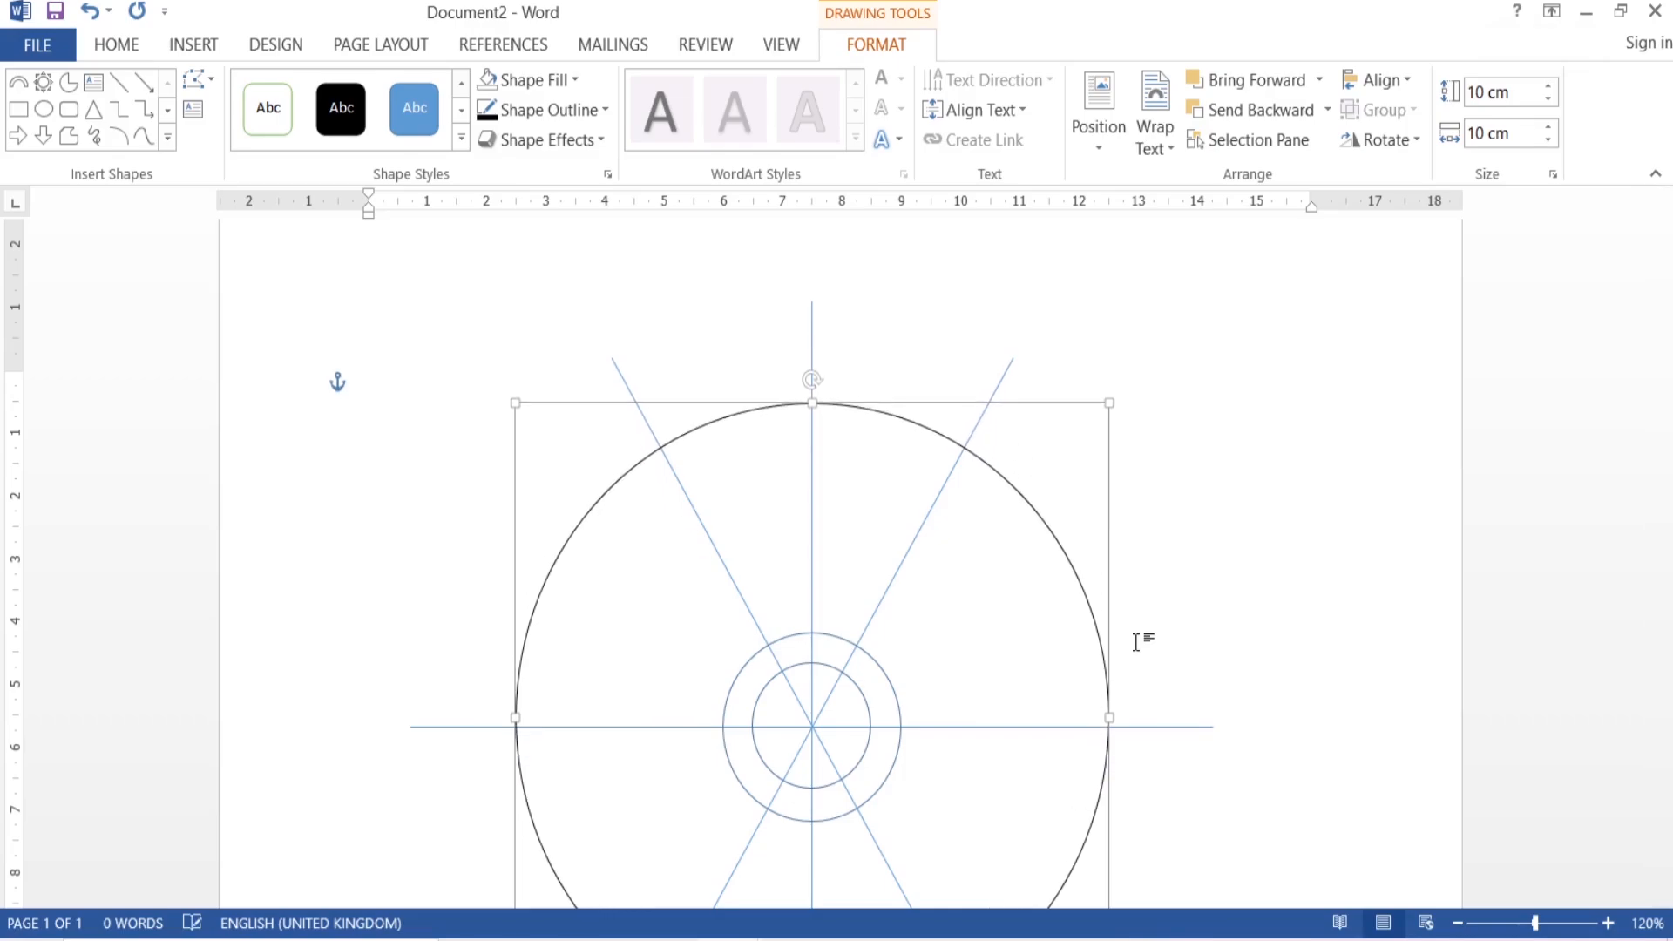
key("Down")
key("Down")
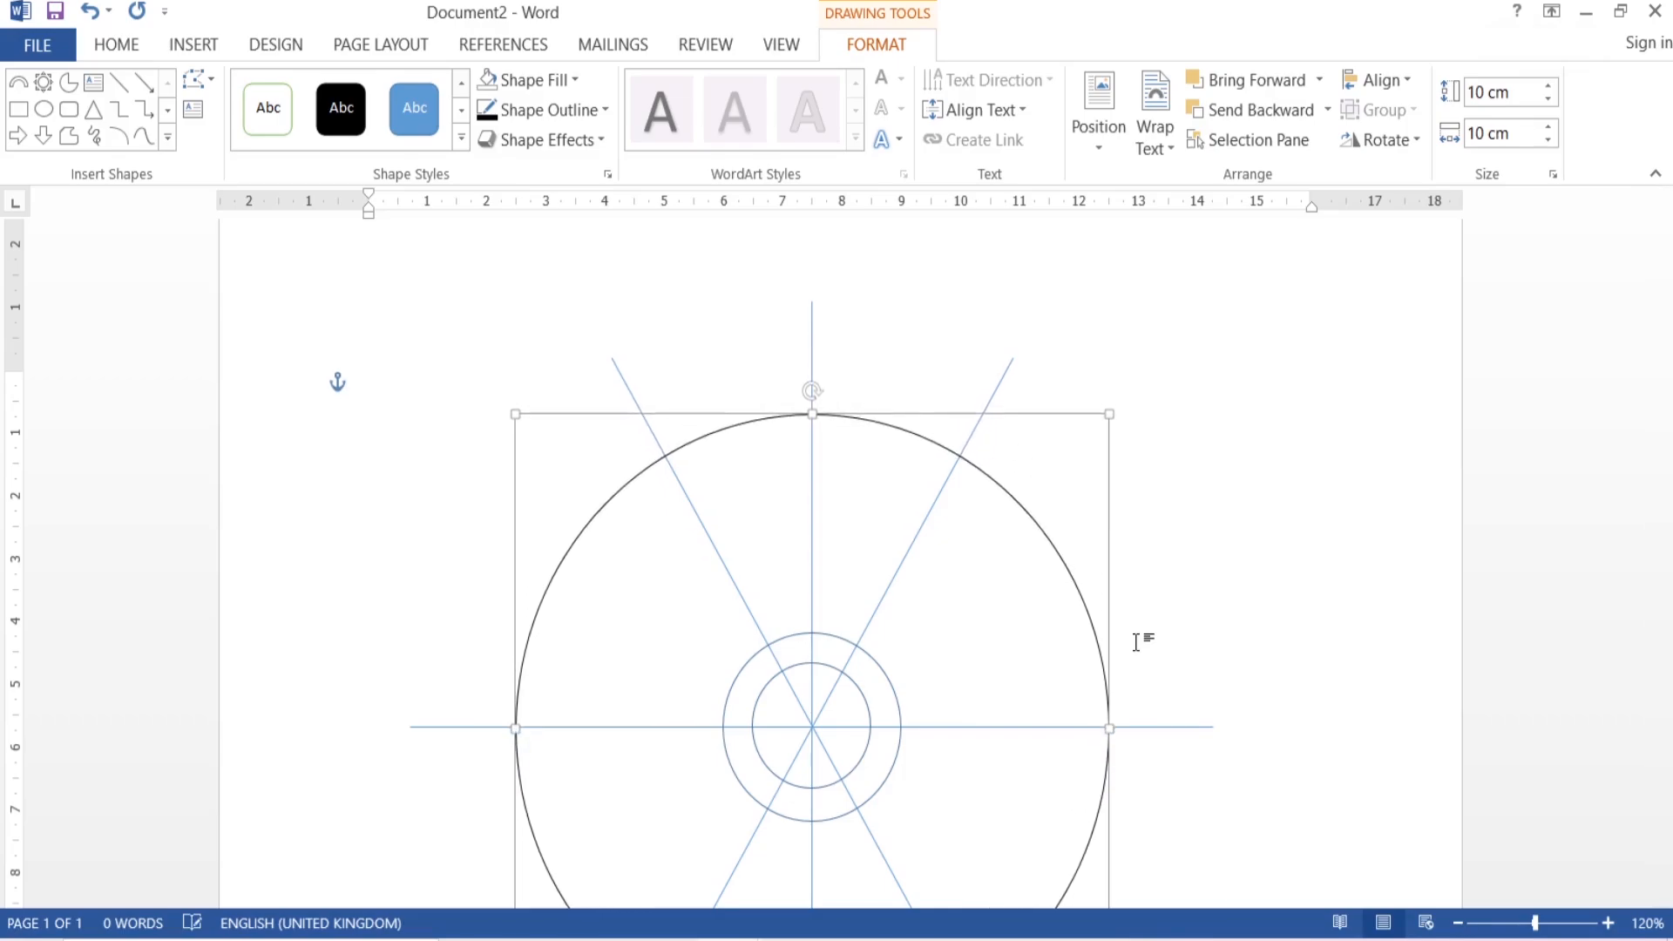
key("Left")
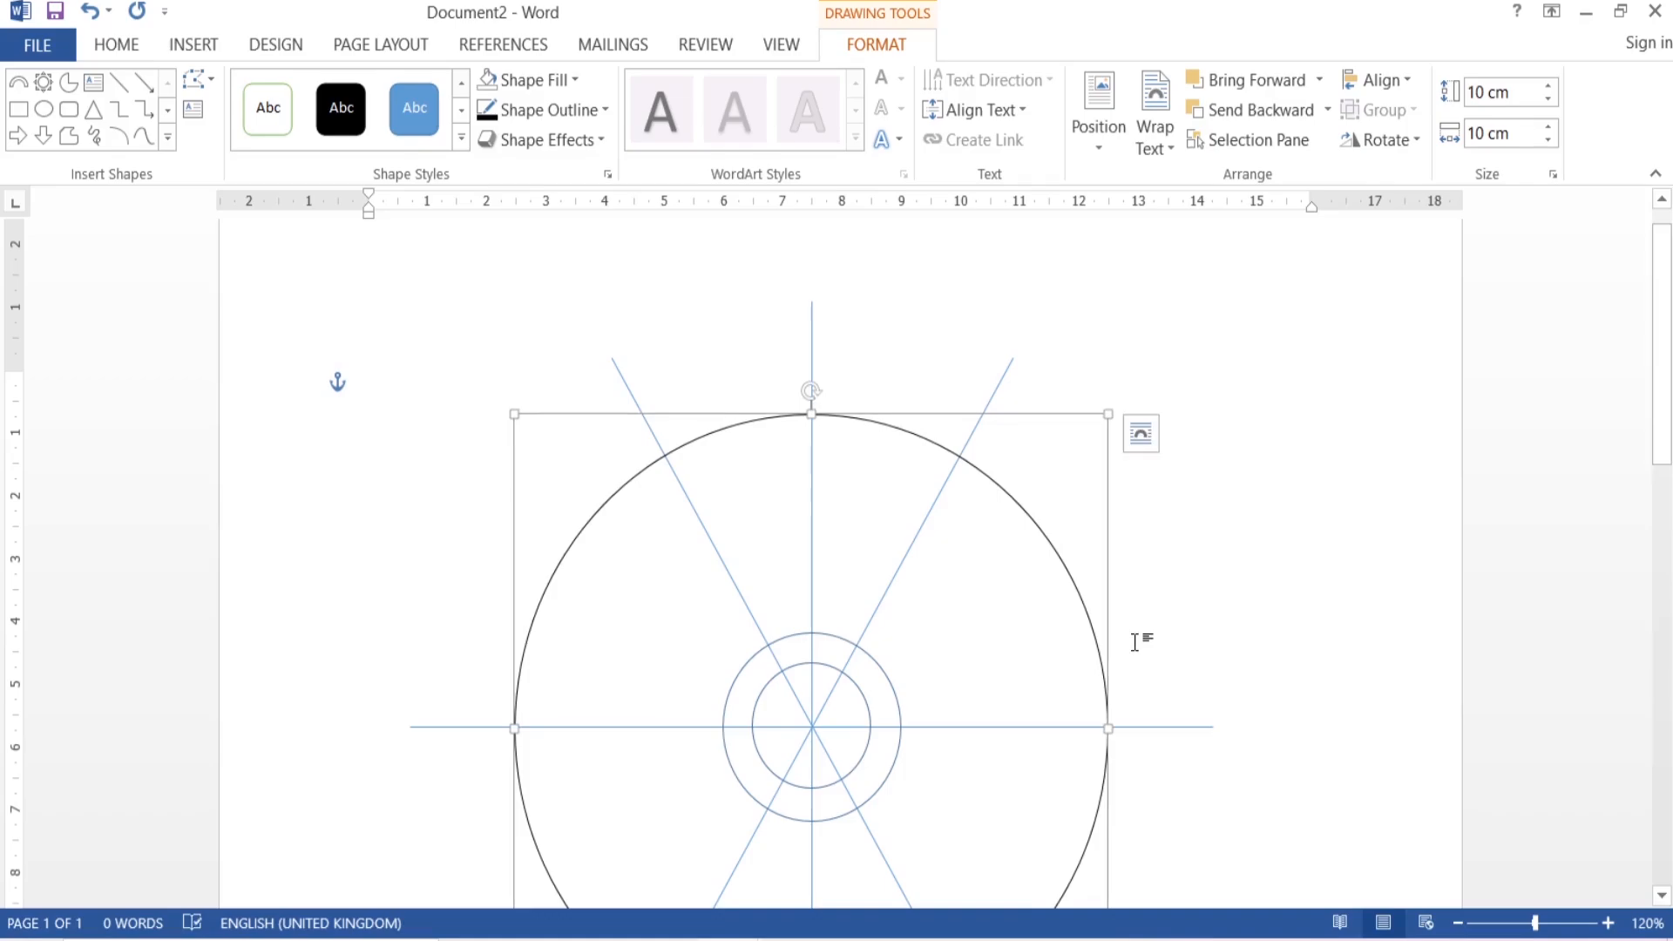
key("Right")
left_click(1191, 636)
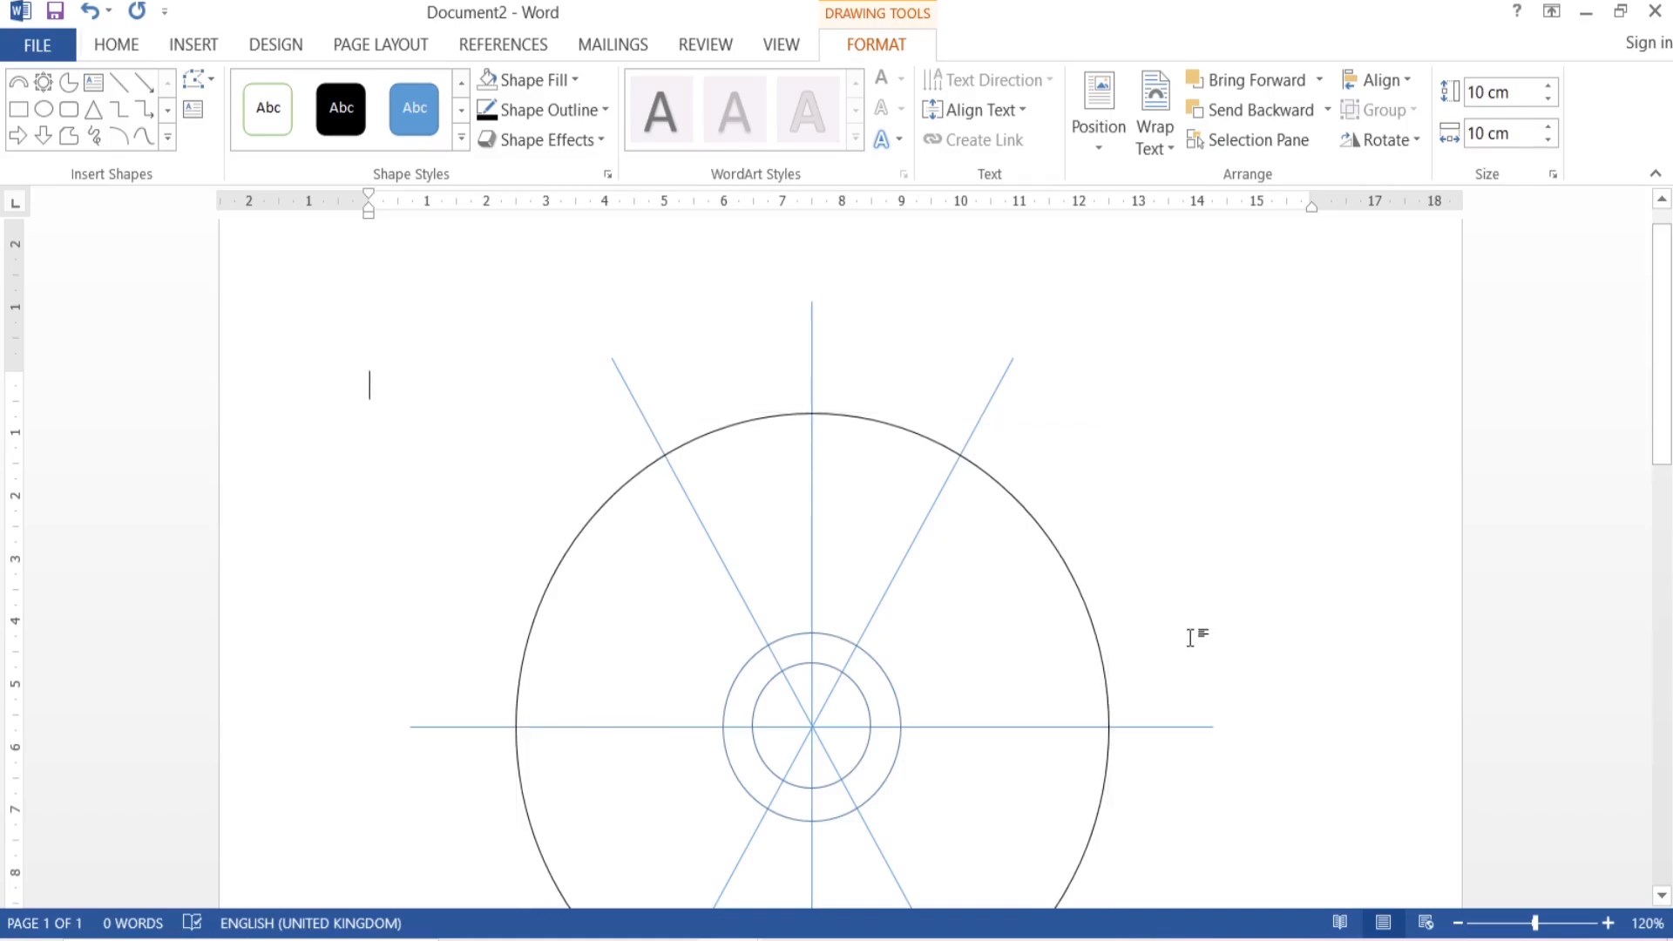
Examine up close how the three concentric circles line up with the crossing lines
scroll(1190, 637, "down", 1)
scroll(1190, 637, "down", 3)
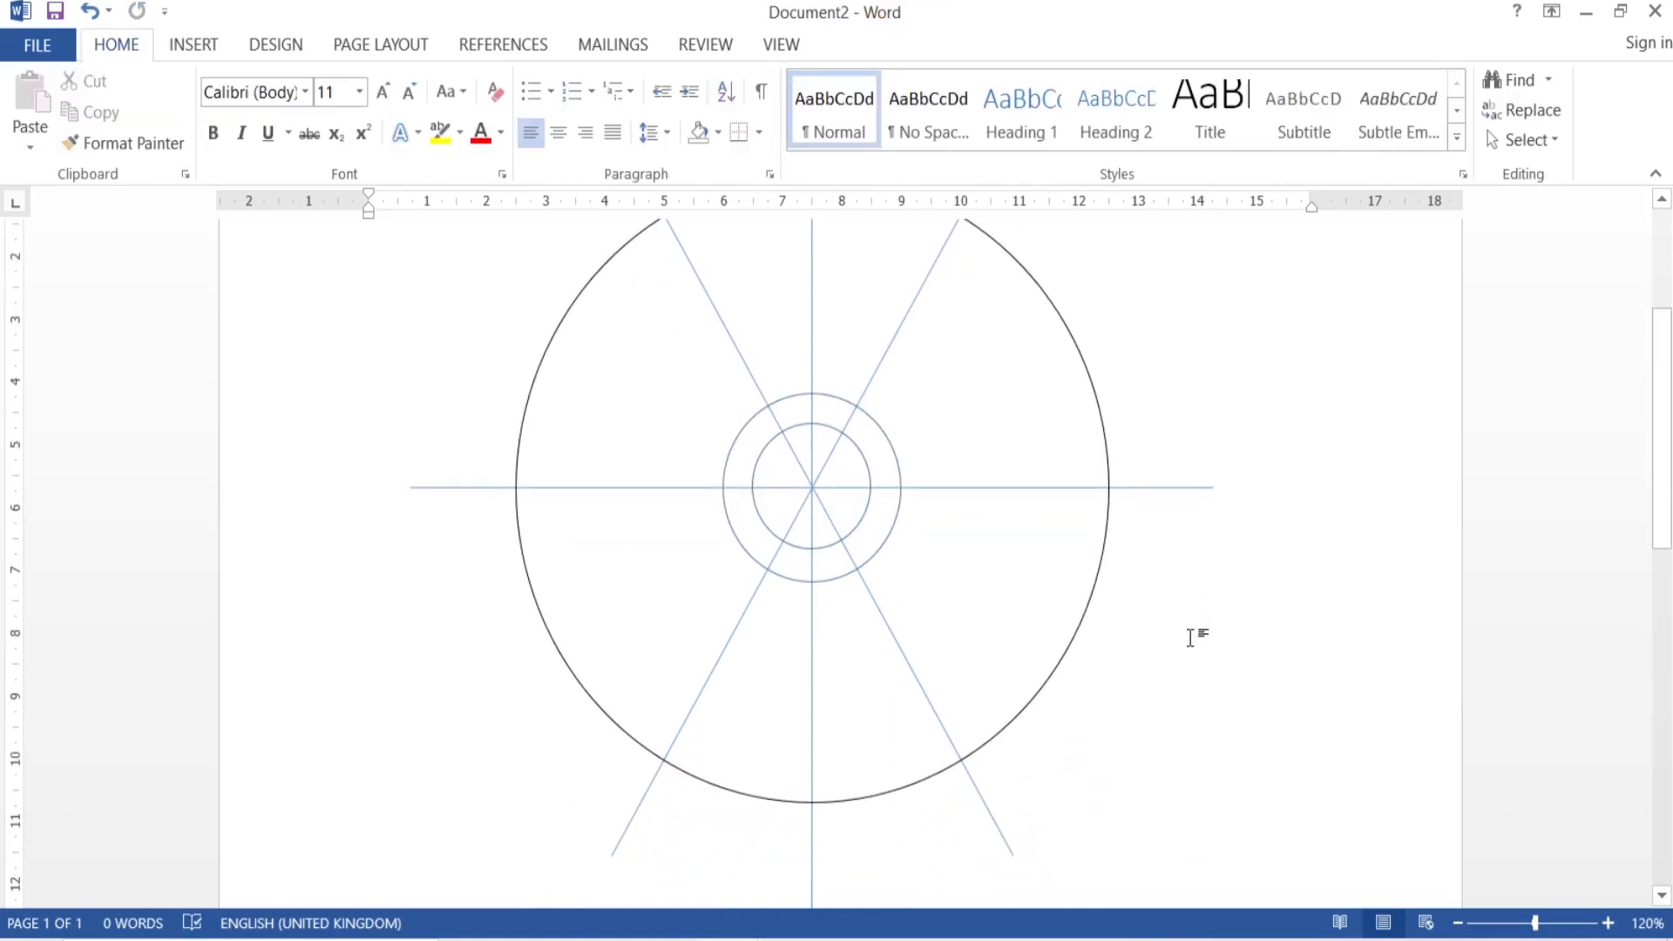
scroll(1190, 638, "up", 1)
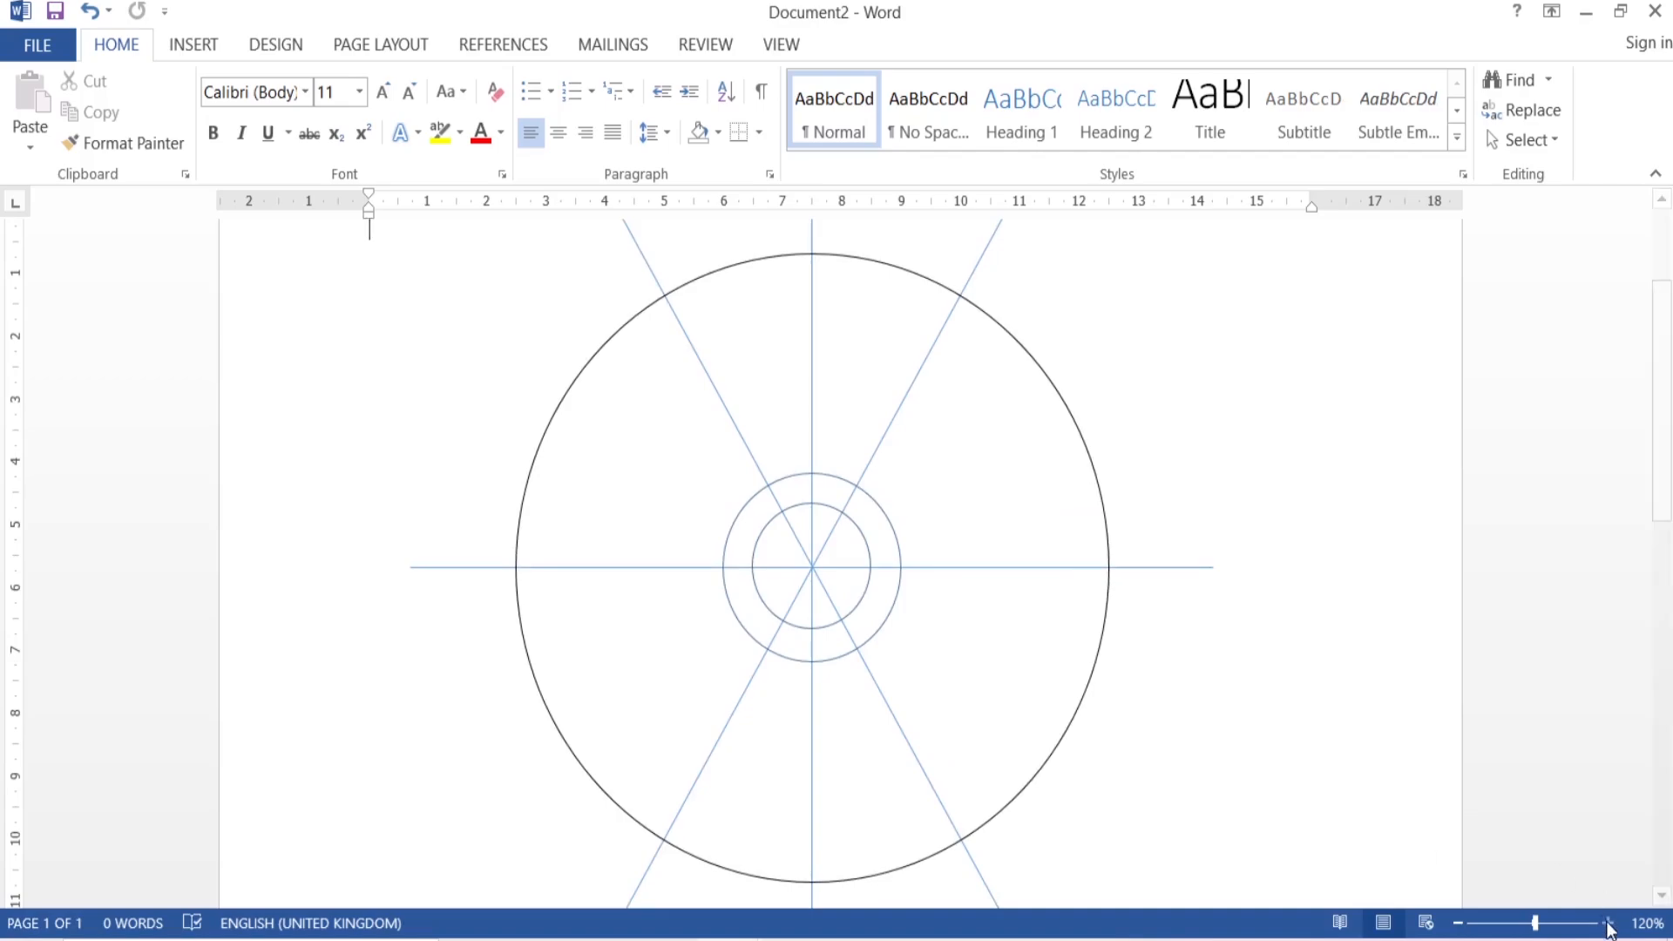
left_click(1608, 923)
left_click(1607, 923)
left_click(1608, 922)
left_click(1608, 923)
left_click(1608, 923)
left_click(1608, 923)
left_click(1607, 922)
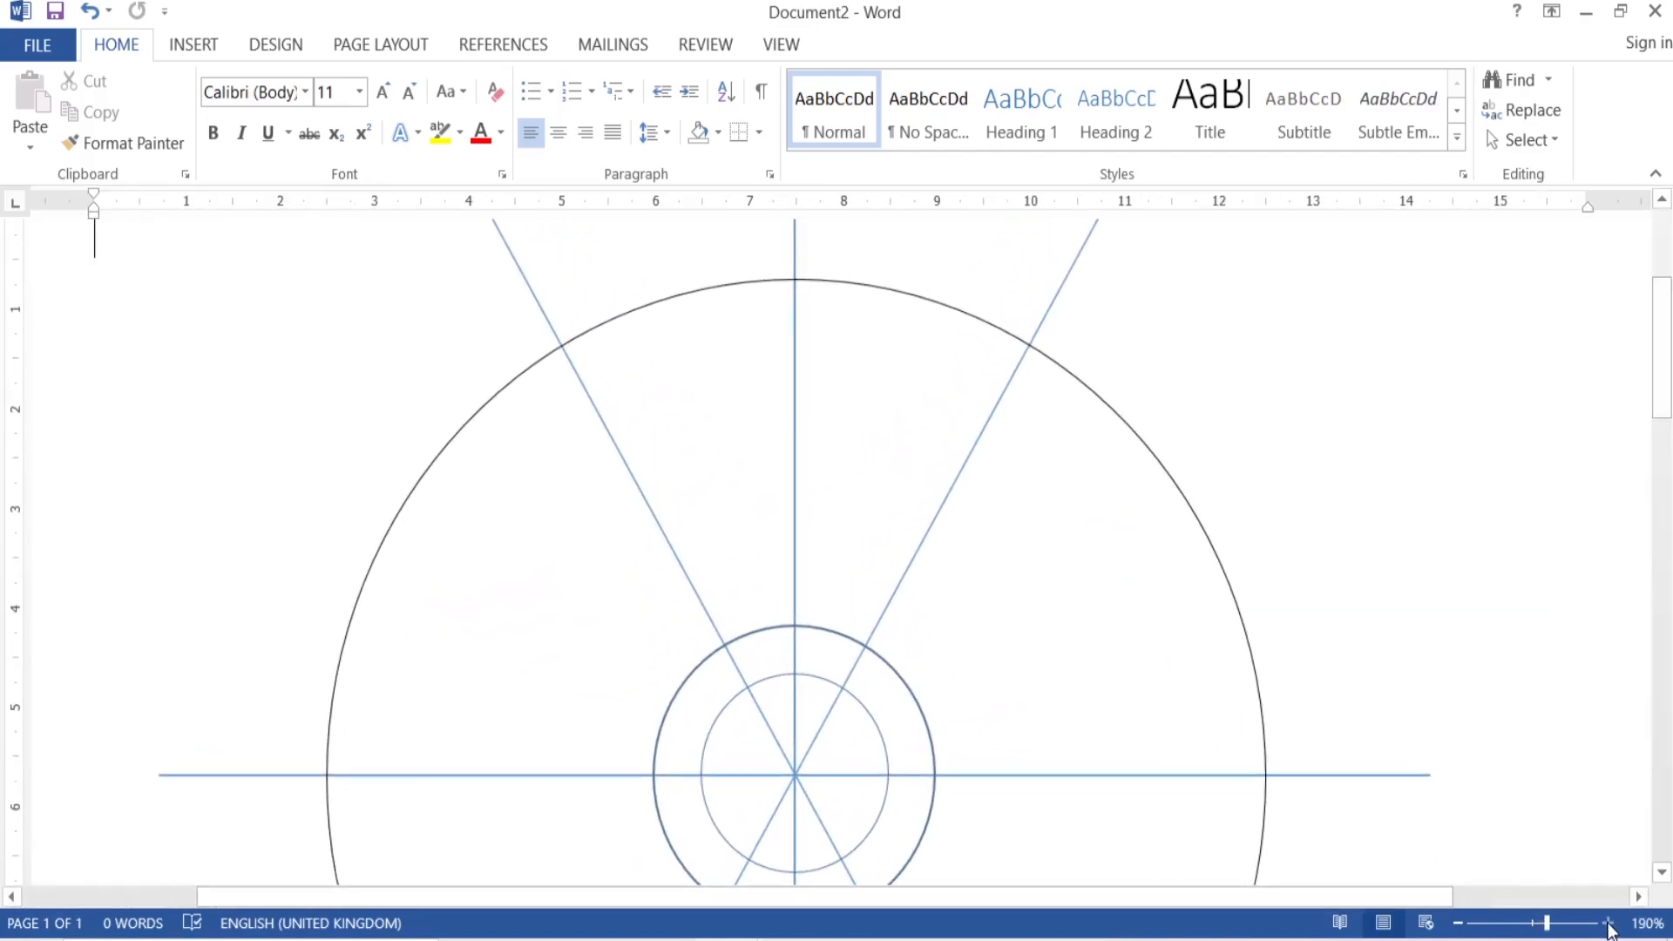
Set the 3 cm circle's outline weight to ¼ pt
left_click_drag(1666, 355, 1667, 386)
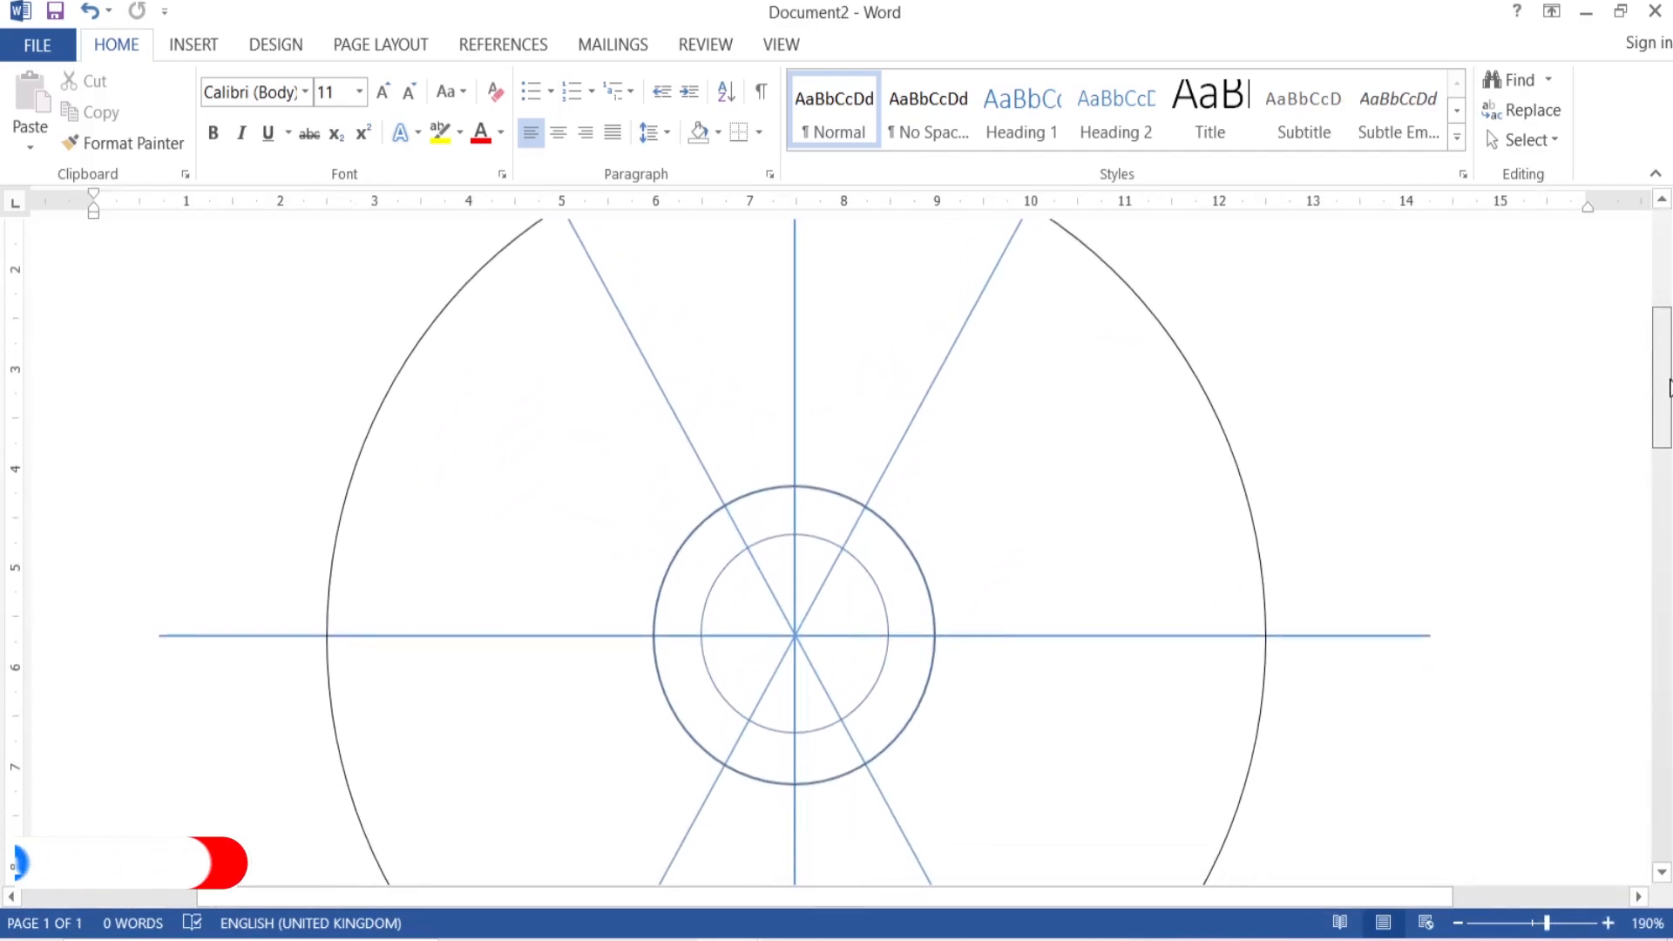
left_click(918, 568)
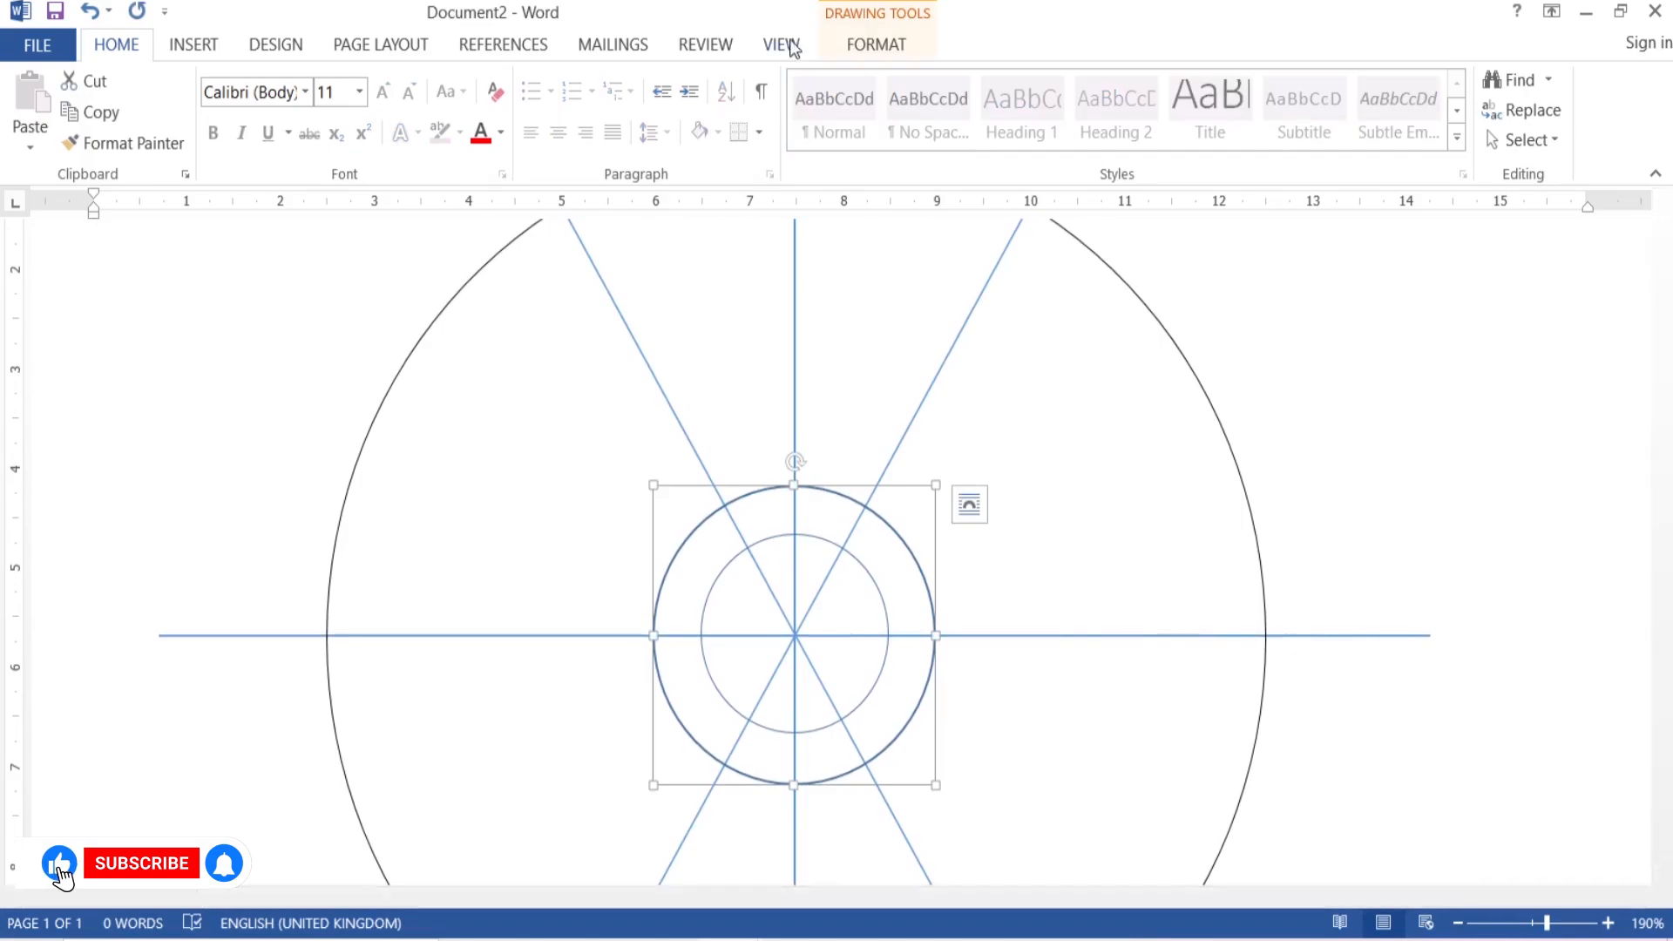
left_click(878, 45)
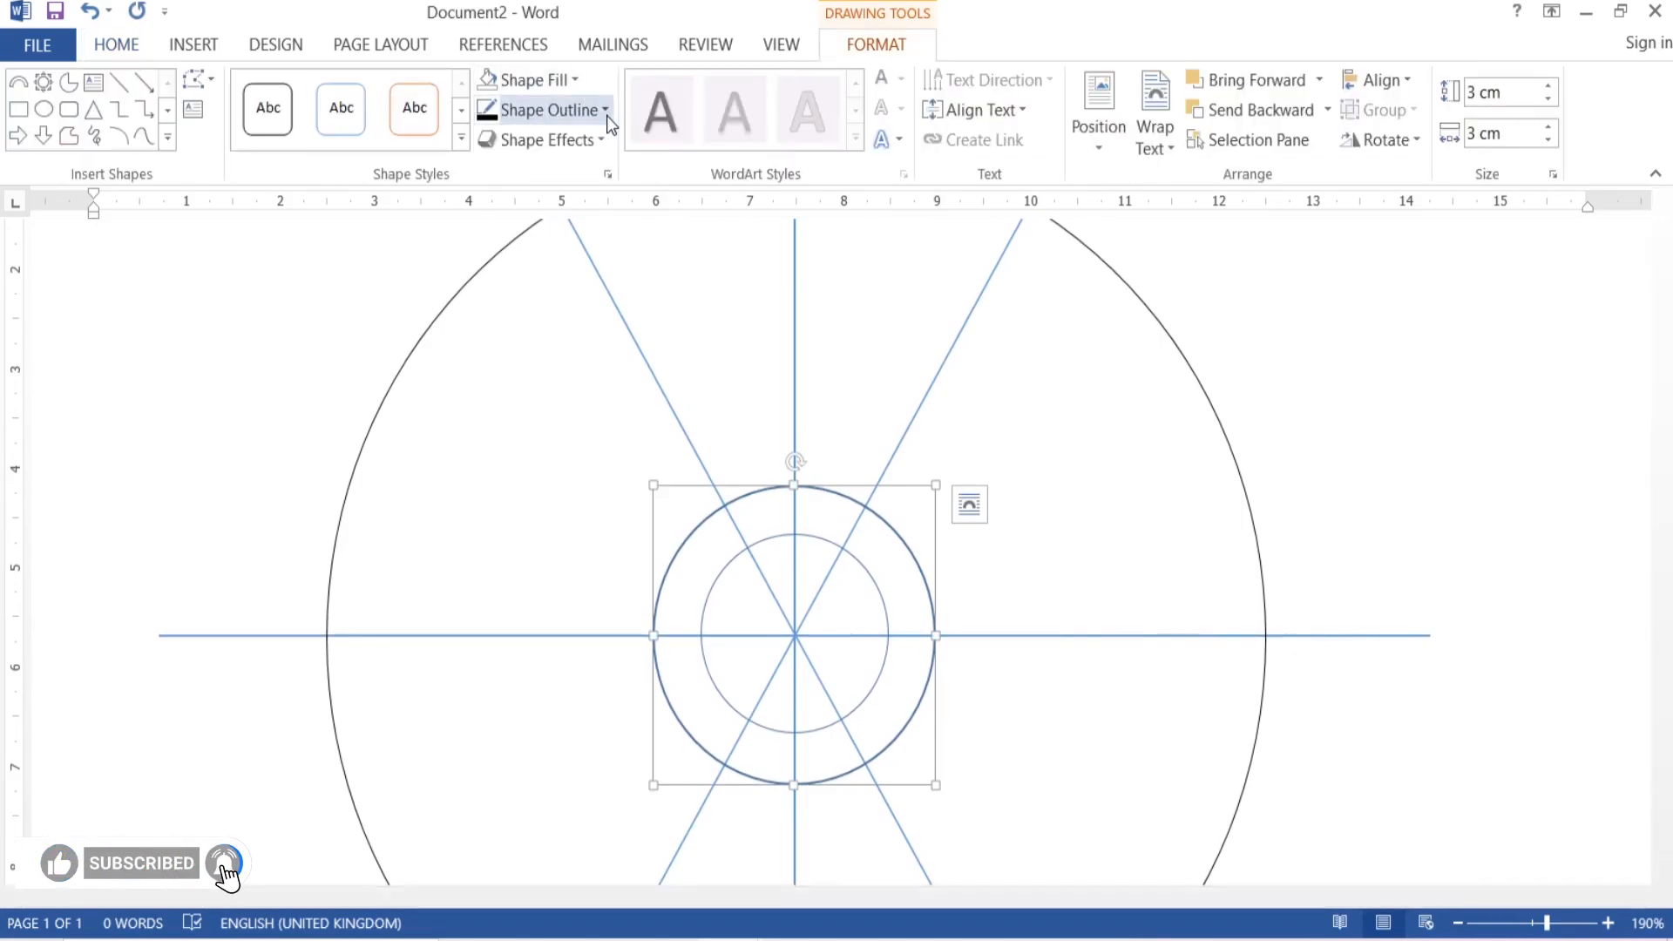
left_click(605, 110)
mouse_move(610, 411)
left_click(788, 418)
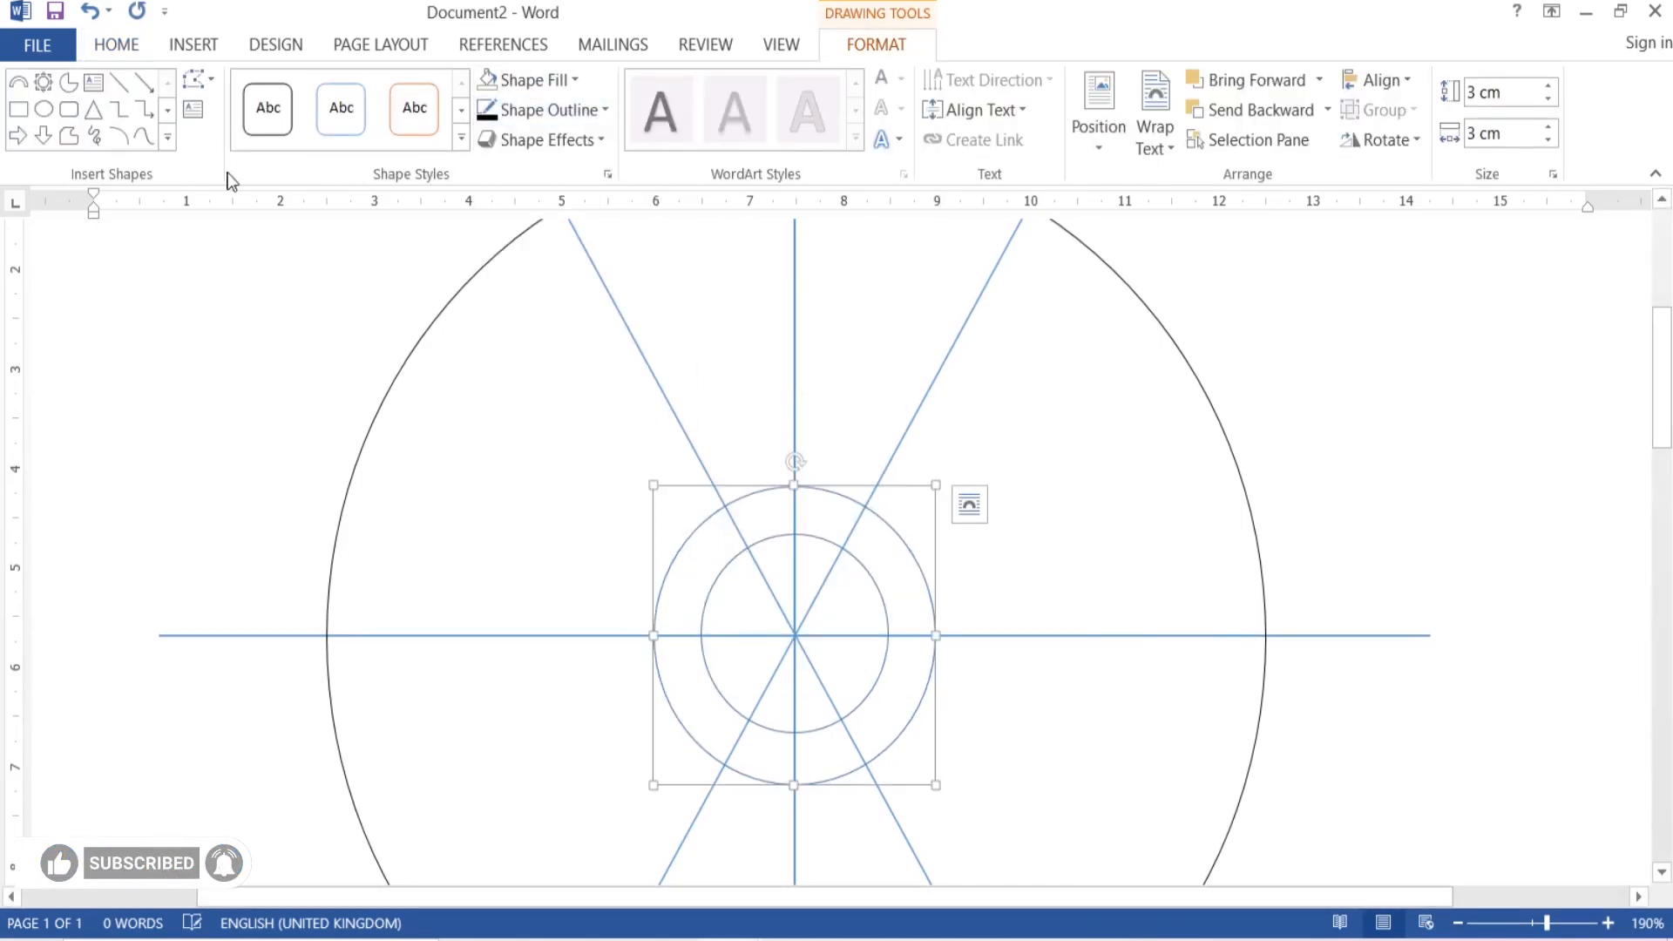
left_click(197, 49)
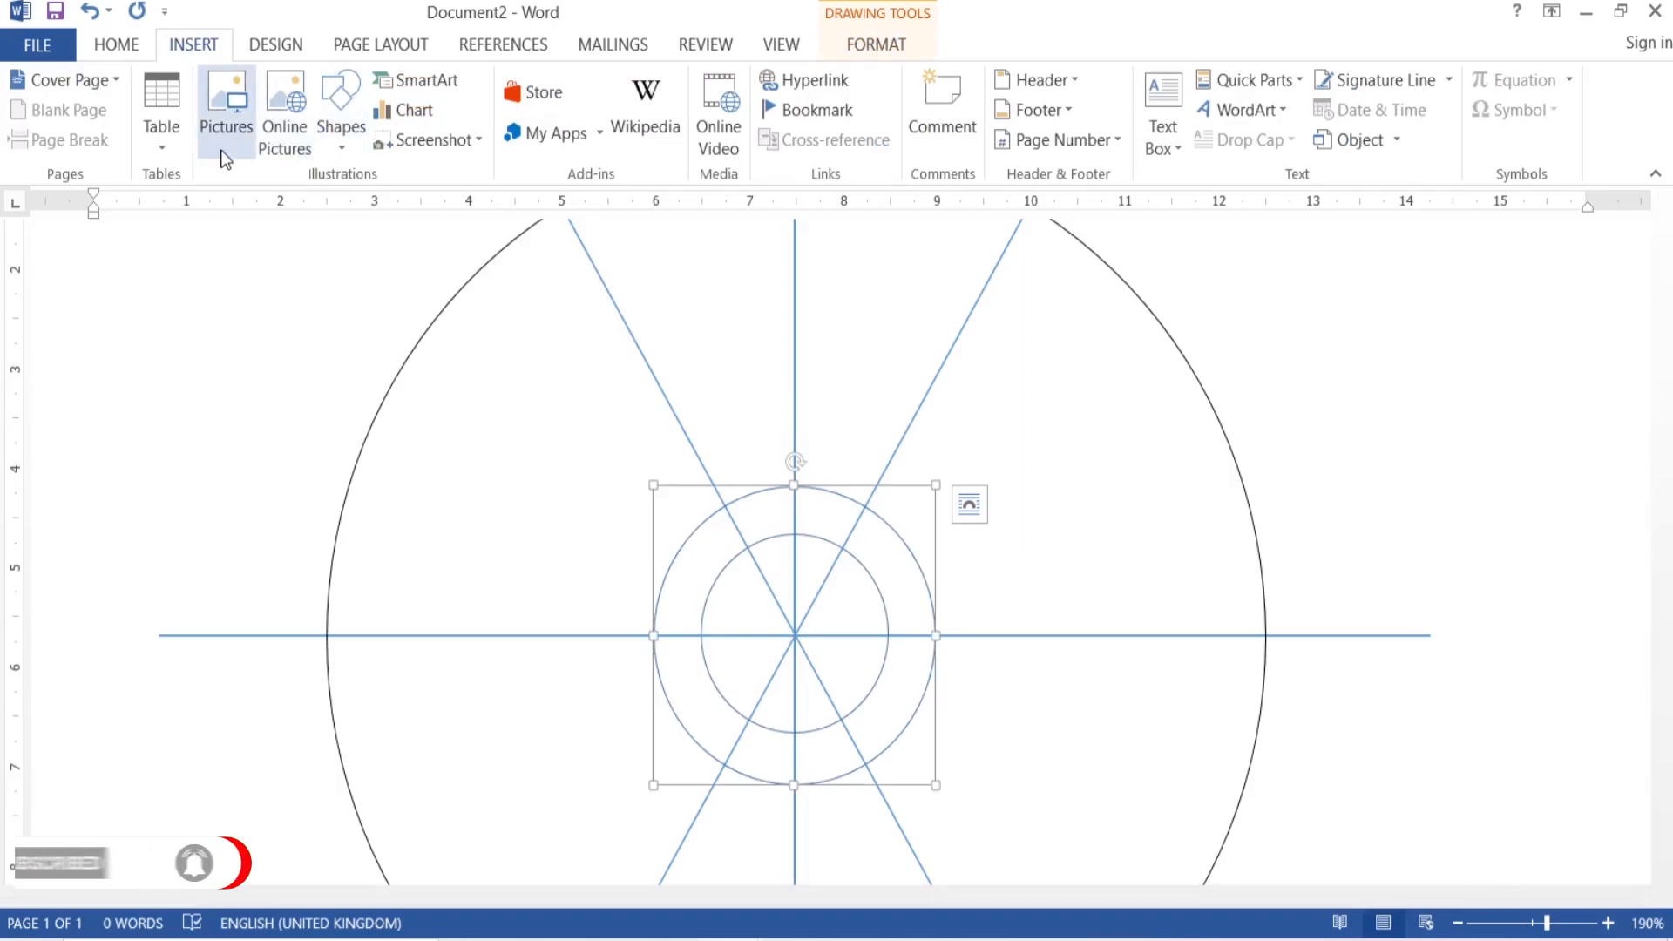
left_click(341, 130)
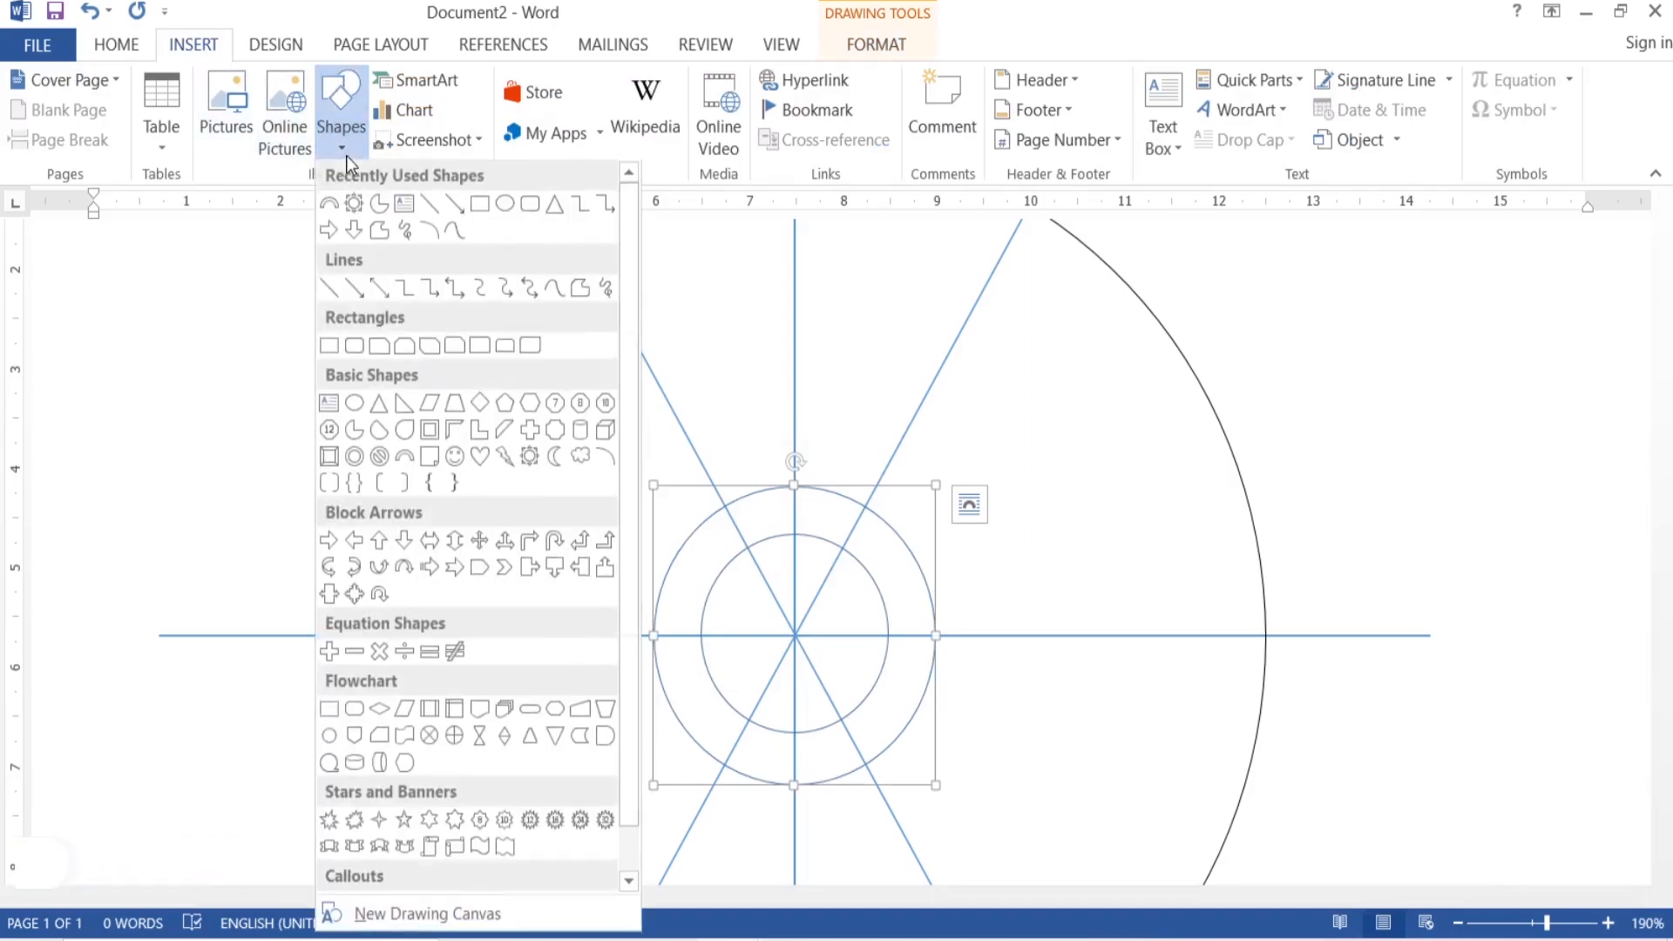
left_click(382, 235)
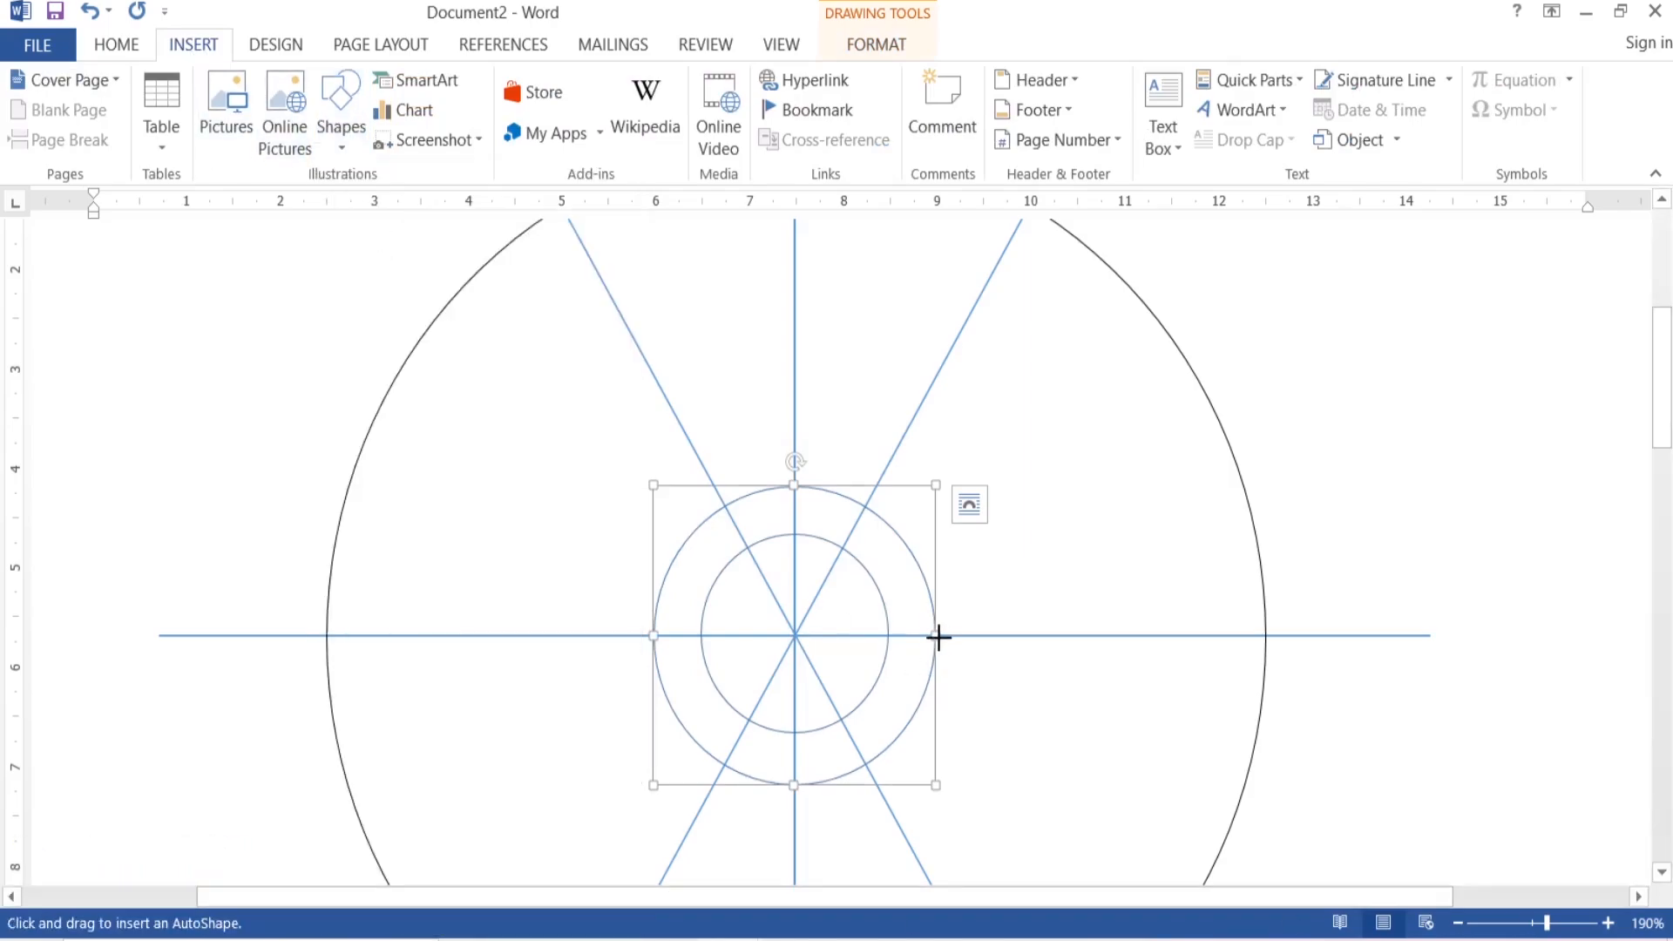
left_click_drag(936, 635, 1265, 636)
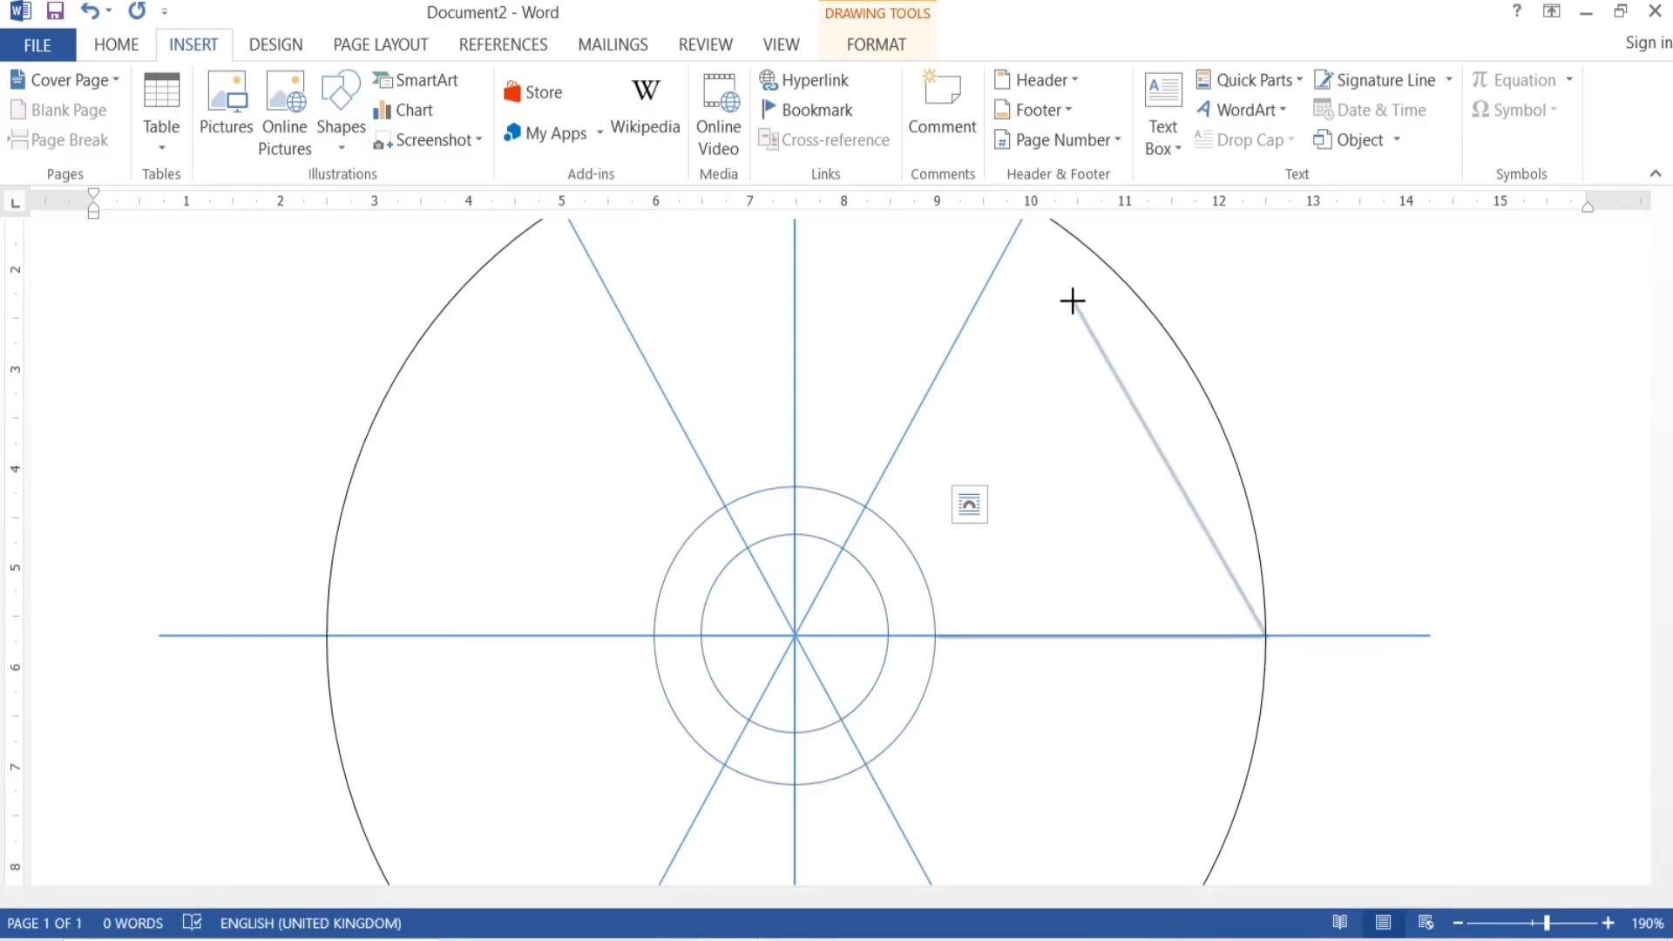
key("BackSpace")
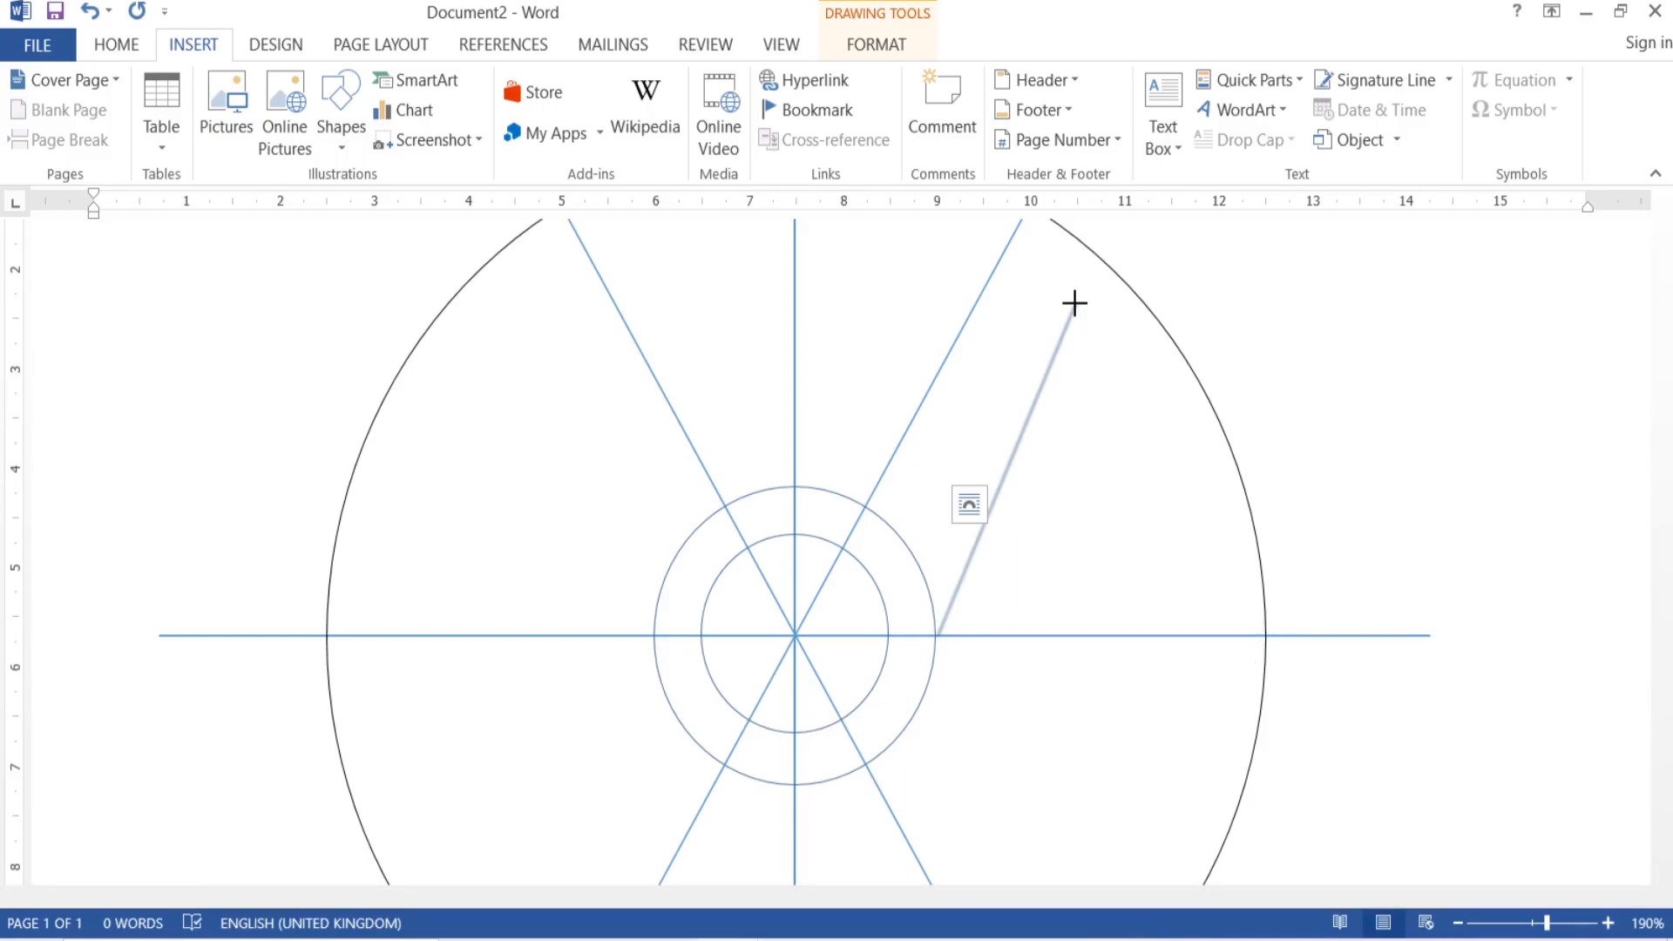
key("Escape")
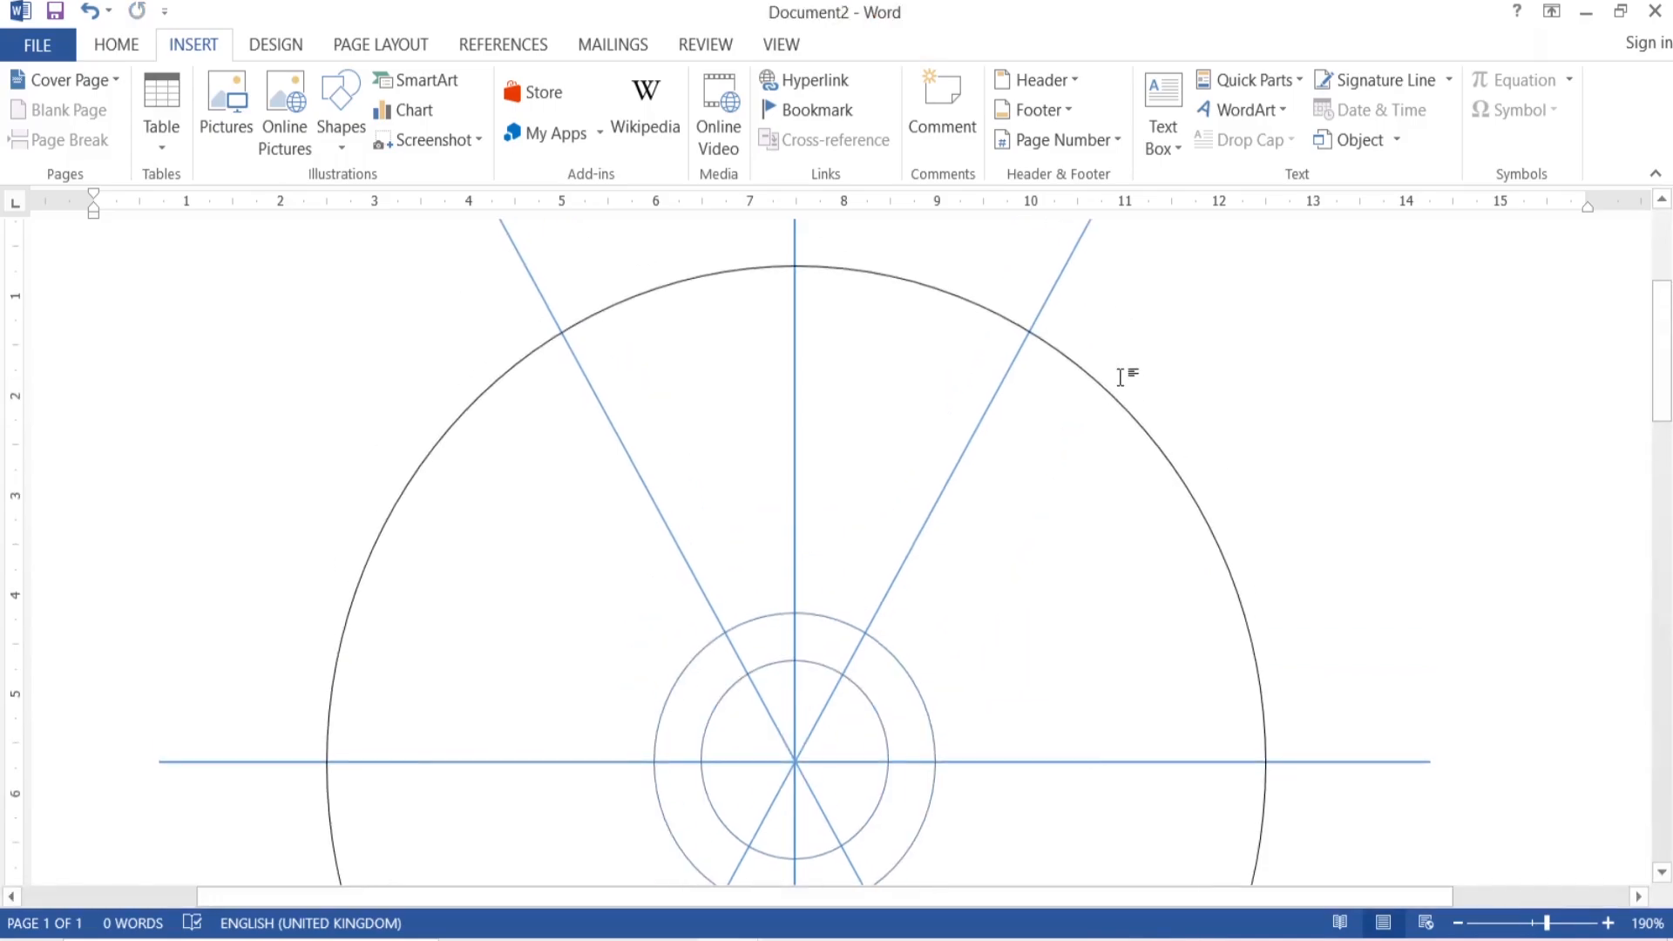
Draw a closed four-cornered freeform in the upper-right sector, with corners where two adjacent lines cross the 3 and 10 cm circles, about 4.3 by 4.2 cm
scroll(1664, 432, "up", 3)
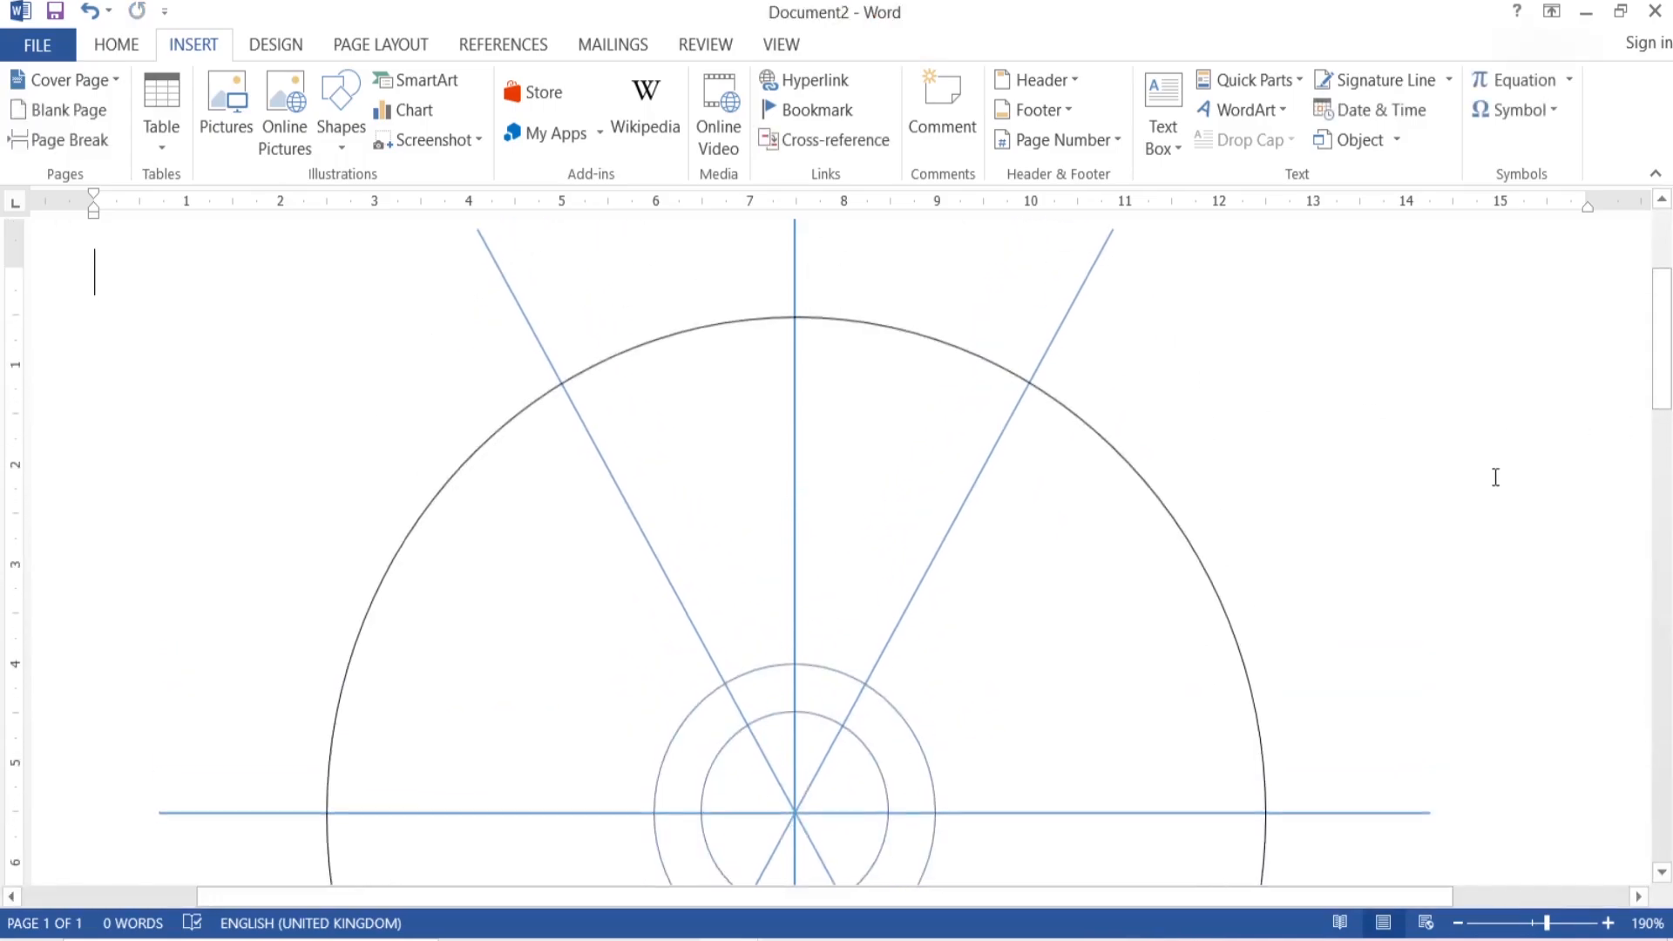
scroll(1652, 353, "down", 2)
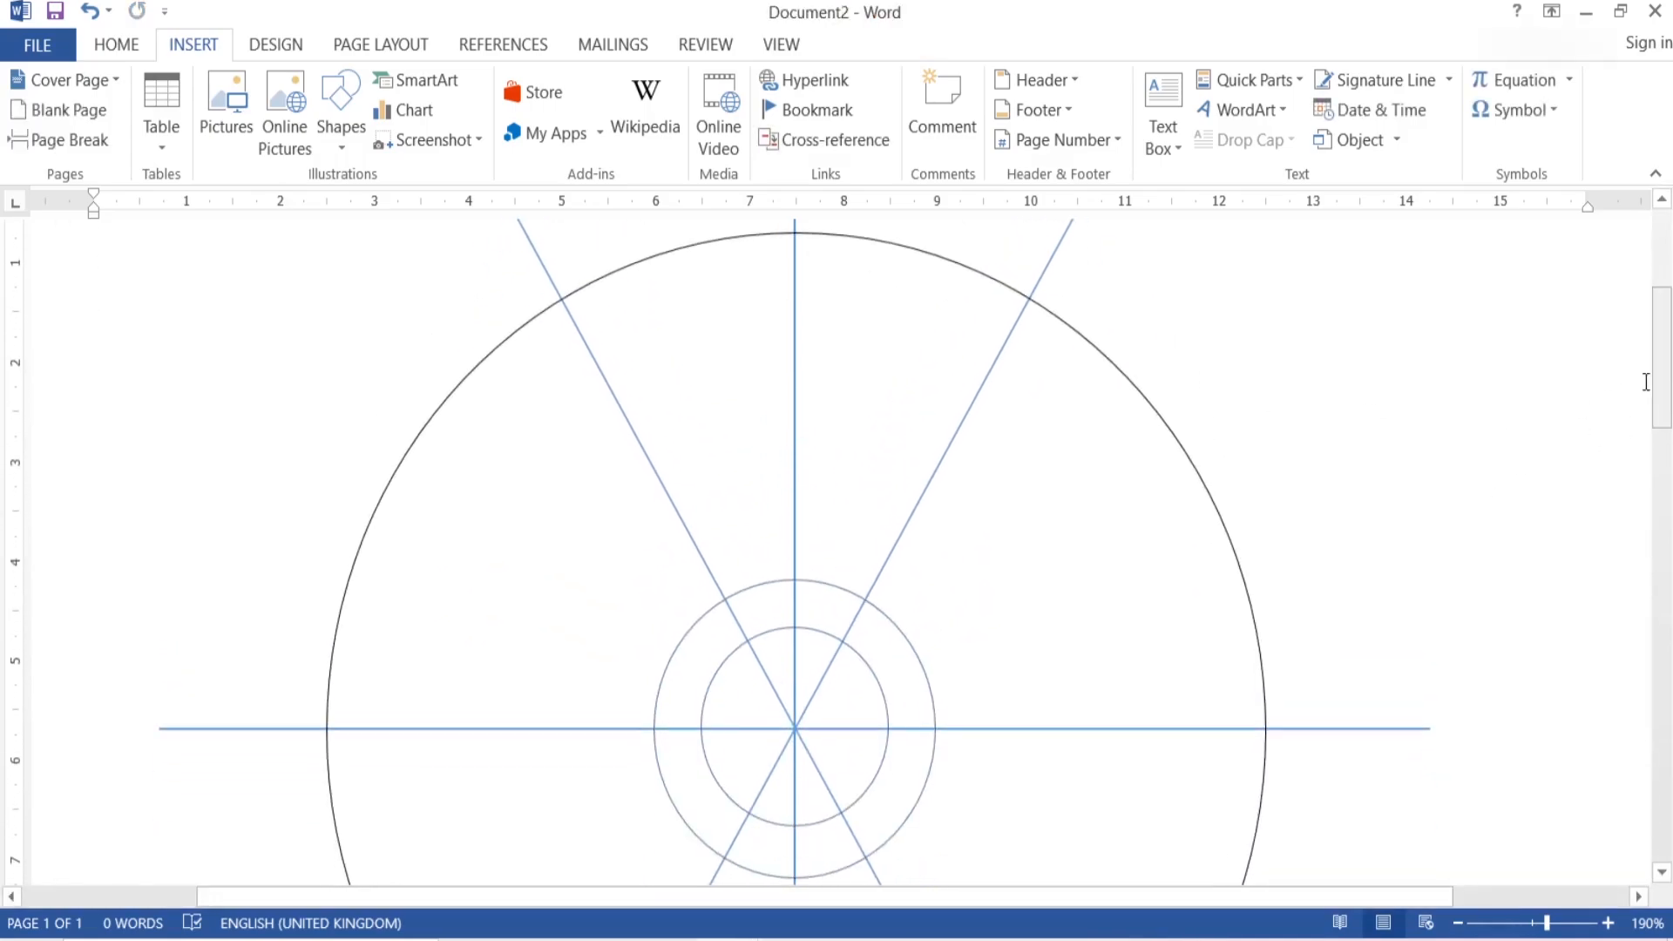
left_click(350, 141)
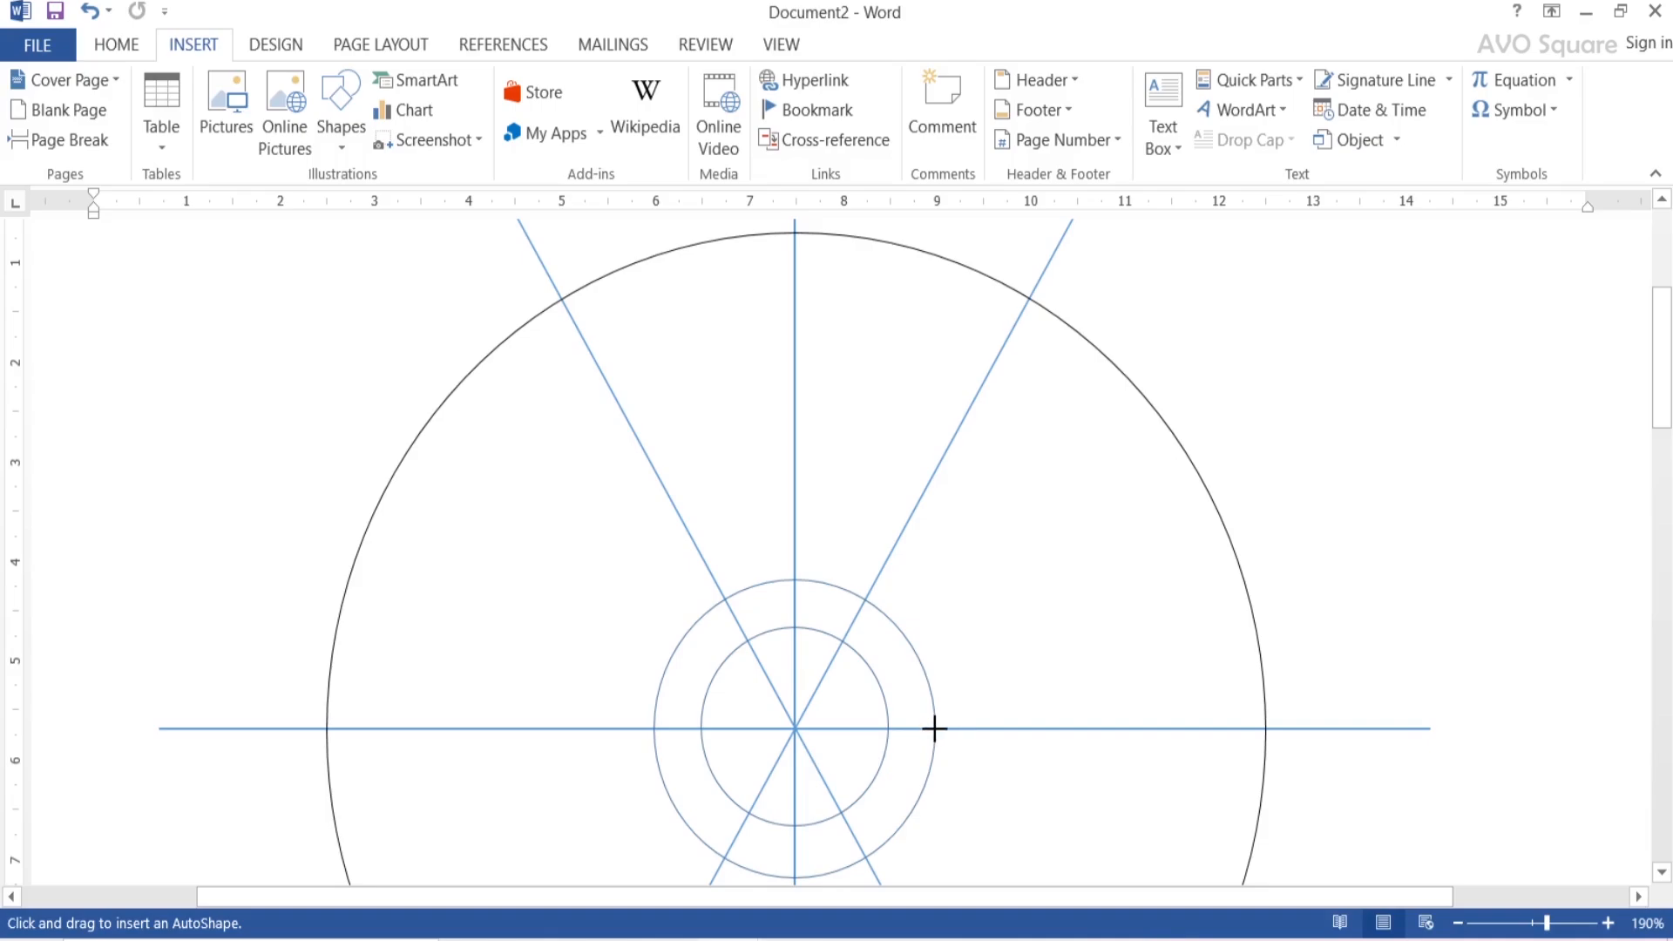
left_click_drag(933, 727, 1254, 769)
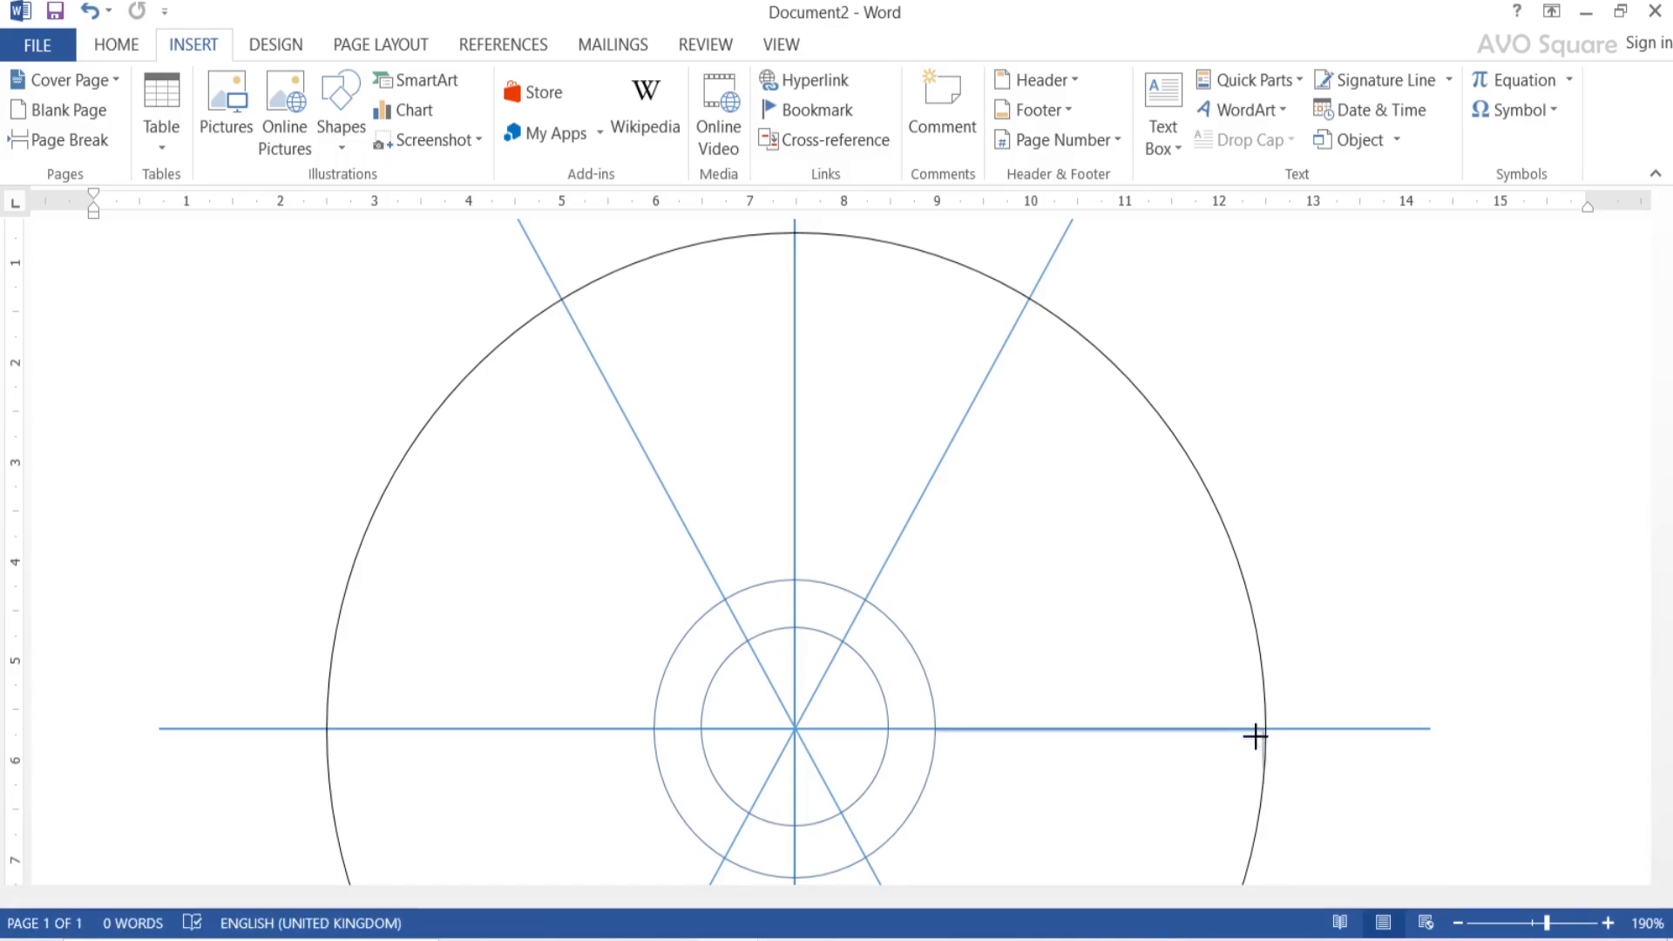
left_click(1264, 728)
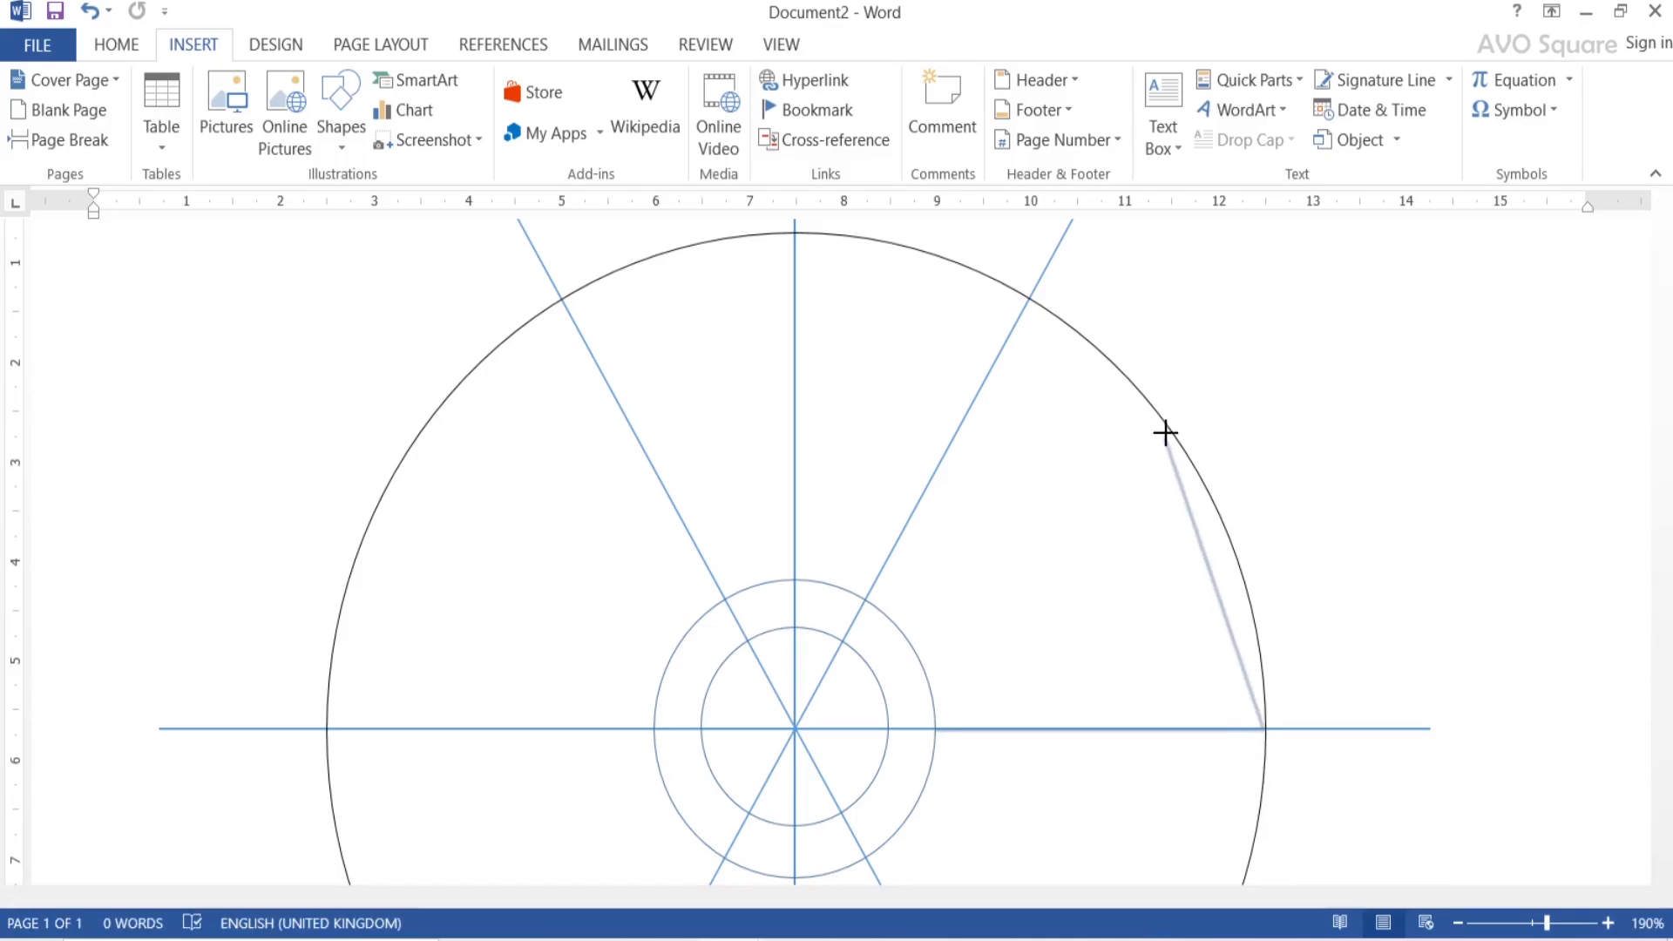
left_click(1028, 298)
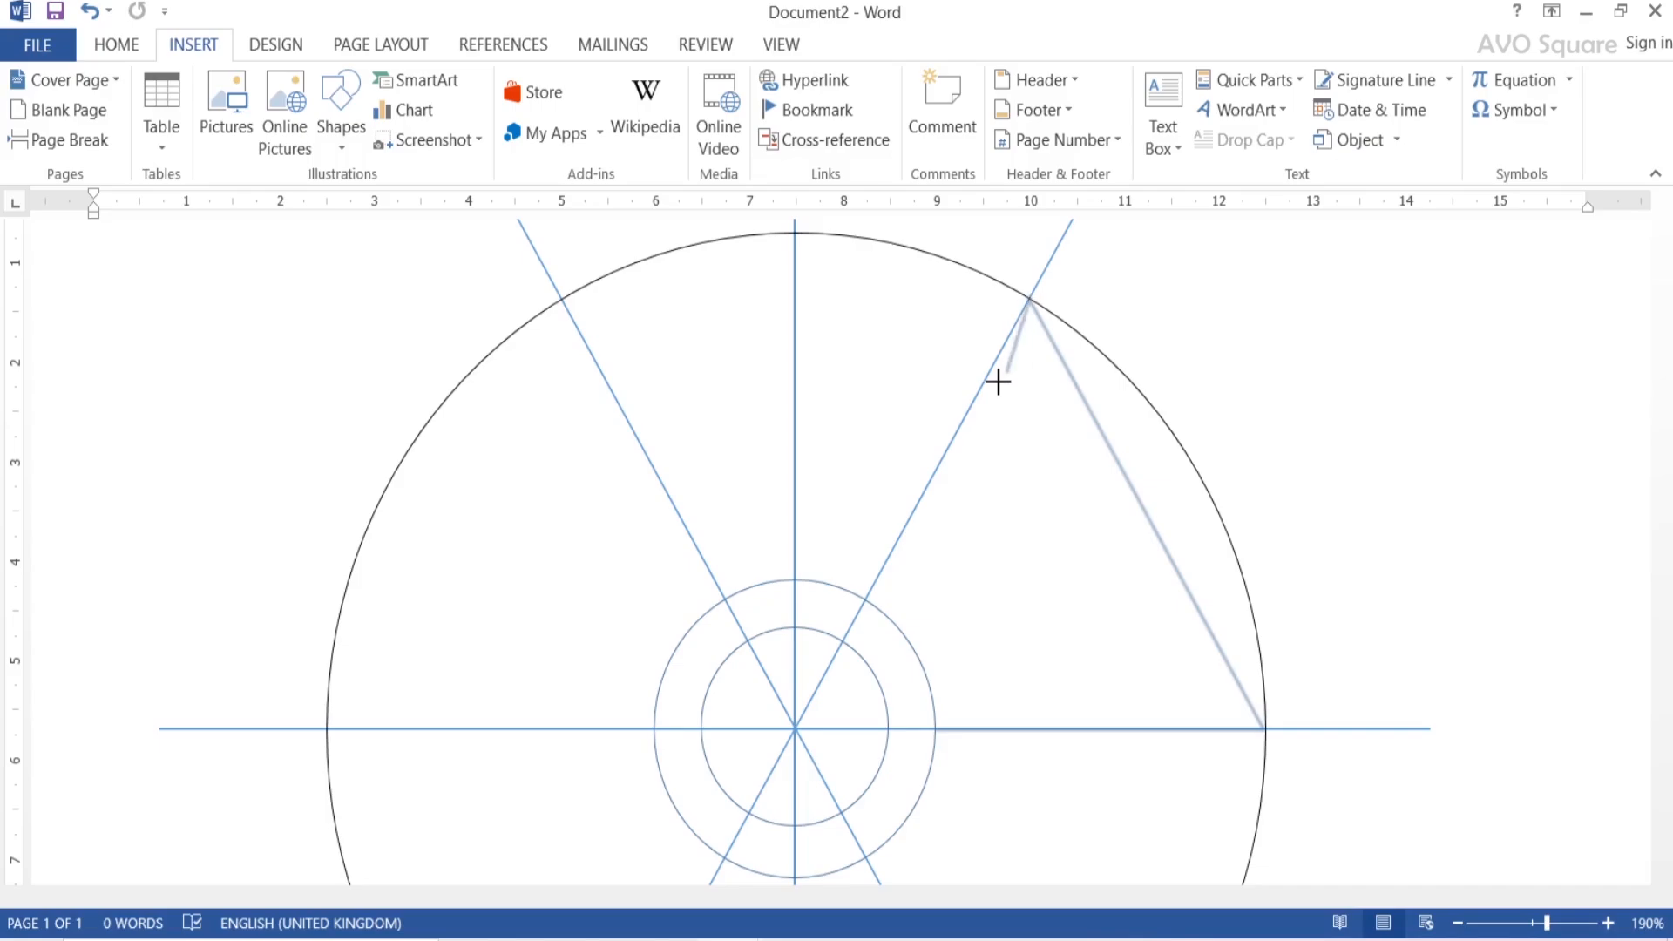
left_click(865, 600)
double_click(934, 727)
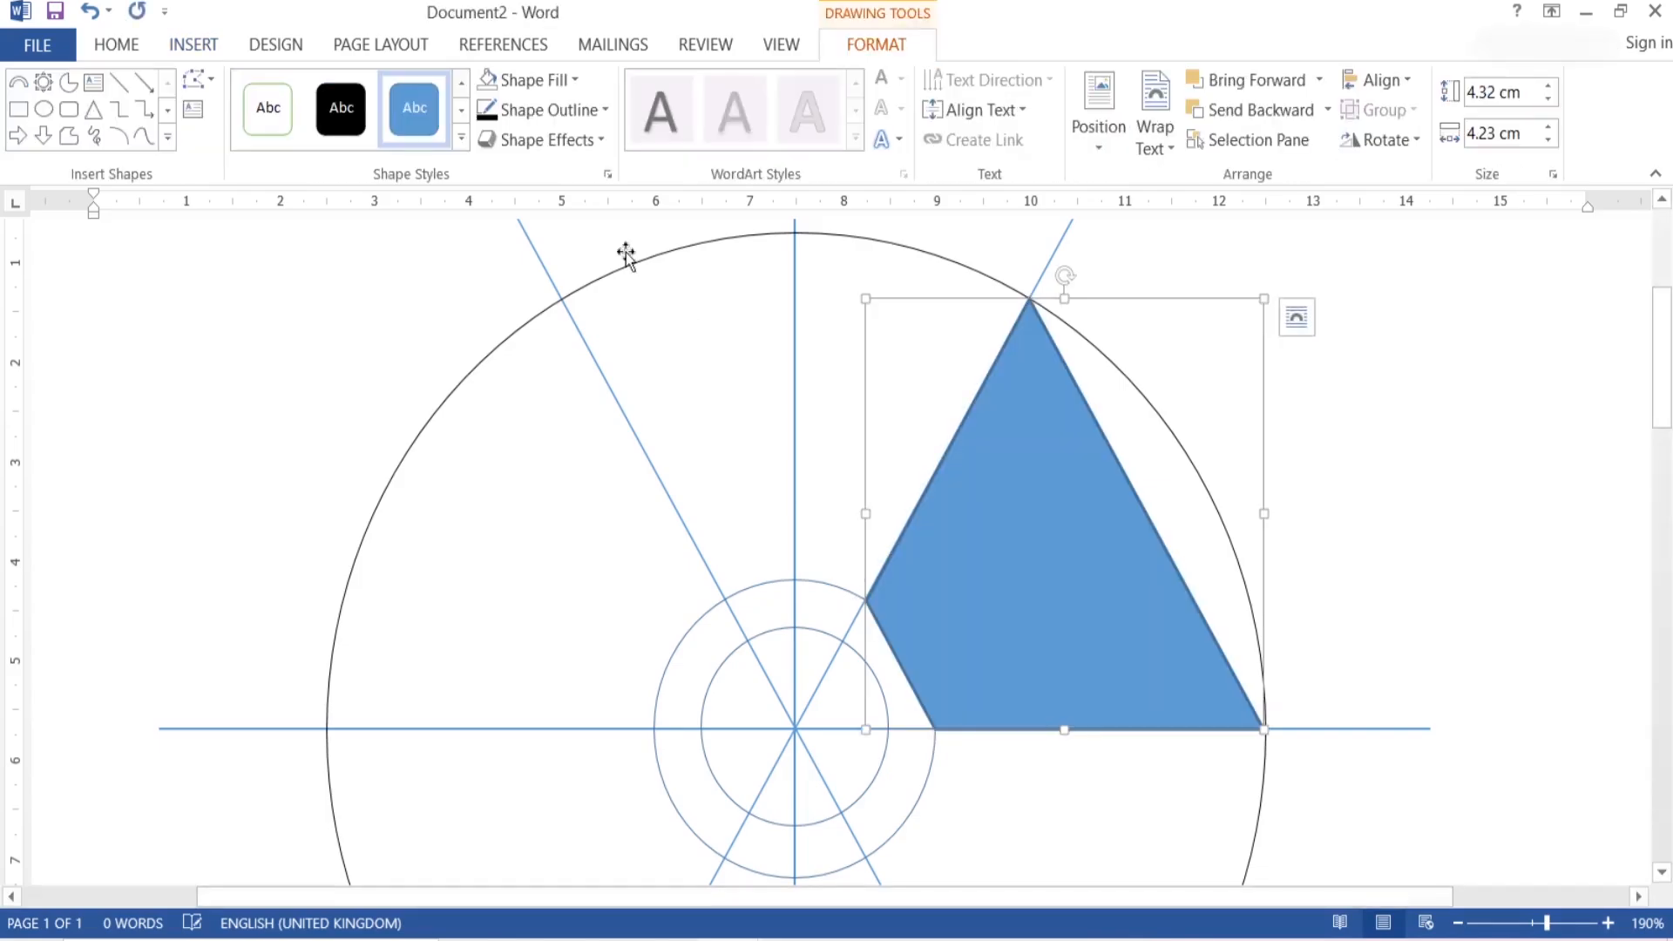
Remove the freeform's fill and give it a red ½ pt outline
left_click(574, 78)
left_click(544, 316)
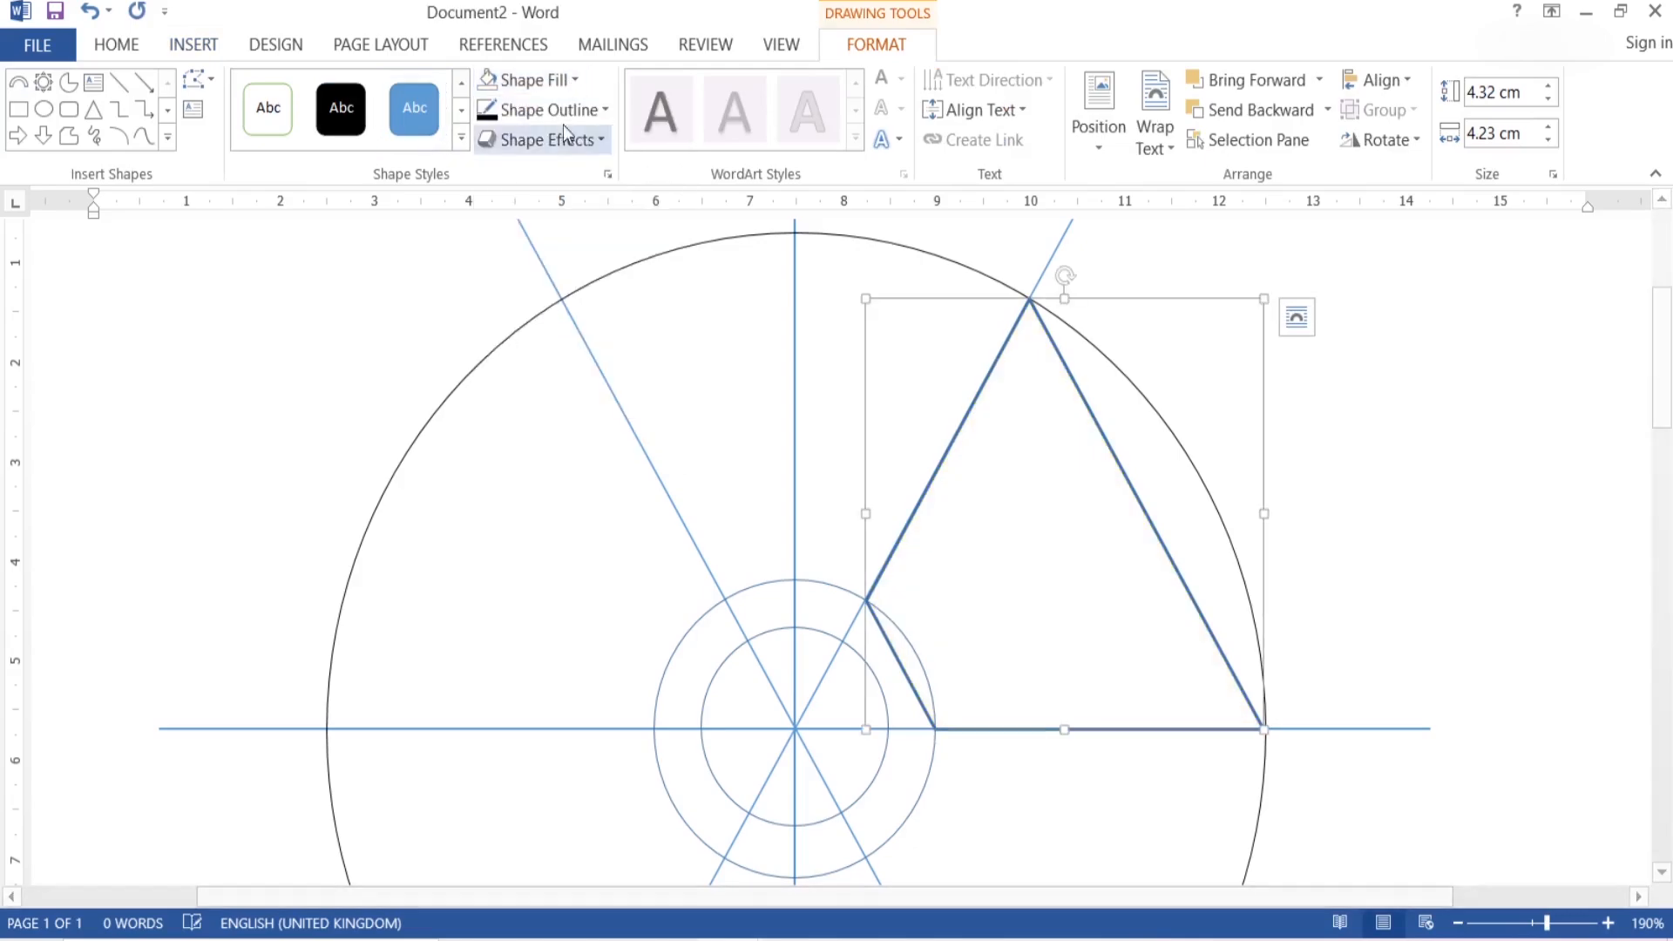
left_click(605, 110)
mouse_move(557, 411)
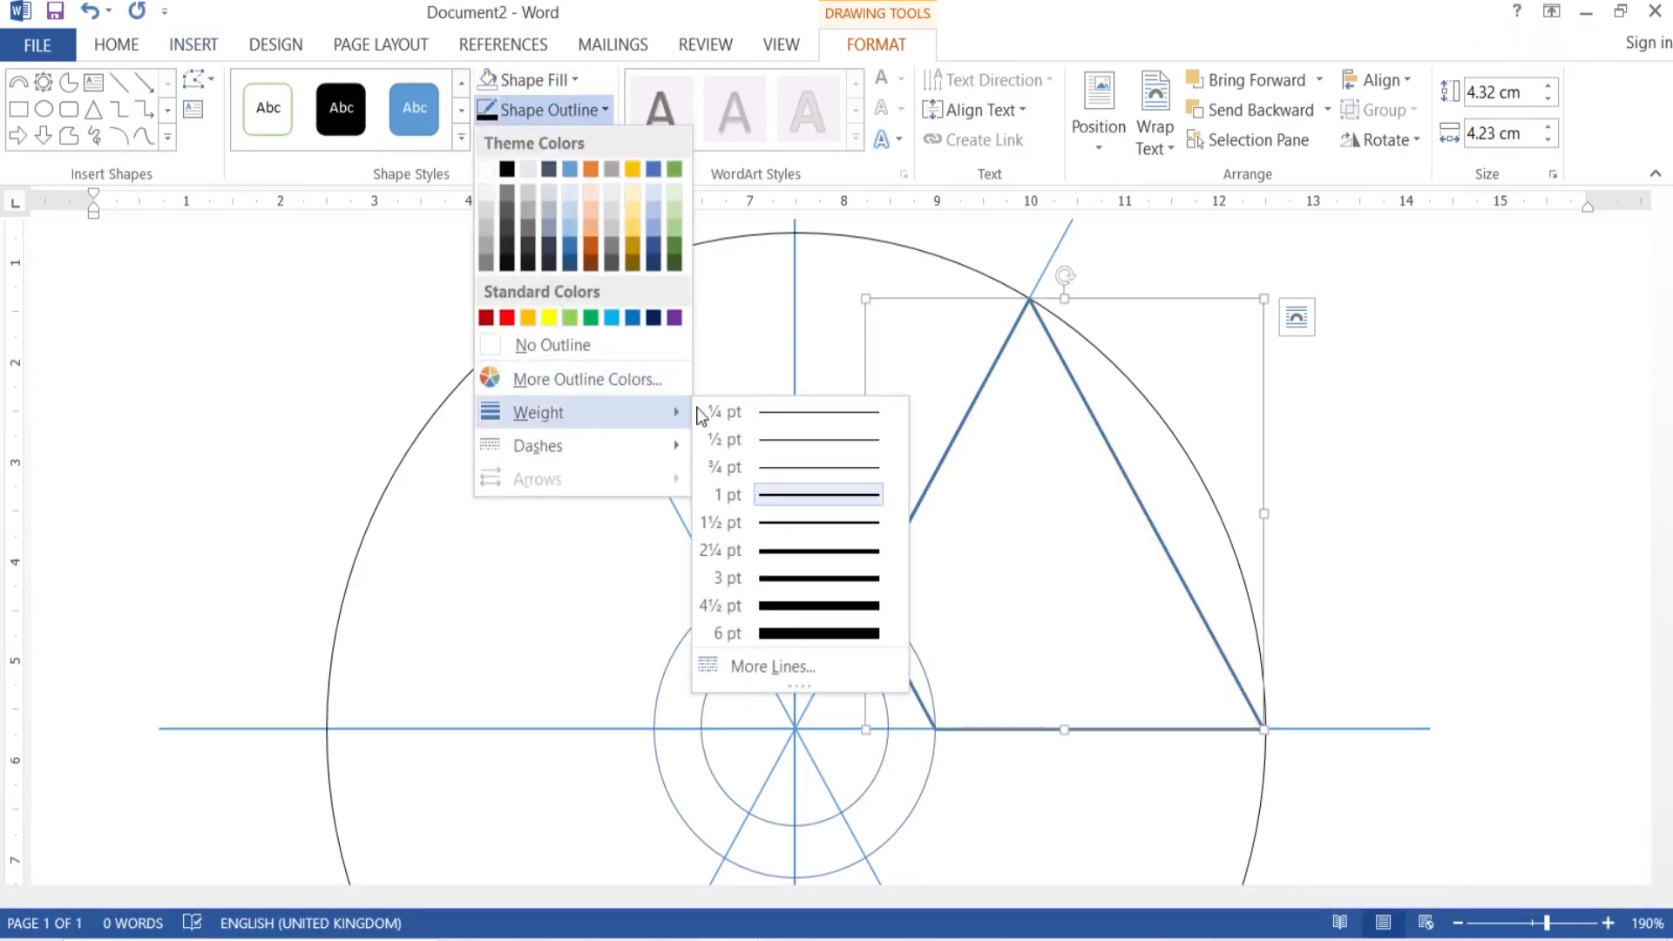
left_click(779, 440)
left_click(604, 110)
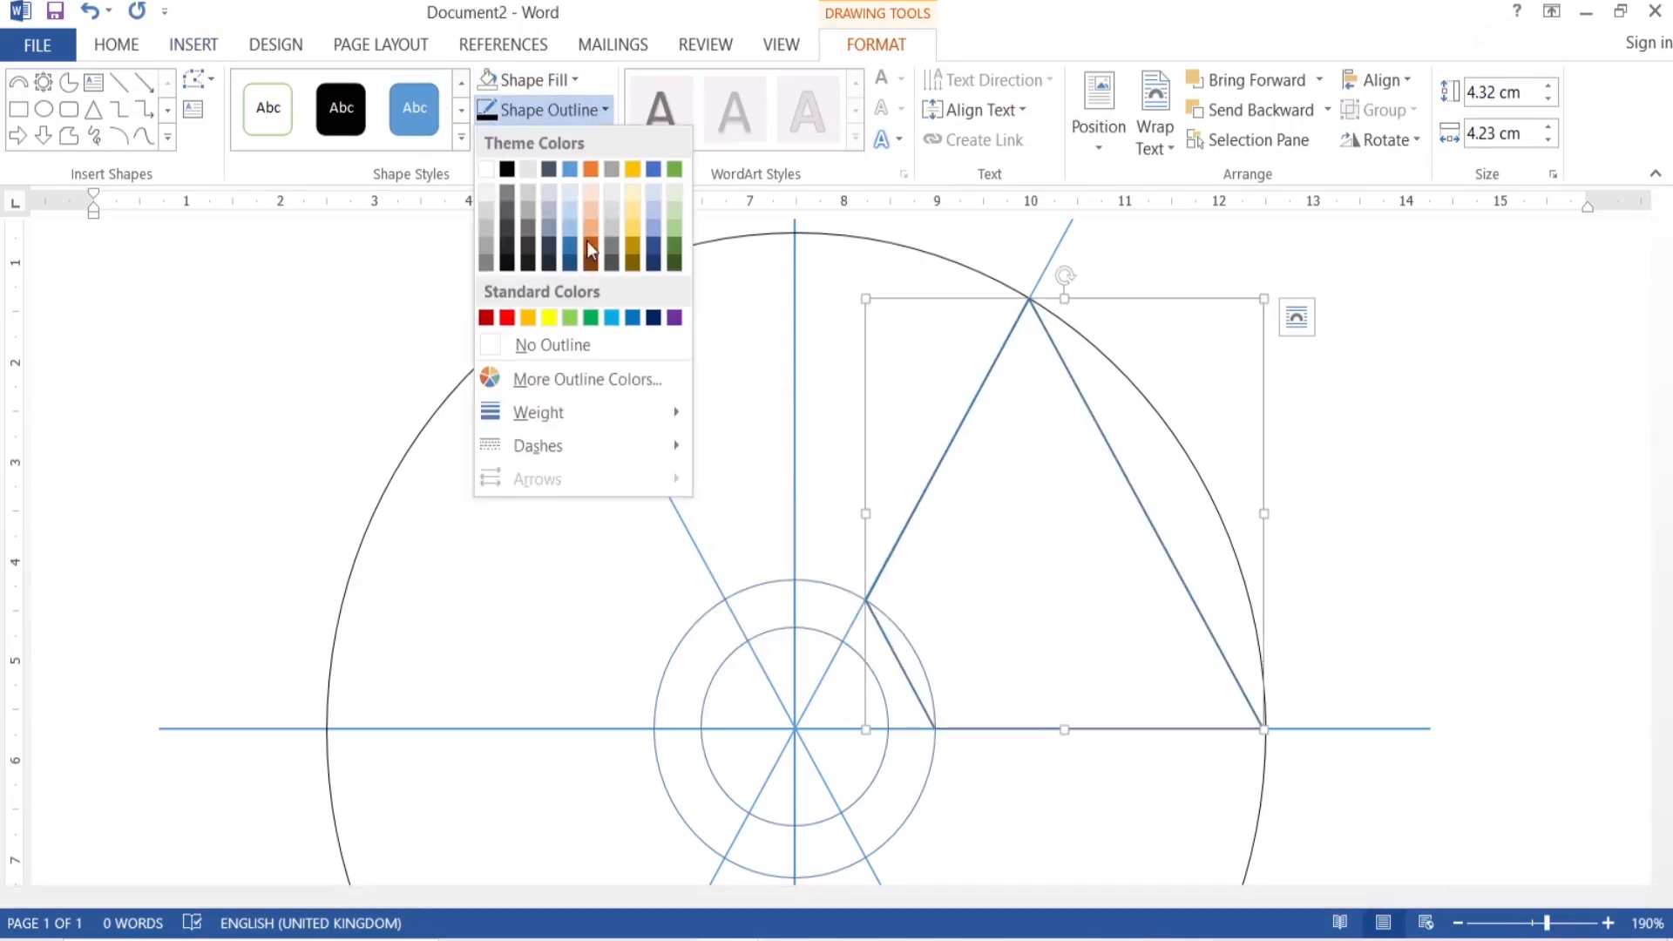
left_click(504, 317)
Edit the freeform's points so that its outer edge curves along the 10 cm circle
left_click(911, 515)
right_click(912, 515)
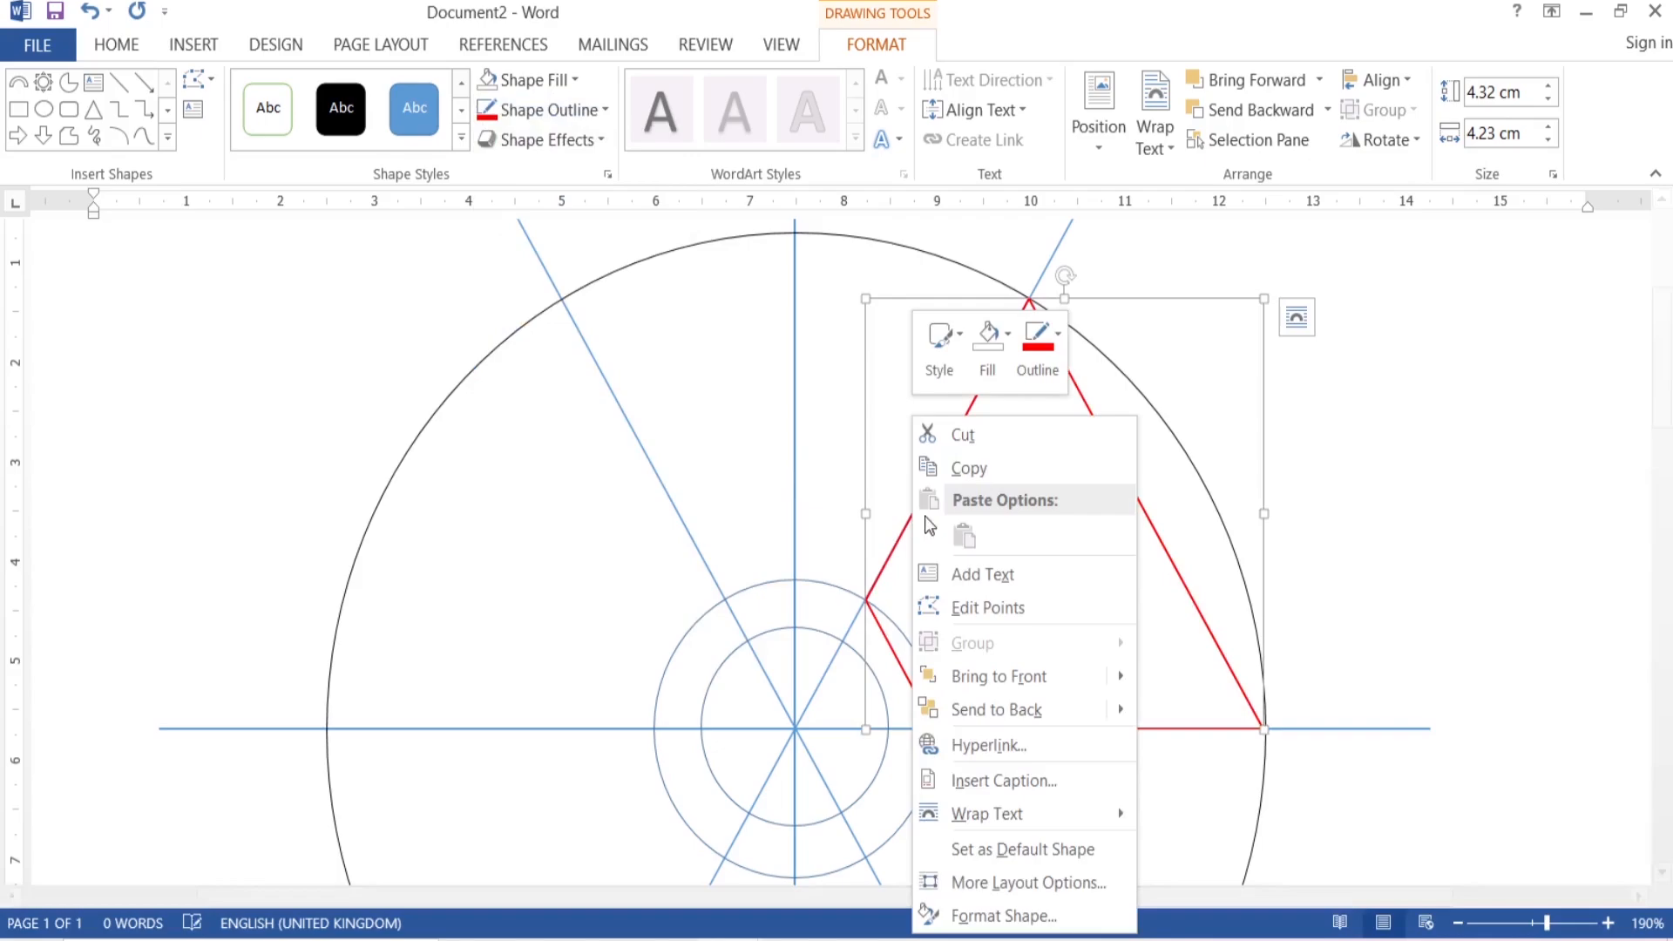
left_click(967, 606)
left_click(1262, 727)
left_click_drag(1186, 581, 1268, 560)
left_click(1030, 300)
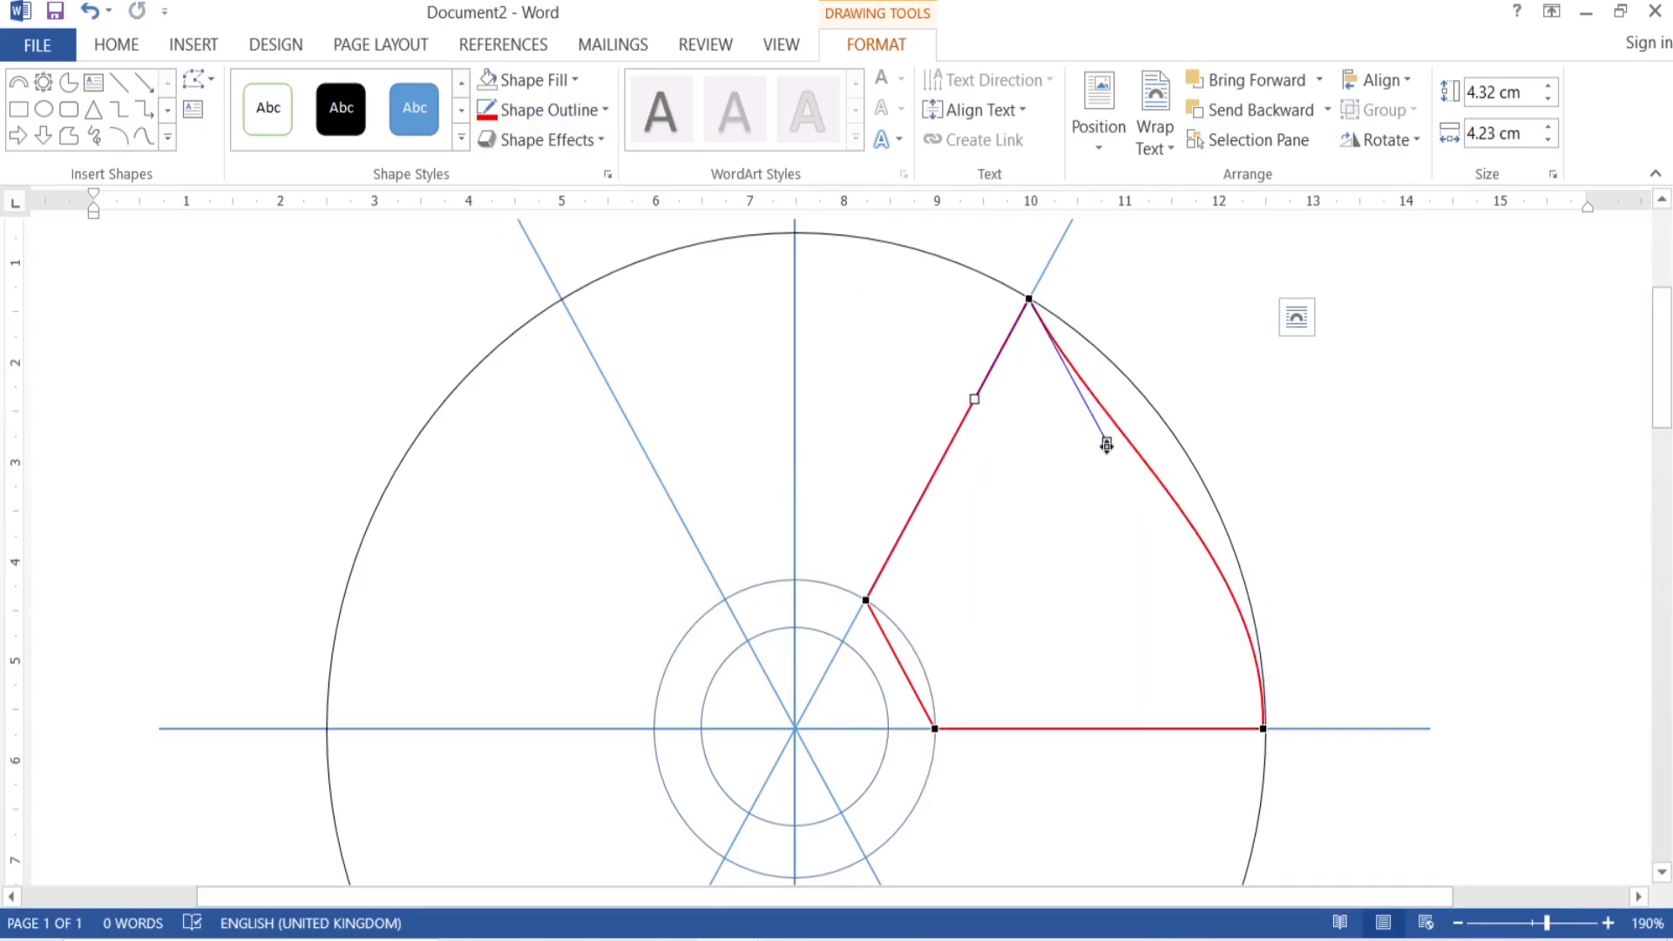
left_click_drag(1107, 441, 1160, 372)
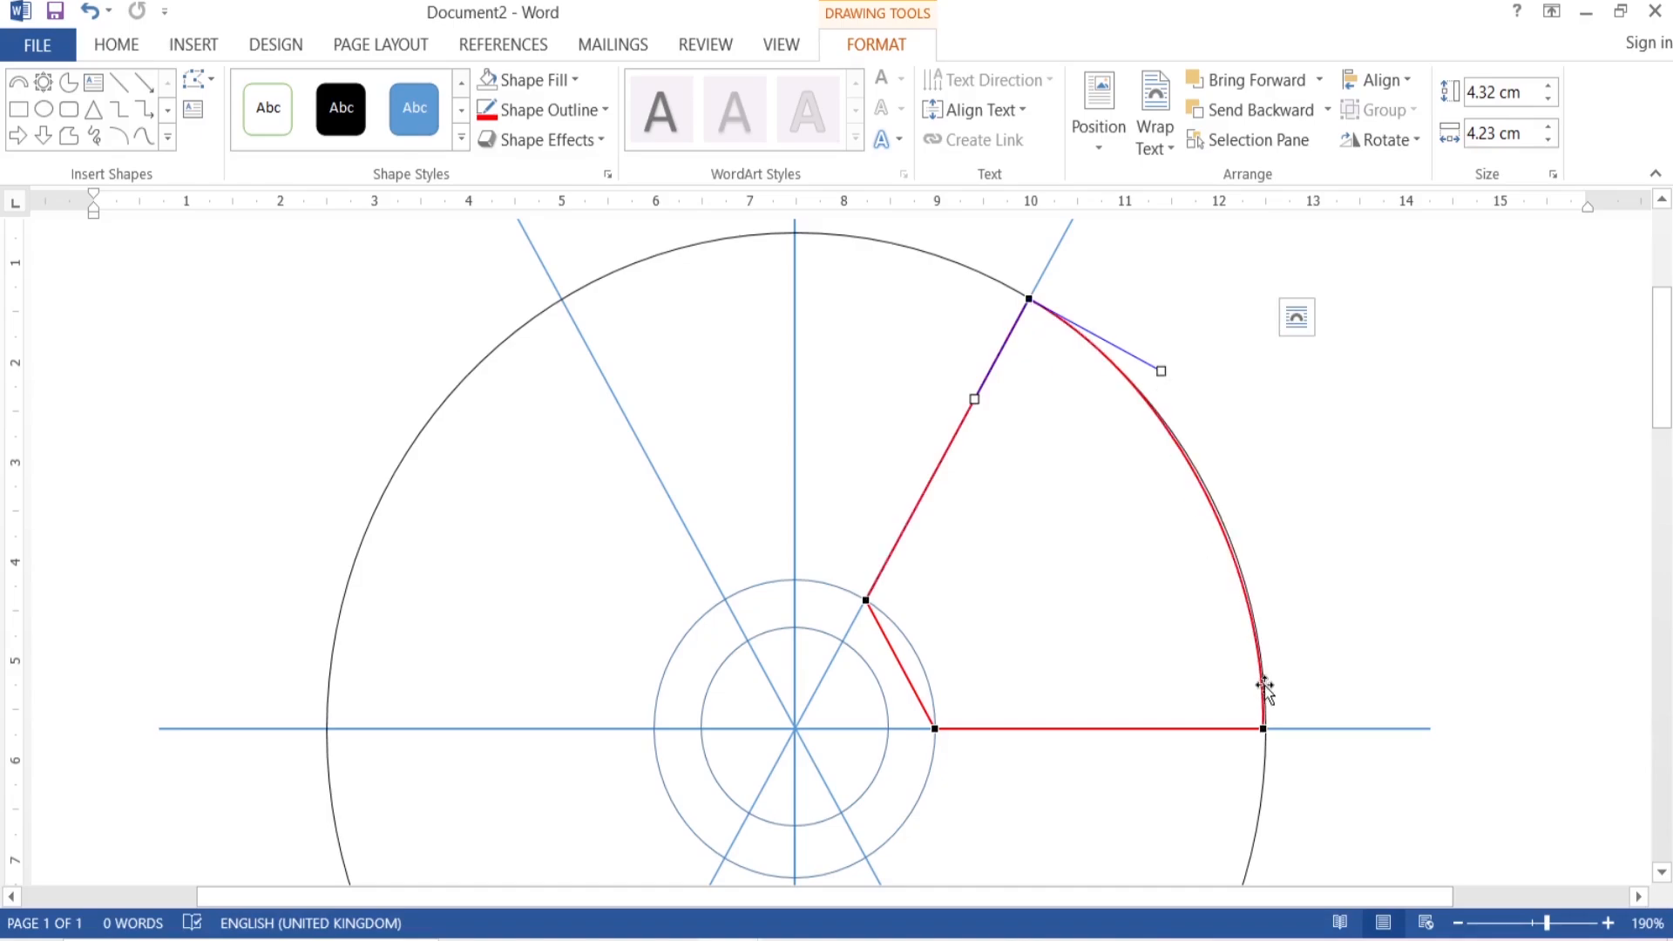
left_click(1265, 728)
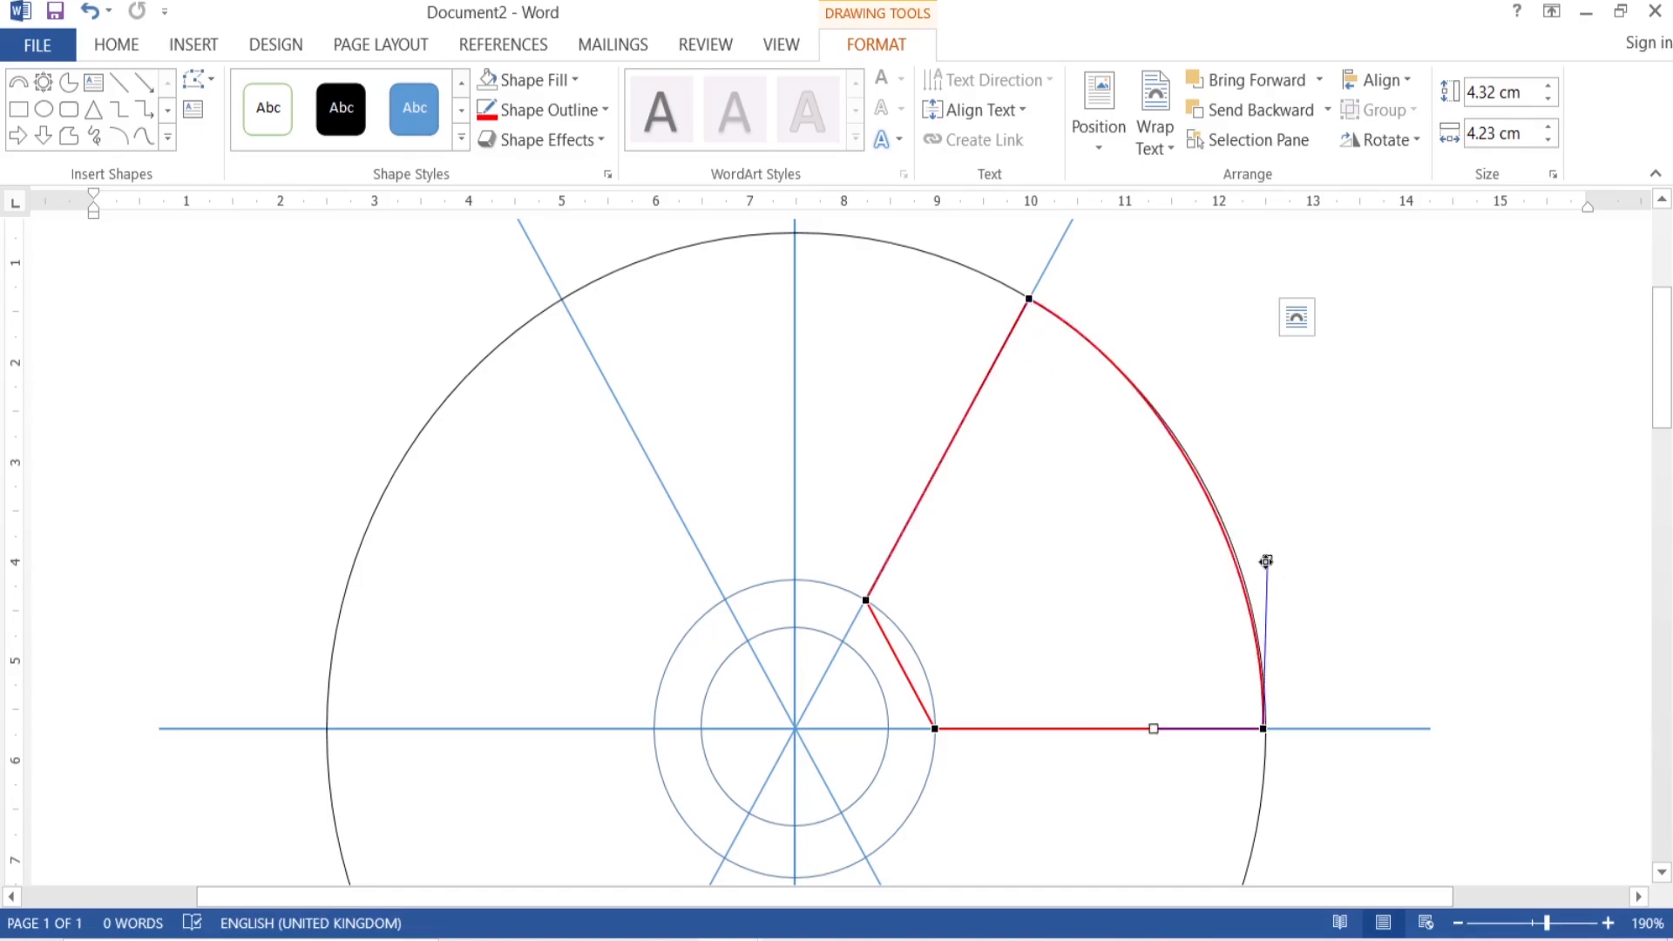
left_click_drag(1265, 561, 1275, 561)
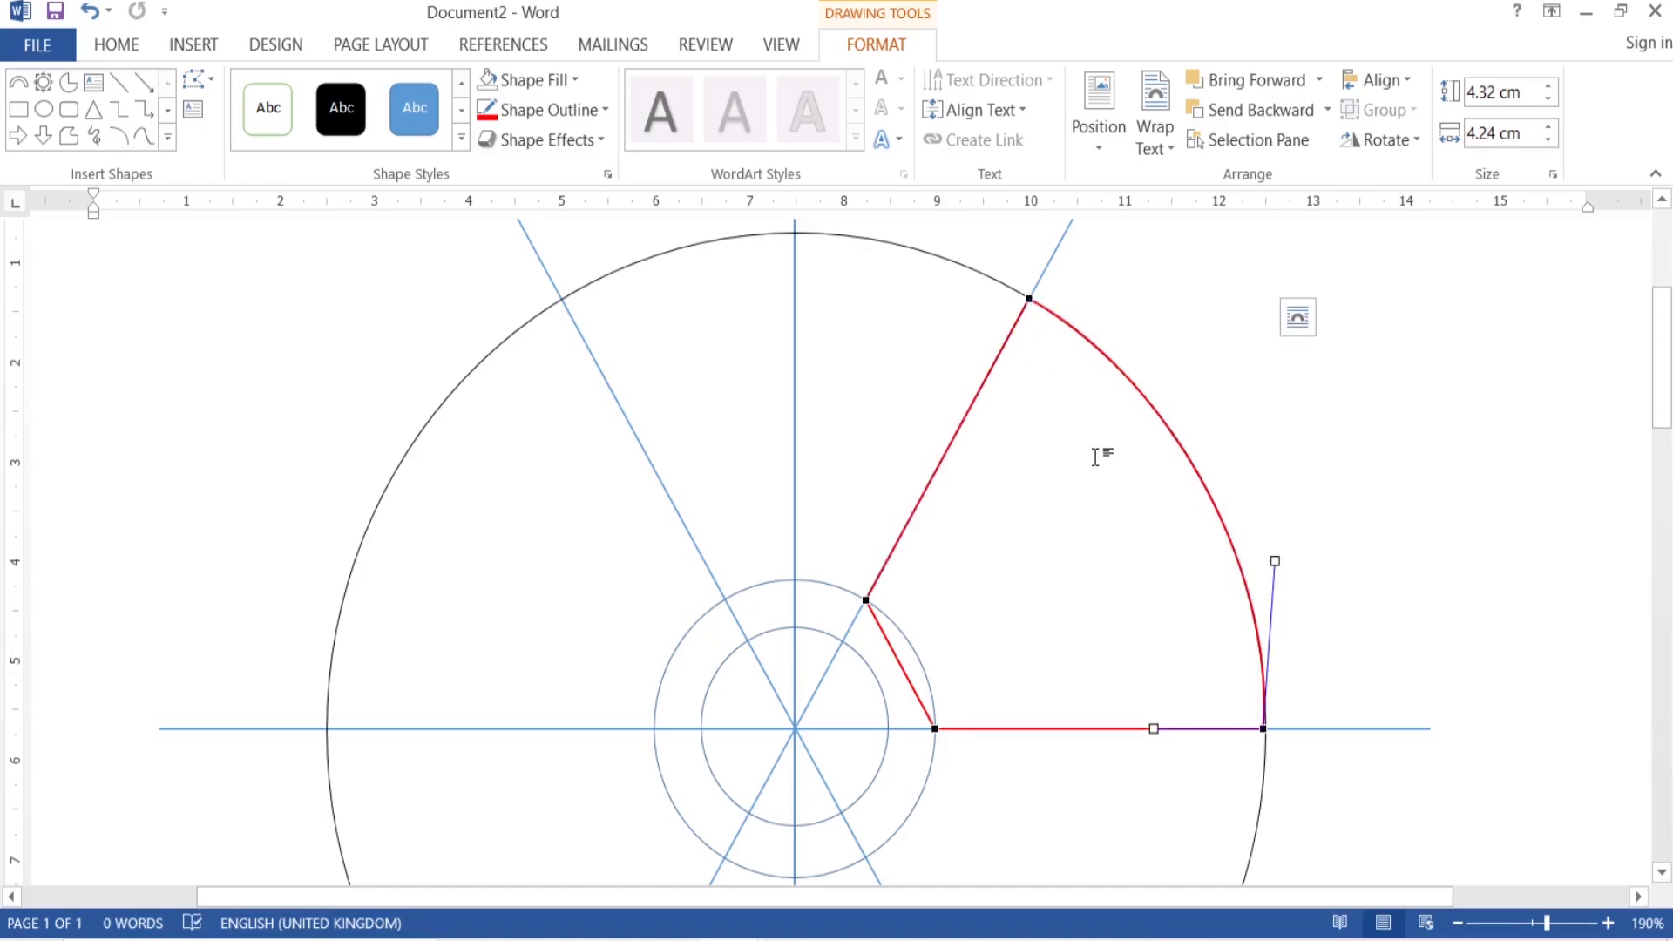
Curve the freeform's inner edge along the 3 cm circle and finish editing its points
left_click(934, 727)
left_click_drag(910, 686, 947, 666)
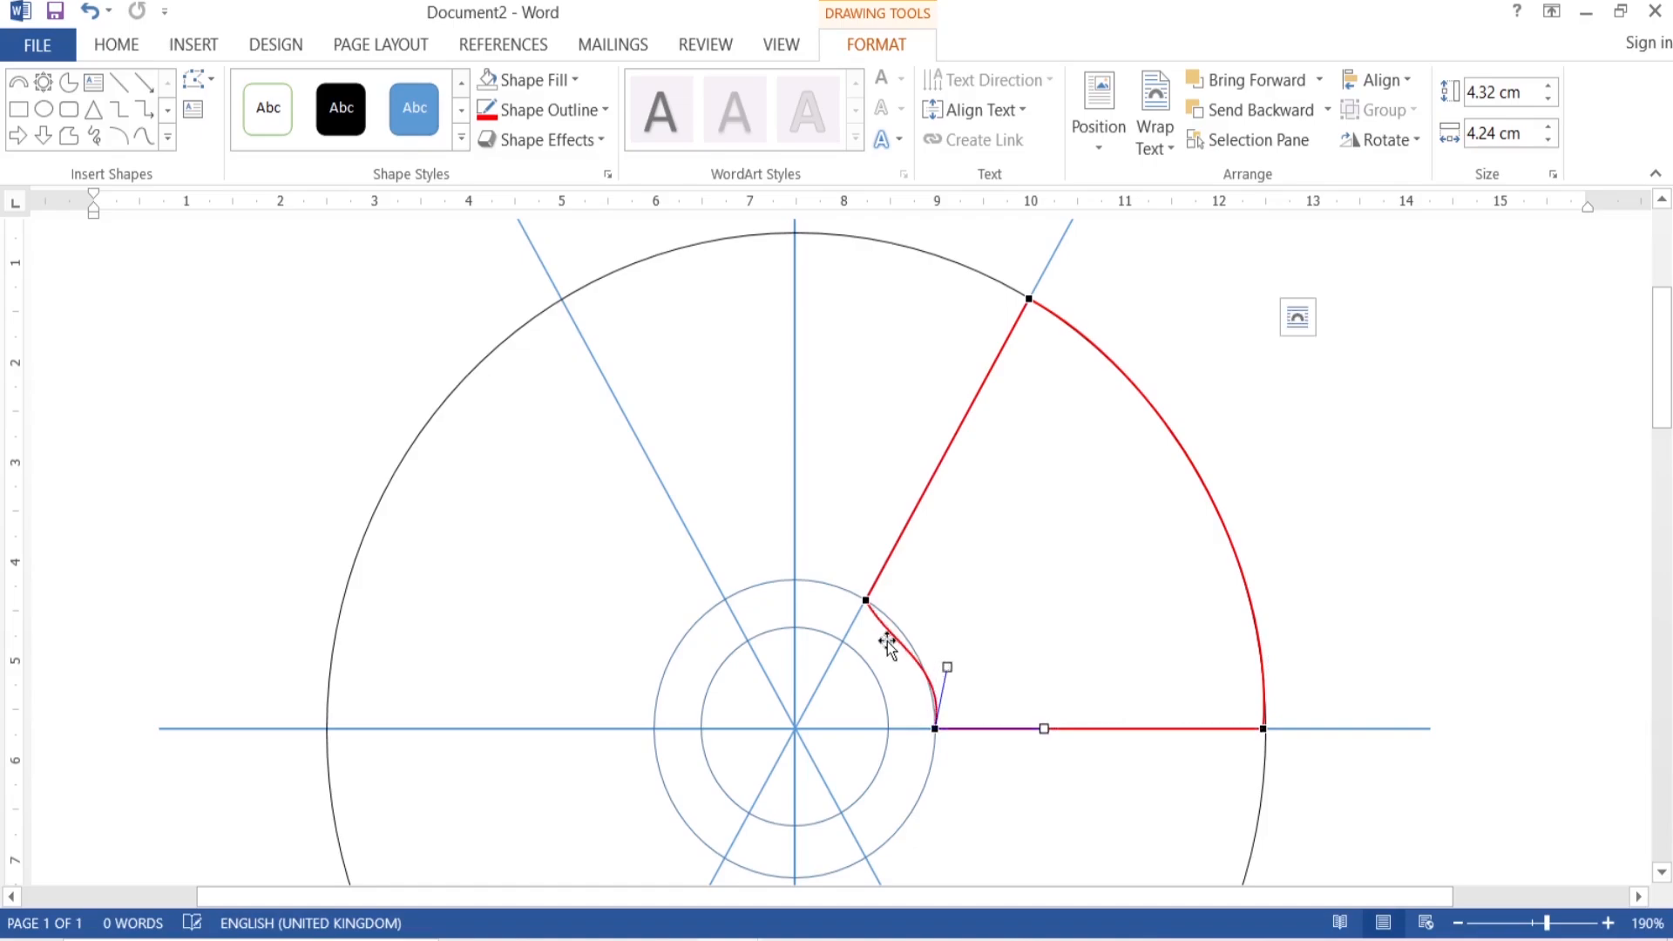
left_click(865, 600)
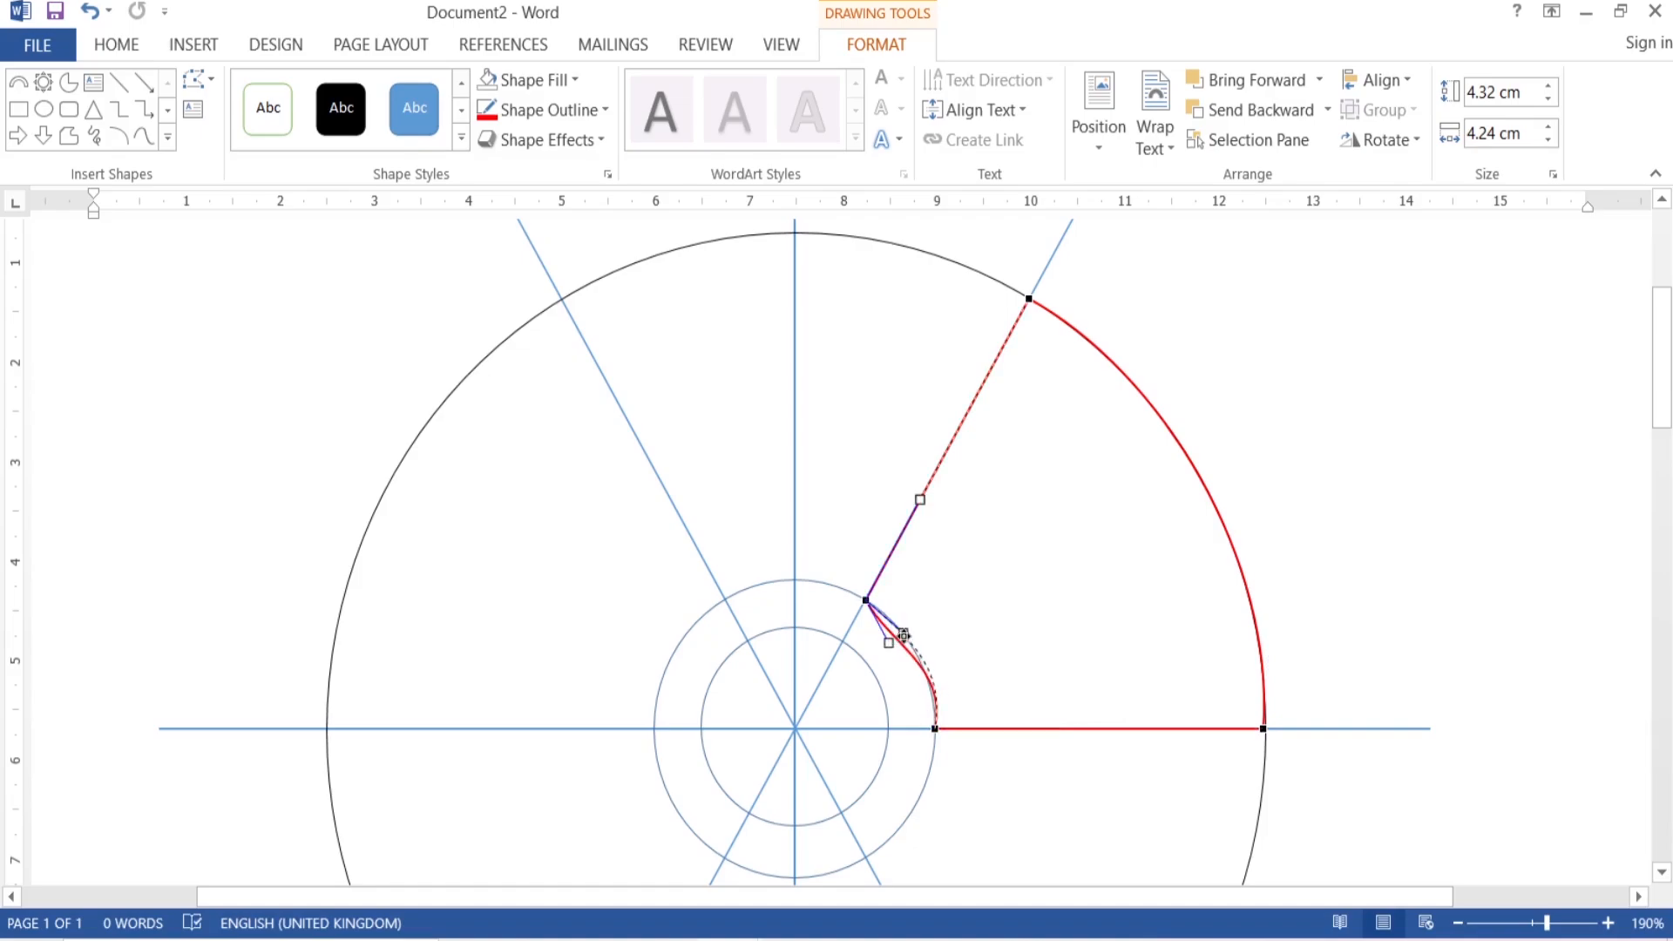
left_click(934, 726)
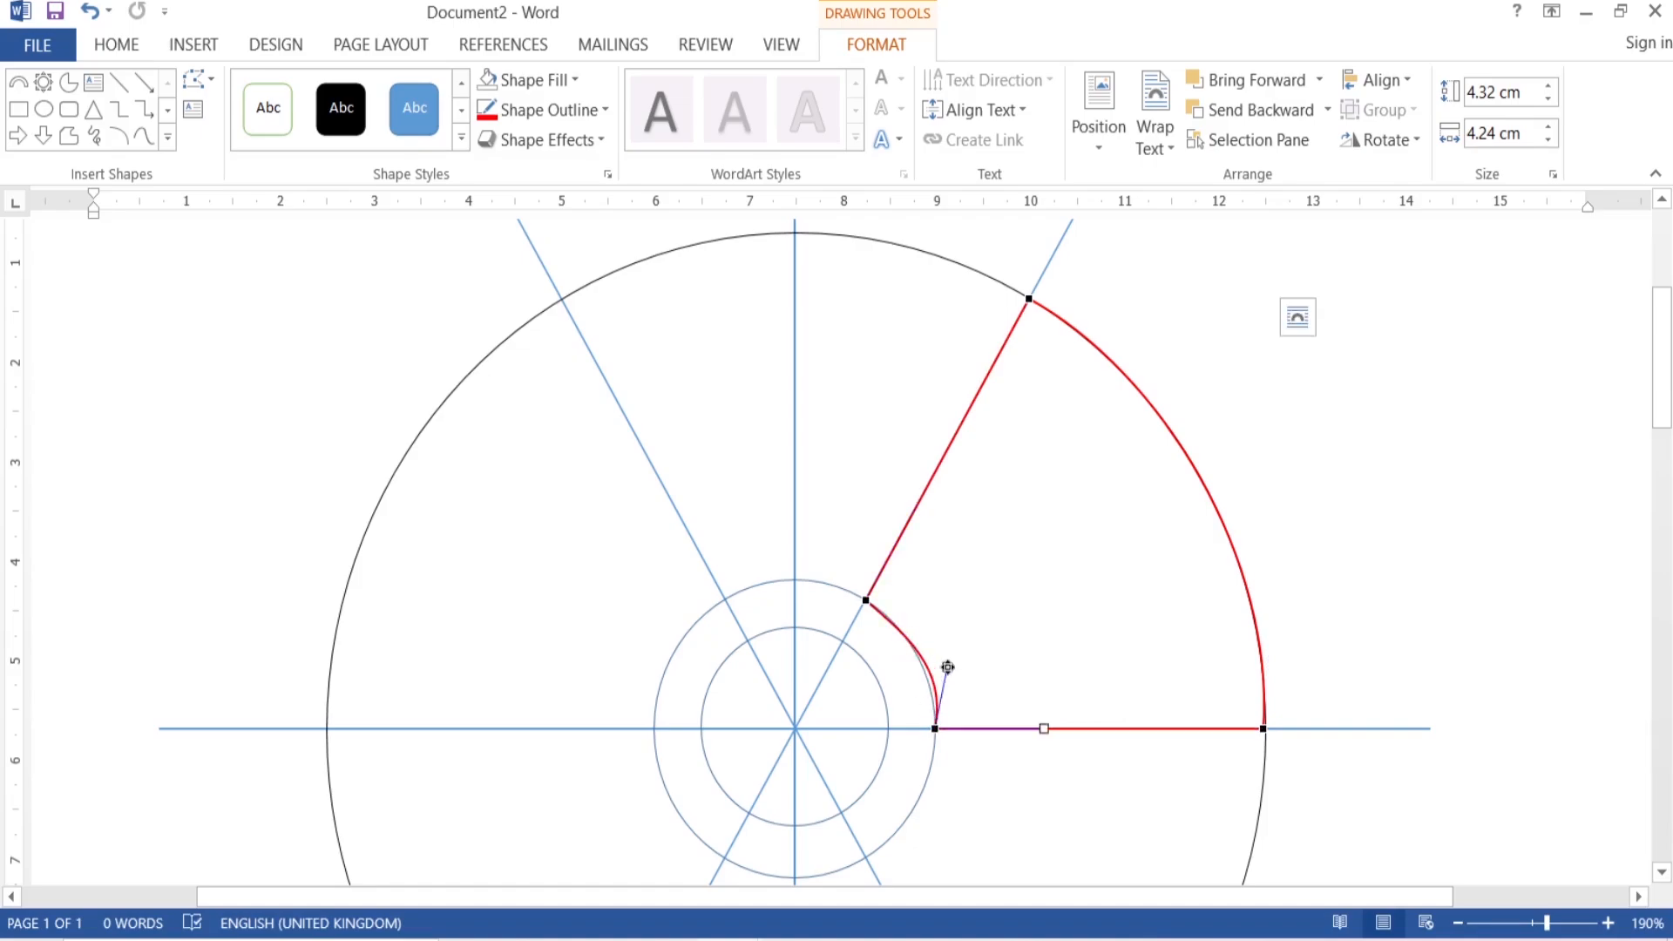
left_click_drag(947, 666, 937, 667)
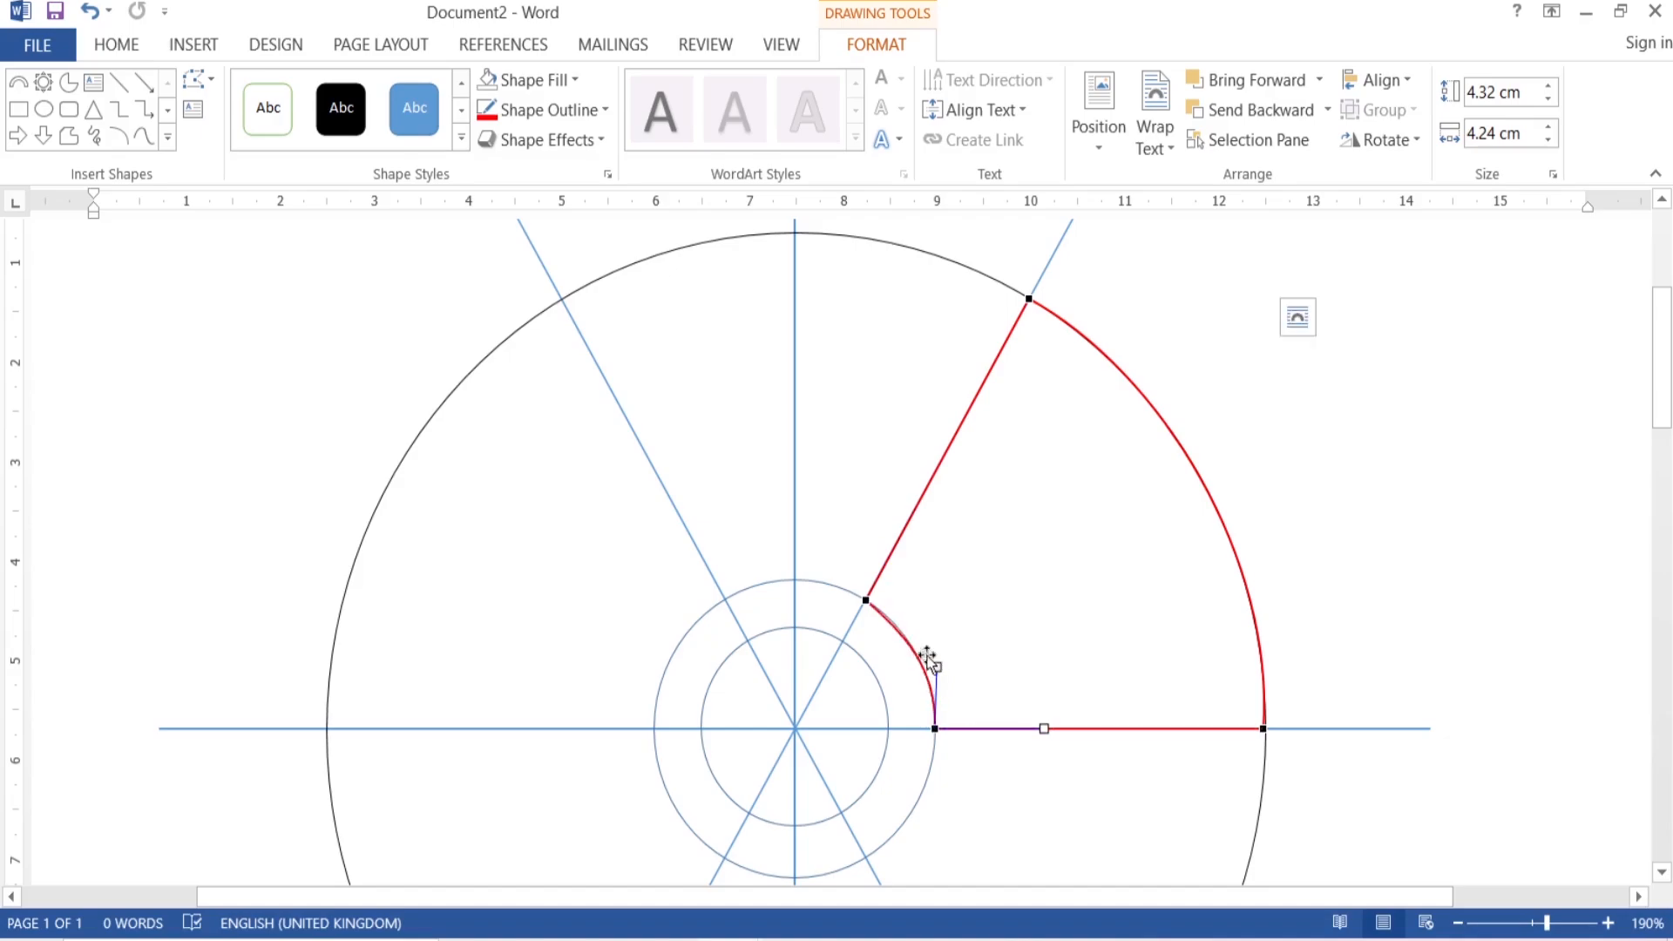
left_click(862, 601)
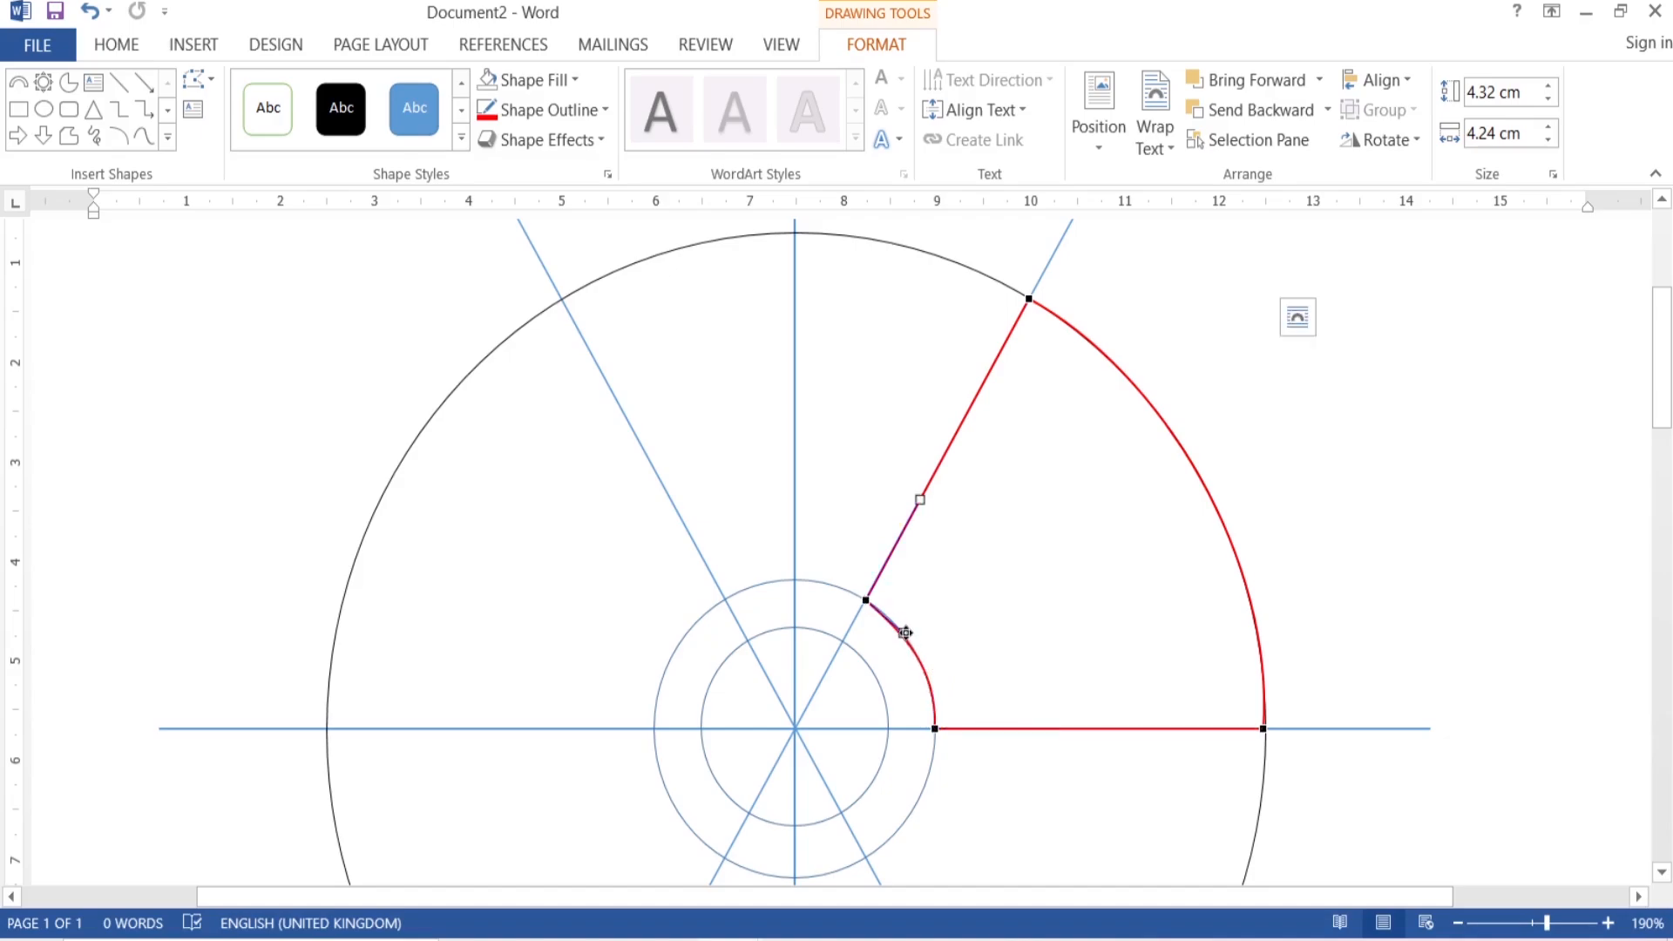
left_click(1263, 728)
left_click(1172, 823)
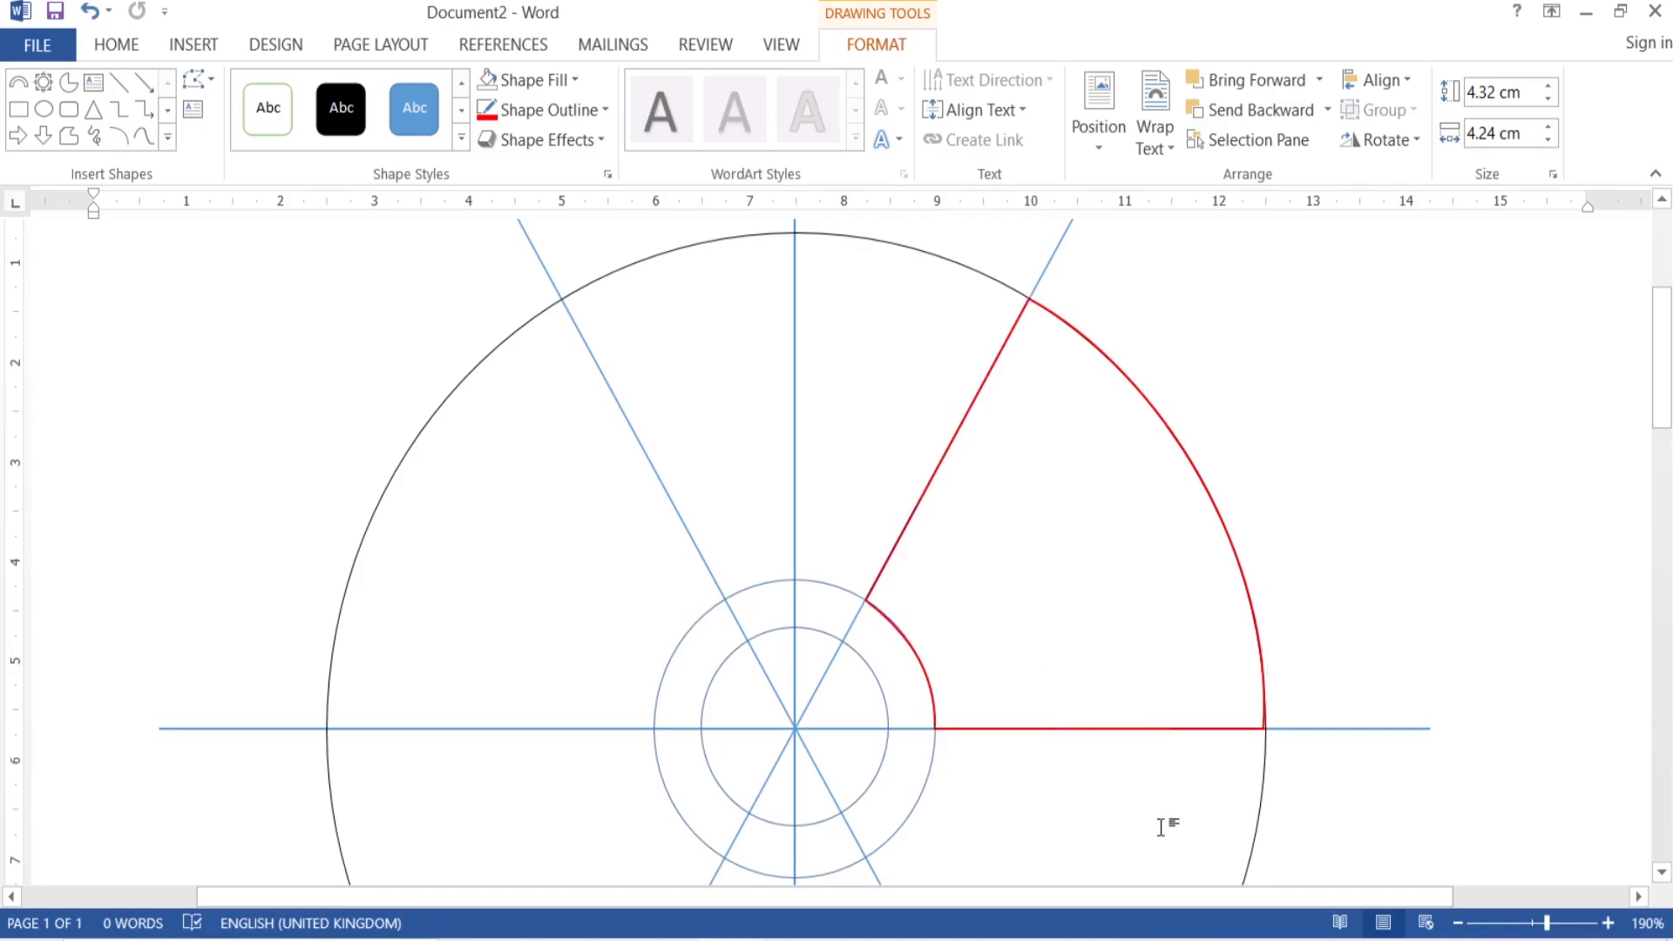
Duplicate the red segment into the upper-left part of the large circle and set the copy's rotation to 120°
left_click(902, 725)
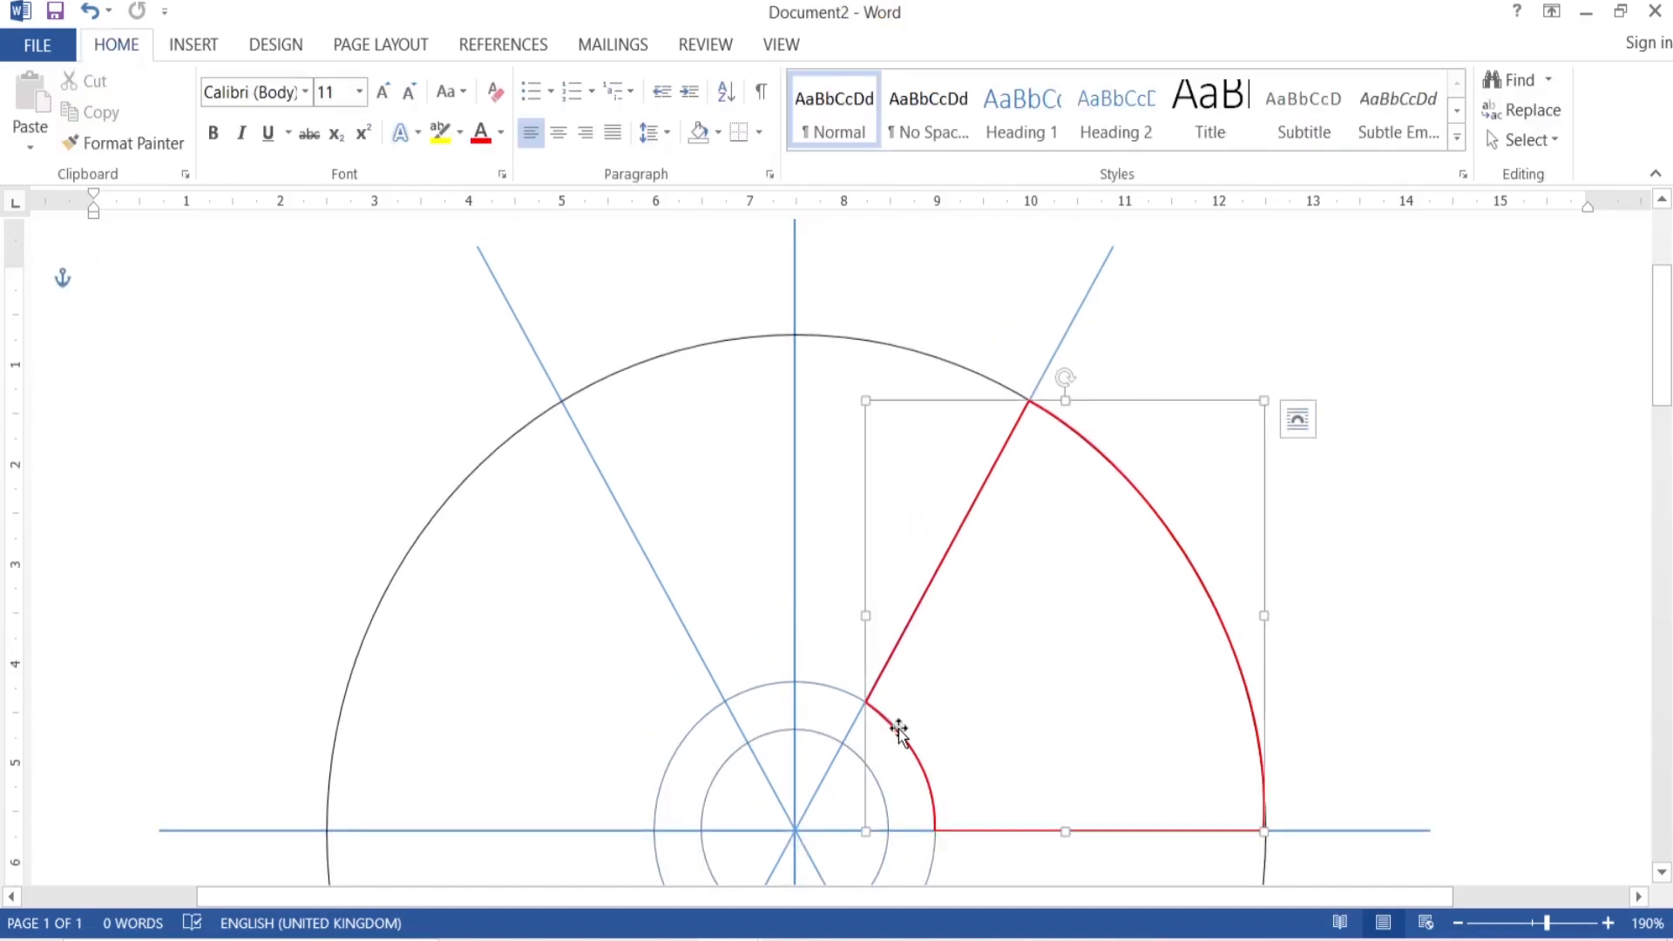
left_click_drag(898, 728, 501, 686)
left_click(1383, 139)
left_click(1425, 299)
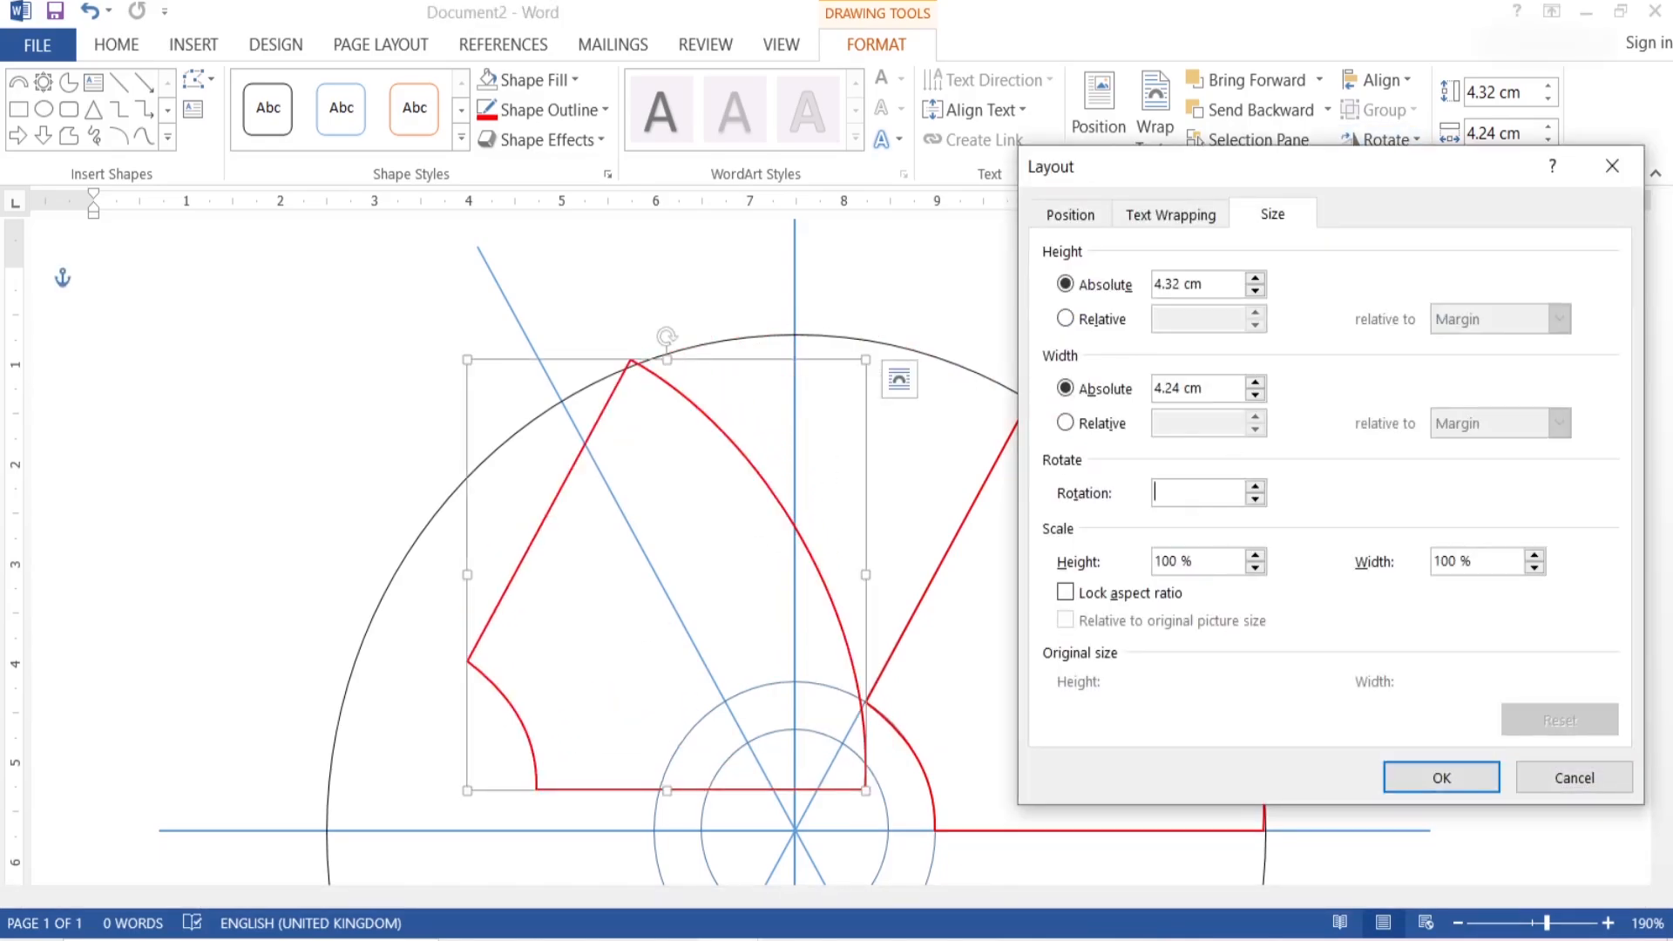
left_click(1168, 493)
type("120")
key("Return")
Set the rotation of the copied red segment in the upper-left part of the large circle to 240°
scroll(1073, 555, "down", 1)
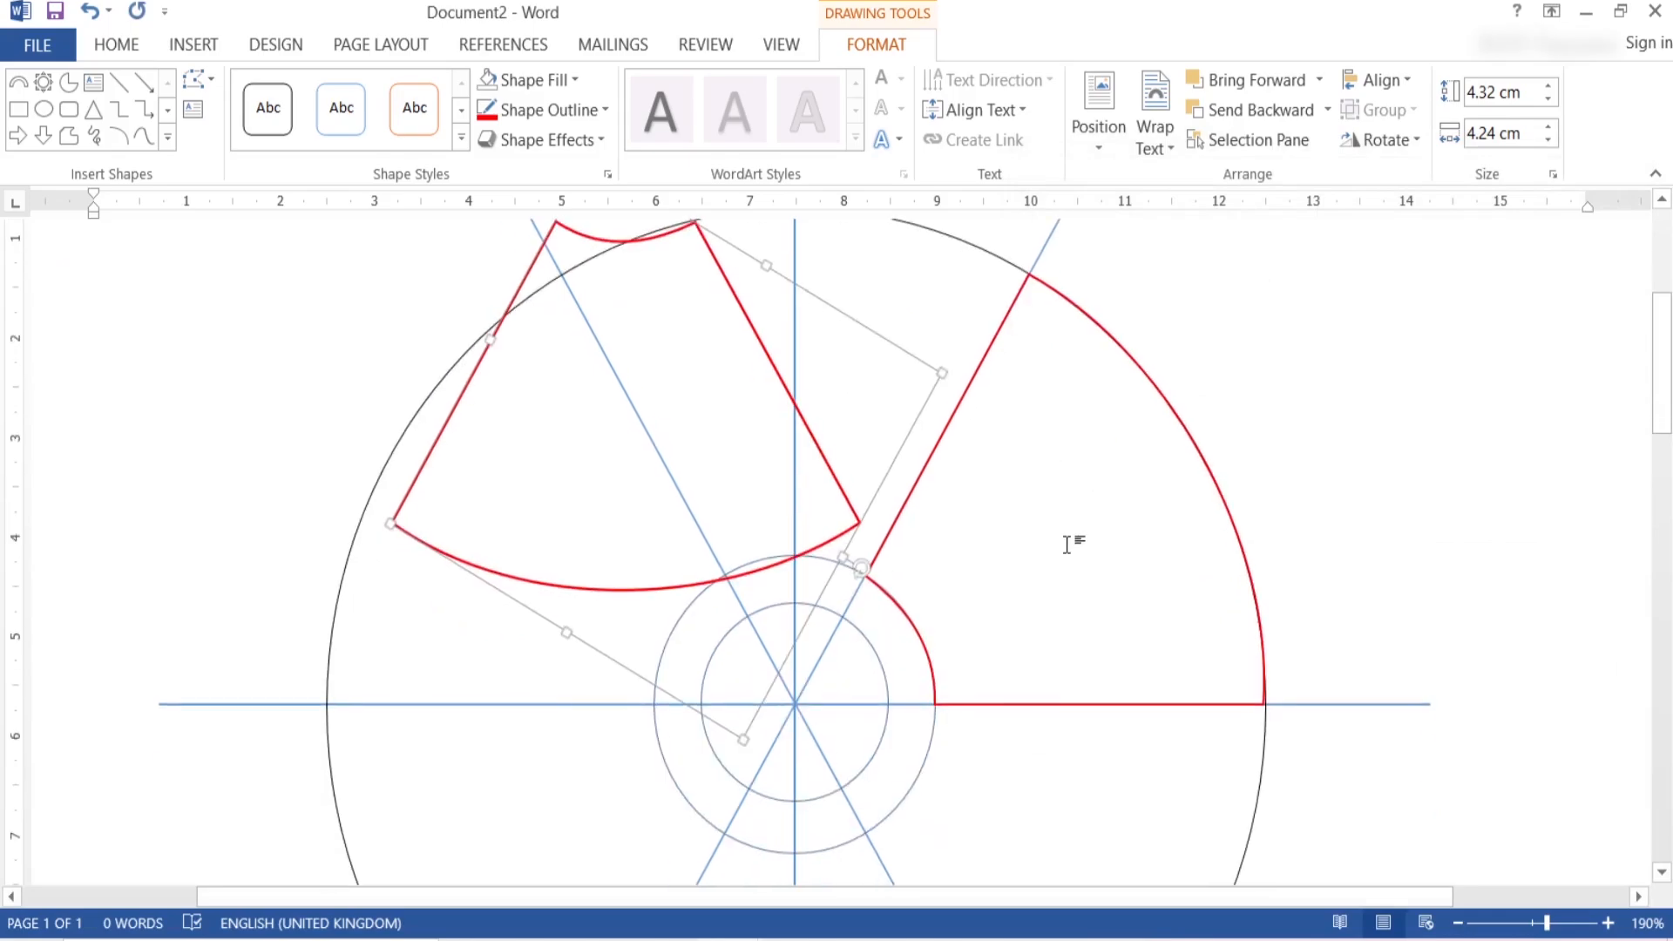
left_click(1383, 139)
left_click(1388, 305)
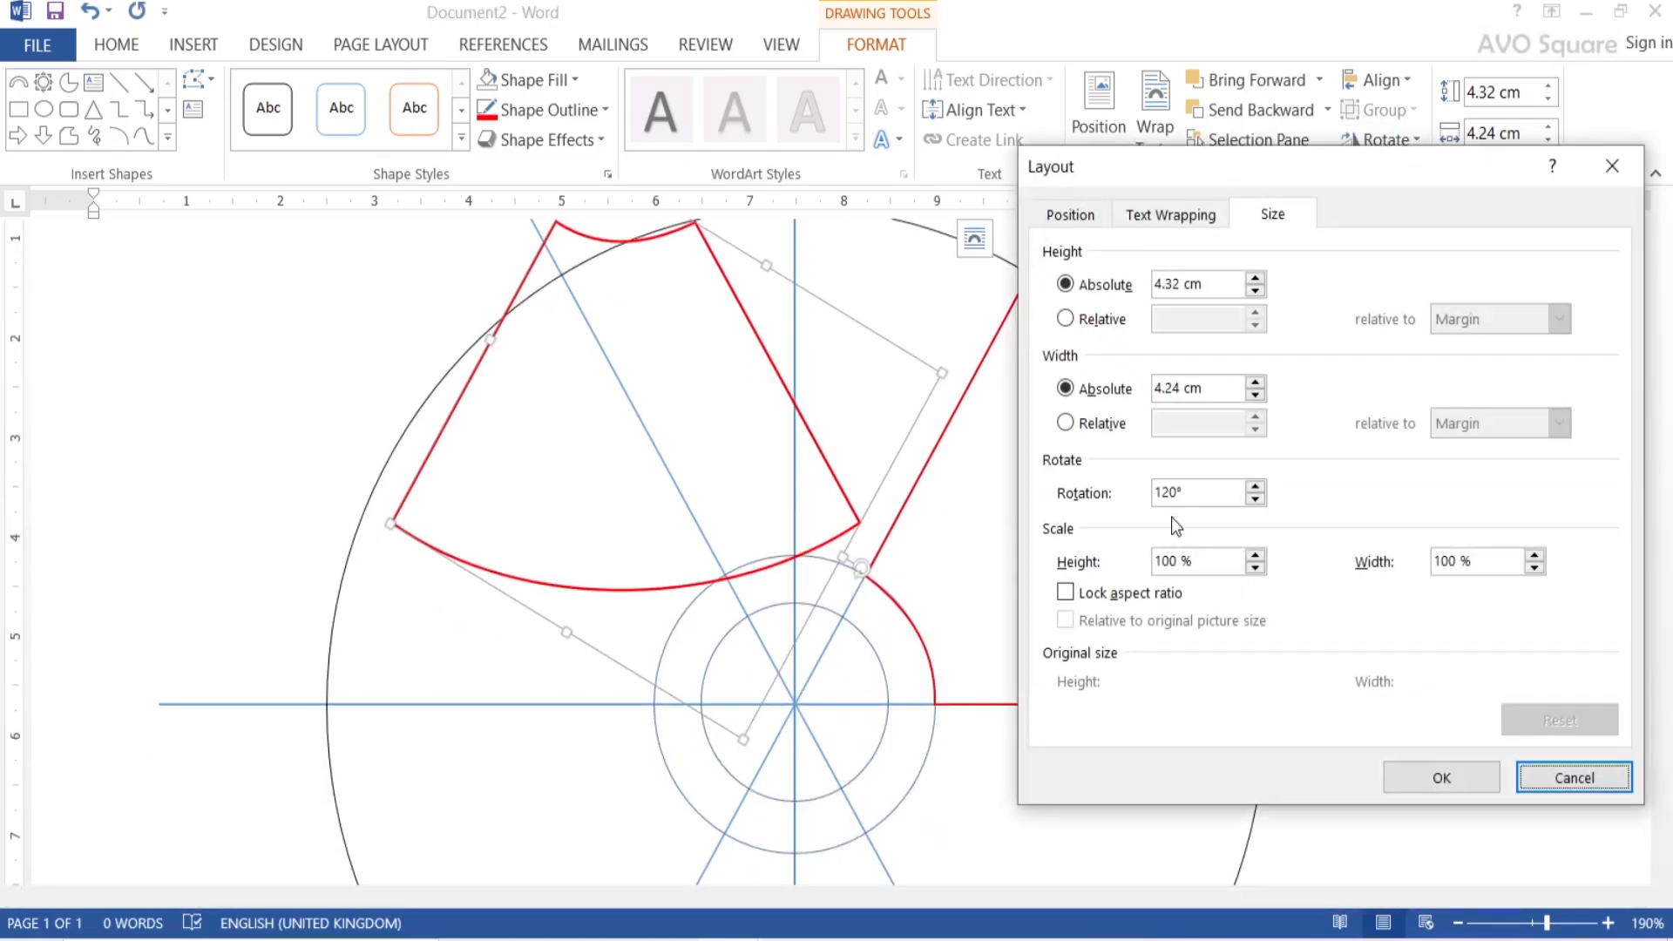
type("2")
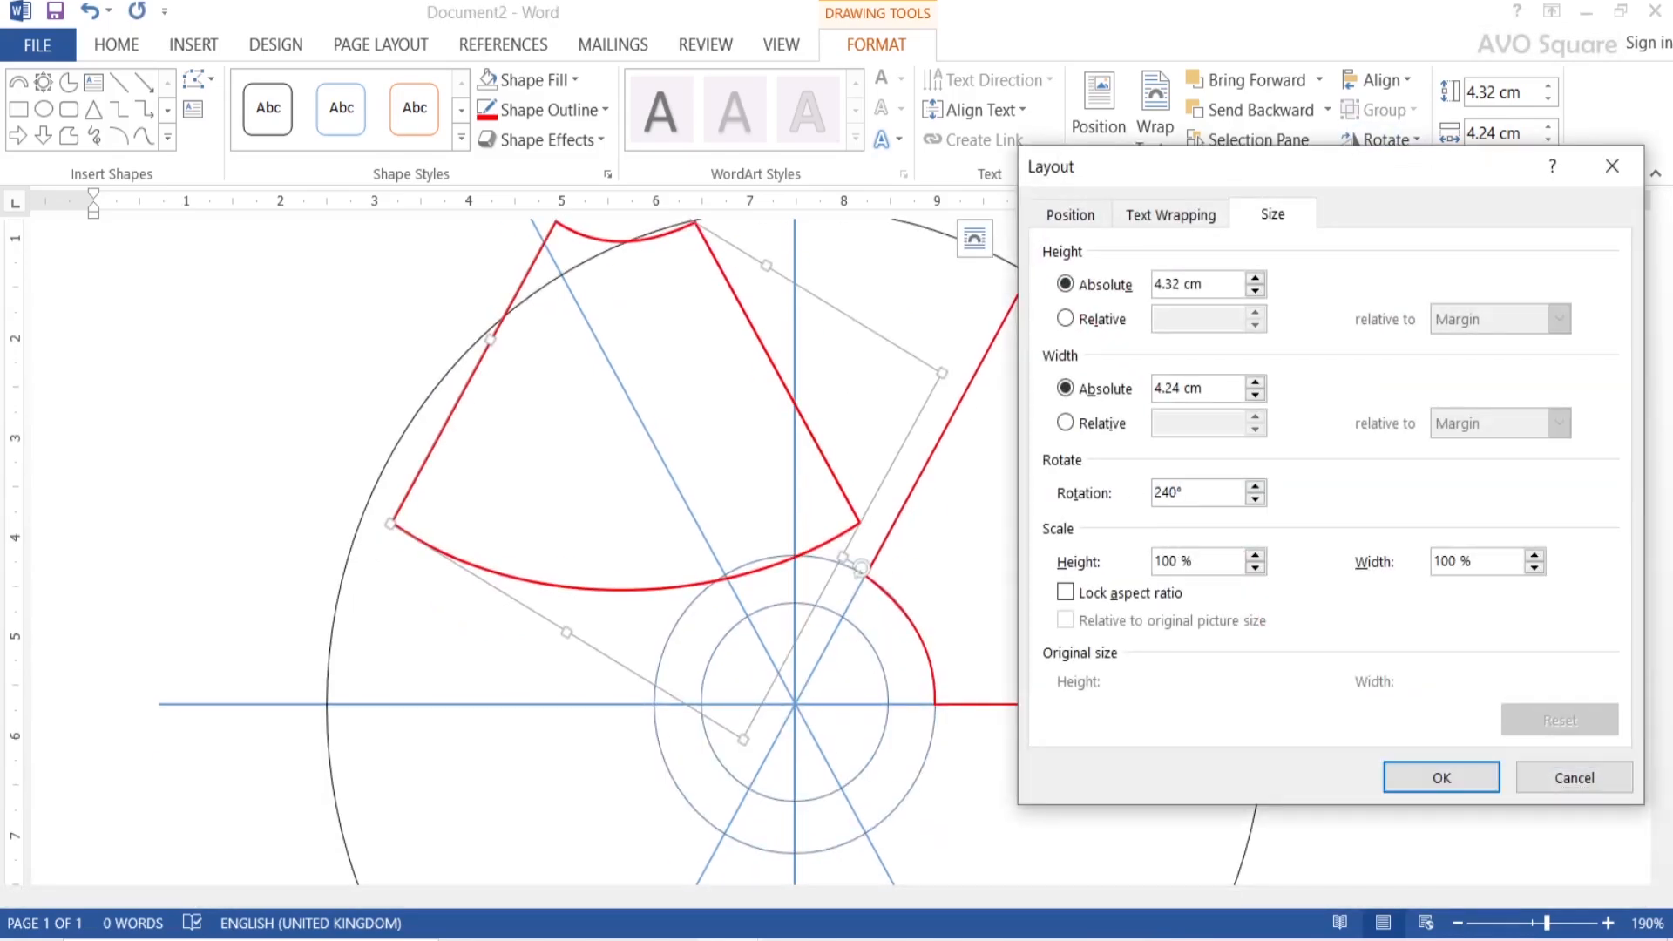
key("Return")
Fit the rotated copy between the horizontal line and the upper-left slanted line, with its arcs on the 3 cm and 10 cm circles
left_click_drag(541, 417, 358, 531)
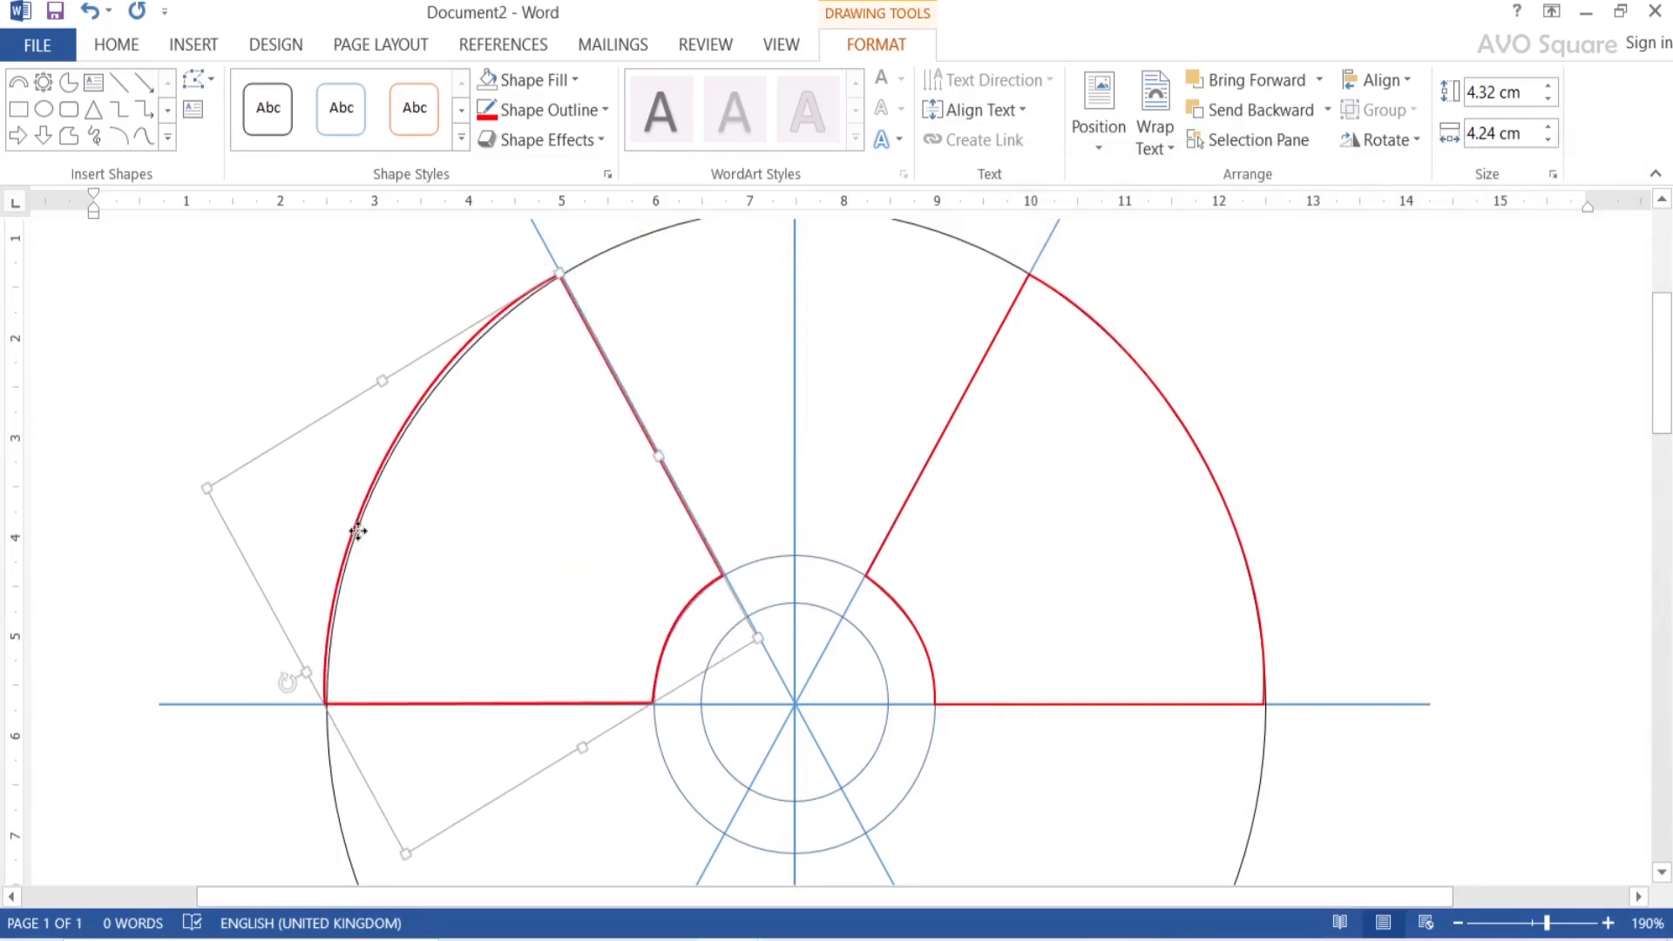
key("ctrl+Right")
key("ctrl+Right")
key("ctrl+Right")
key("ctrl+Right")
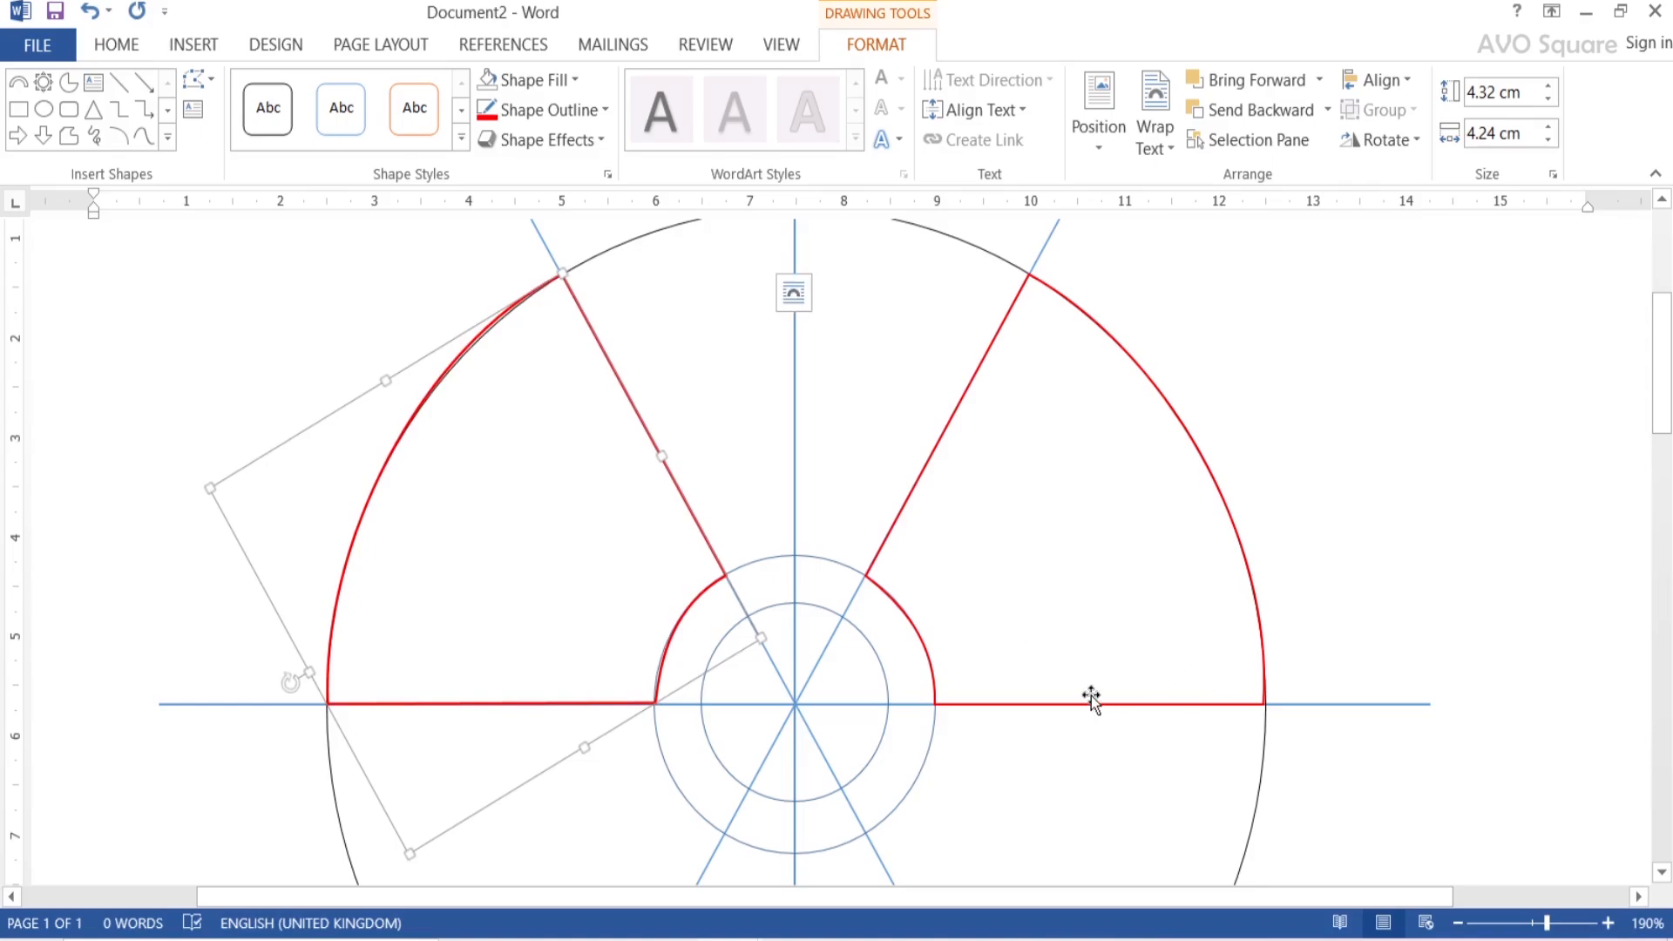
Duplicate the right-hand red segment into the lower part of the large circle, turn the copy to about 103° and undo its last move
left_click(909, 504)
left_click_drag(908, 503, 891, 686)
scroll(1001, 422, "down", 5)
left_click_drag(1001, 390, 885, 735)
left_click_drag(926, 287, 1139, 568)
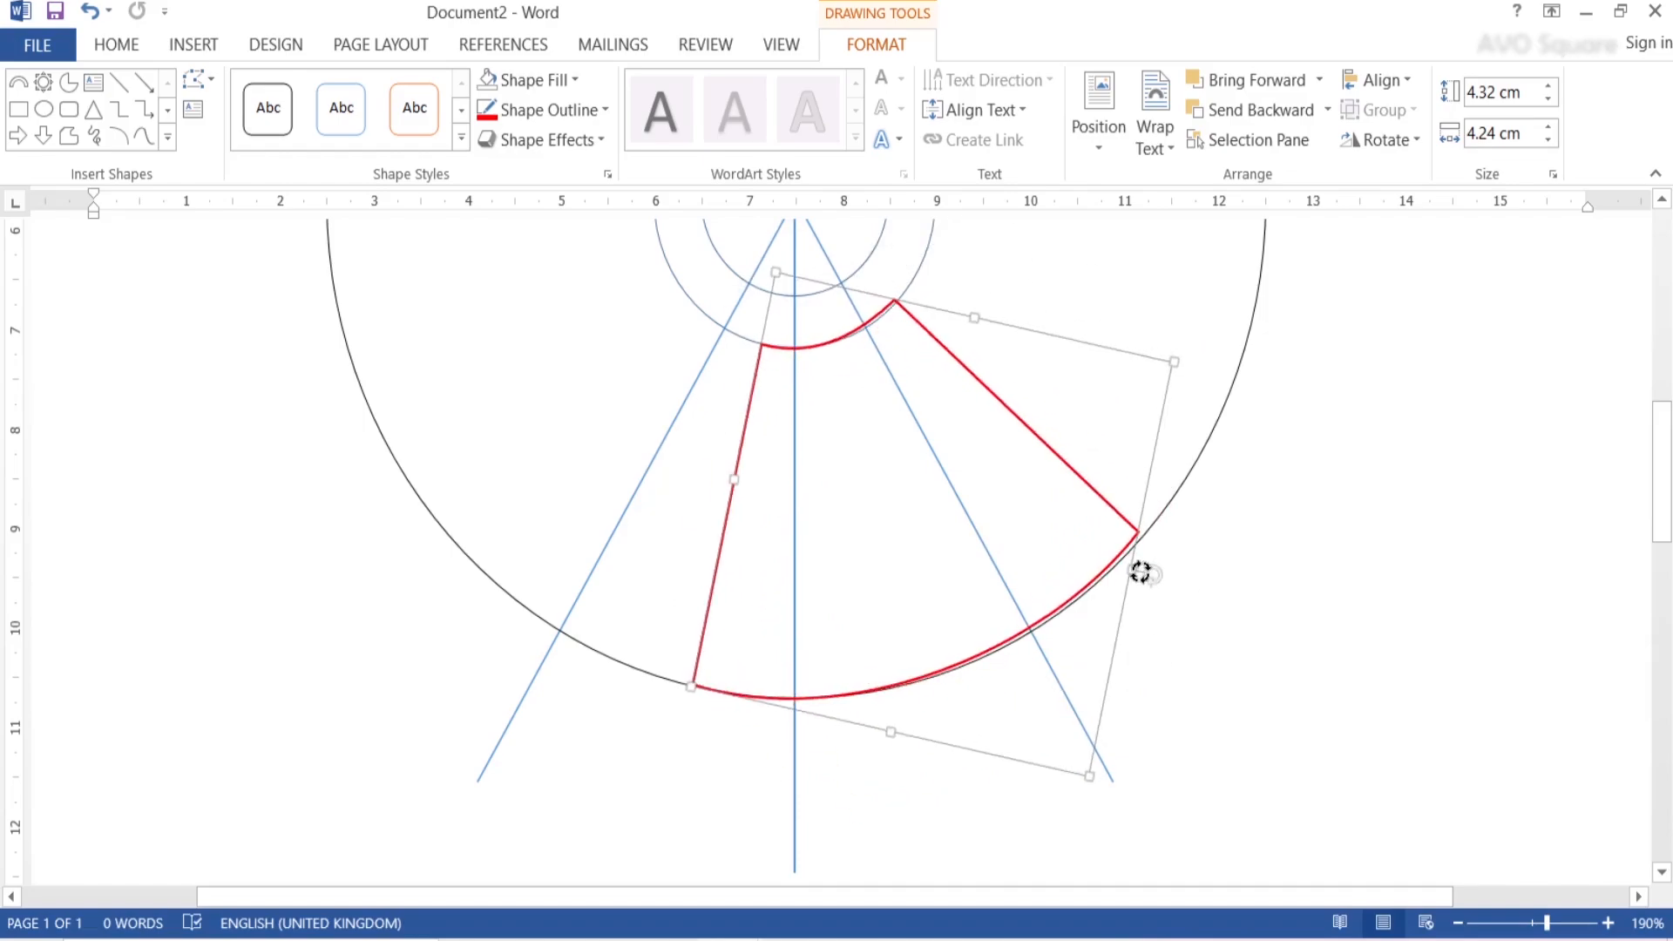
key("ctrl+z")
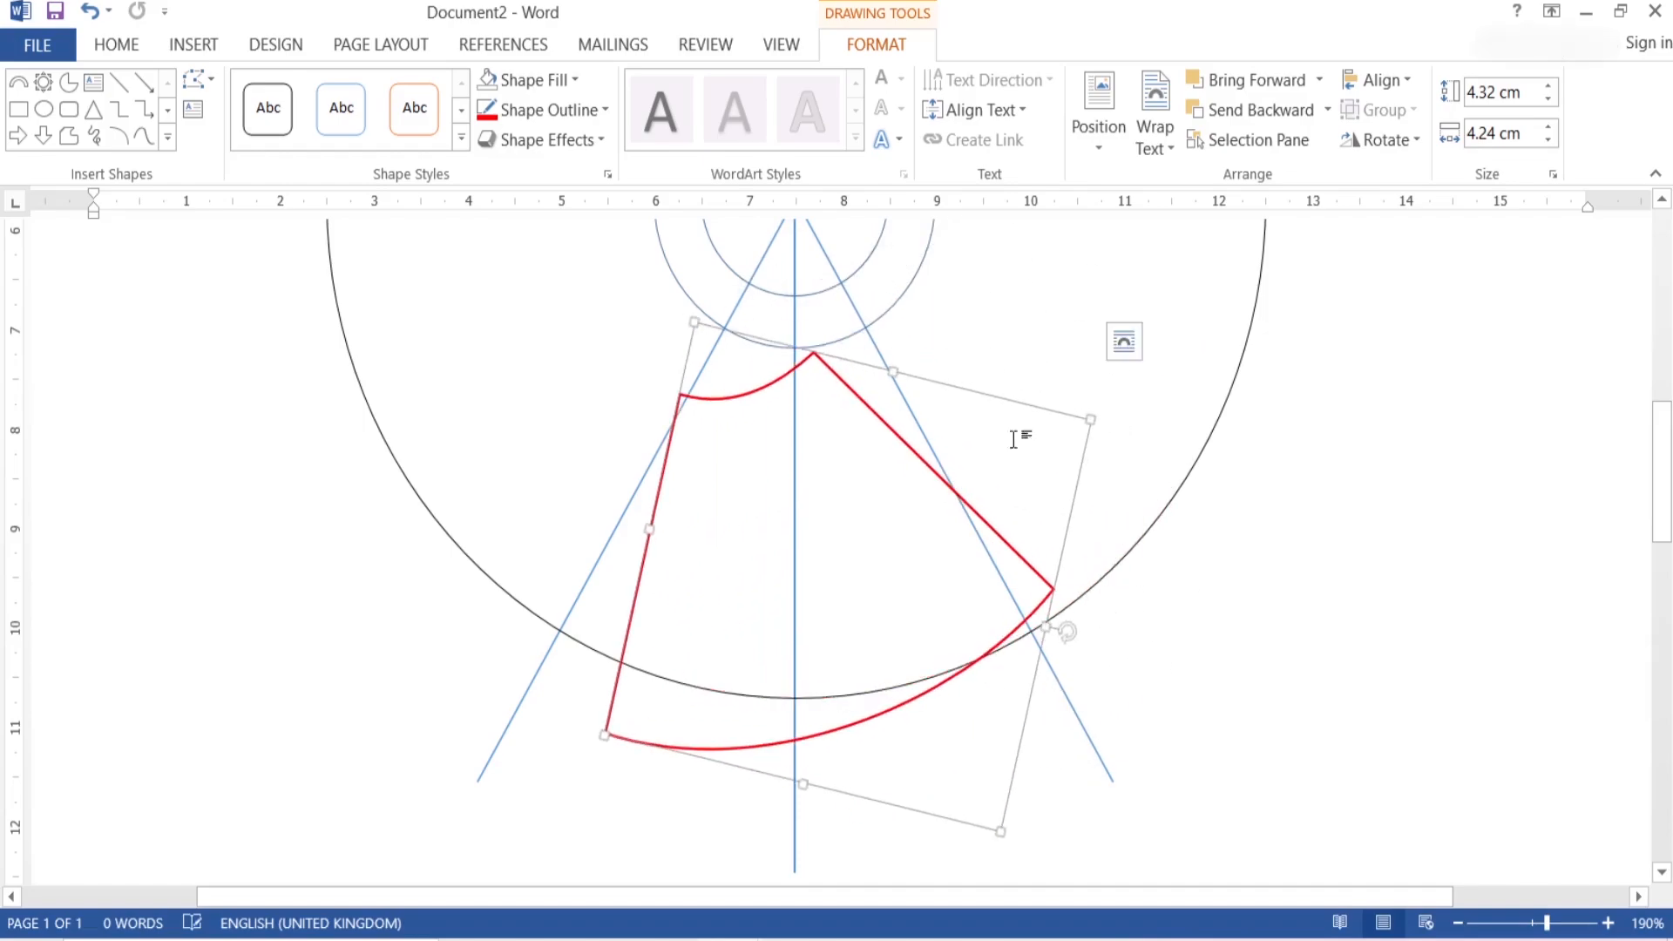
Set the lower red segment's rotation to 120°
left_click(1381, 139)
left_click(1399, 305)
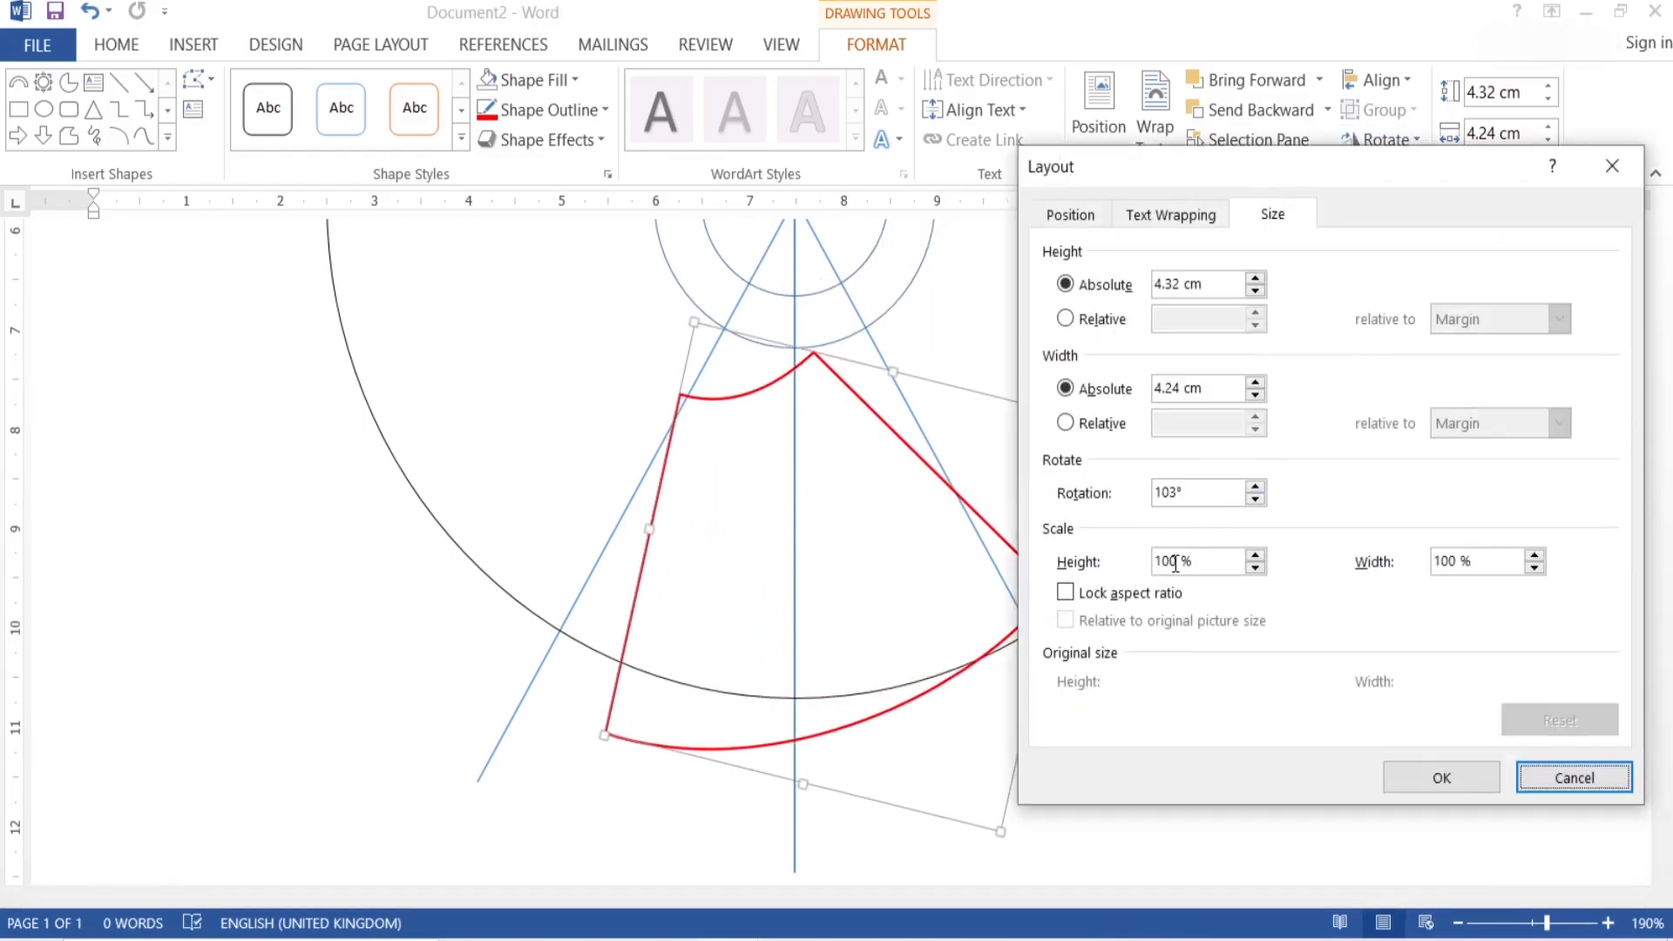
double_click(1157, 493)
type("12")
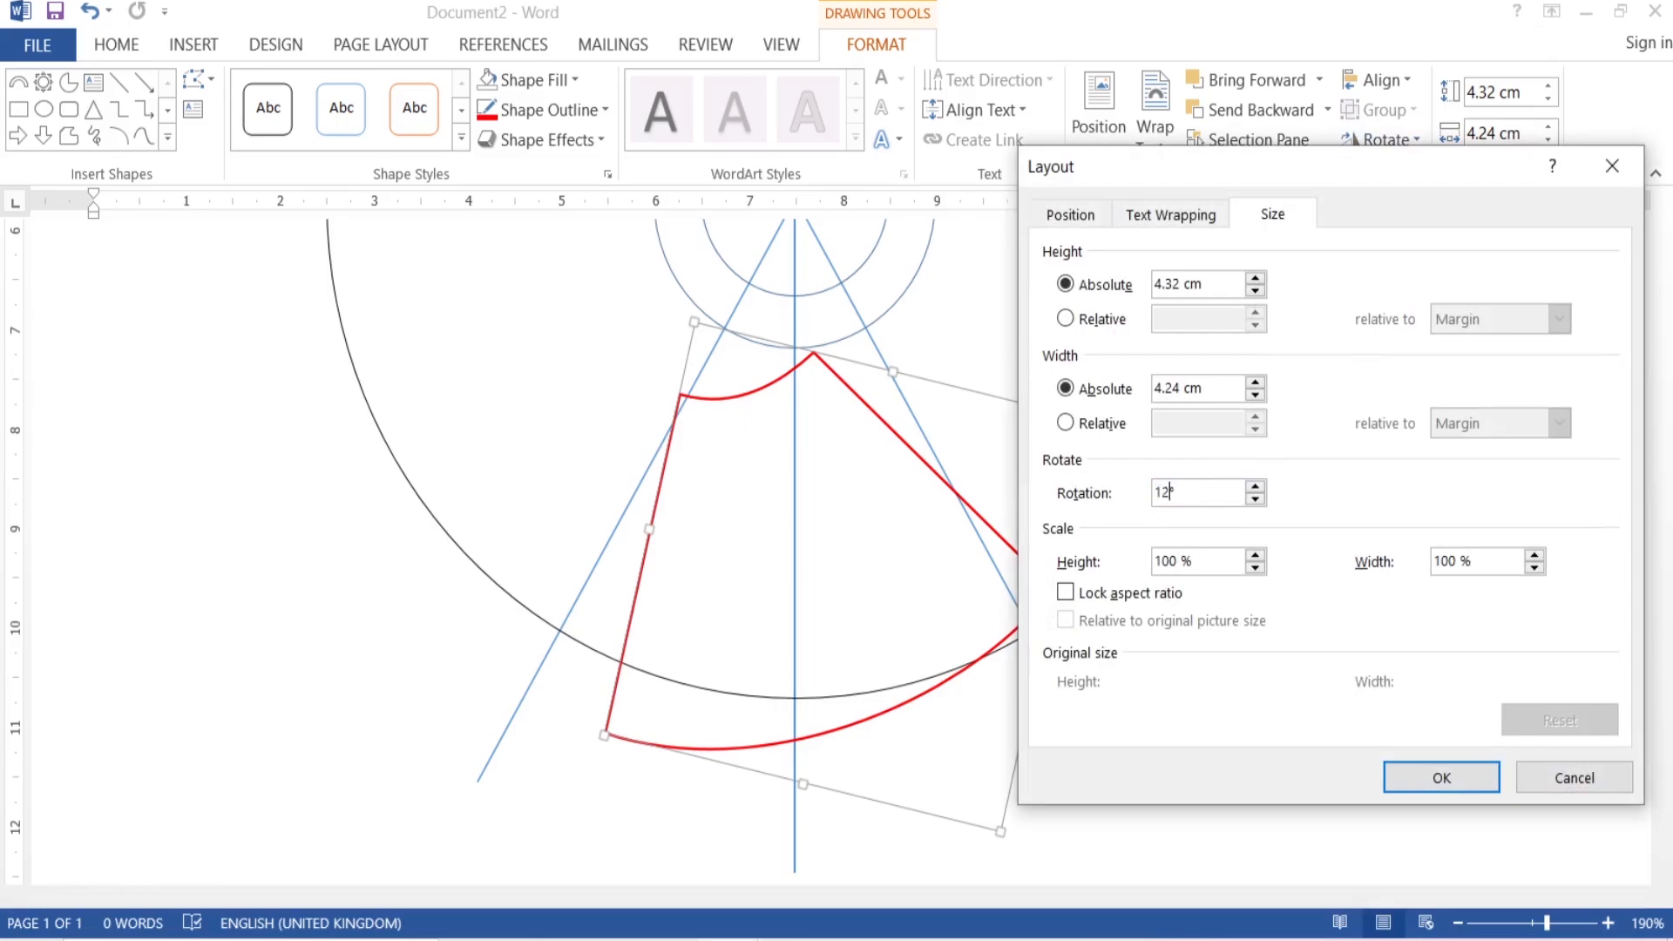
type("0")
key("Return")
Nudge the lower segment between the two slanted lines so that its arcs lie on the 3 cm and 10 cm circles
key("Left")
key("Left")
key("Left")
key("Left")
key("Left")
key("Left")
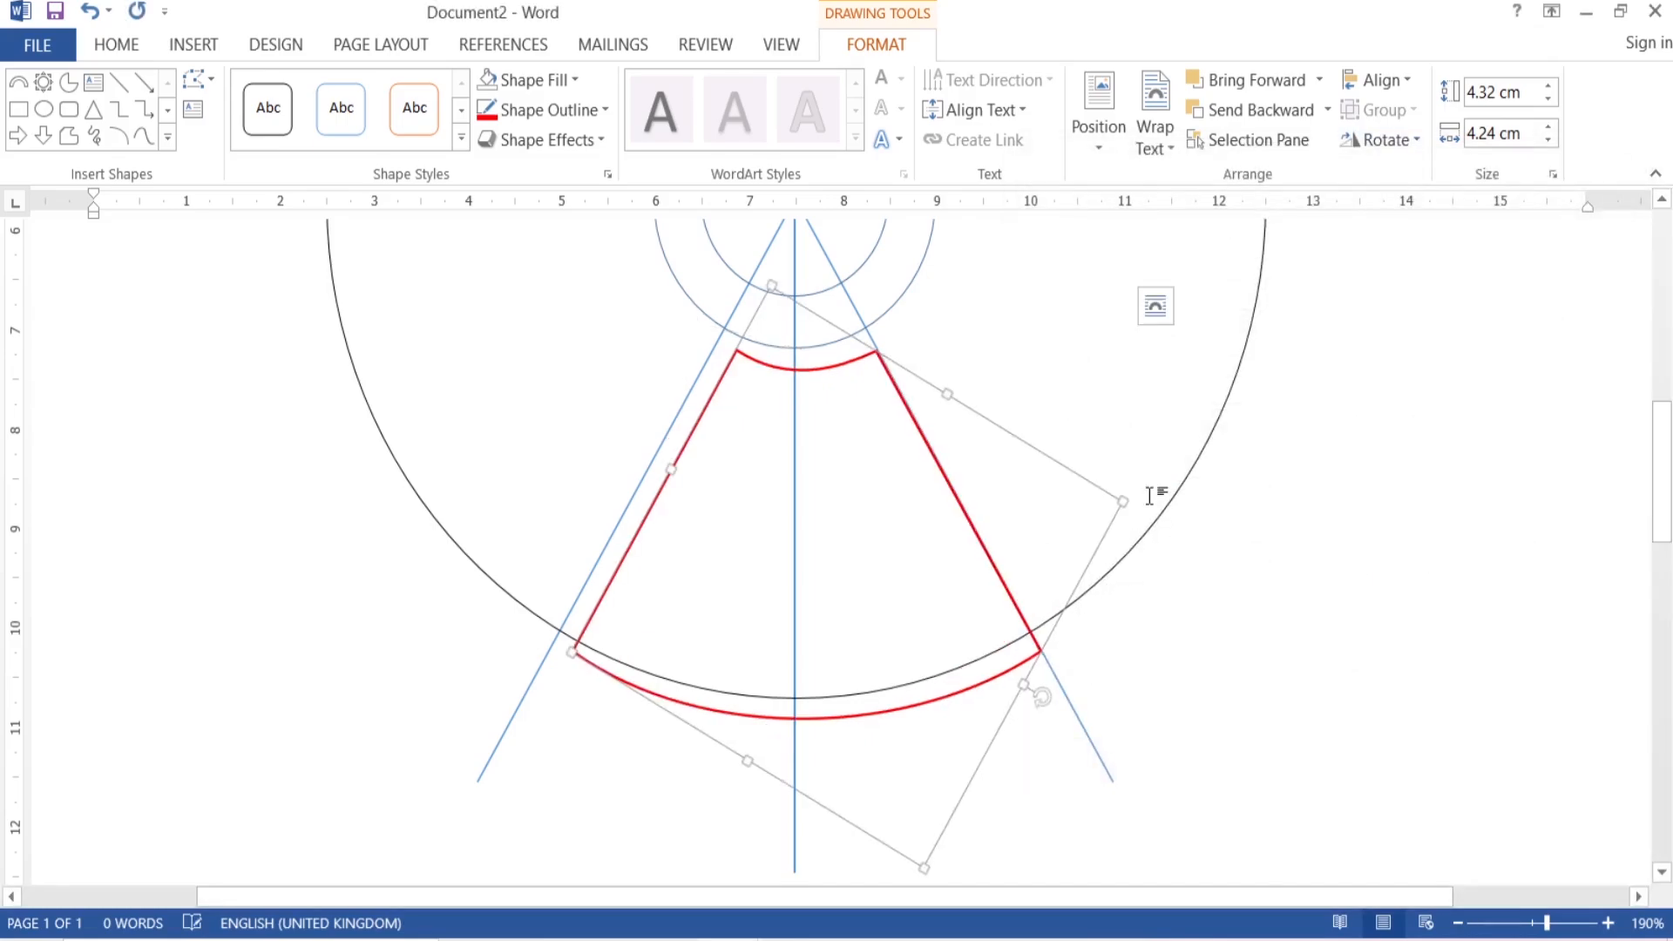
key("Up")
key("Up")
key("Up")
key("Up")
key("Up")
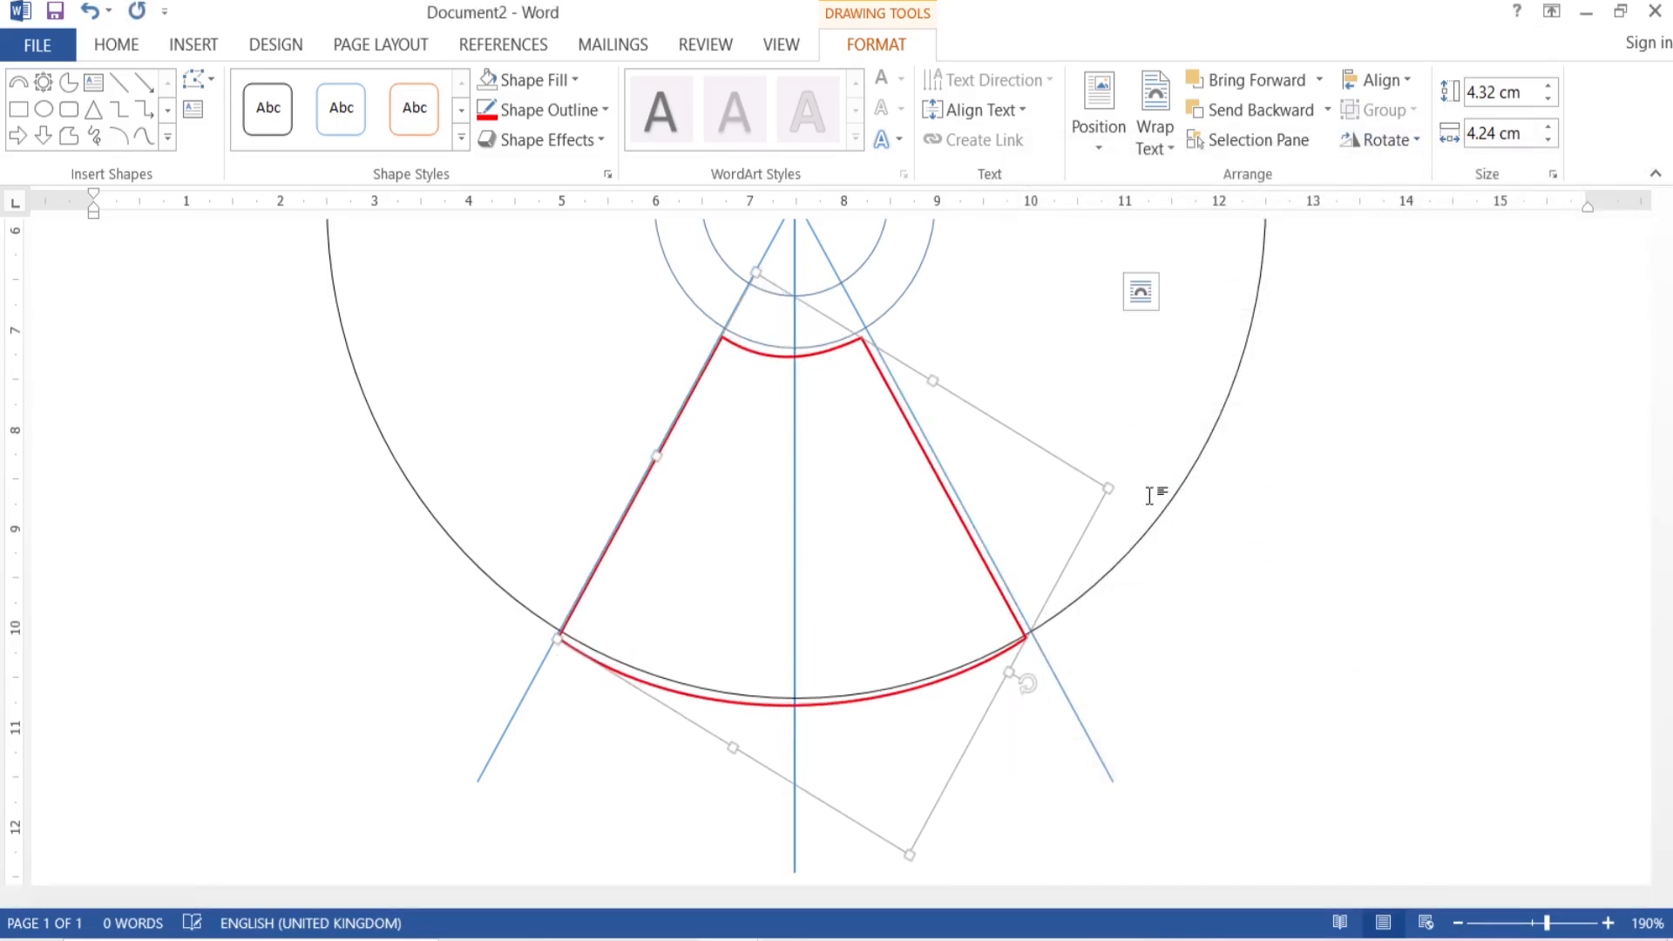
key("Right")
key("Up")
key("Up")
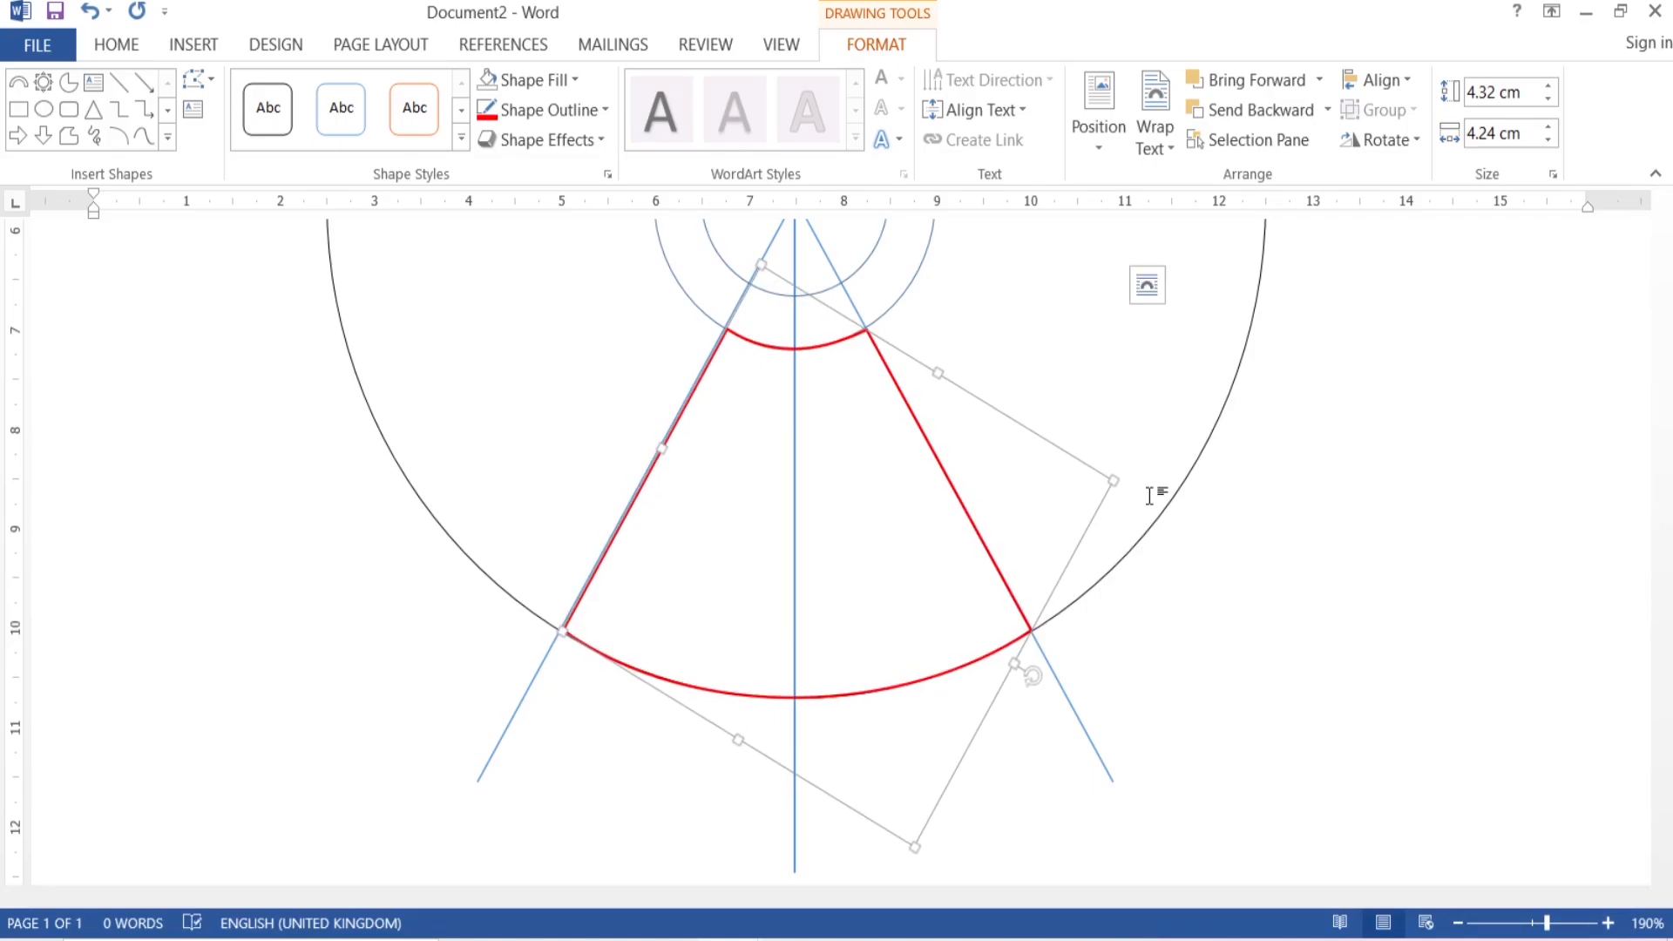
key("Left")
key("Left")
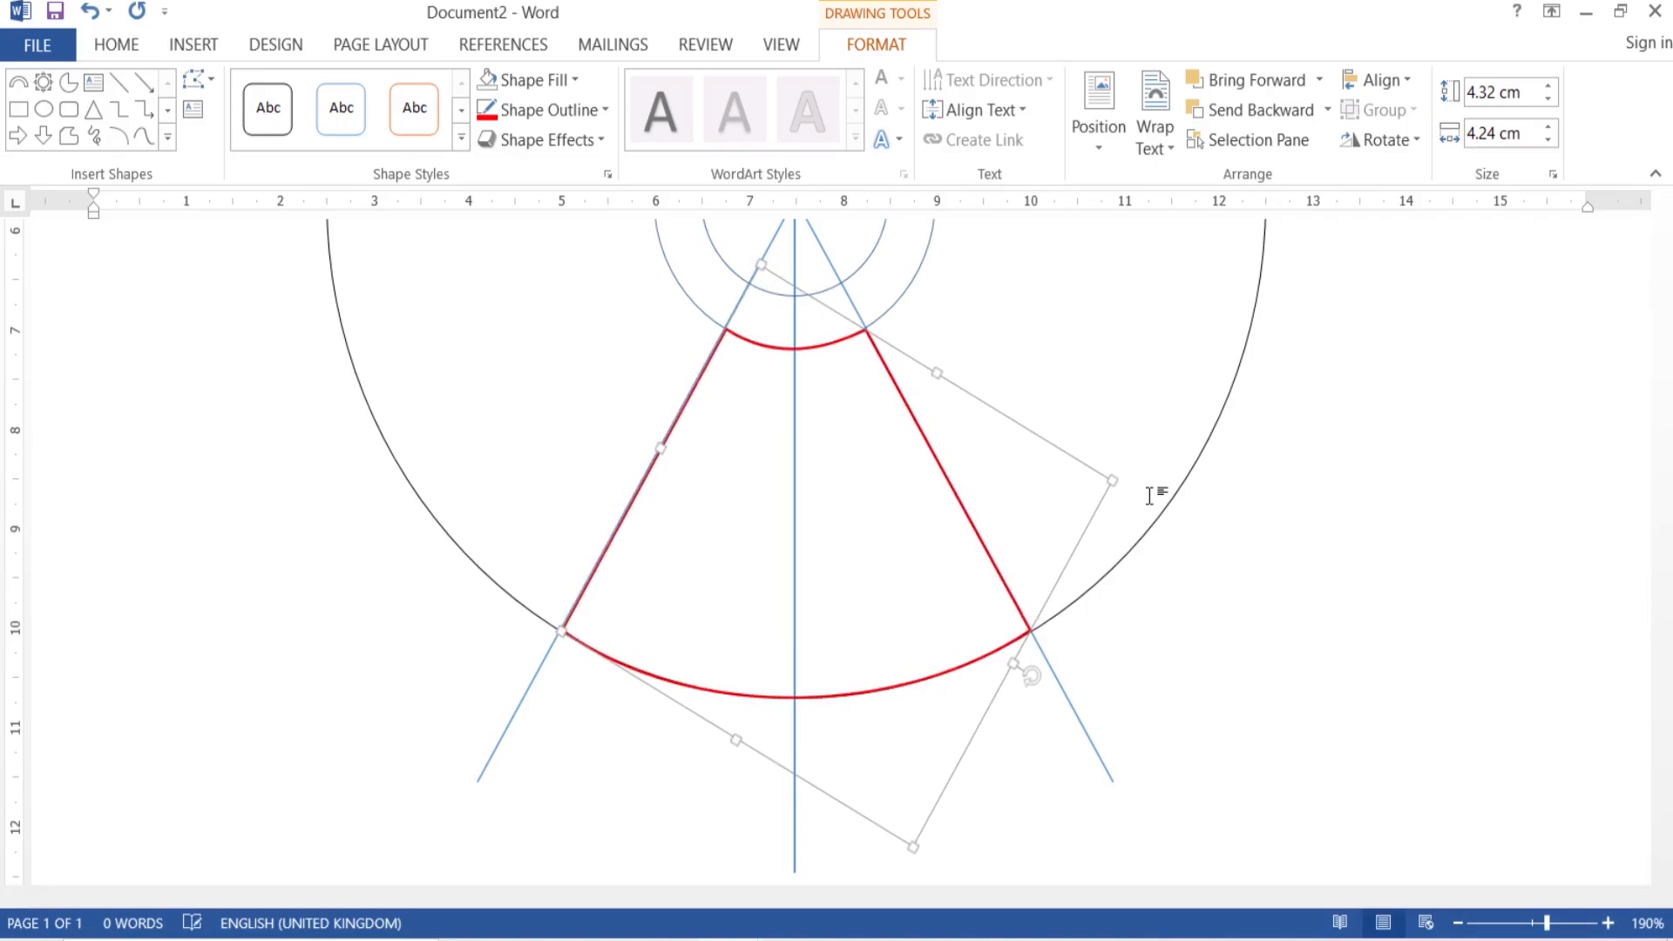
Delete the two slanted construction lines that cross at the centre of the circles
left_click(1243, 564)
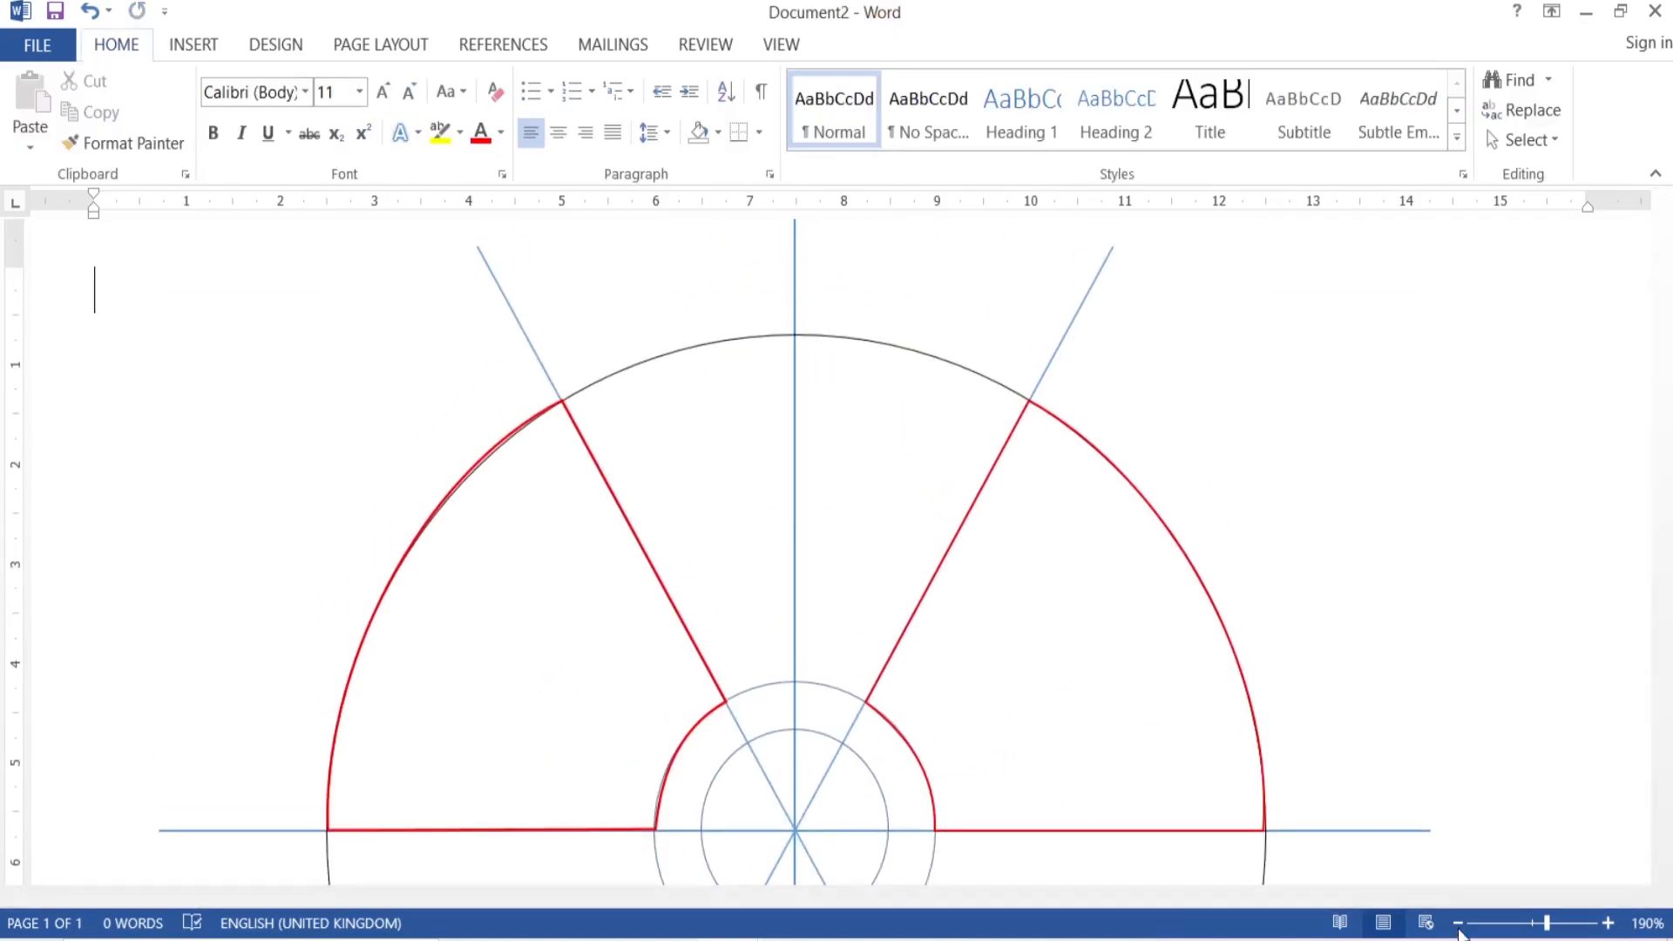
left_click(1457, 923)
left_click(1457, 923)
left_click(1458, 924)
left_click(1458, 924)
left_click(1457, 924)
left_click(1457, 924)
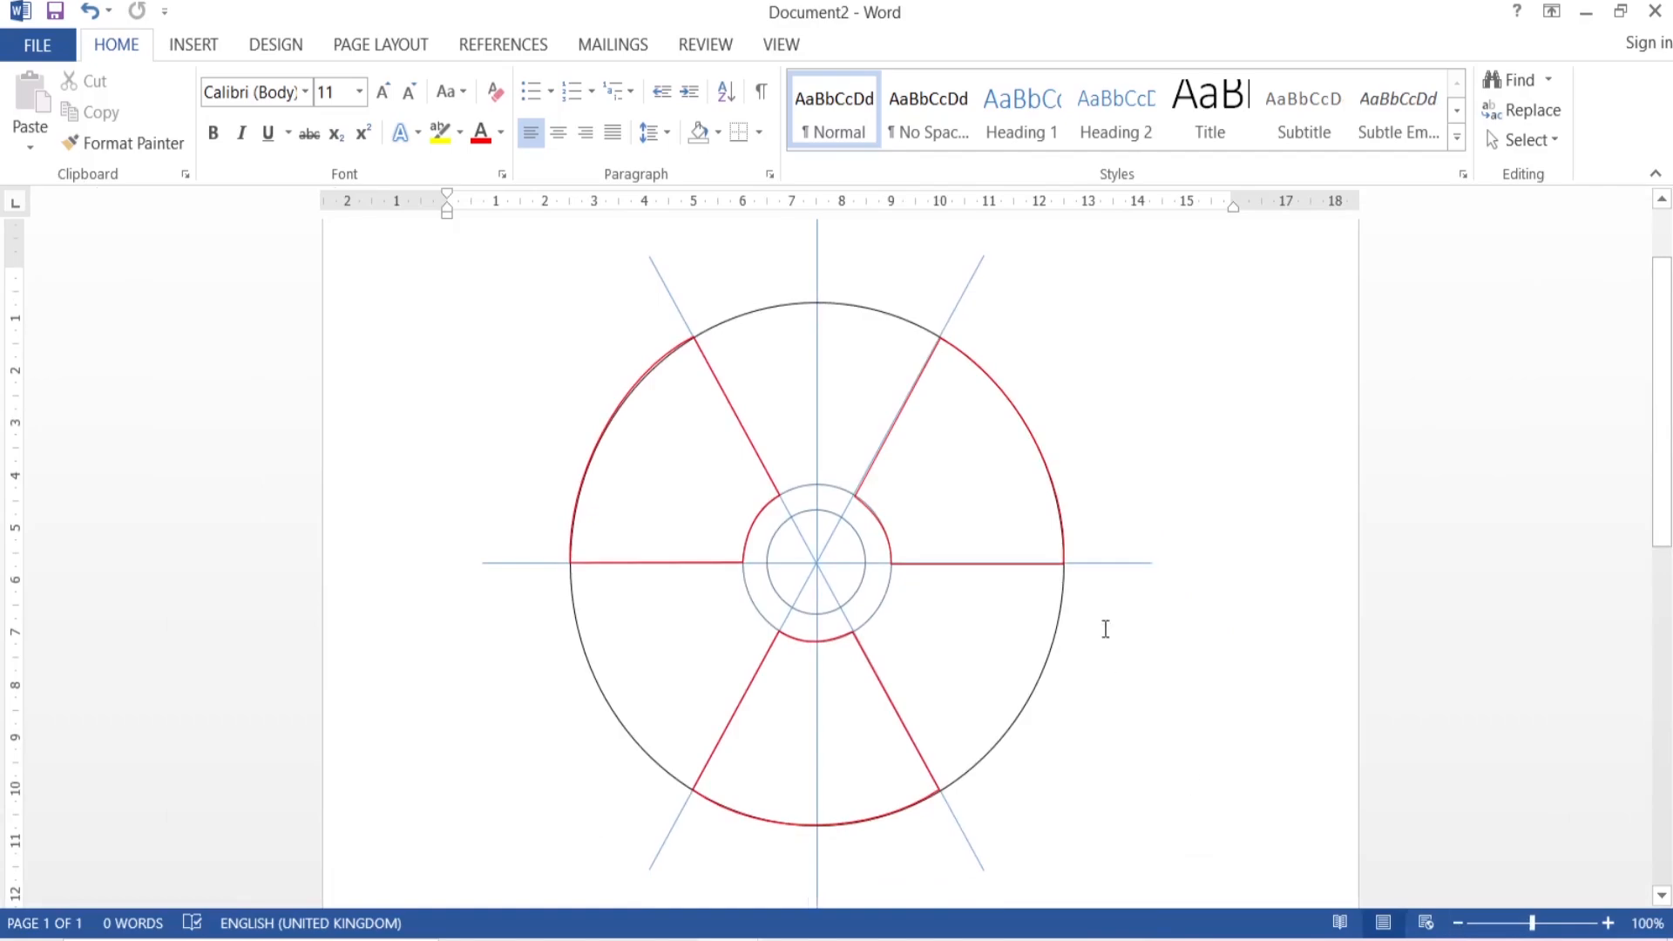
left_click(1142, 565)
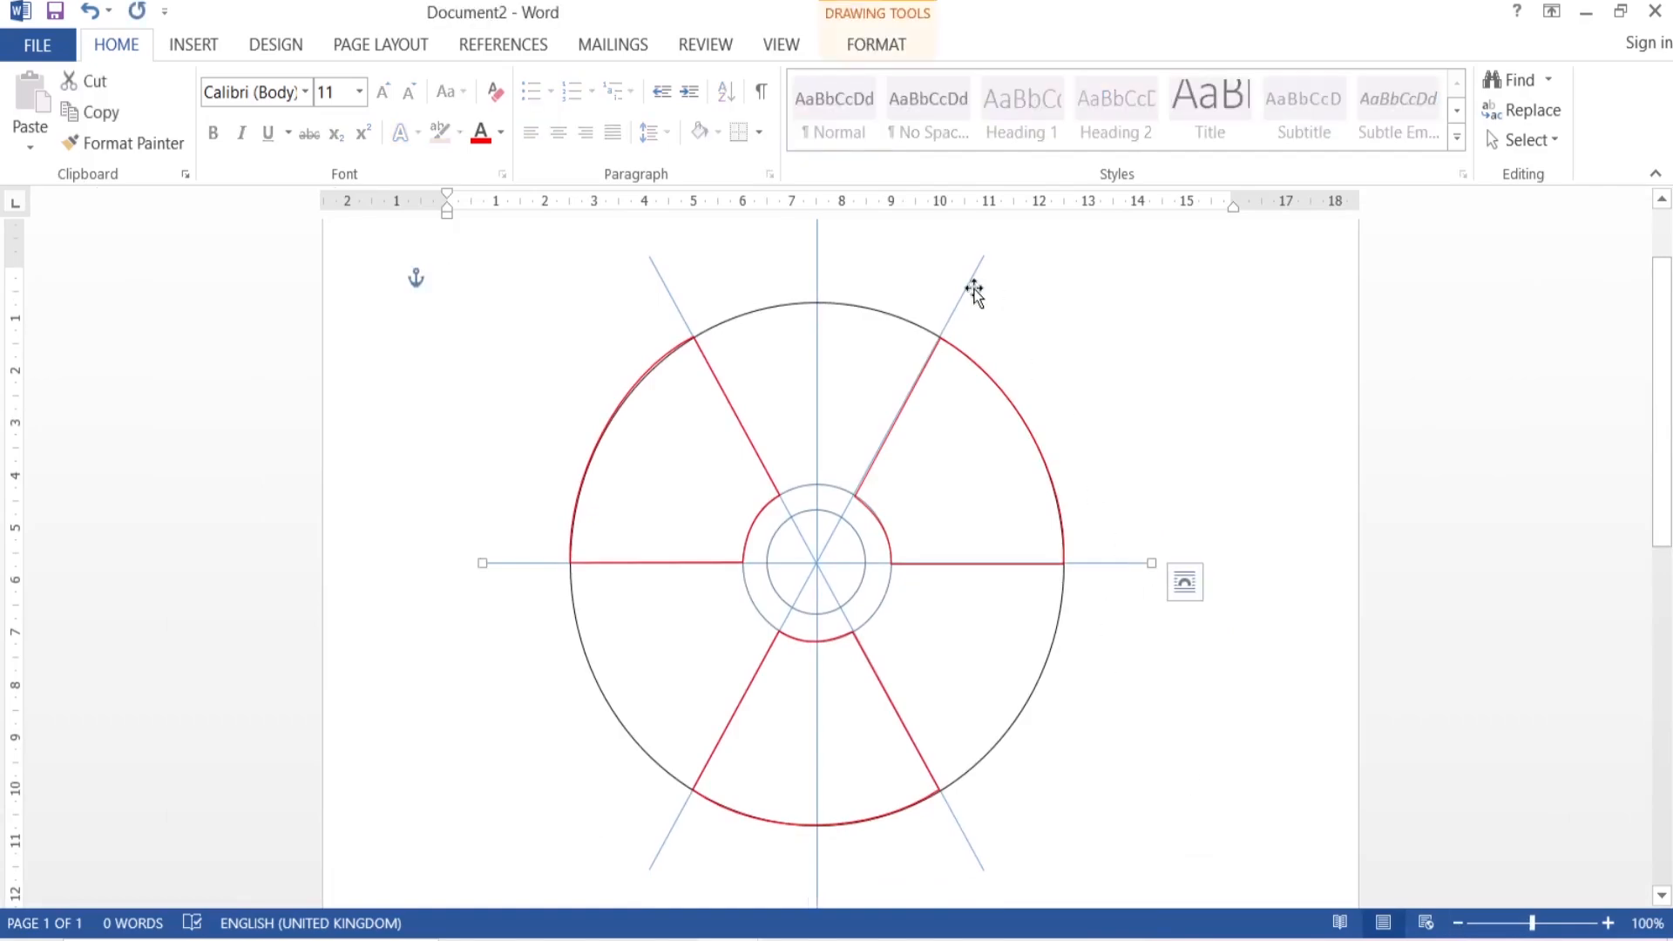
left_click(970, 280)
key("Delete")
left_click(672, 297)
key("Delete")
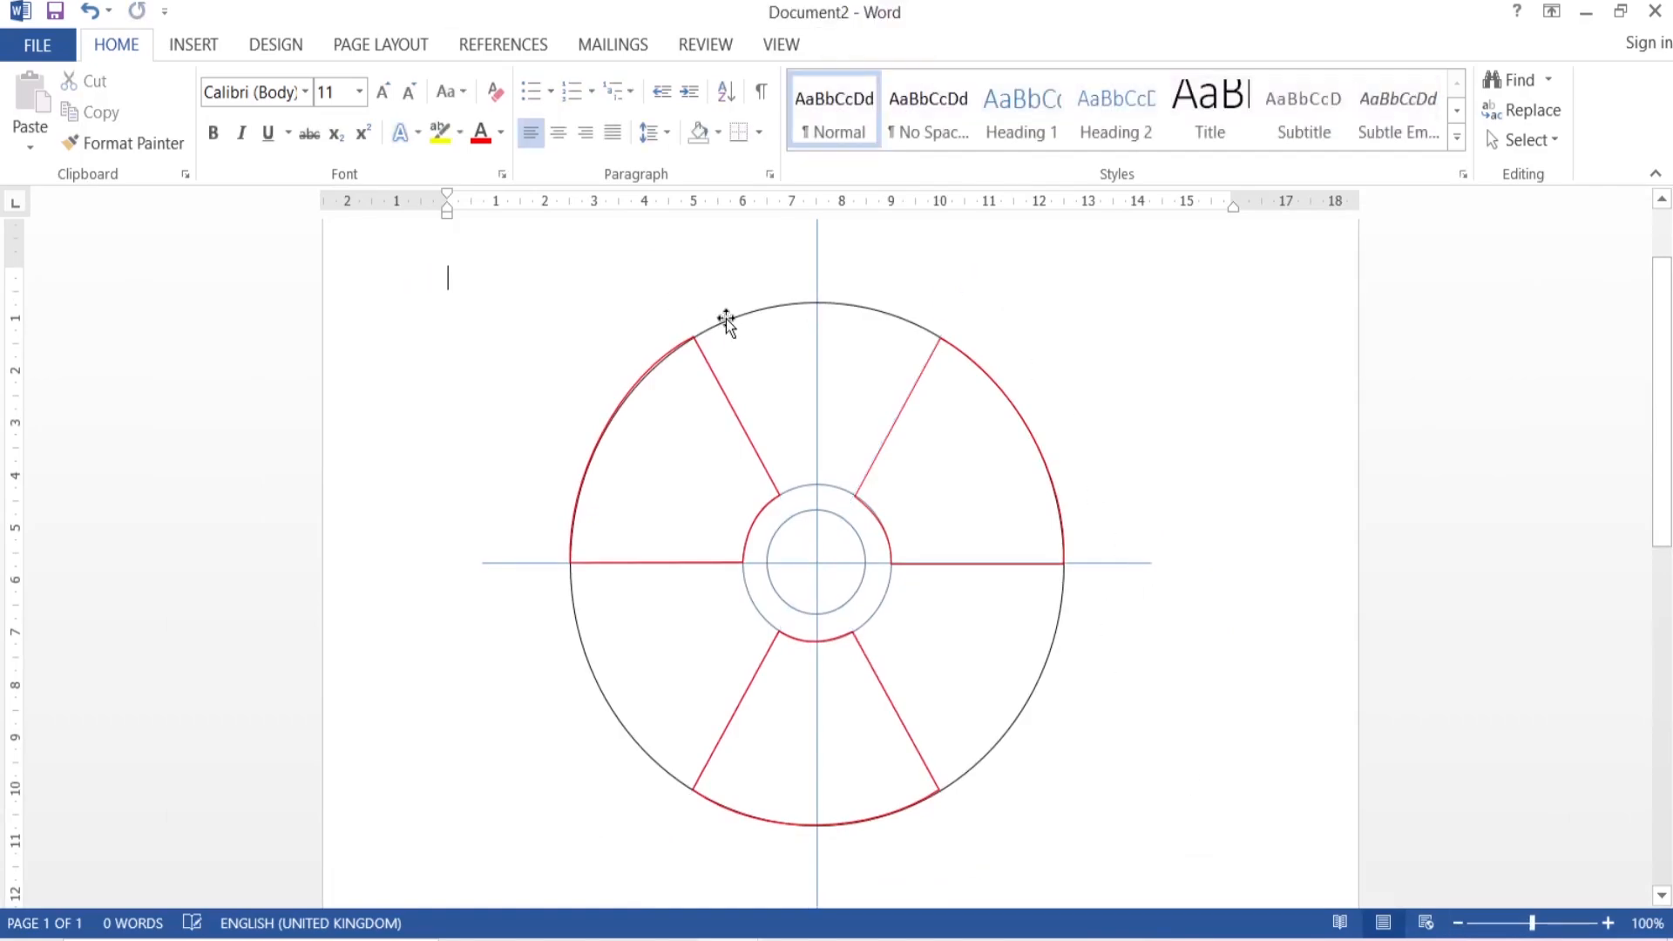
Delete the 10 cm outer circle and the 3 cm circle
left_click(725, 322)
key("Delete")
left_click(816, 490)
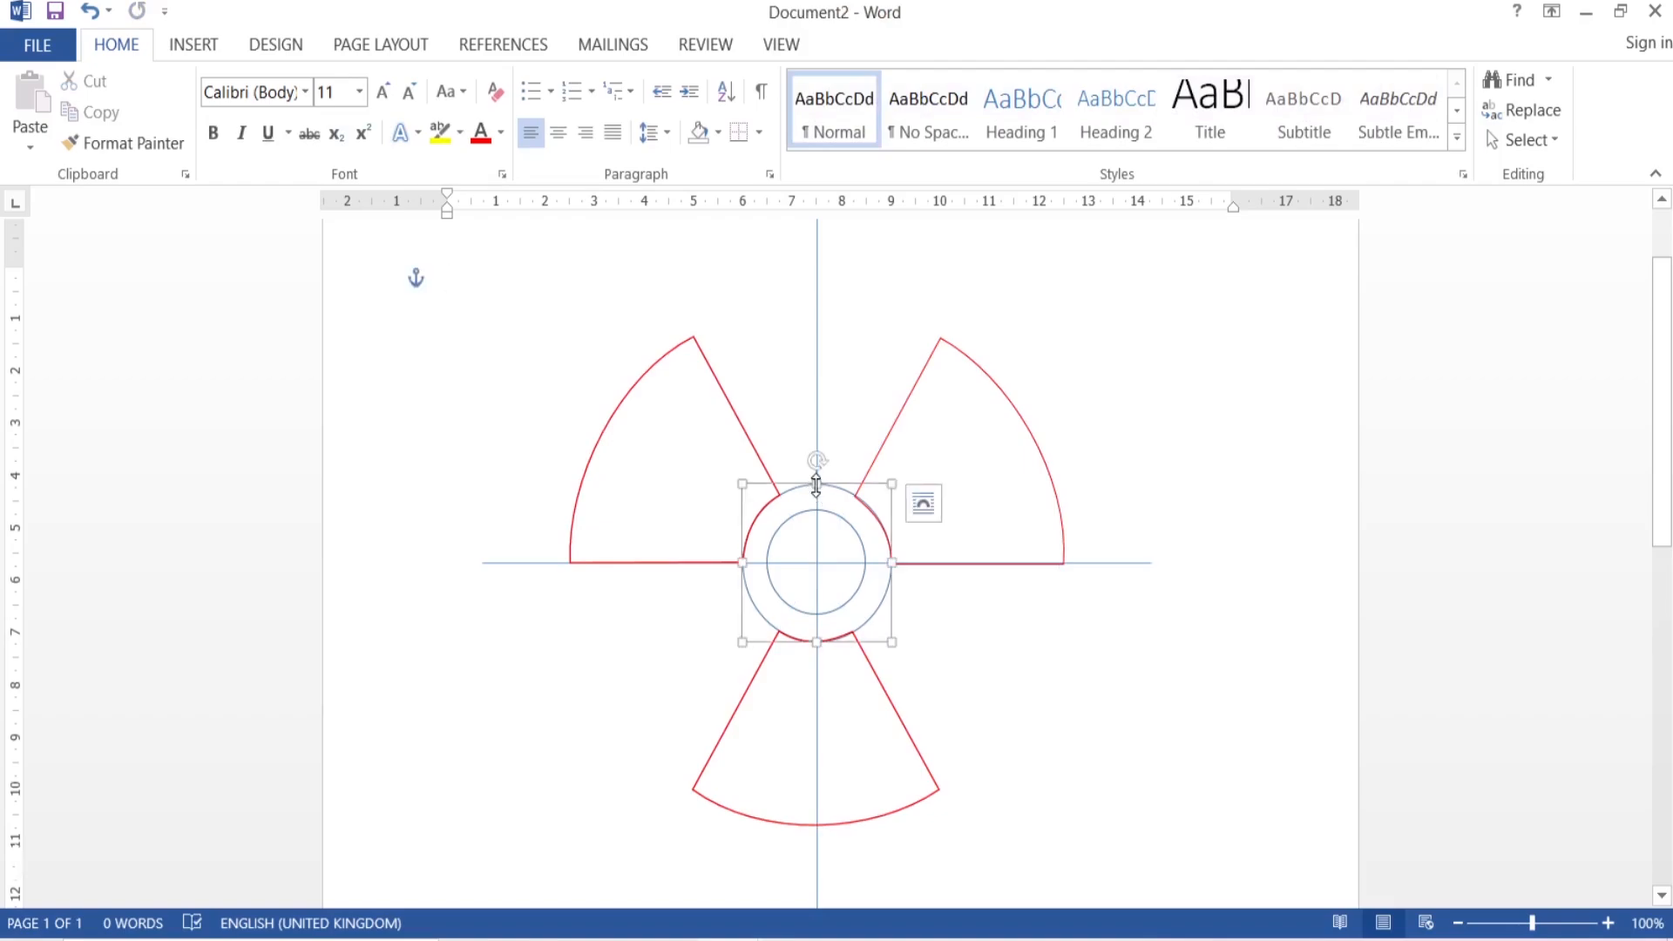
key("Delete")
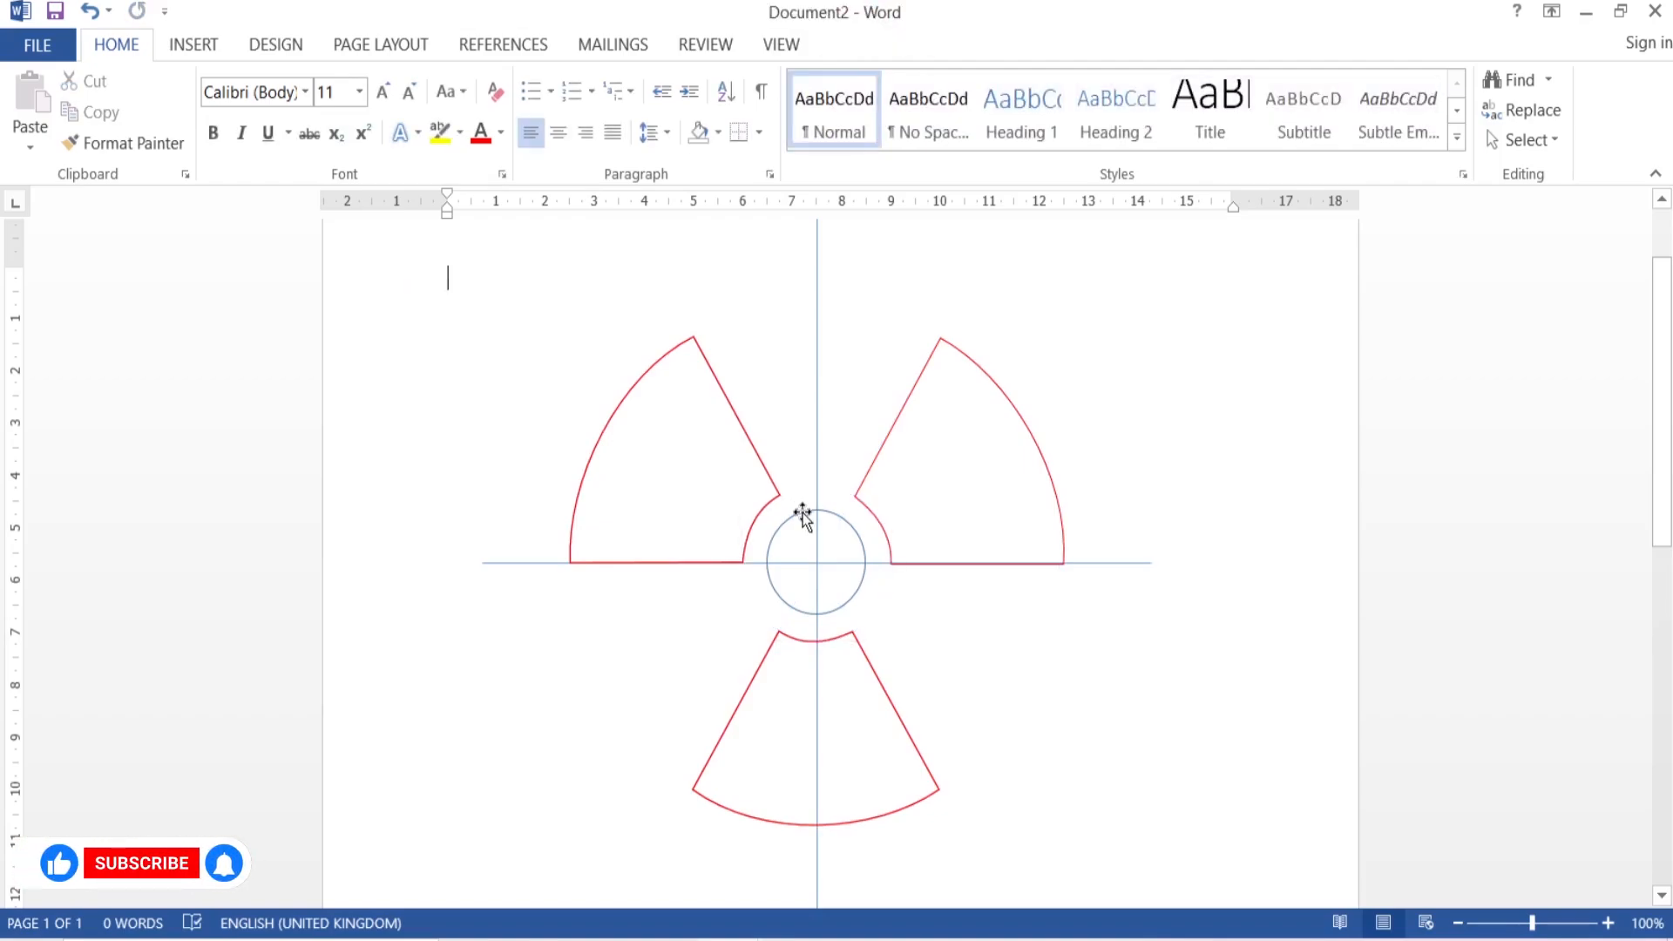
Give the 2 cm centre circle a black fill and a black outline
left_click(803, 515)
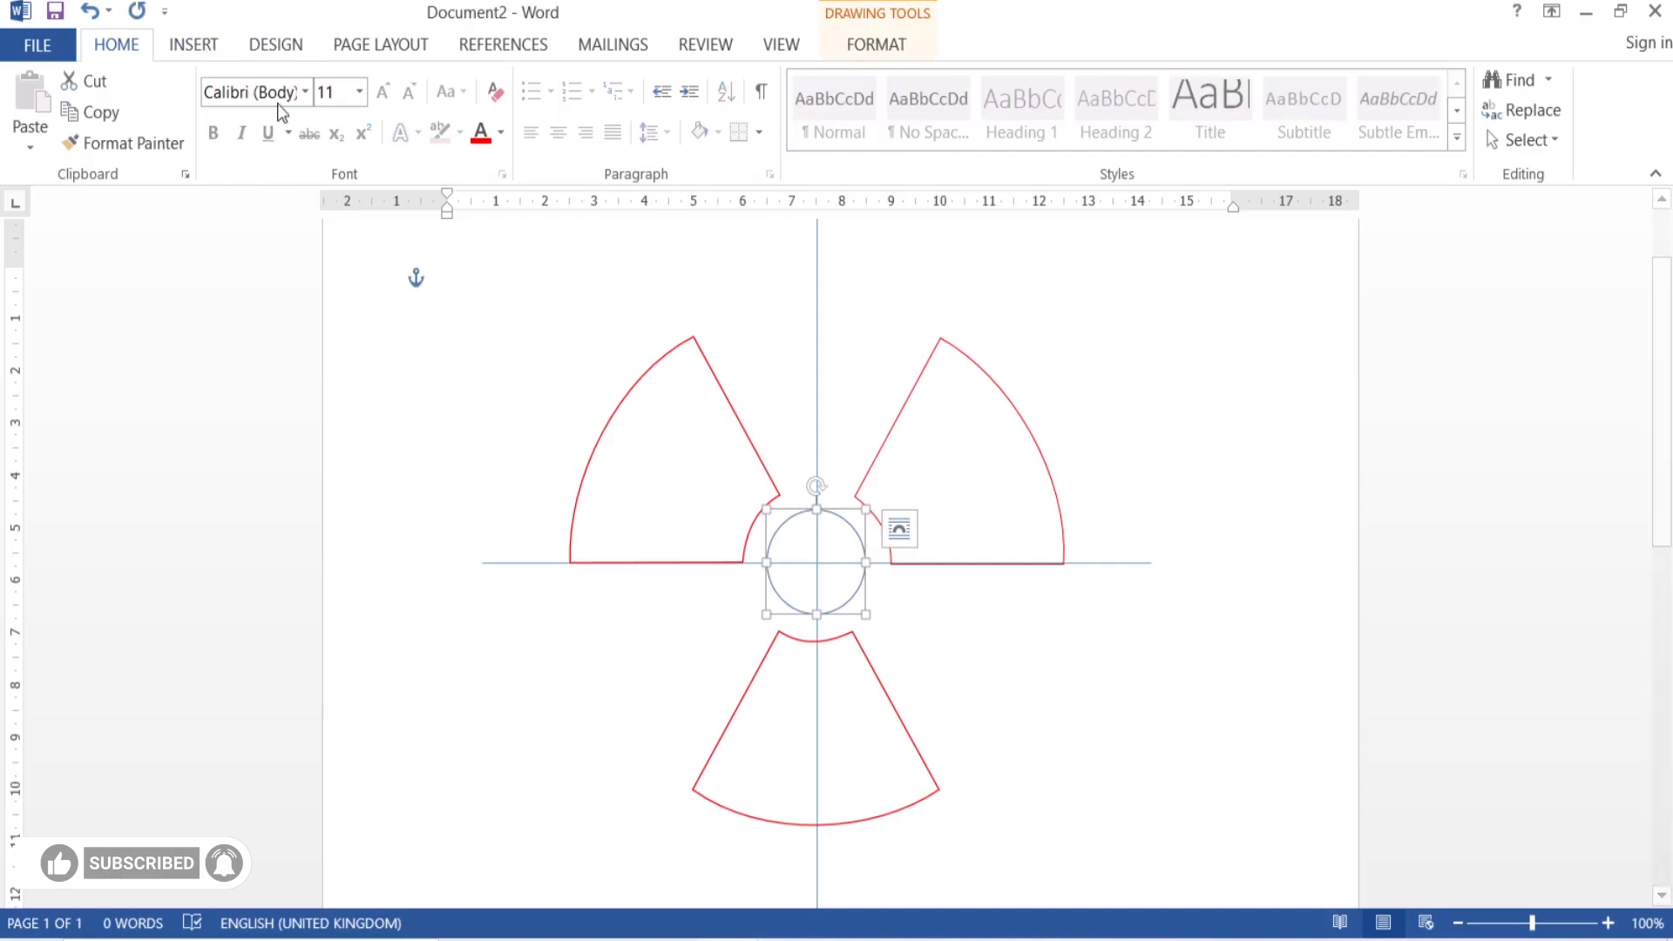
left_click(881, 51)
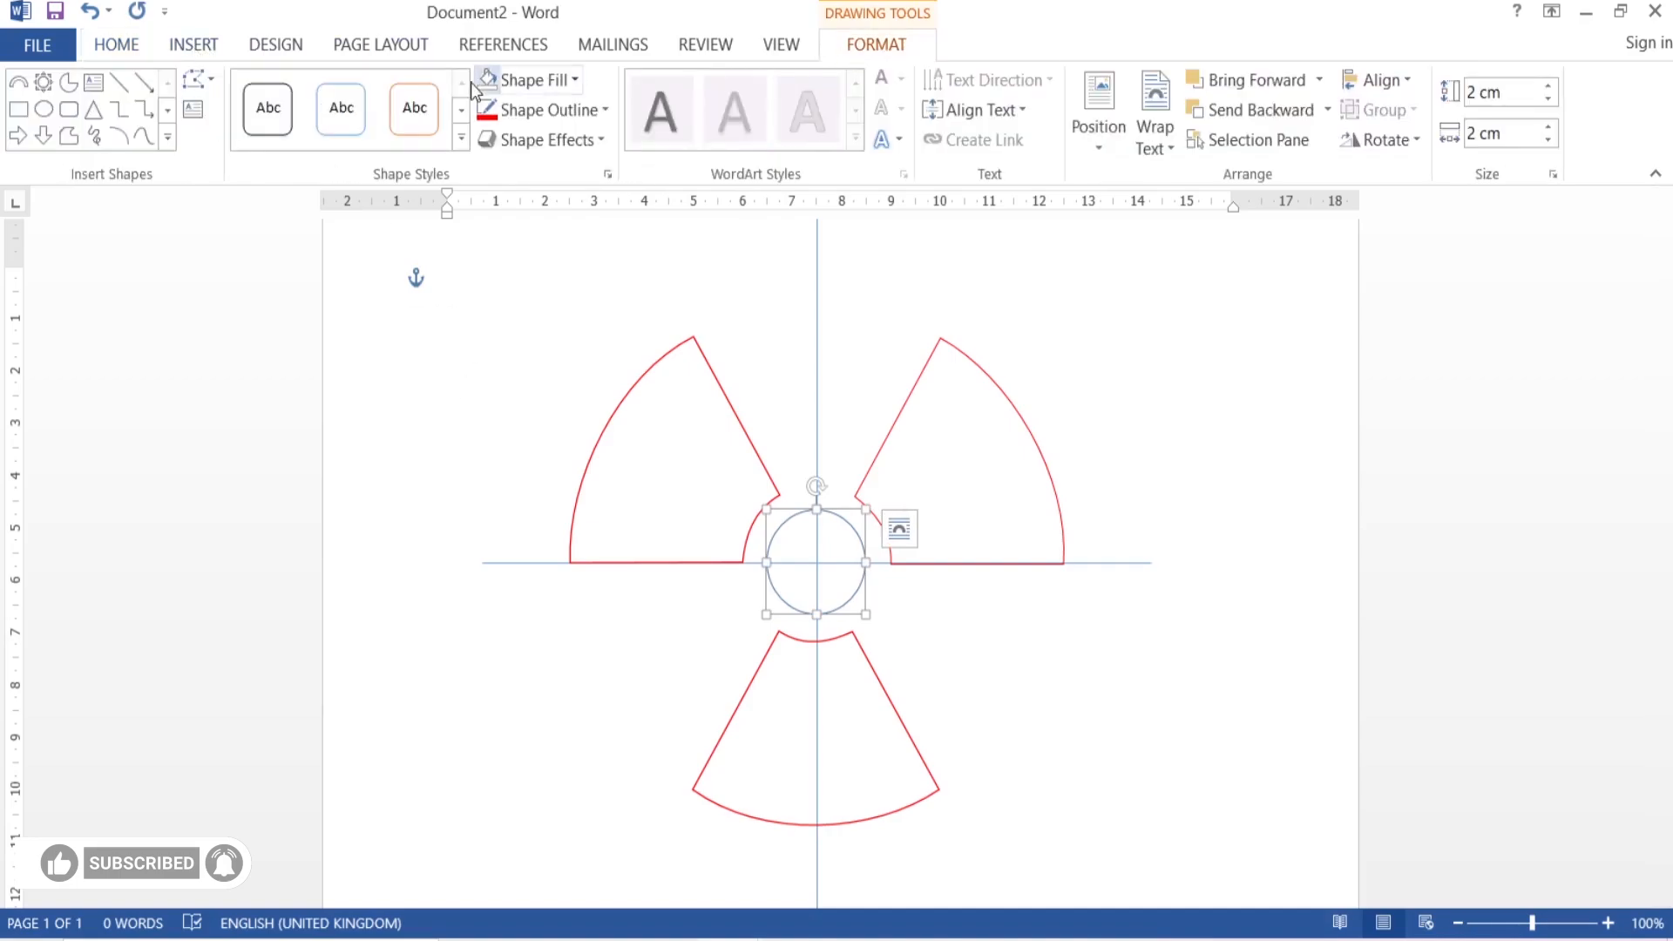
left_click(577, 82)
left_click(509, 138)
left_click(600, 110)
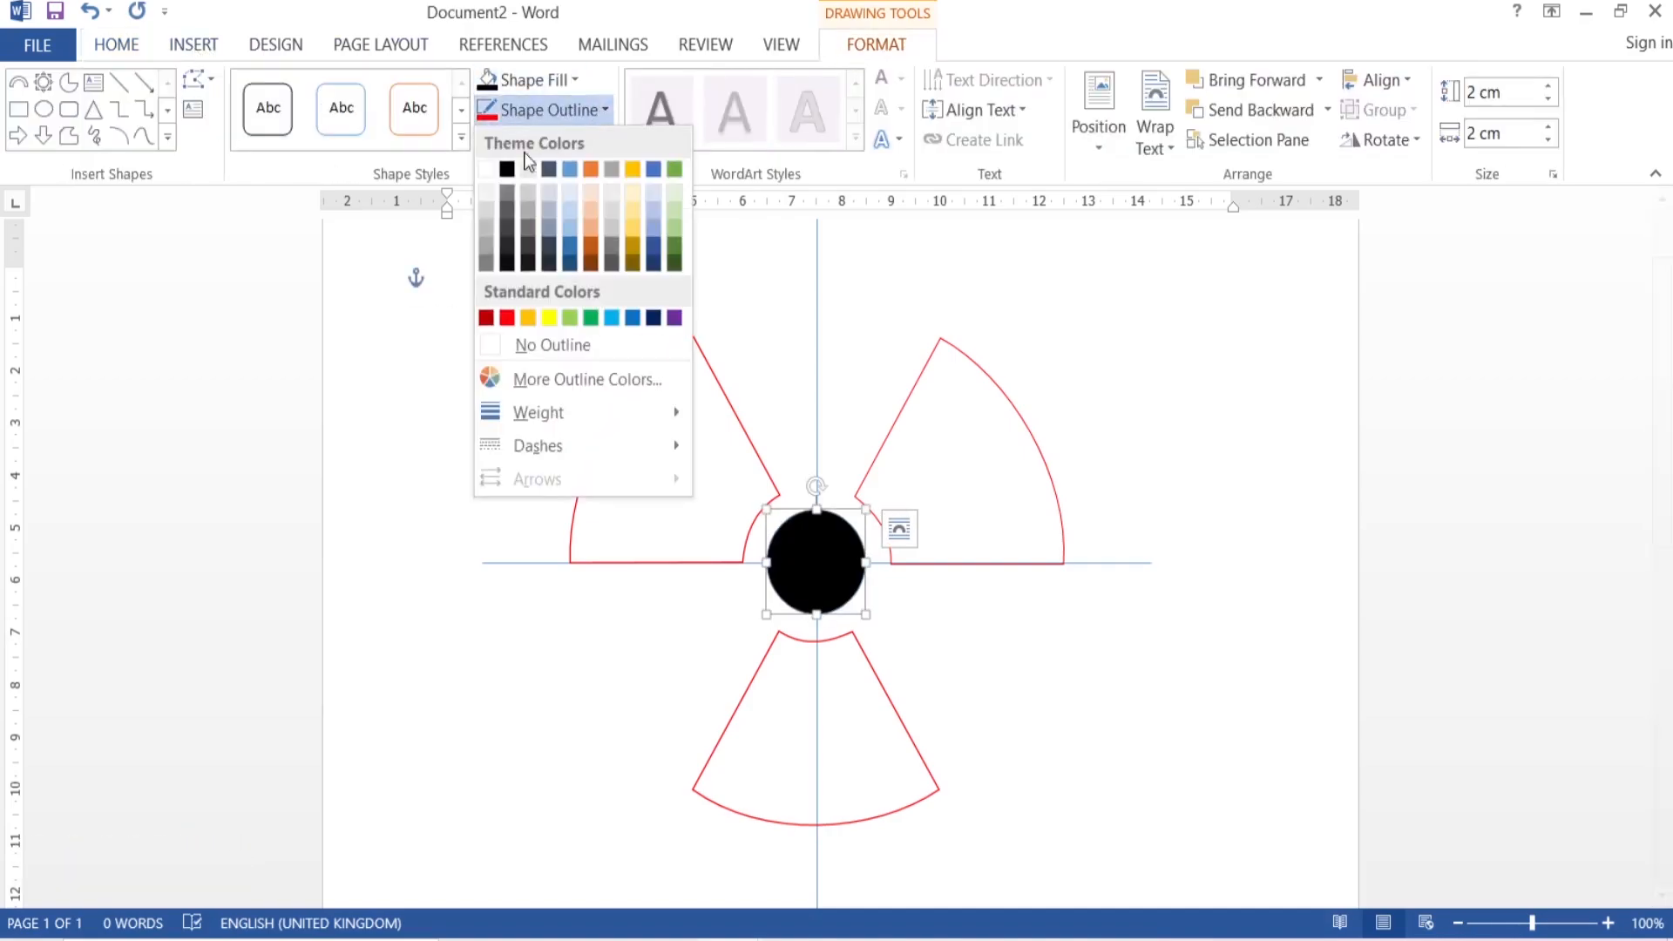
left_click(507, 169)
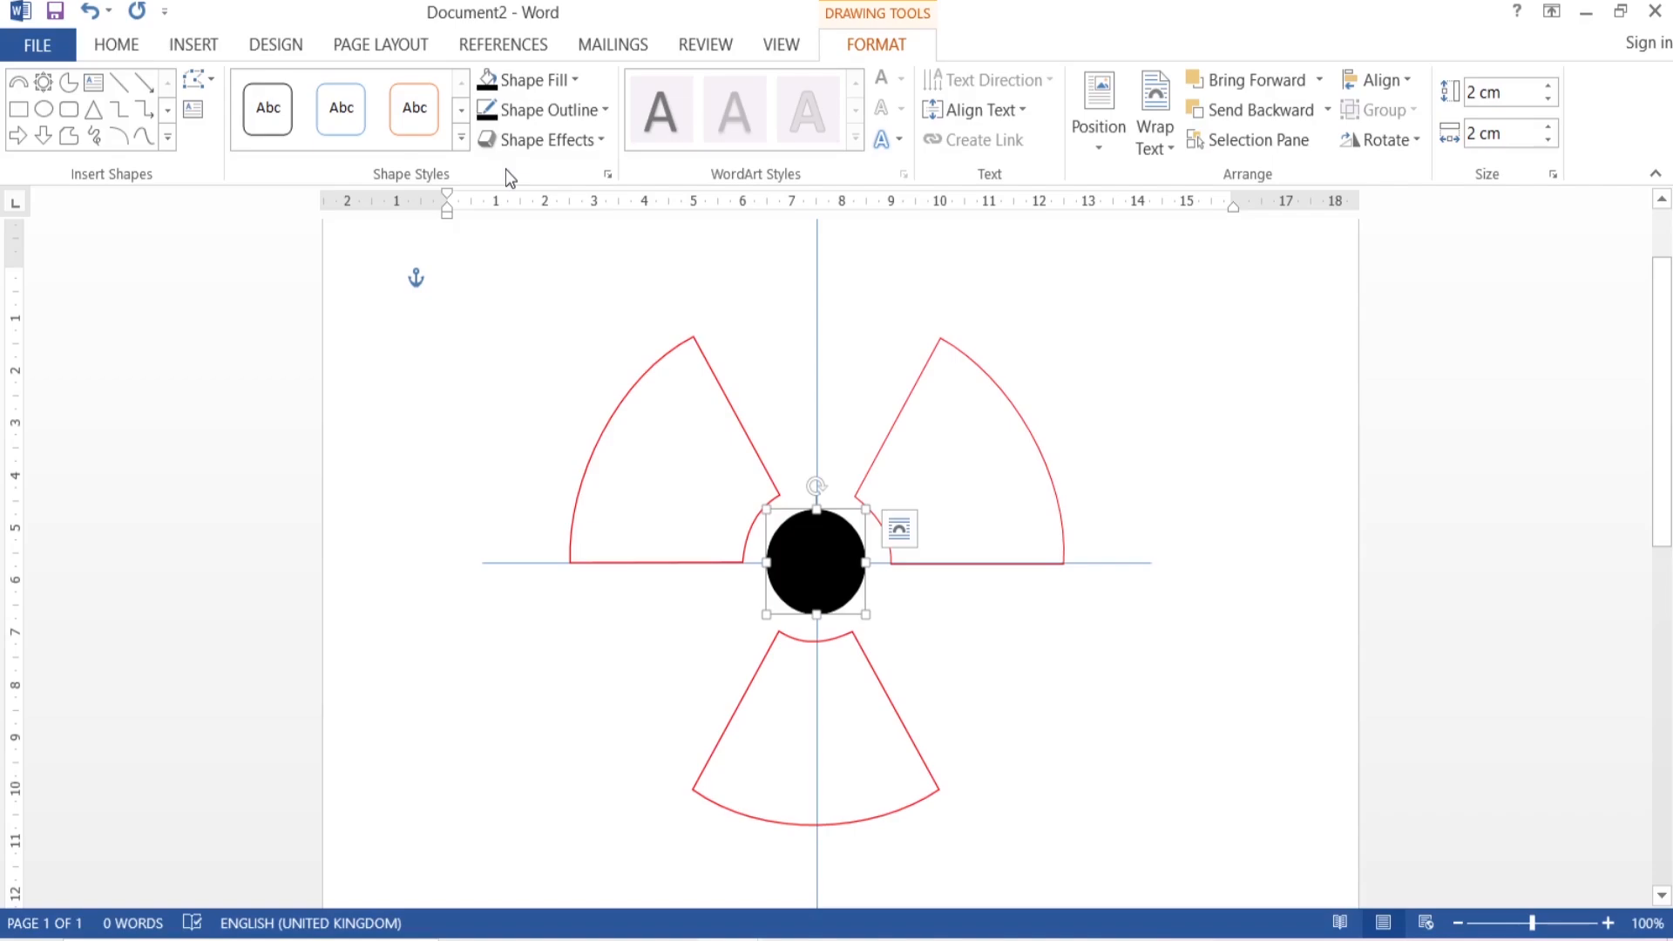
Give all three red segments a black fill and a black outline
left_click(1041, 399)
left_click(488, 84)
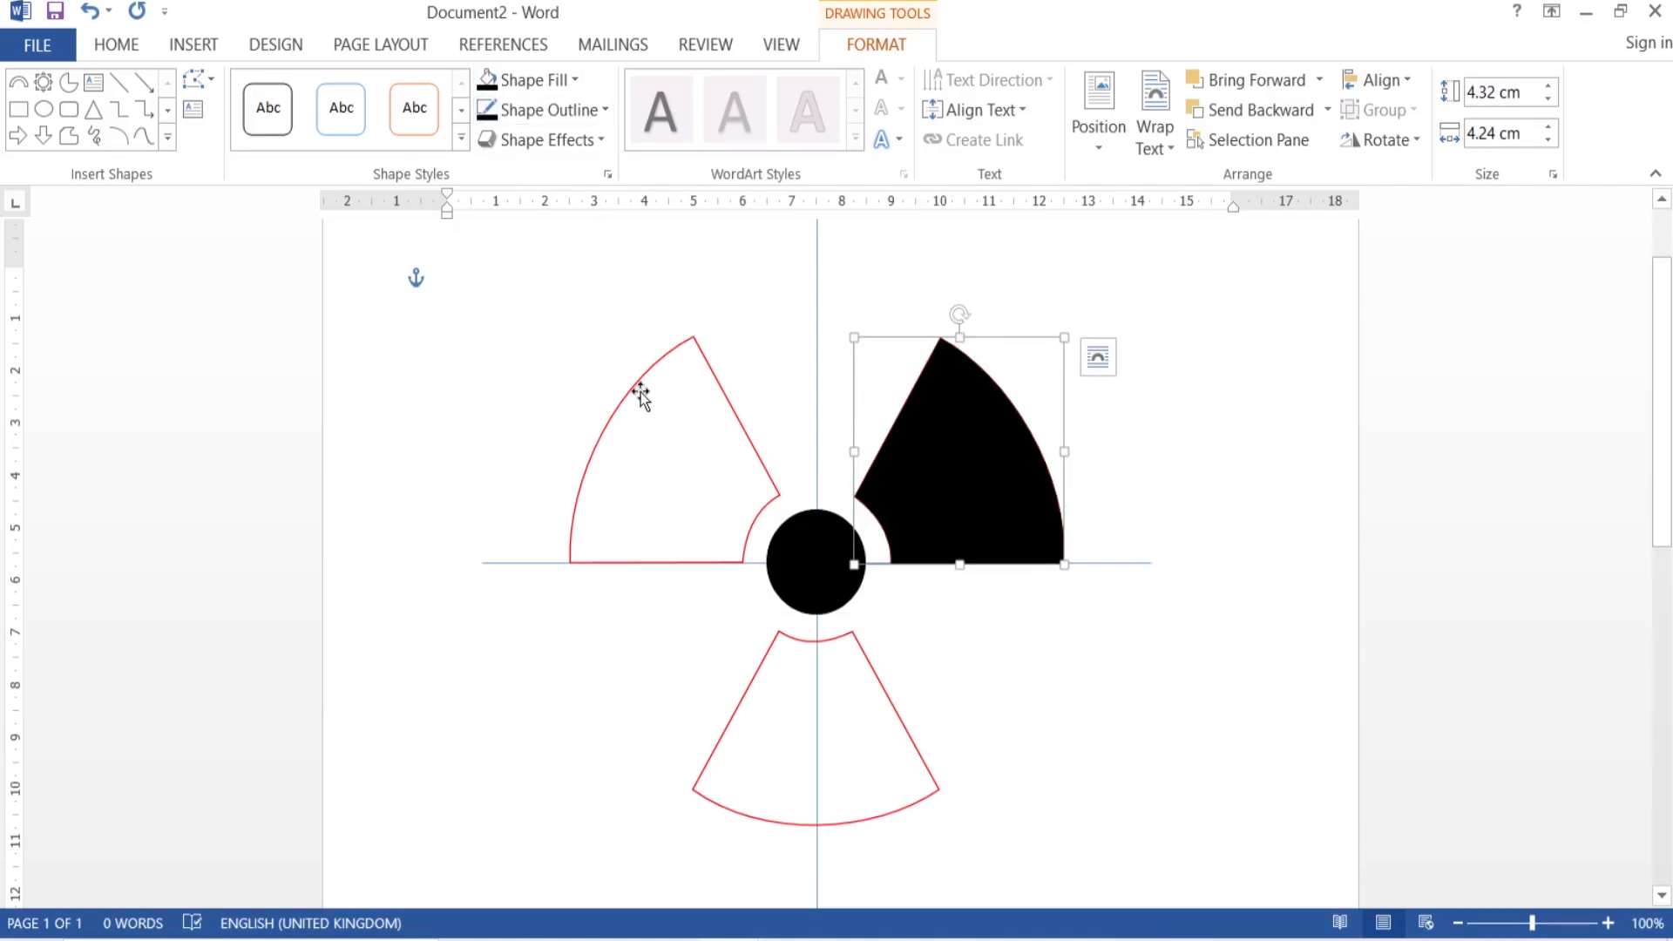
left_click(642, 392)
left_click(488, 111)
left_click(488, 79)
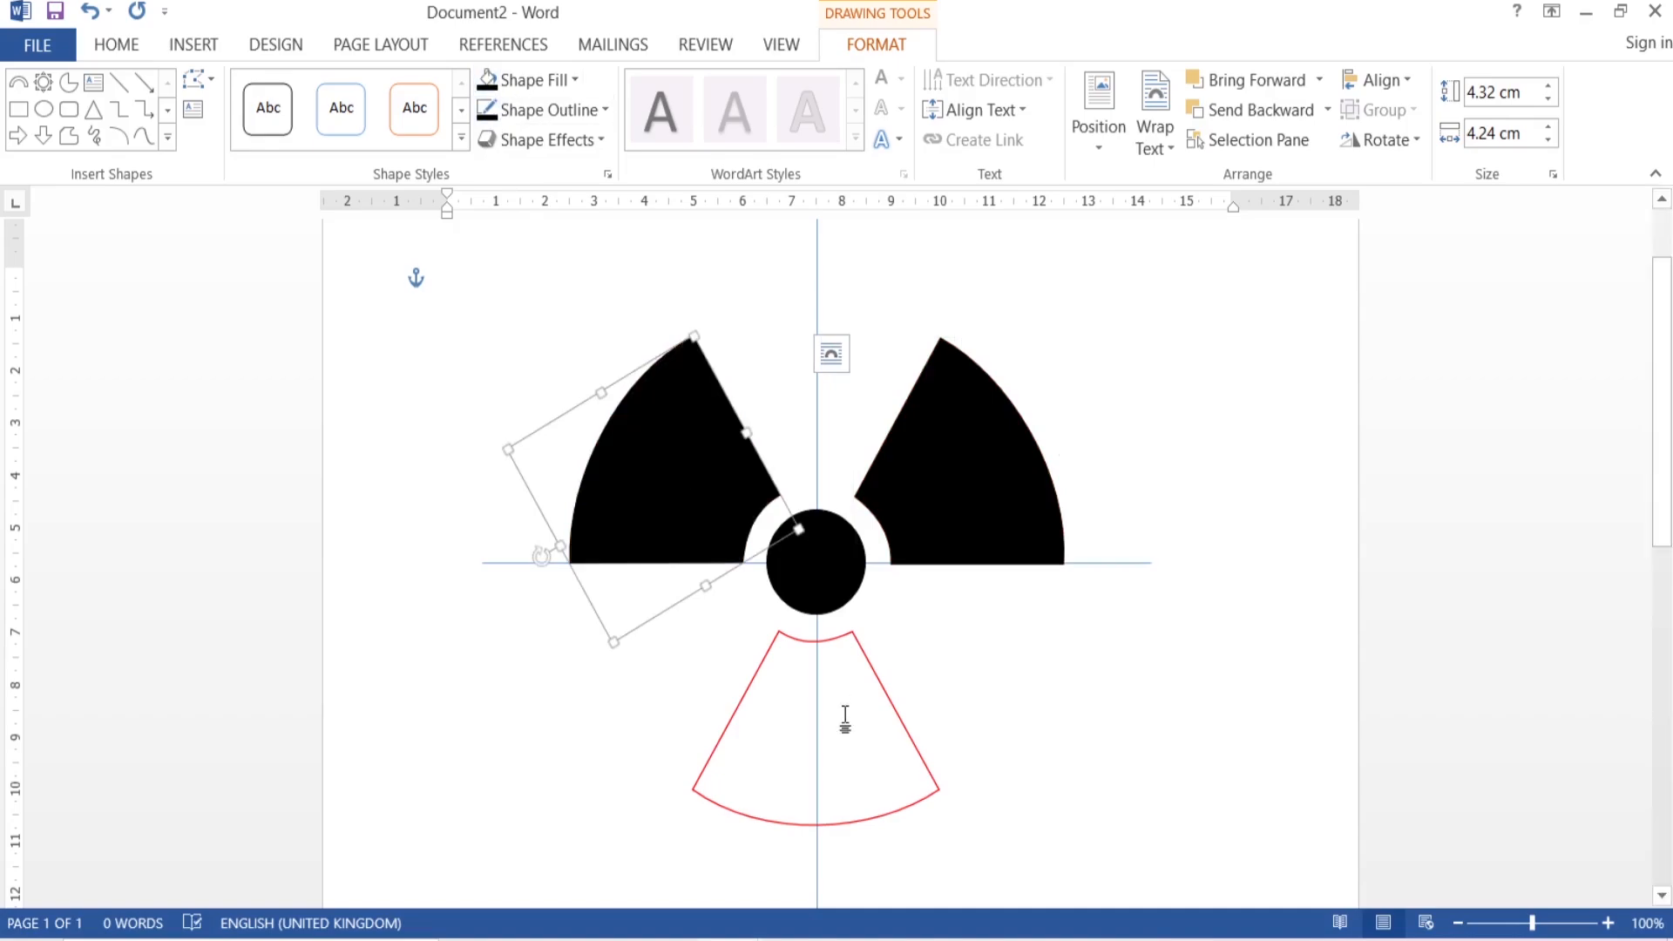
left_click(871, 689)
left_click(485, 110)
left_click(484, 79)
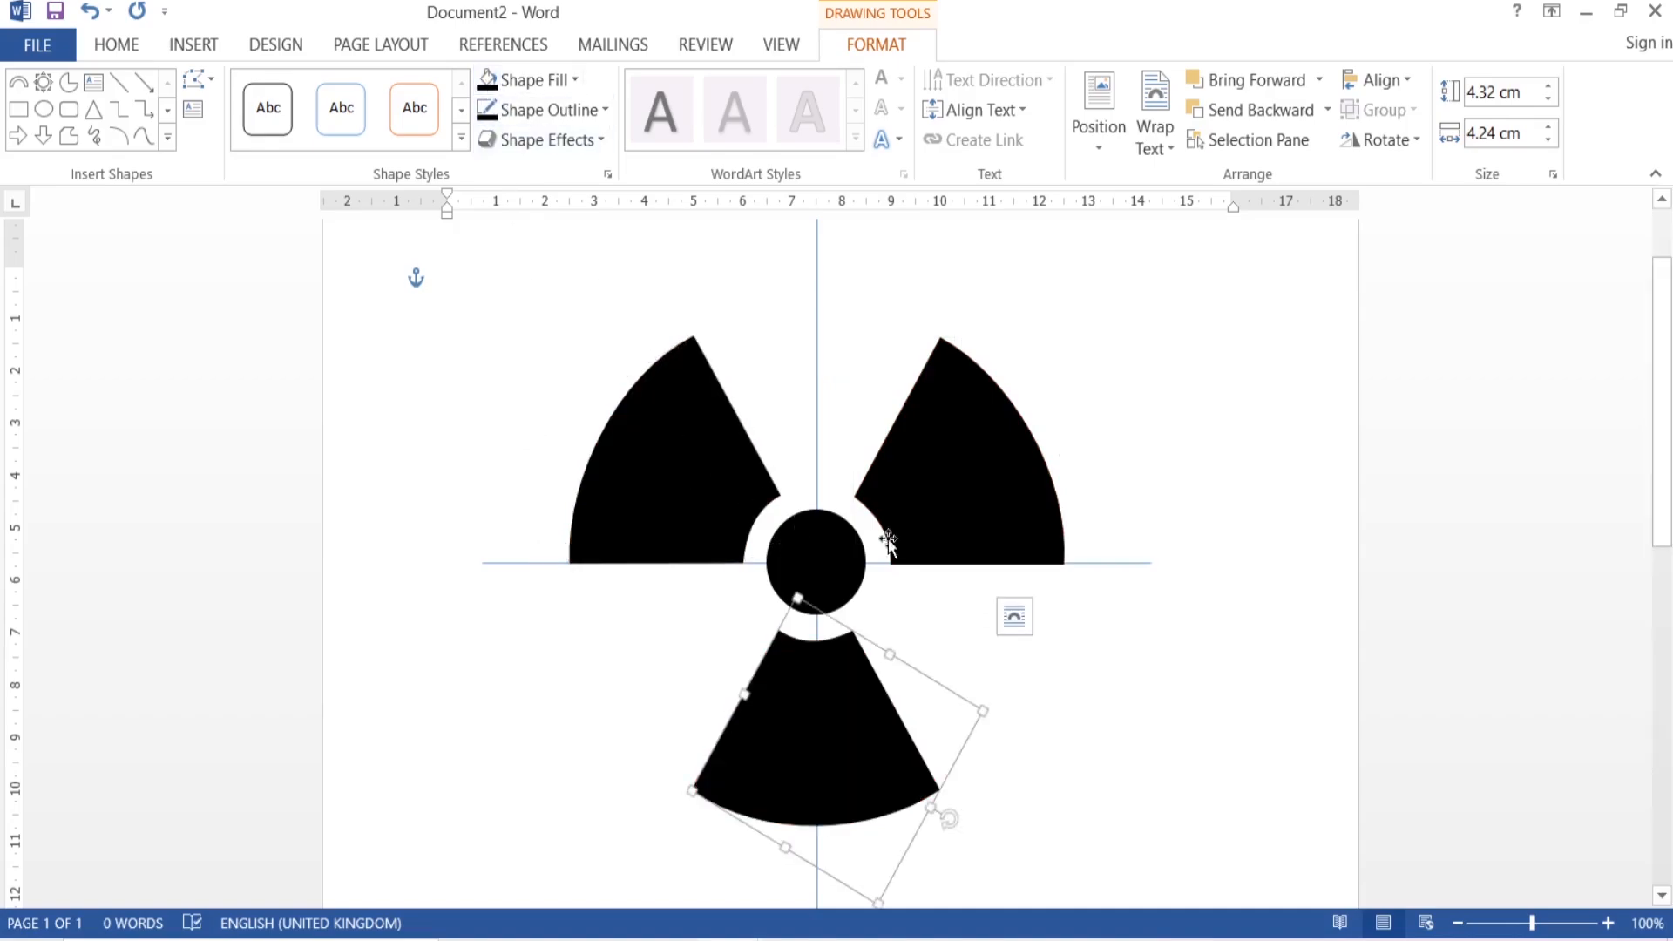
Draw an oval about 3.98 cm high and 3.13 cm wide in the upper-left area of the page
left_click(1060, 743)
left_click(193, 44)
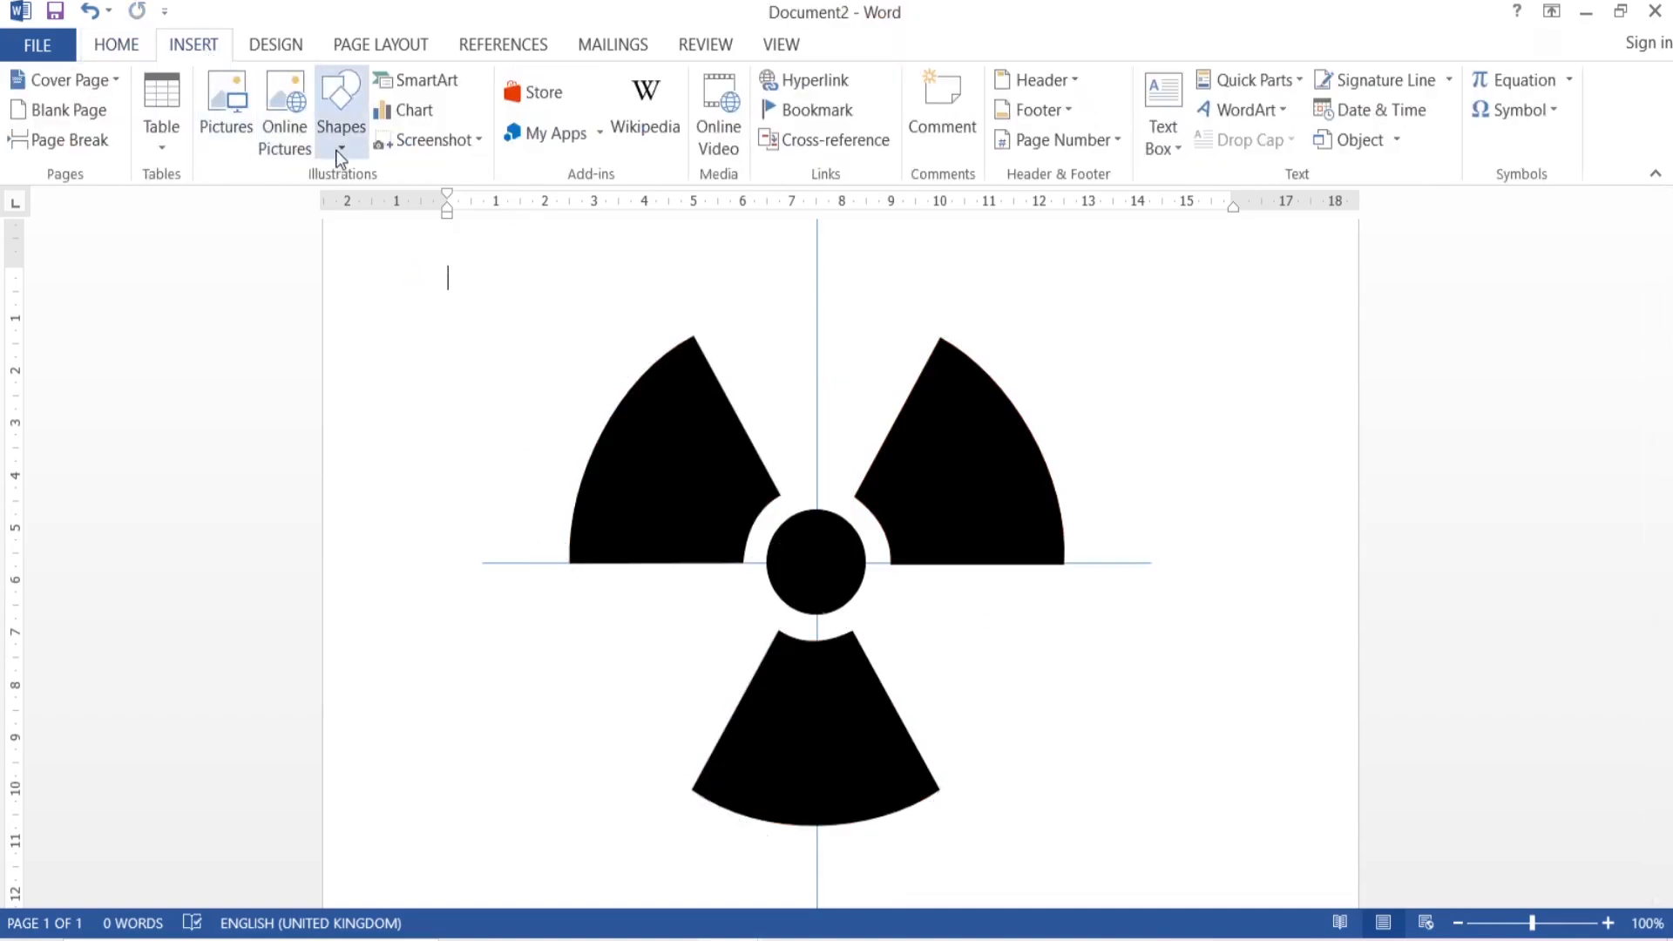
left_click(341, 109)
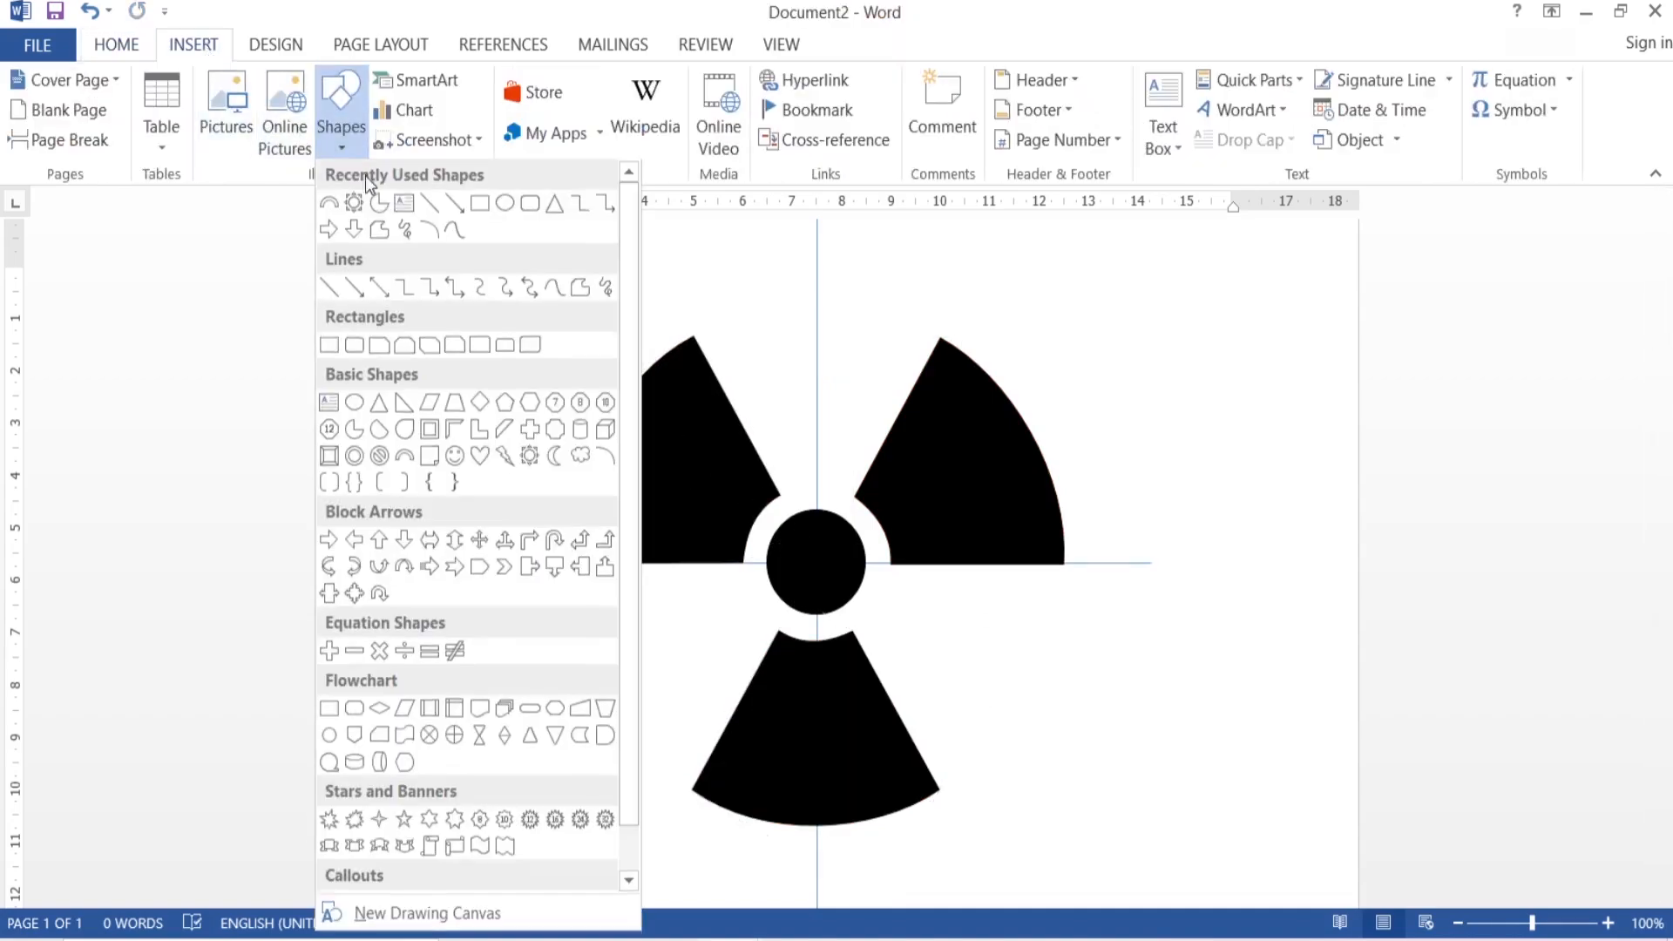
left_click(505, 205)
left_click_drag(409, 289, 566, 497)
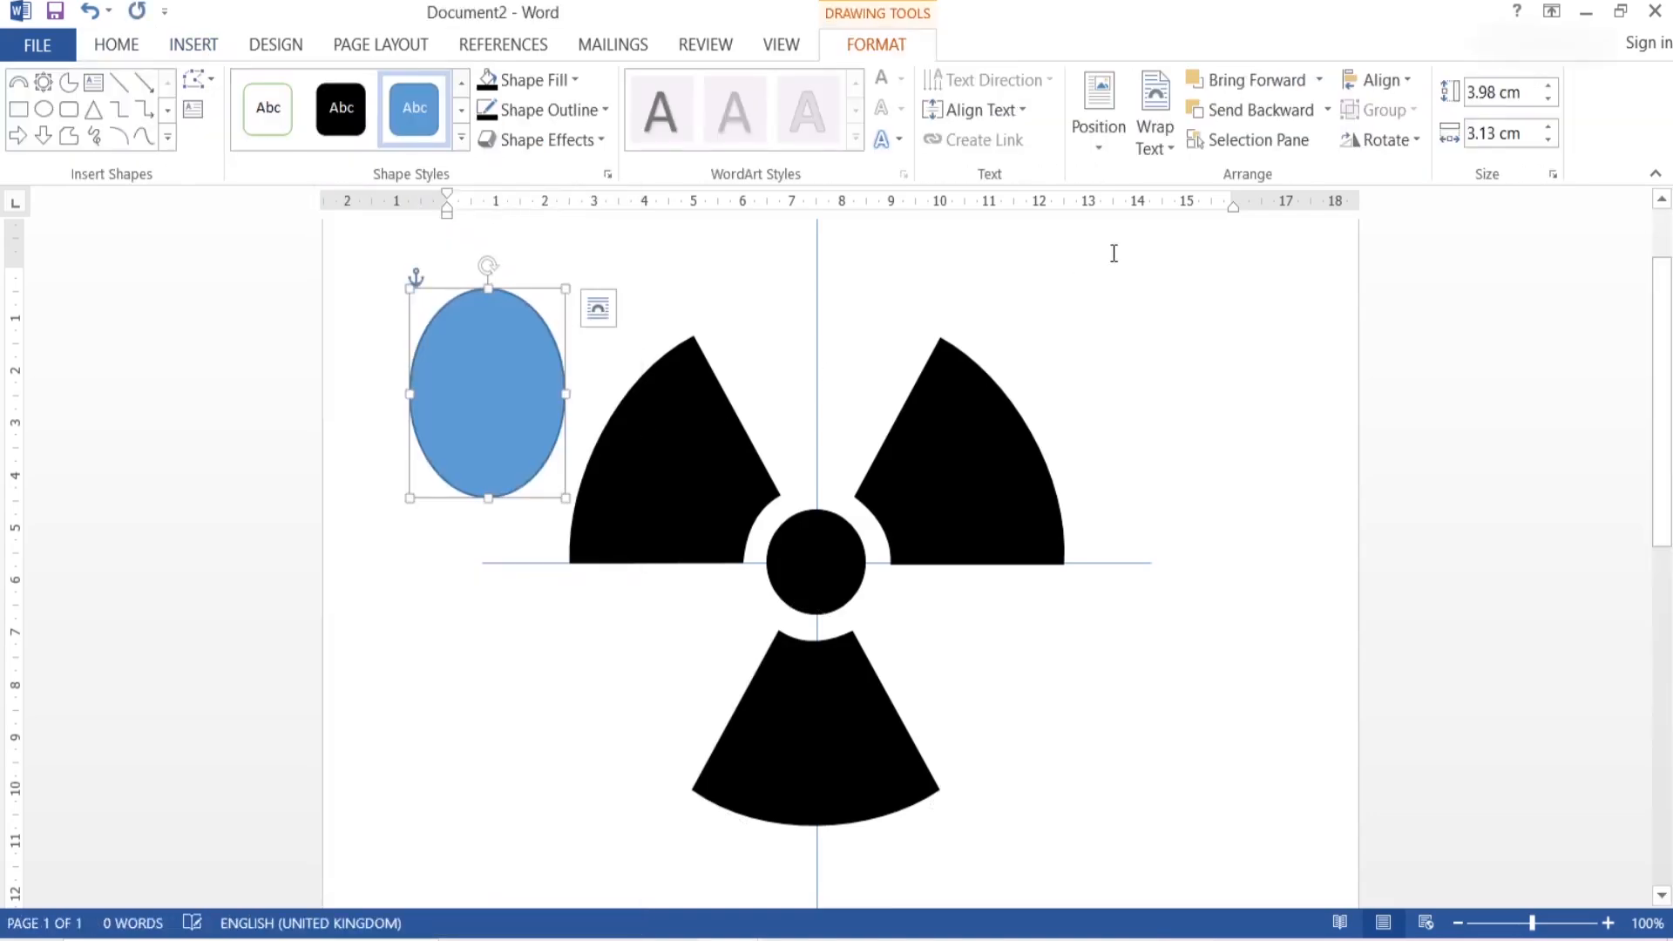
Set the oval's height and width to 12 cm each
left_click(1495, 87)
type("12")
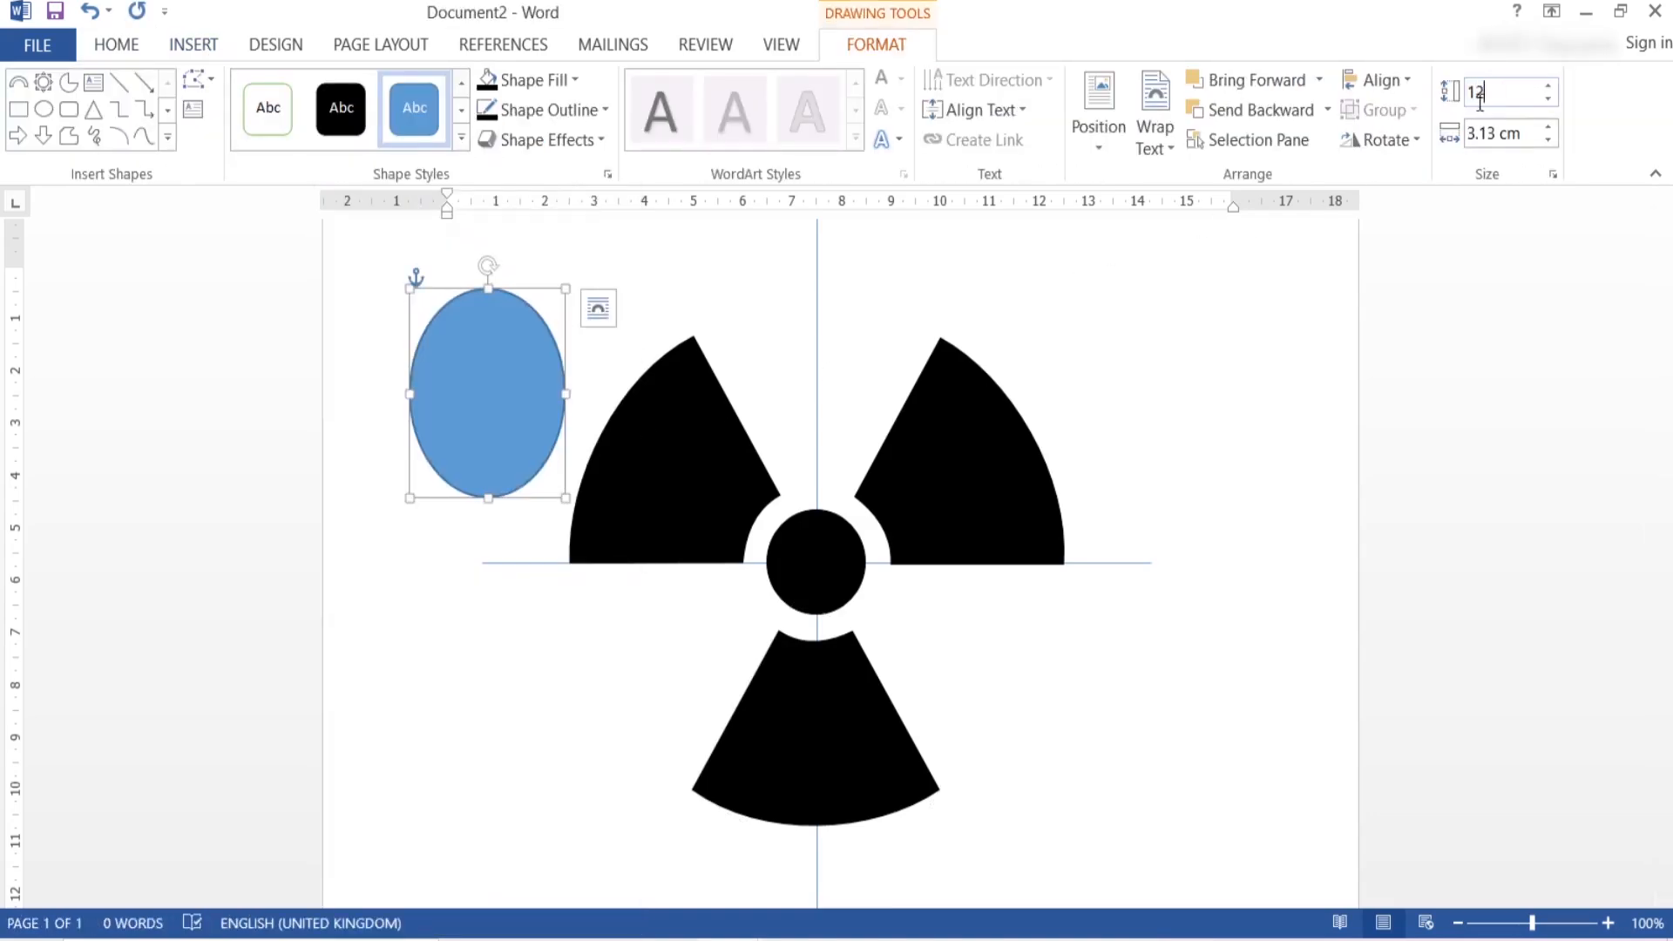
left_click(1478, 133)
type("12")
key("Return")
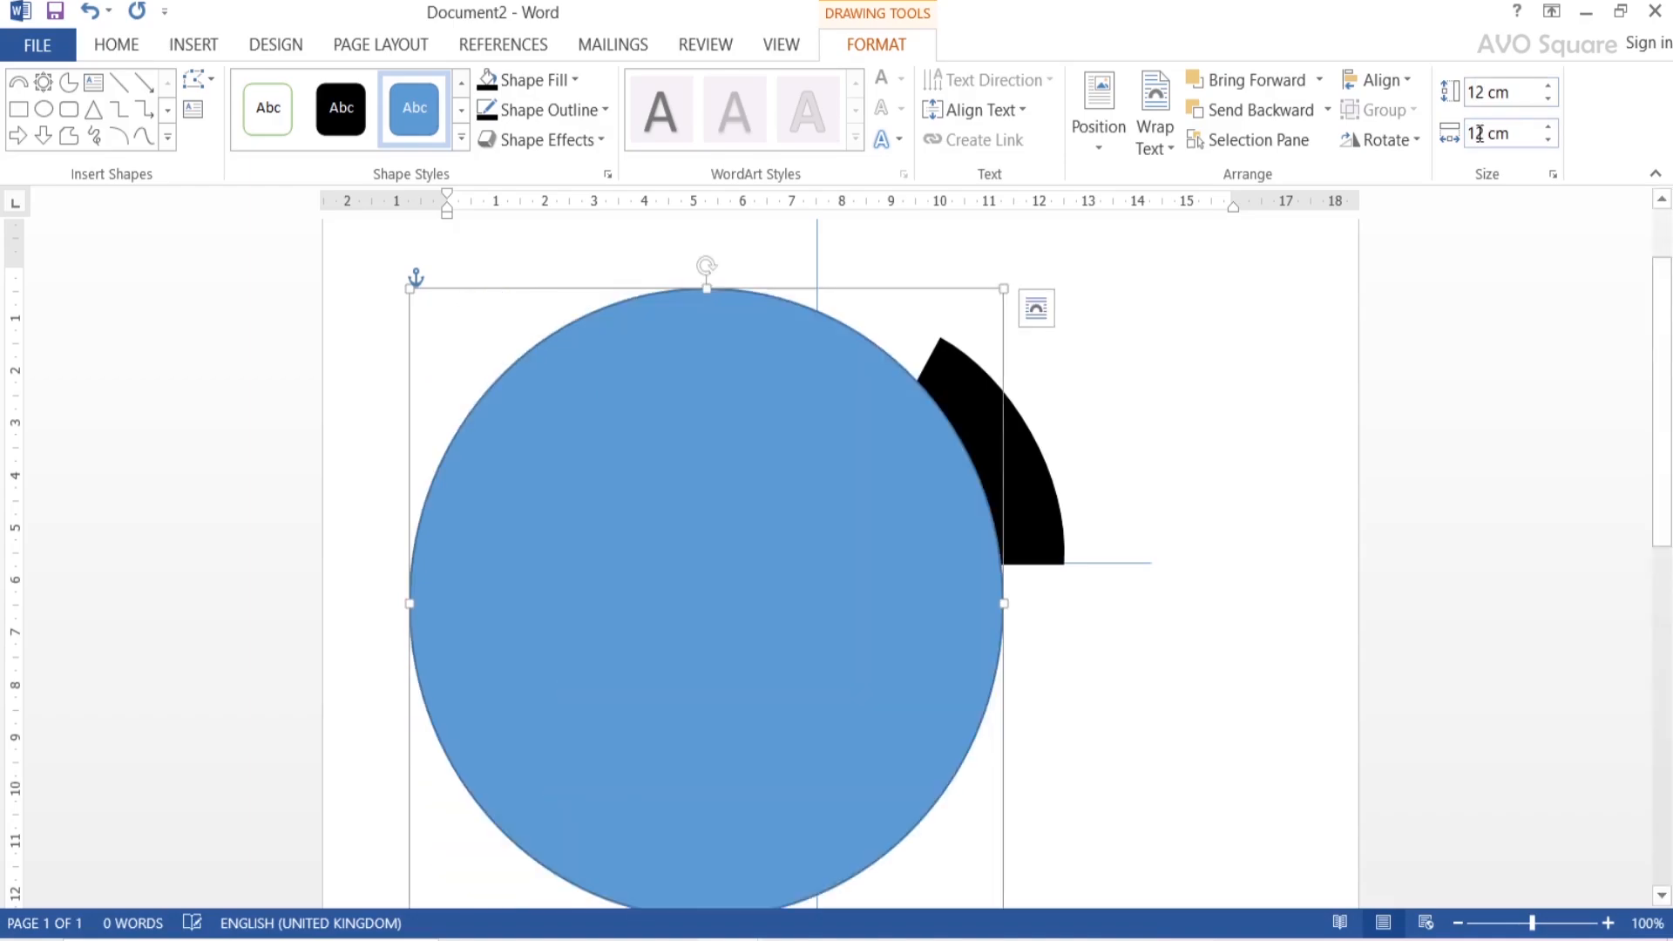
Remove the 12 cm circle's fill and centre it around the symbol on the crossing horizontal and vertical lines
left_click(573, 80)
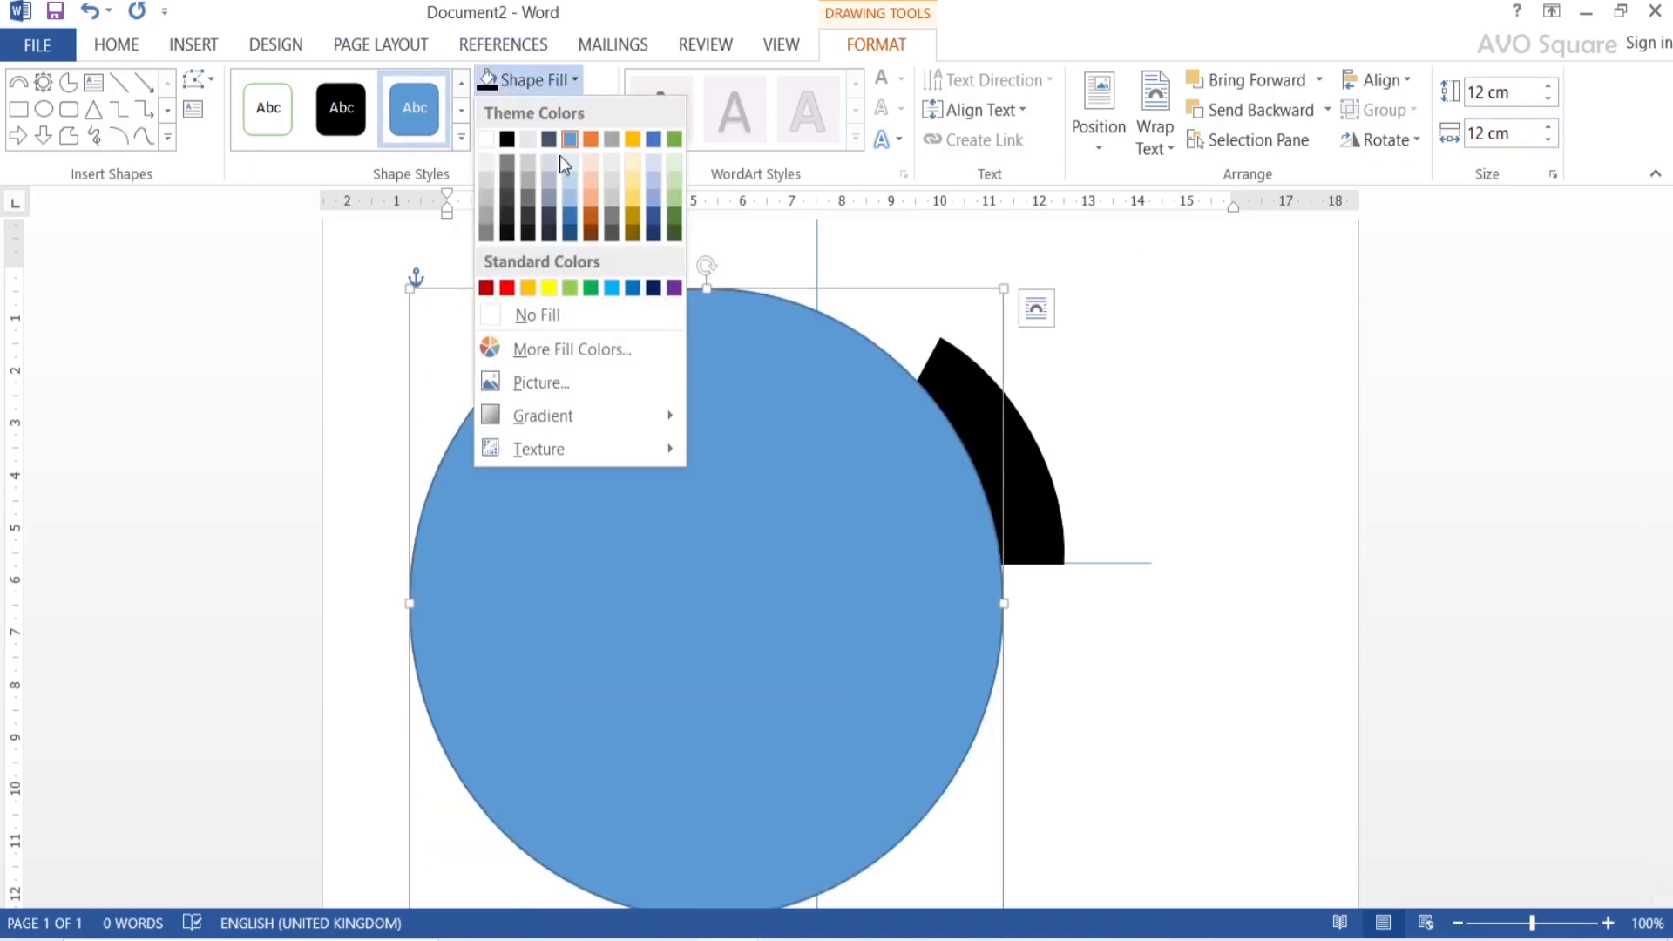
left_click(537, 314)
left_click_drag(546, 336, 653, 300)
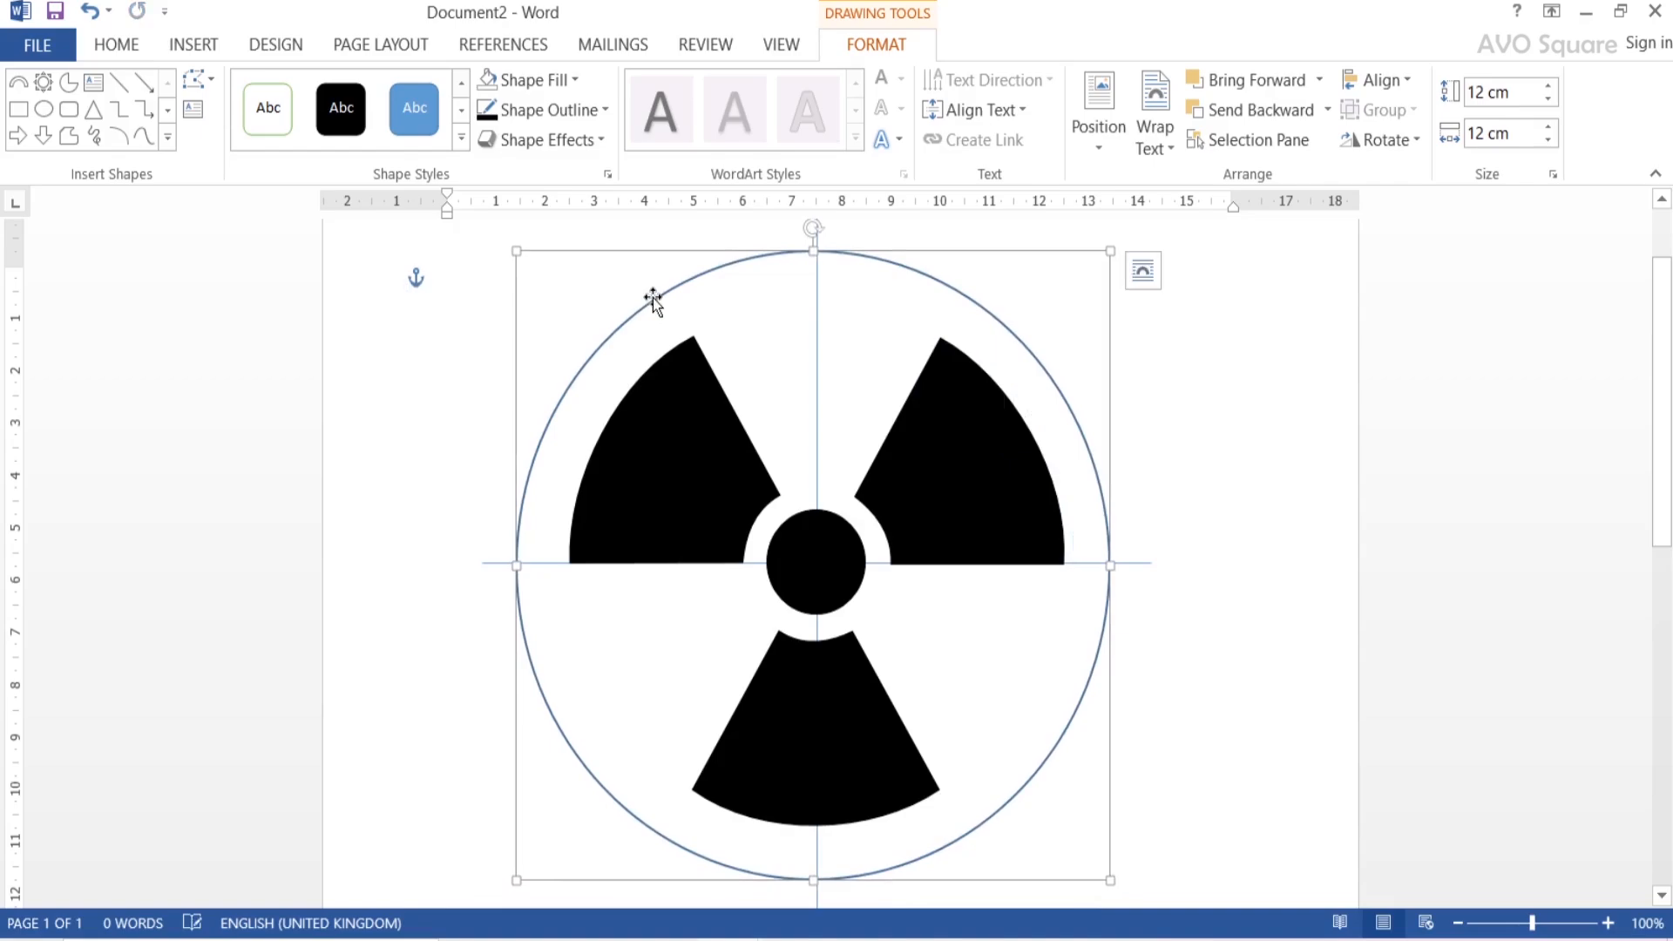
key("ctrl+Up")
key("ctrl+Up")
key("ctrl+Up")
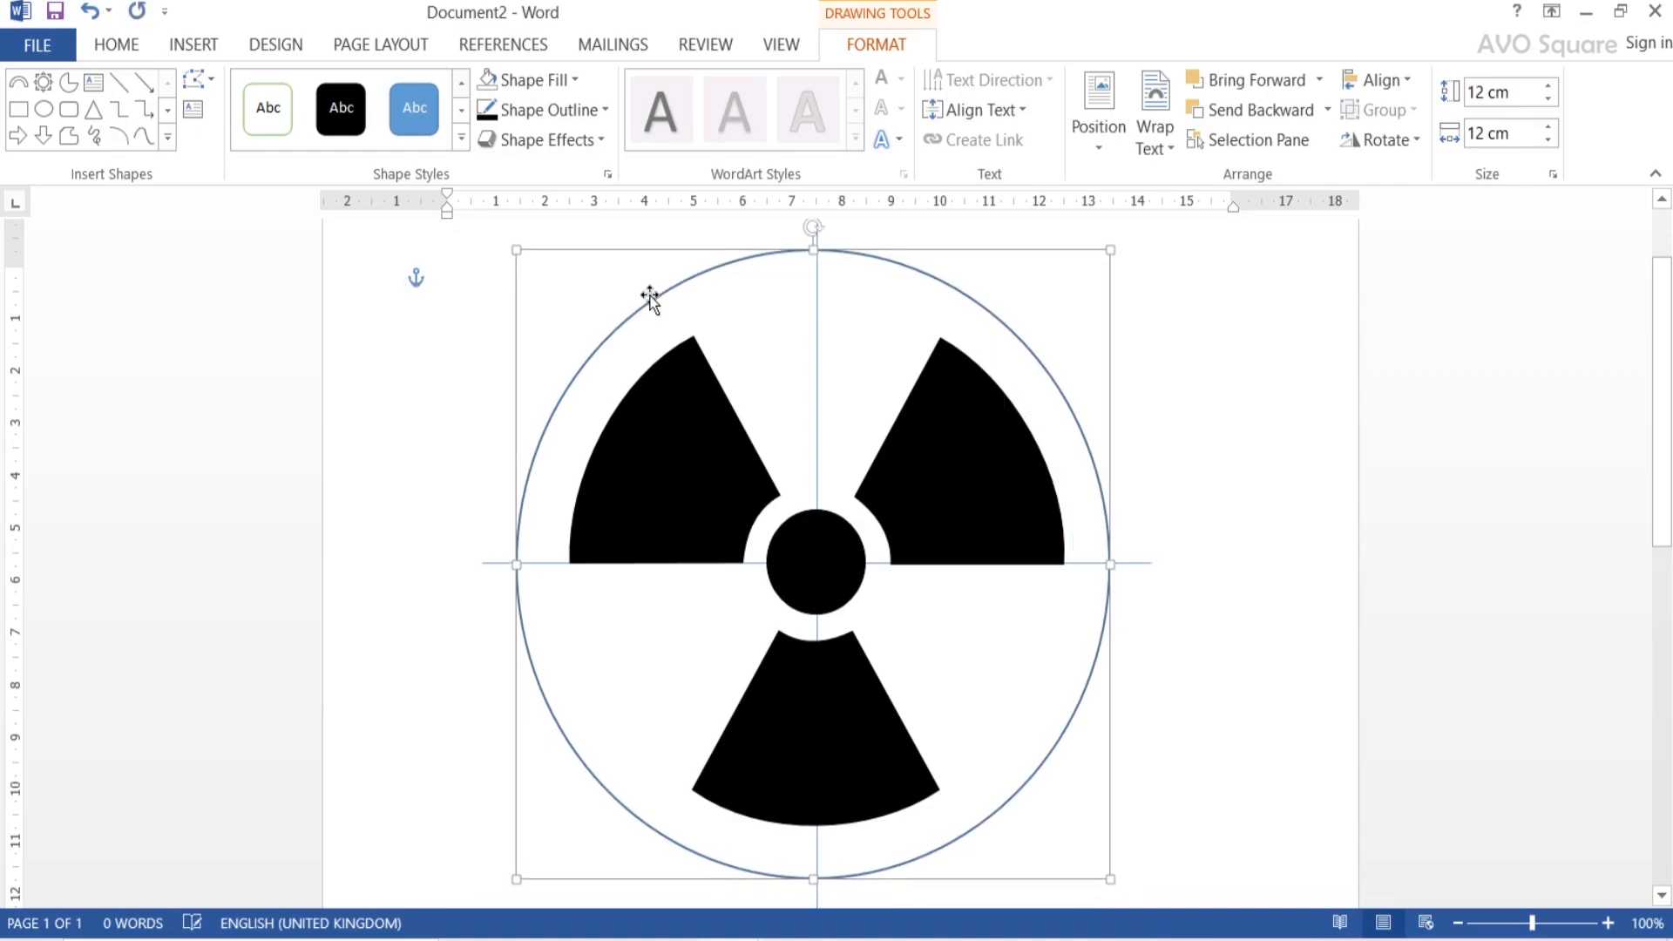
key("ctrl+Right")
key("ctrl+Right")
key("ctrl+Right")
key("ctrl+Right")
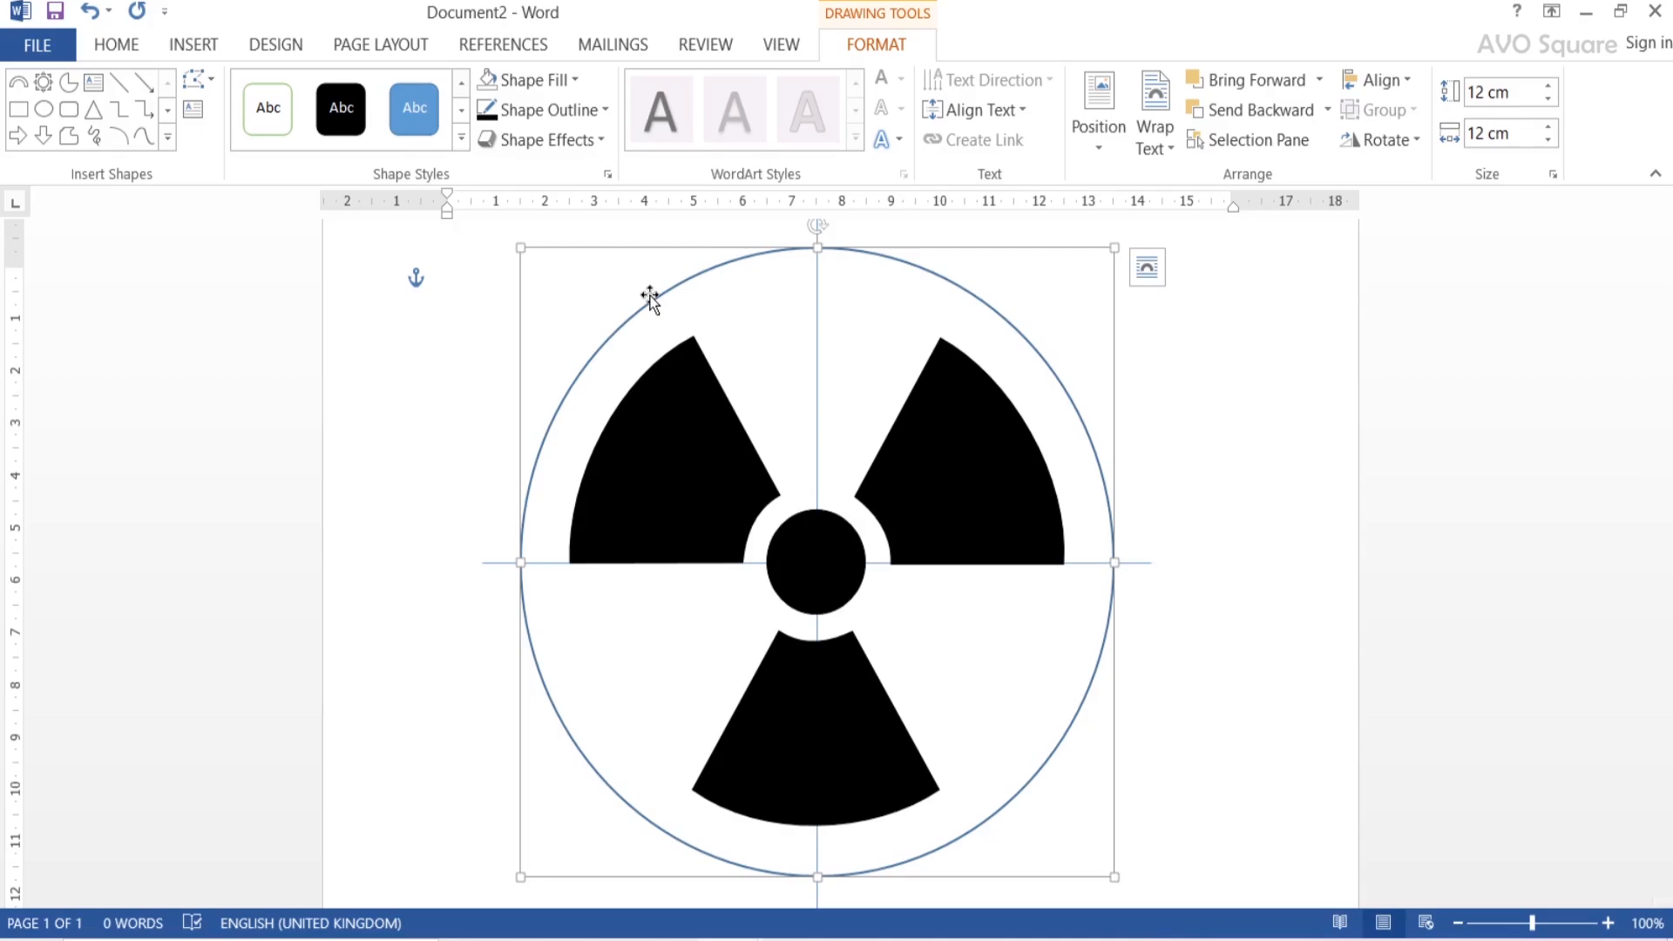
Give the 12 cm circle a yellow fill and a yellow outline
left_click(576, 80)
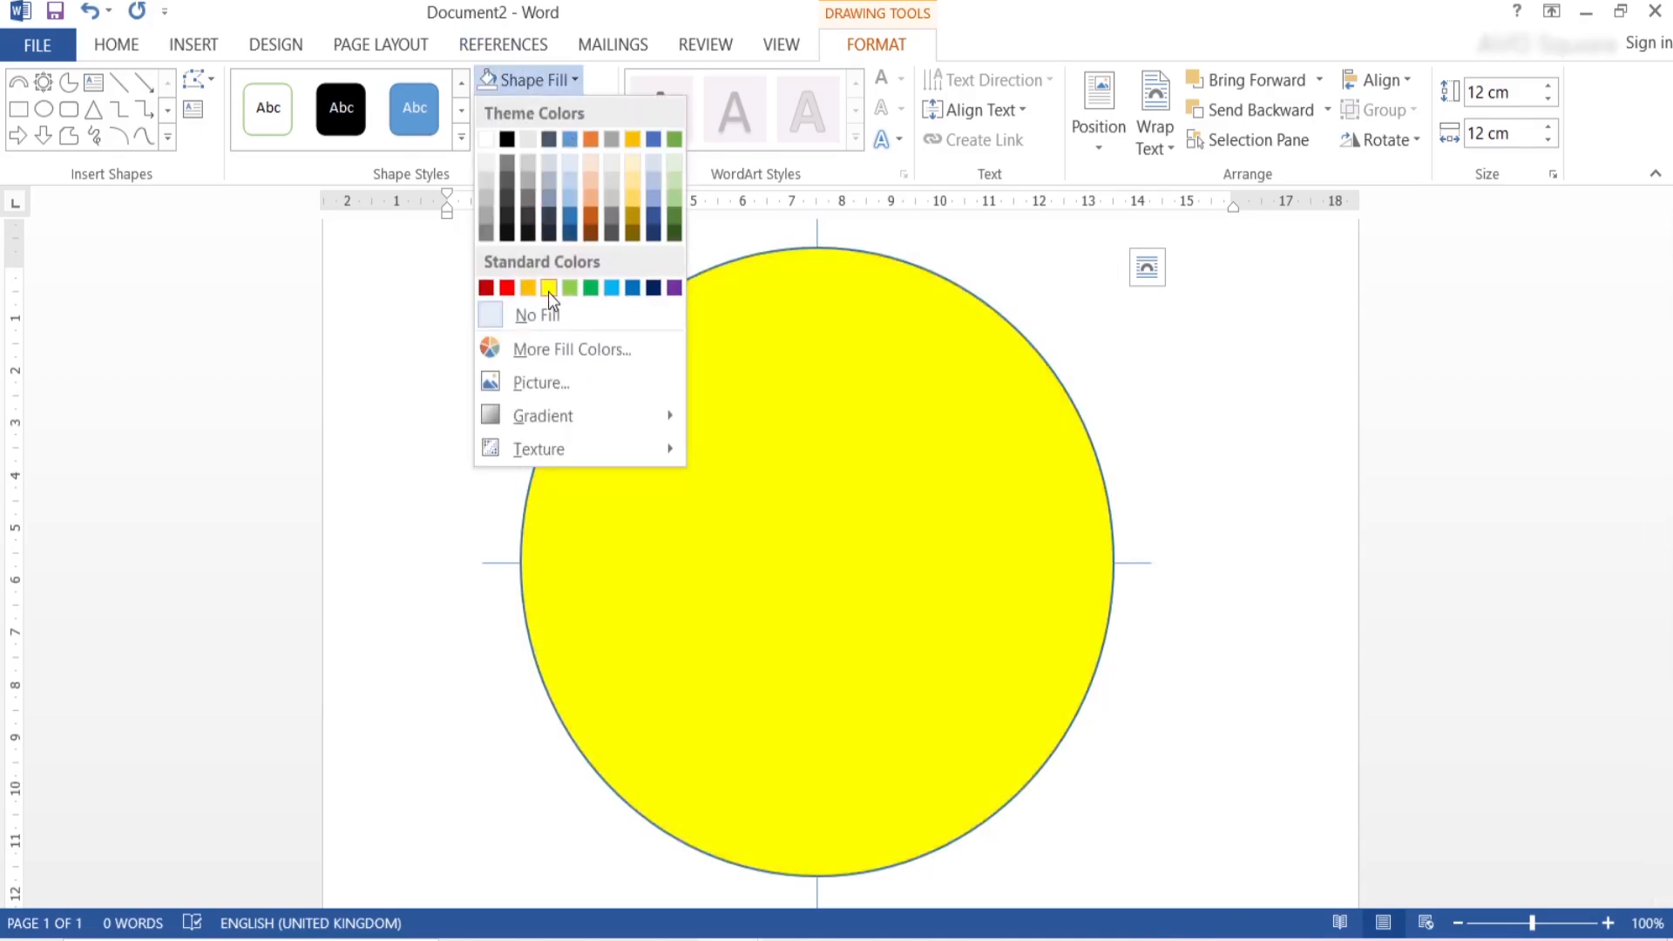
left_click(548, 289)
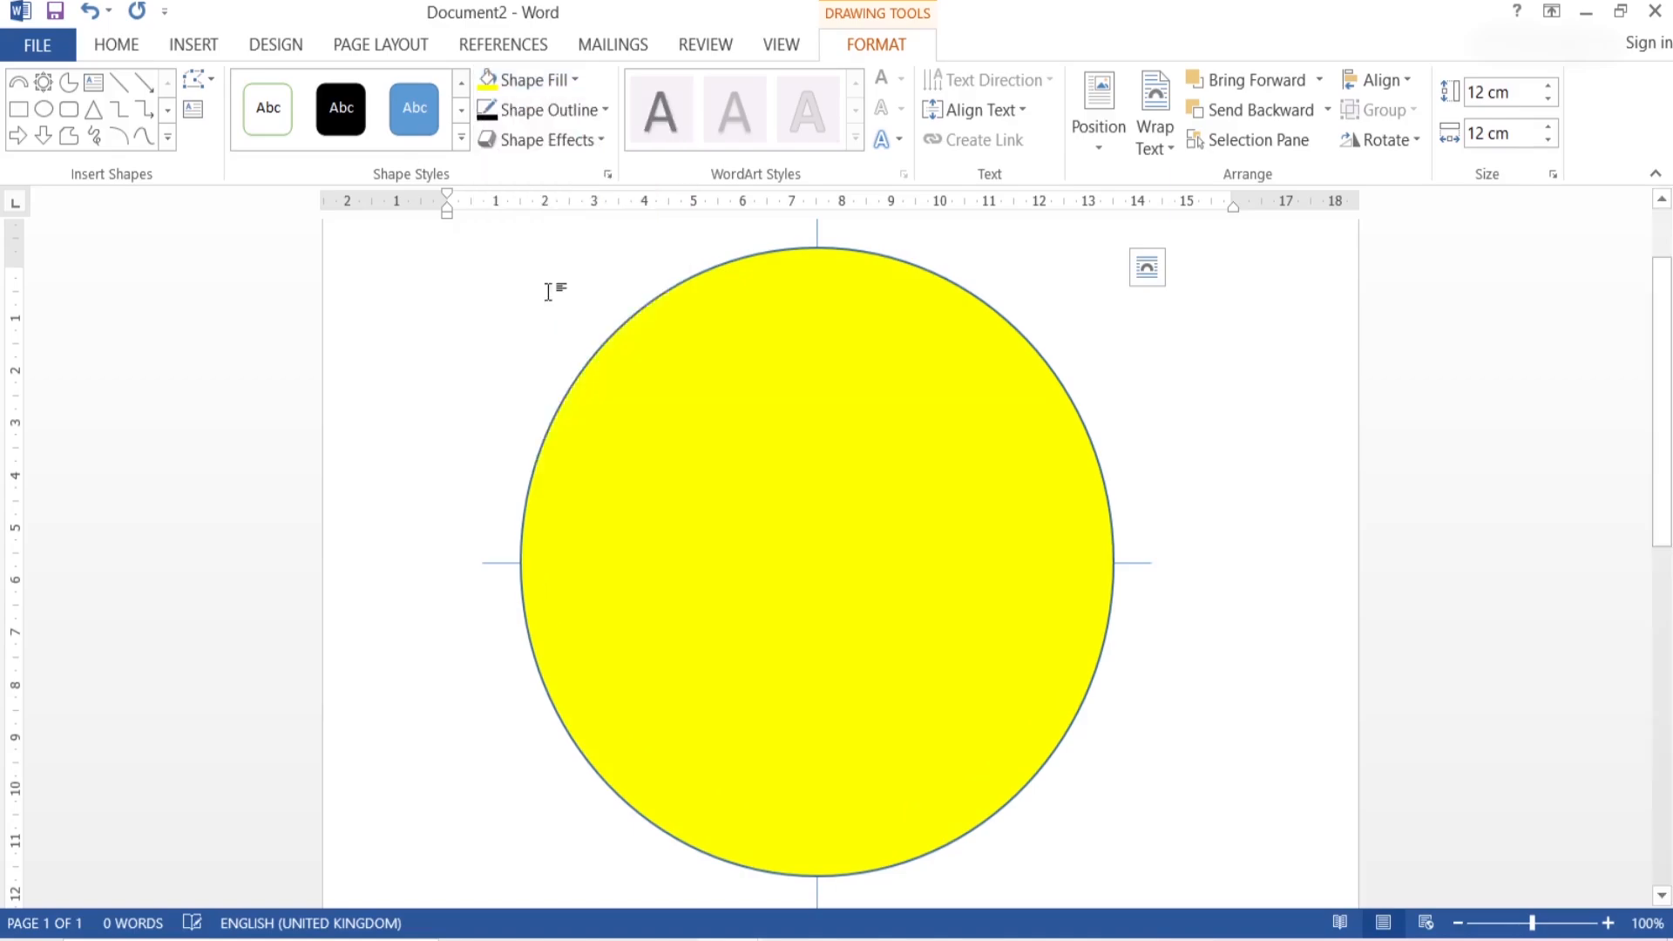
left_click(606, 110)
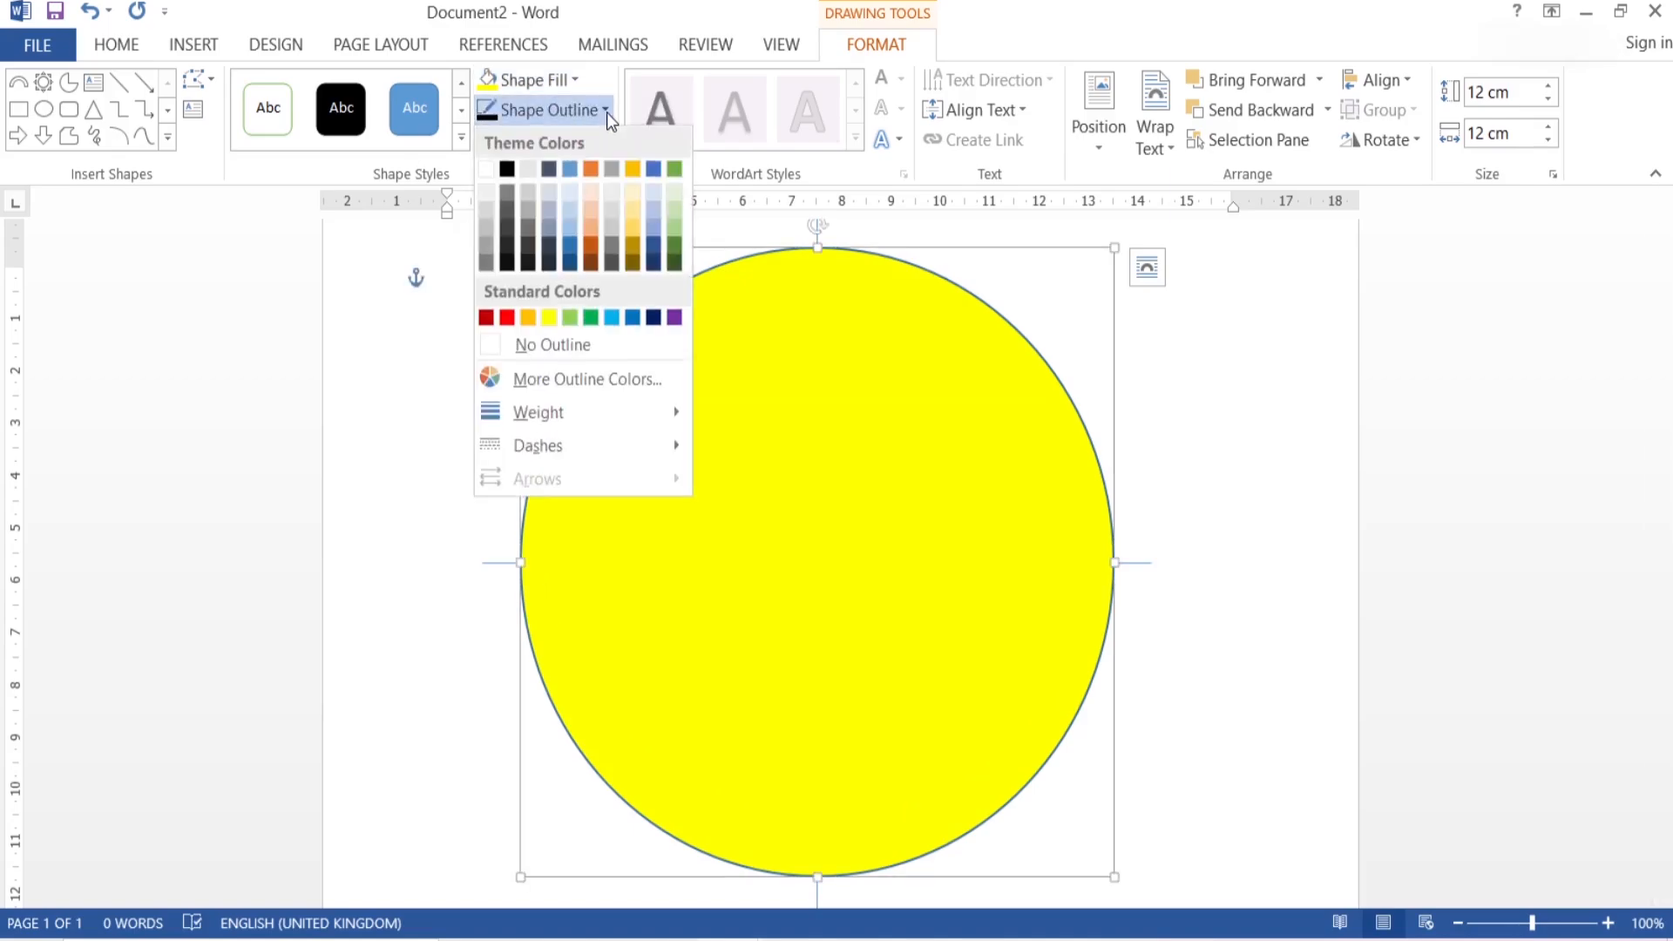
left_click(548, 317)
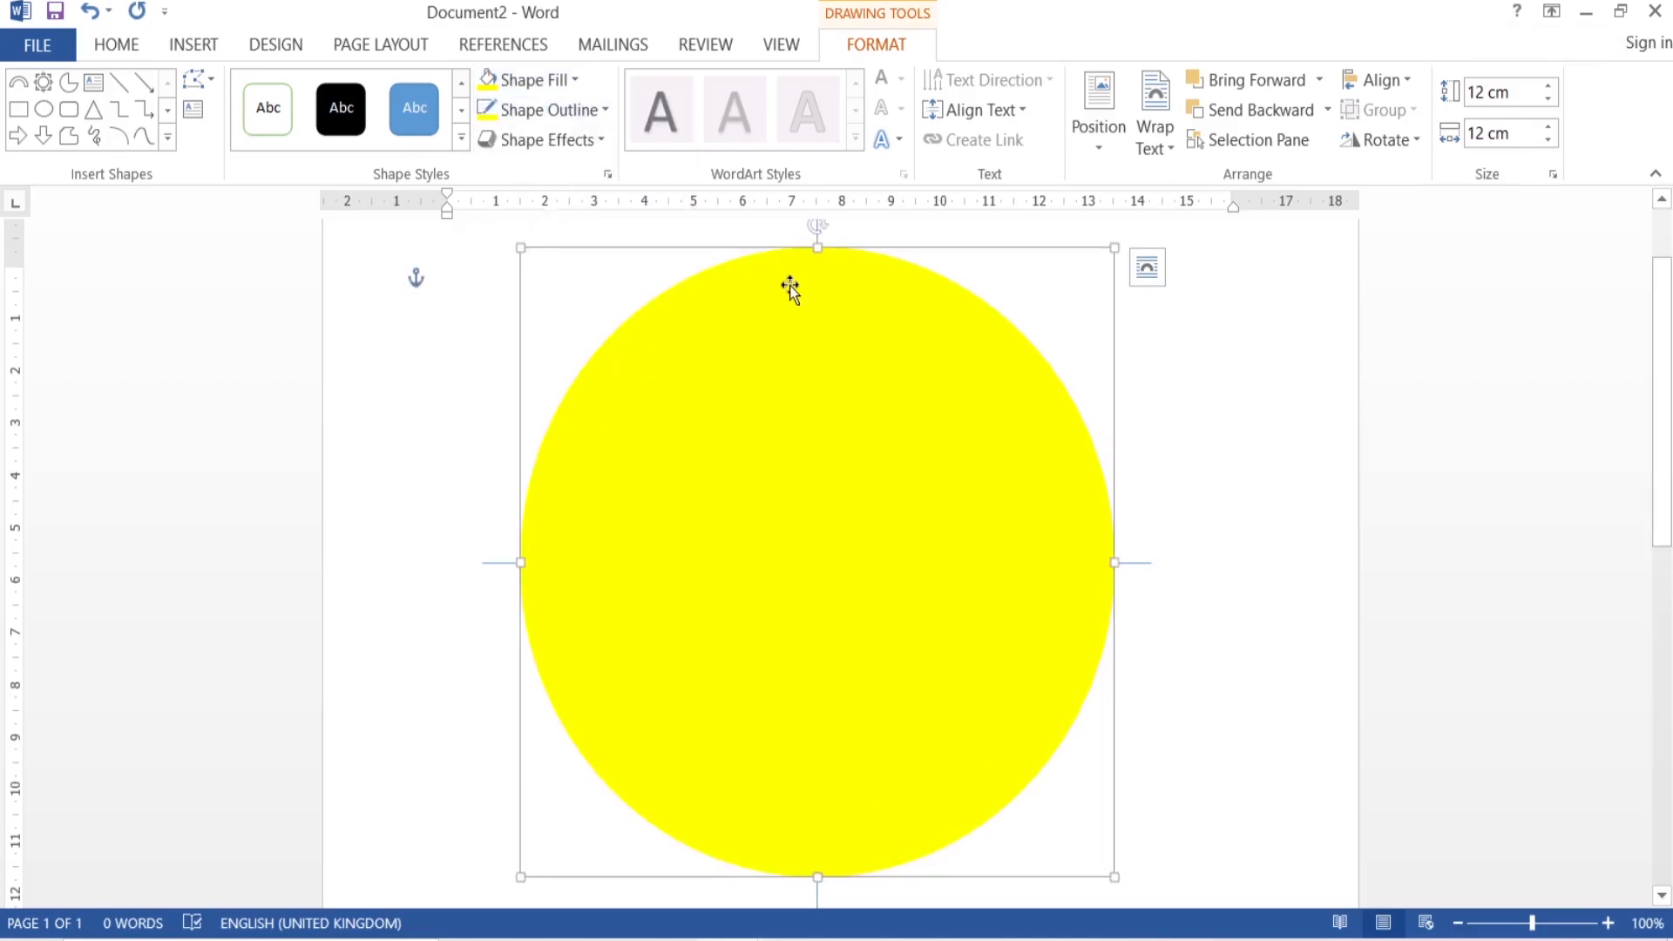
Send the yellow circle backward until it lies behind the three black segments and the centre circle
left_click(1259, 110)
left_click(1259, 111)
left_click(1259, 111)
left_click(1259, 111)
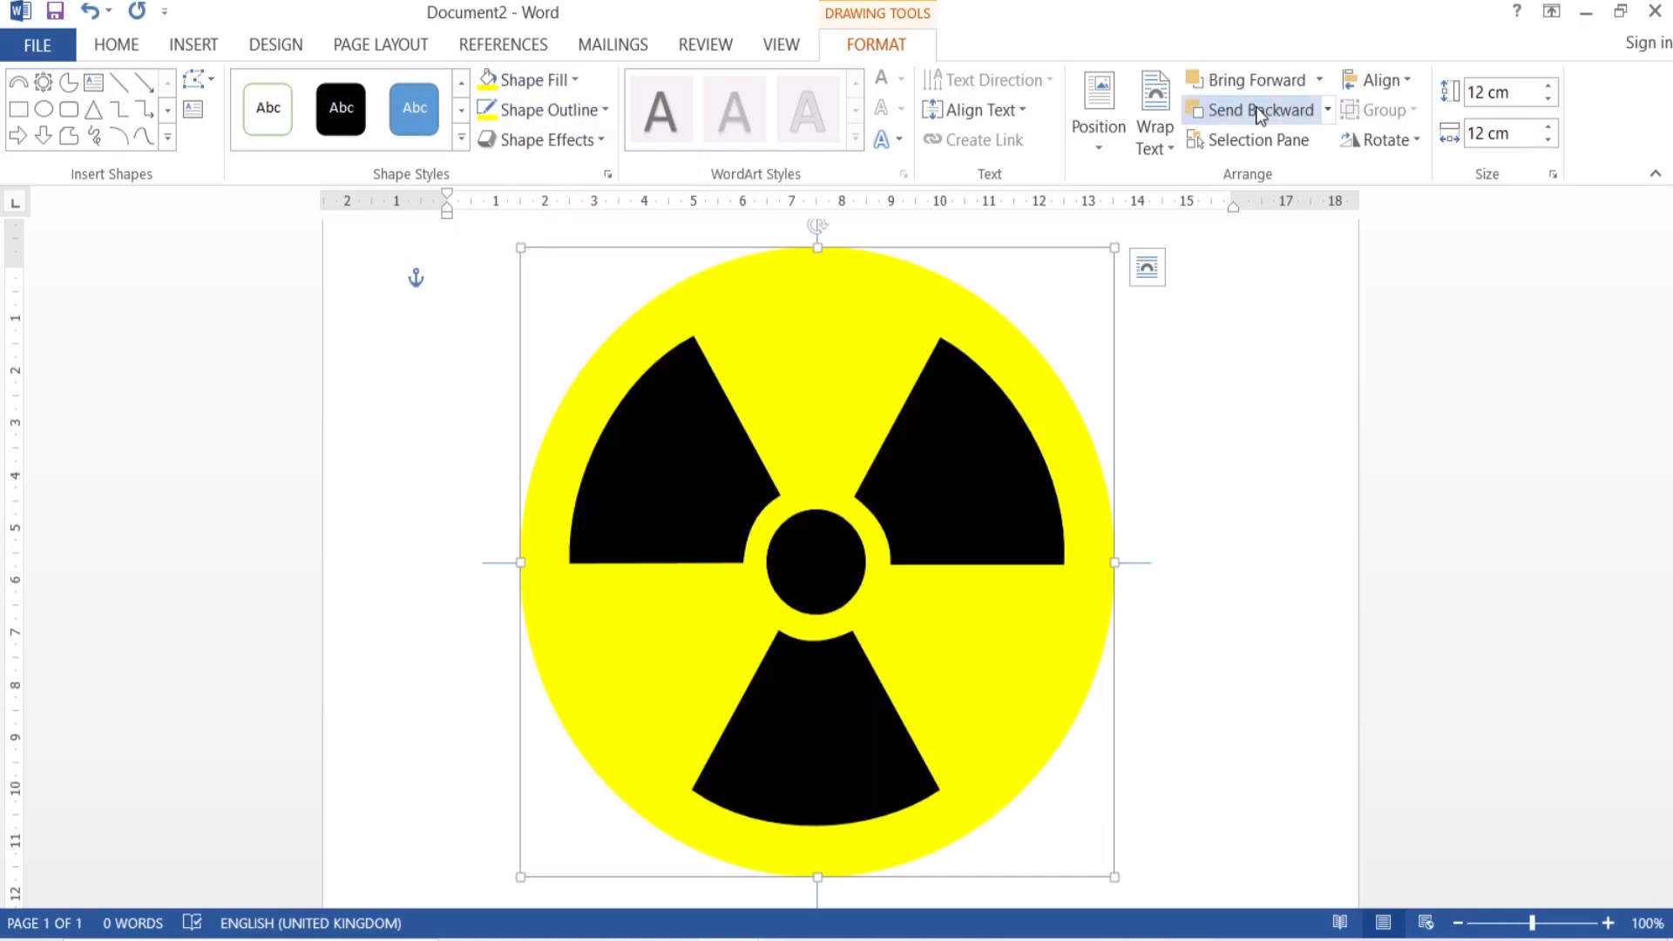
left_click(1259, 534)
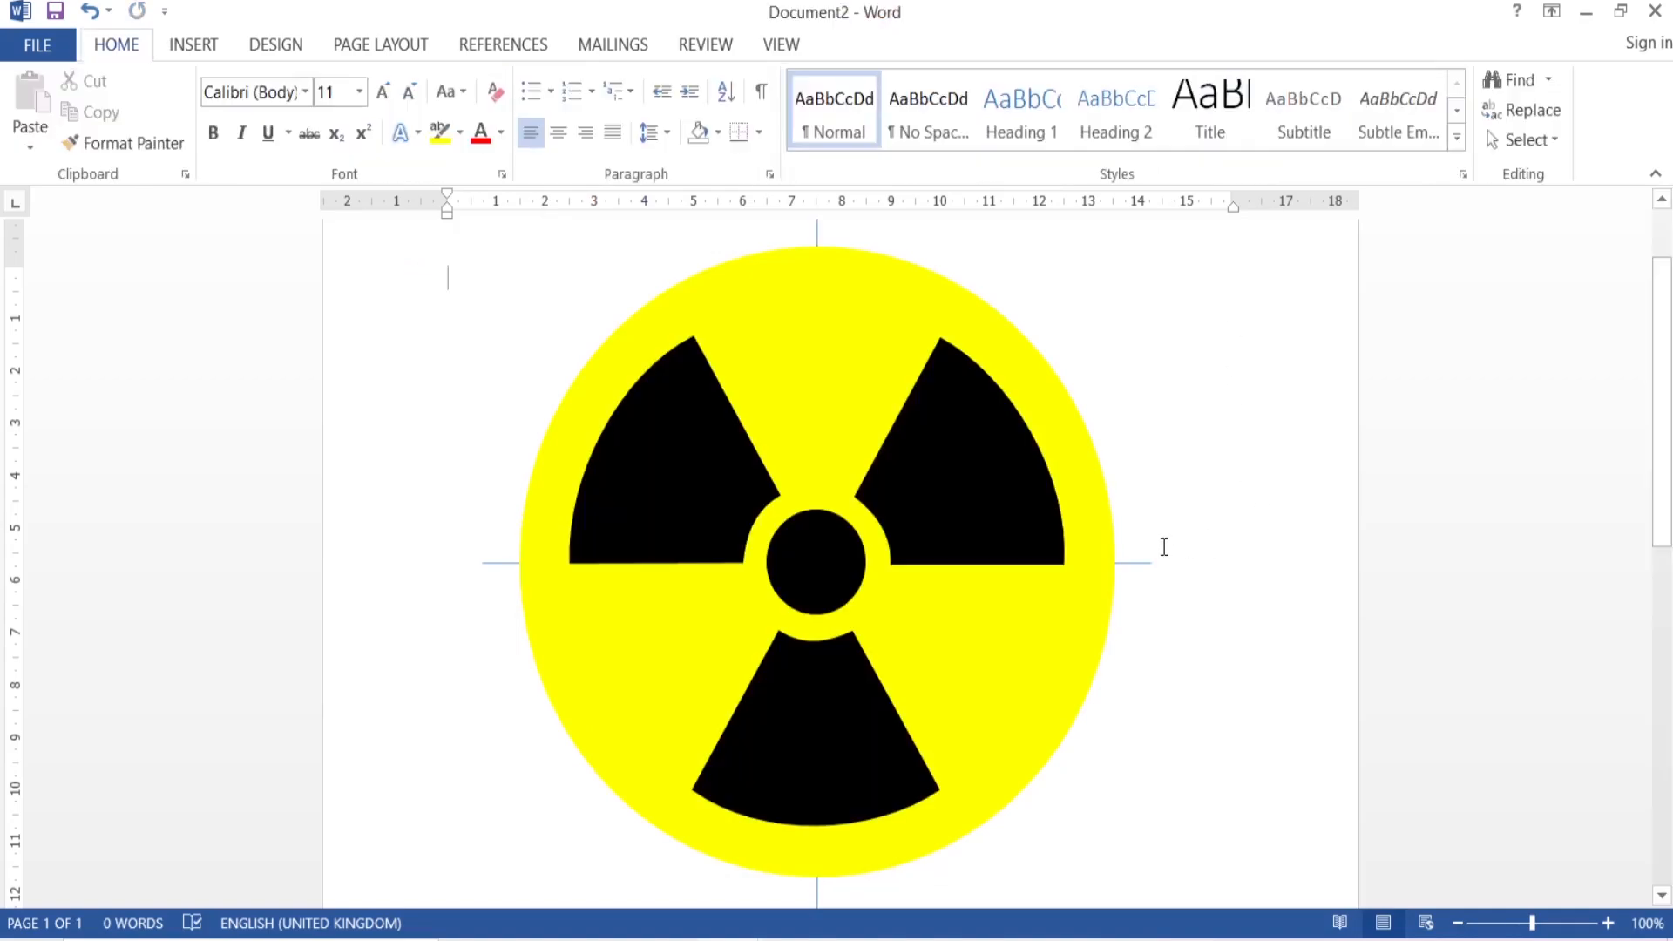
Delete the horizontal and vertical guide lines crossing at the symbol's centre
left_click(1147, 566)
left_click(1146, 562)
scroll(773, 280, "up", 3)
left_click(816, 327)
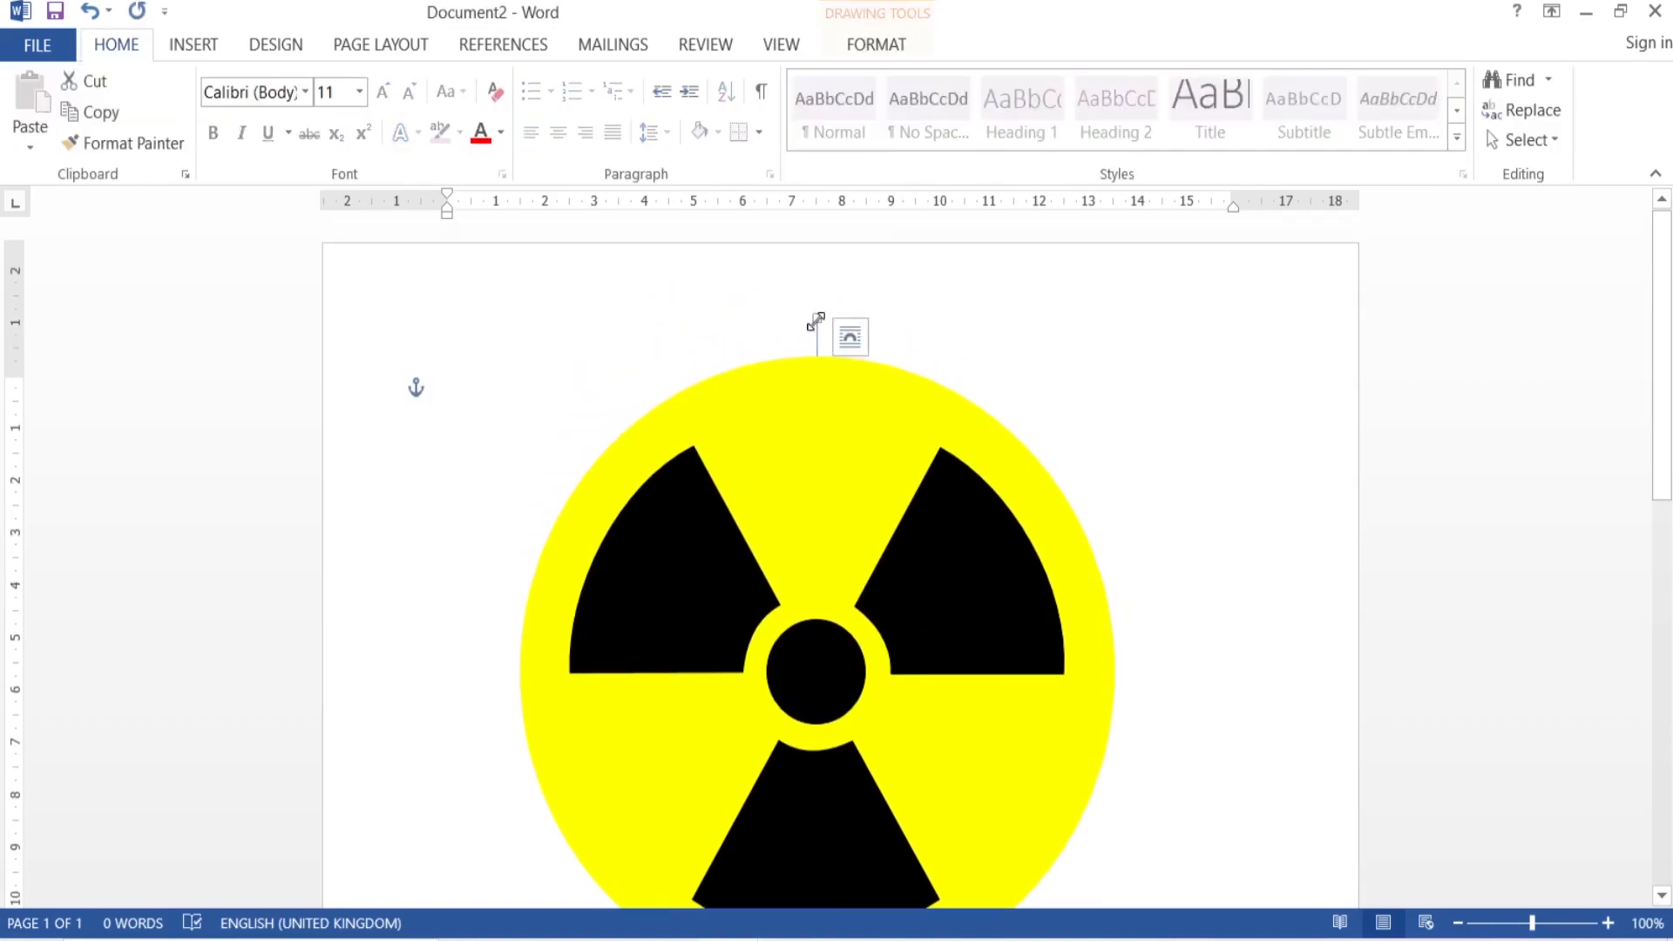
left_click(819, 324)
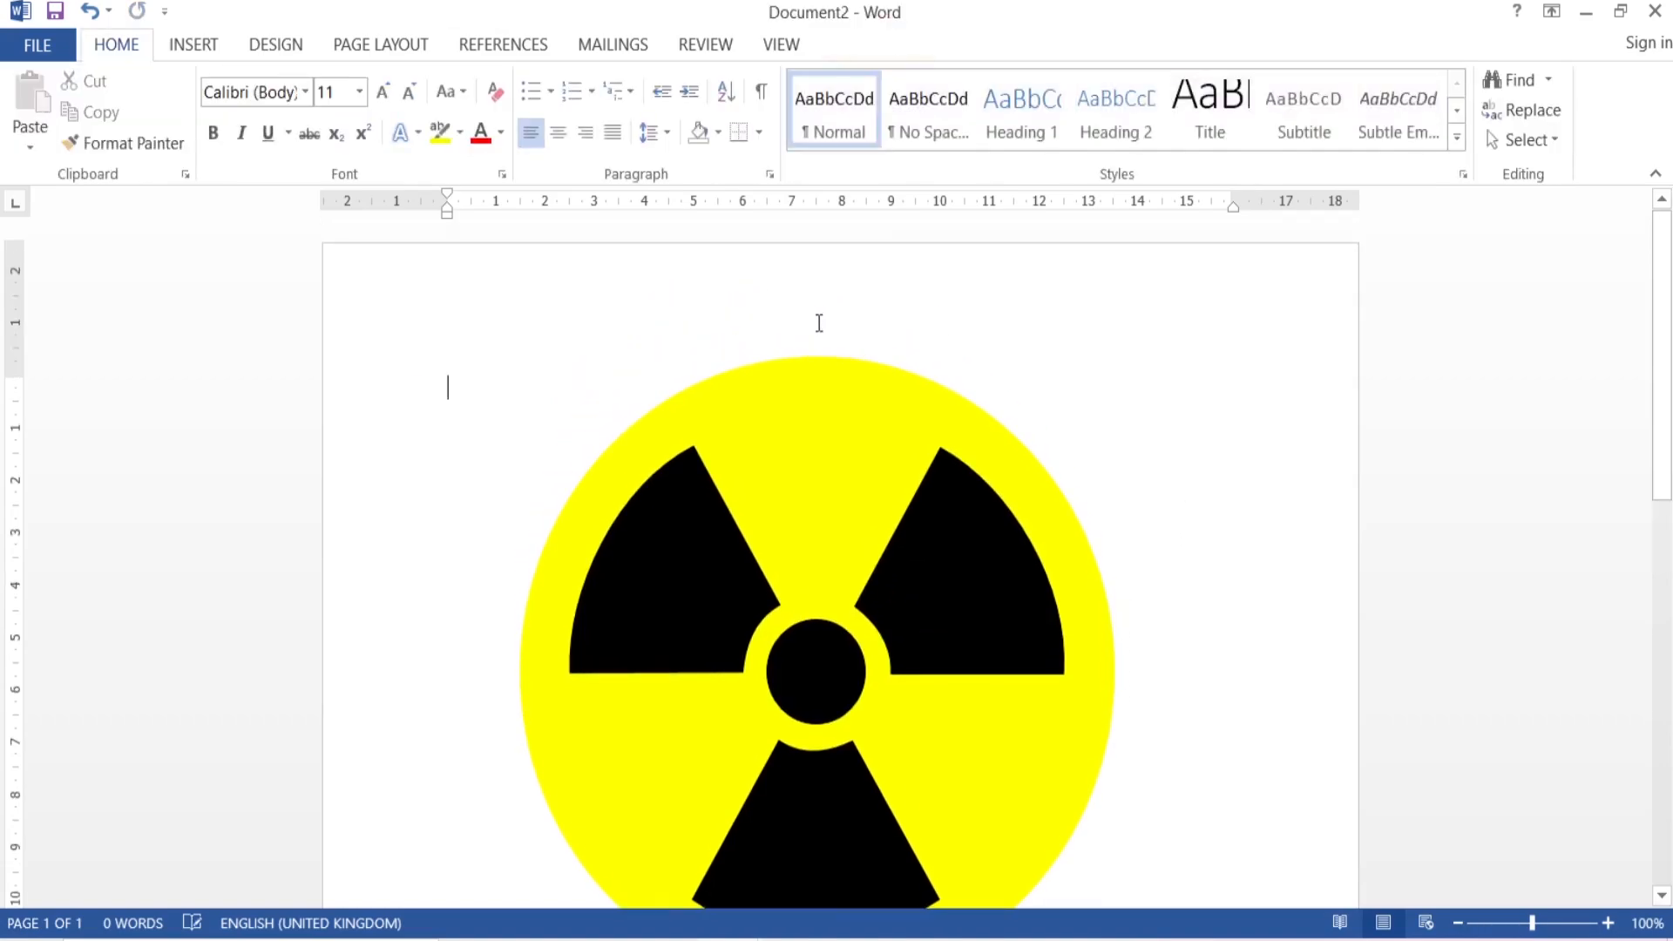
Zoom the page out to 70% to view the whole radiation symbol
left_click(1457, 922)
left_click(1457, 923)
left_click(1457, 922)
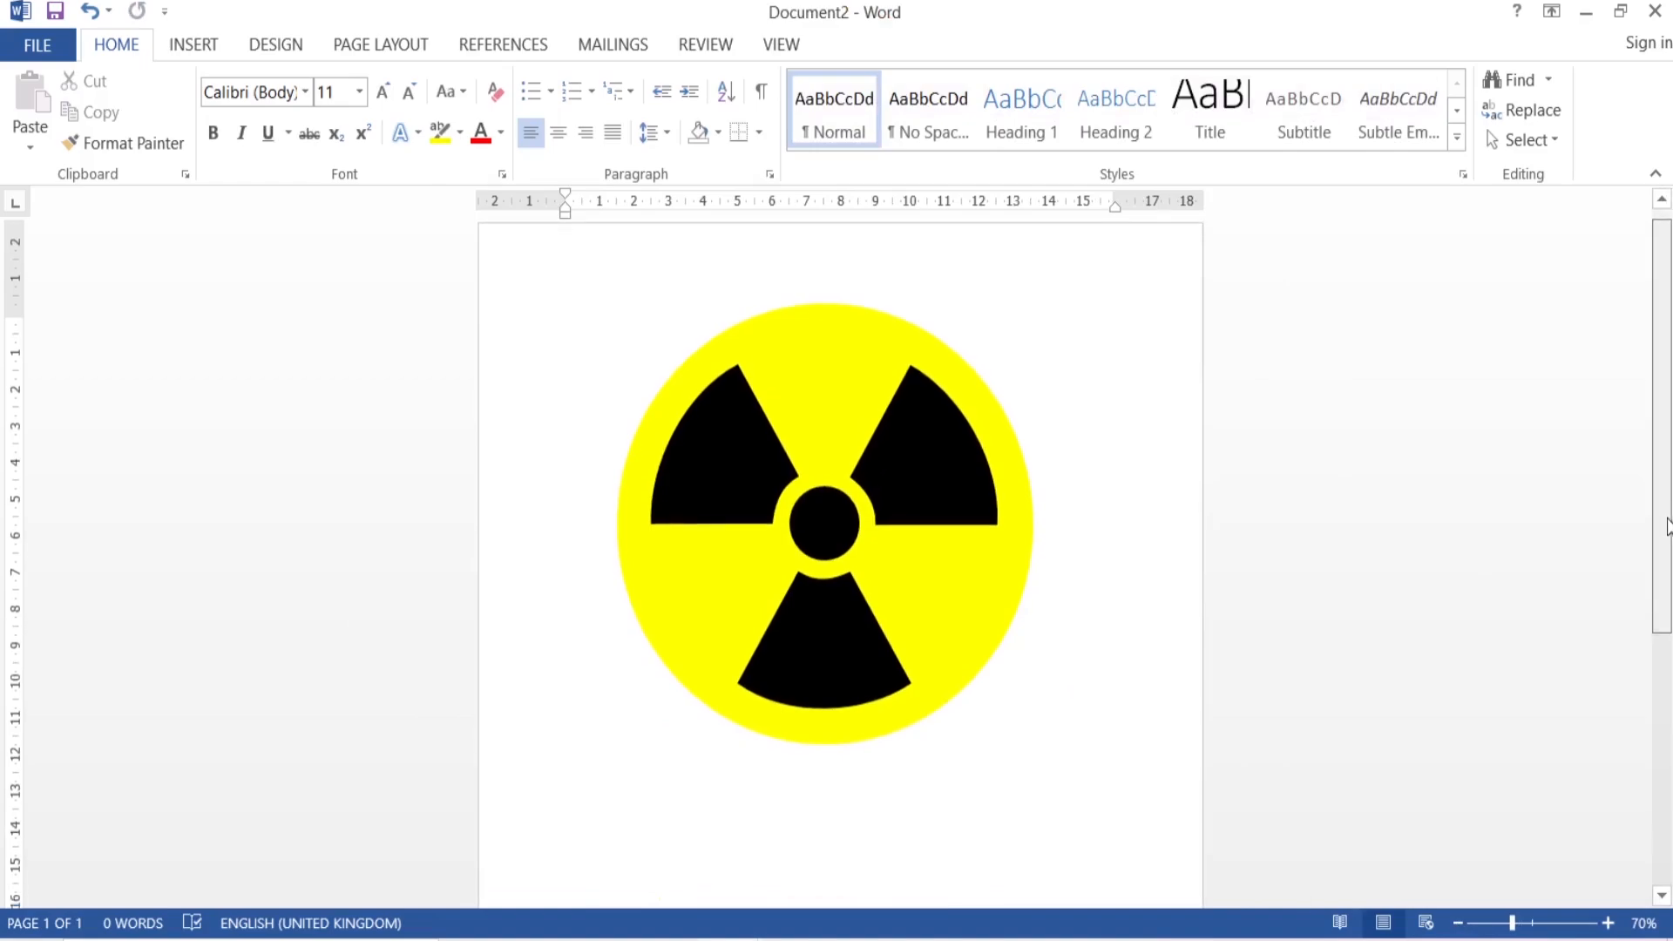